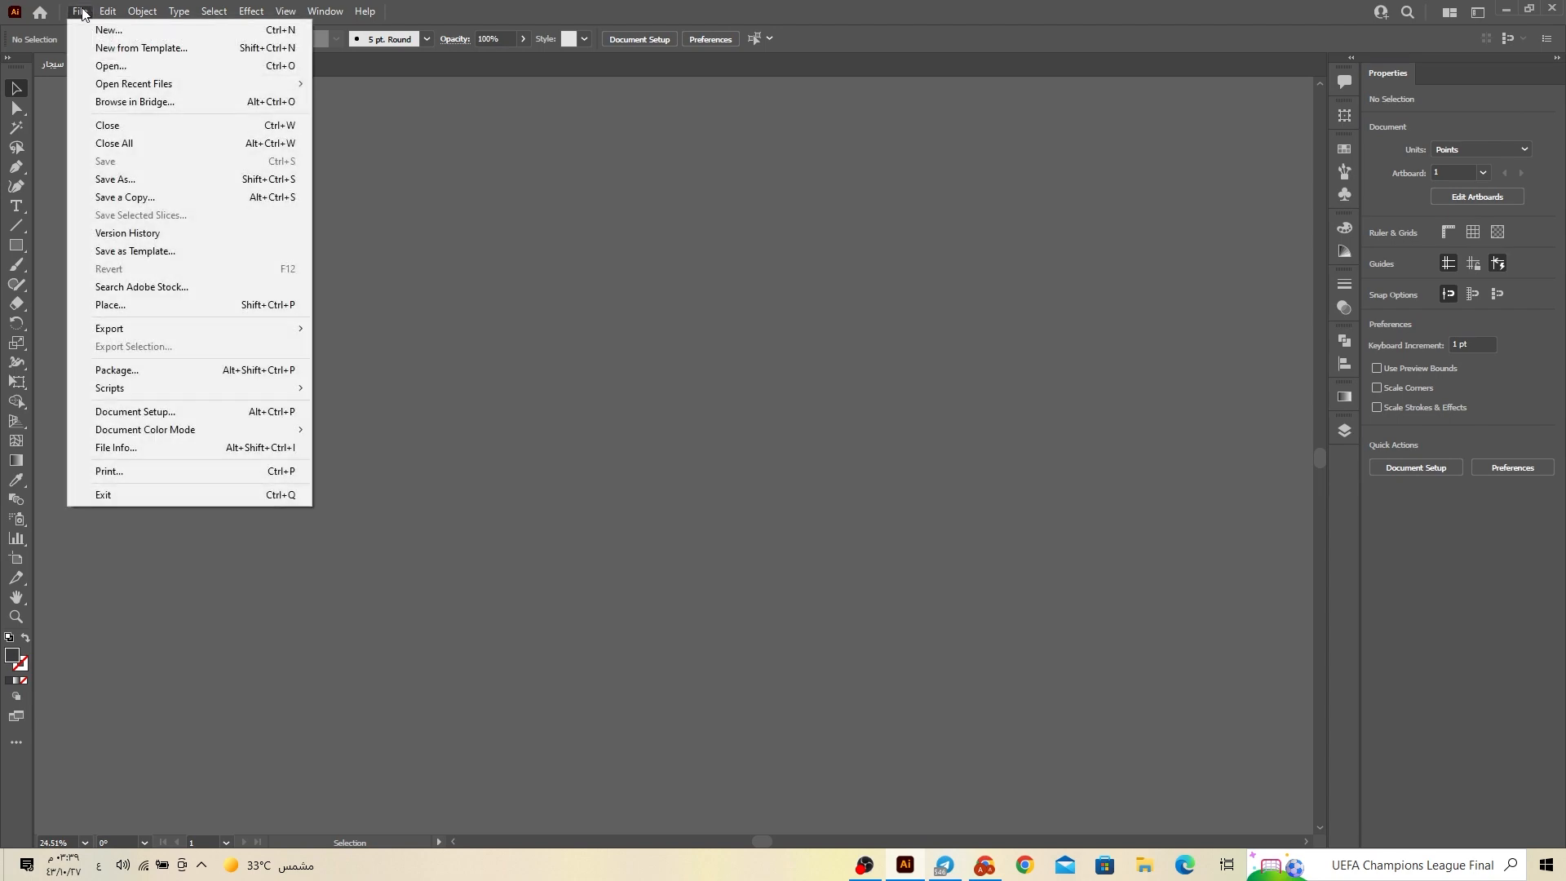
Create a new print document from the A4 preset, sized 1080 pt wide by 1920 pt high in portrait orientation
left_click(100, 29)
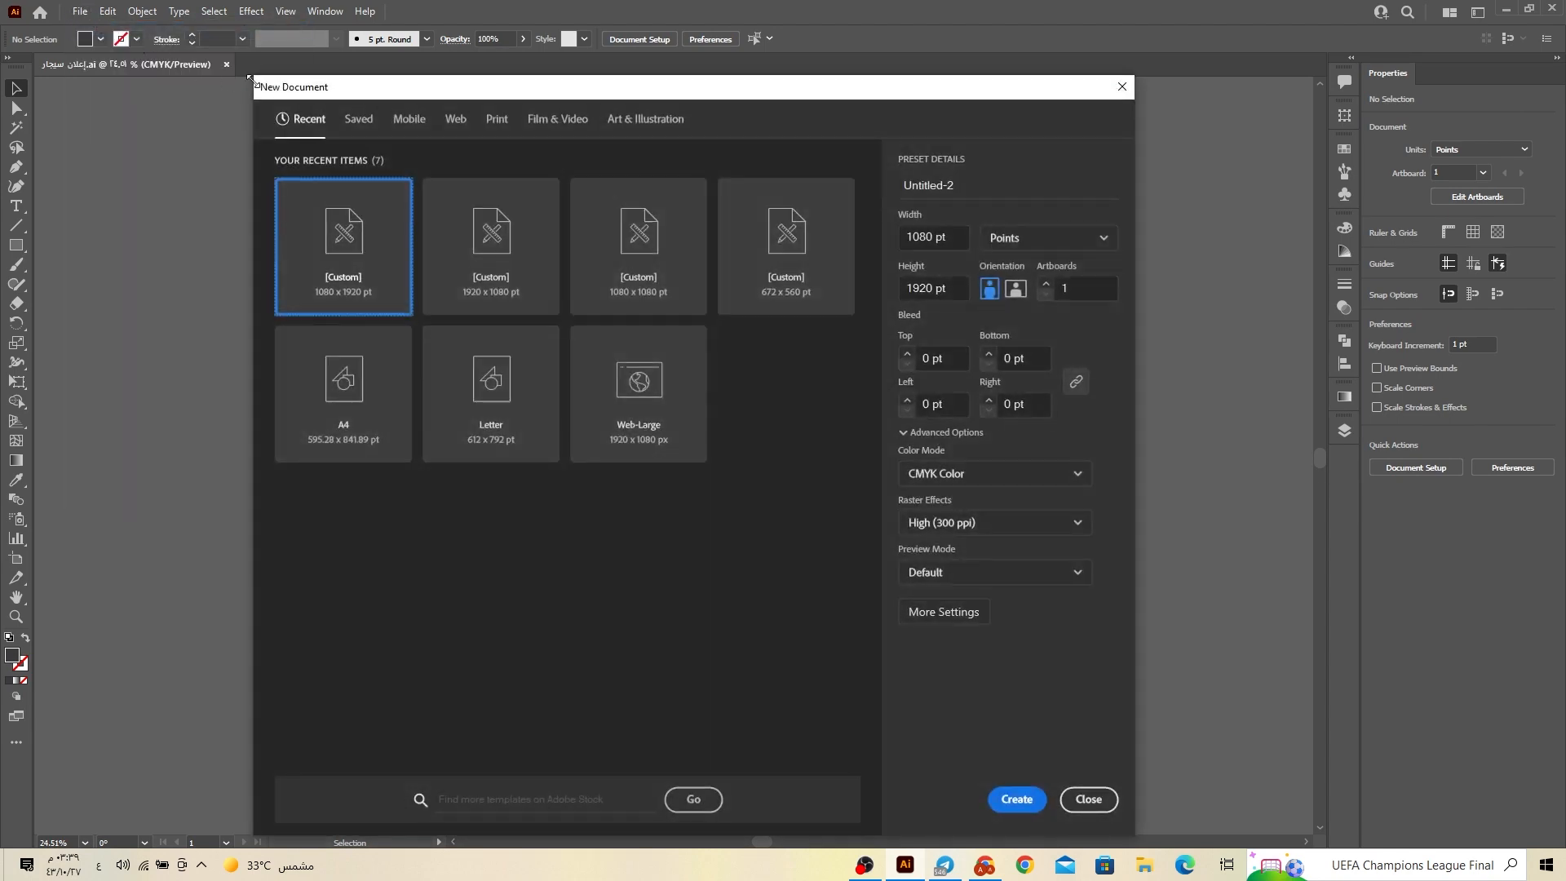
left_click(487, 125)
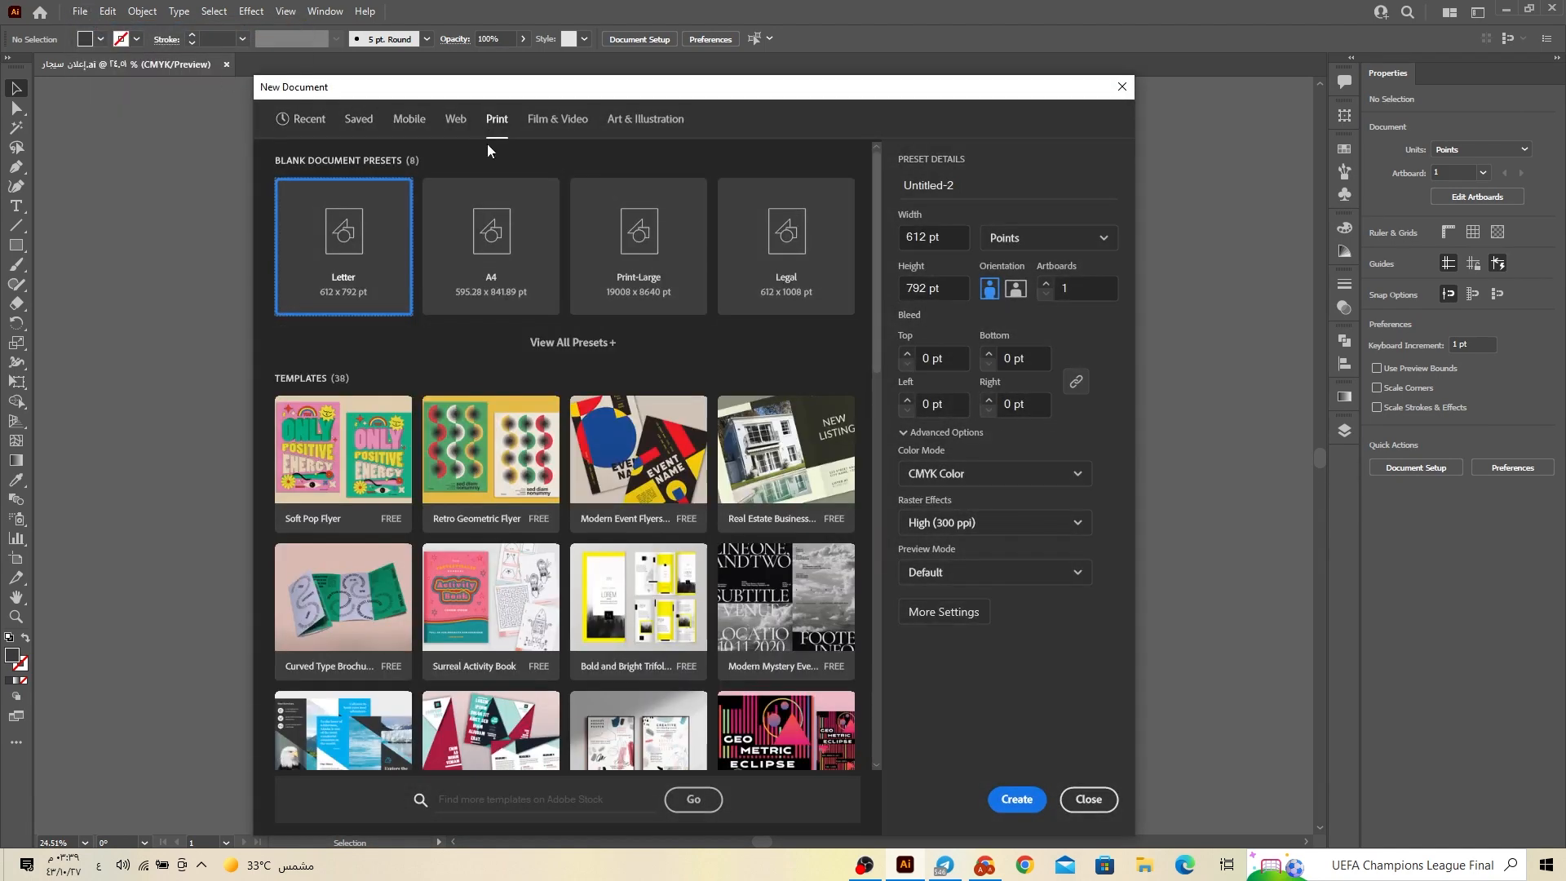
left_click(492, 217)
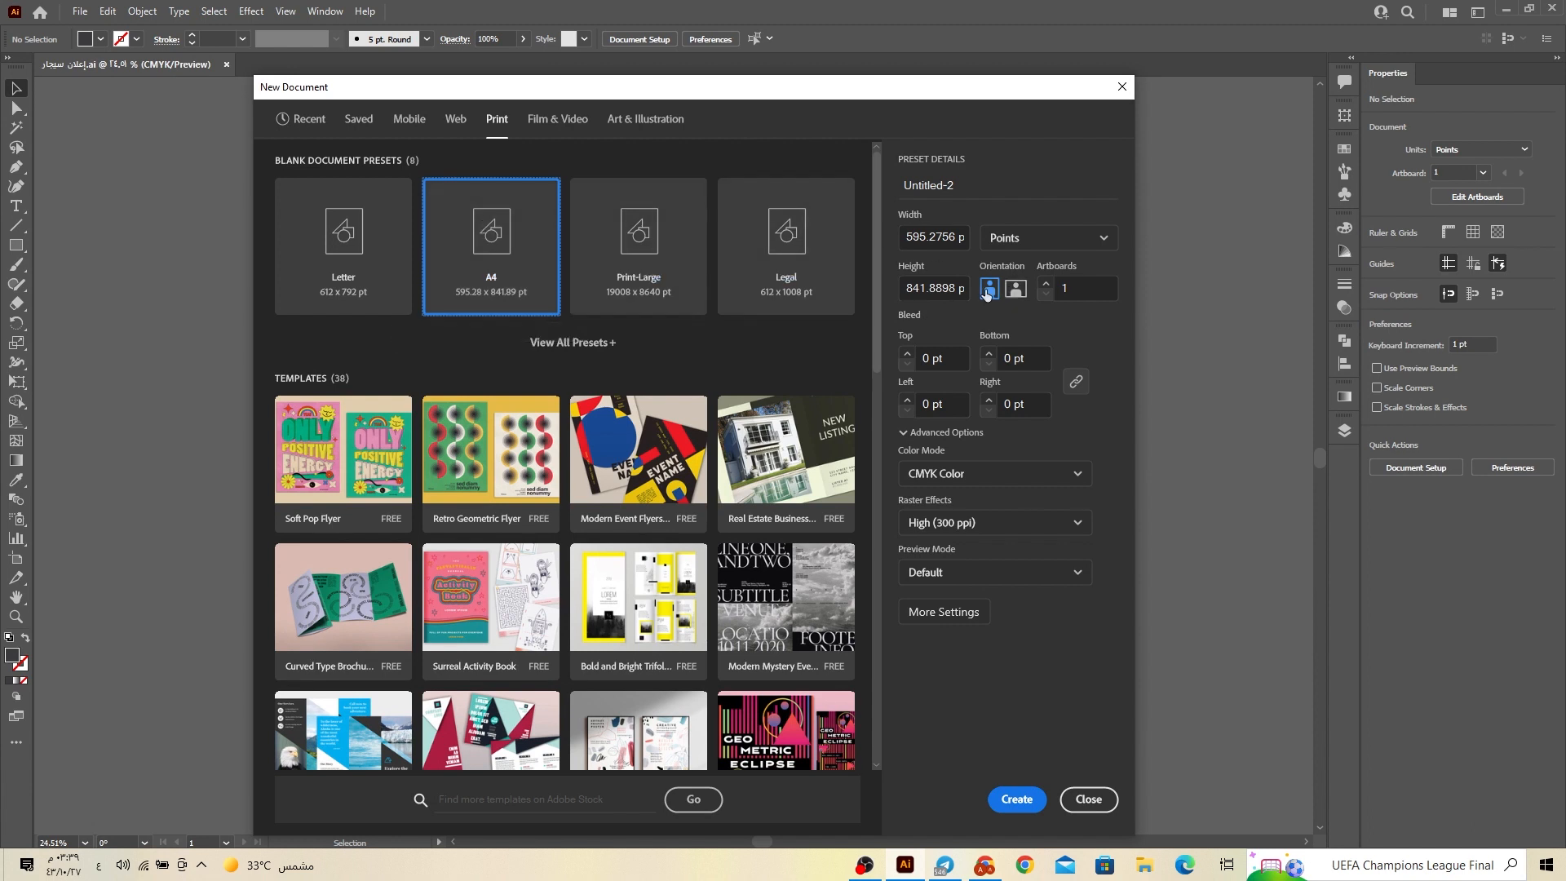
double_click(924, 237)
type("1080pt")
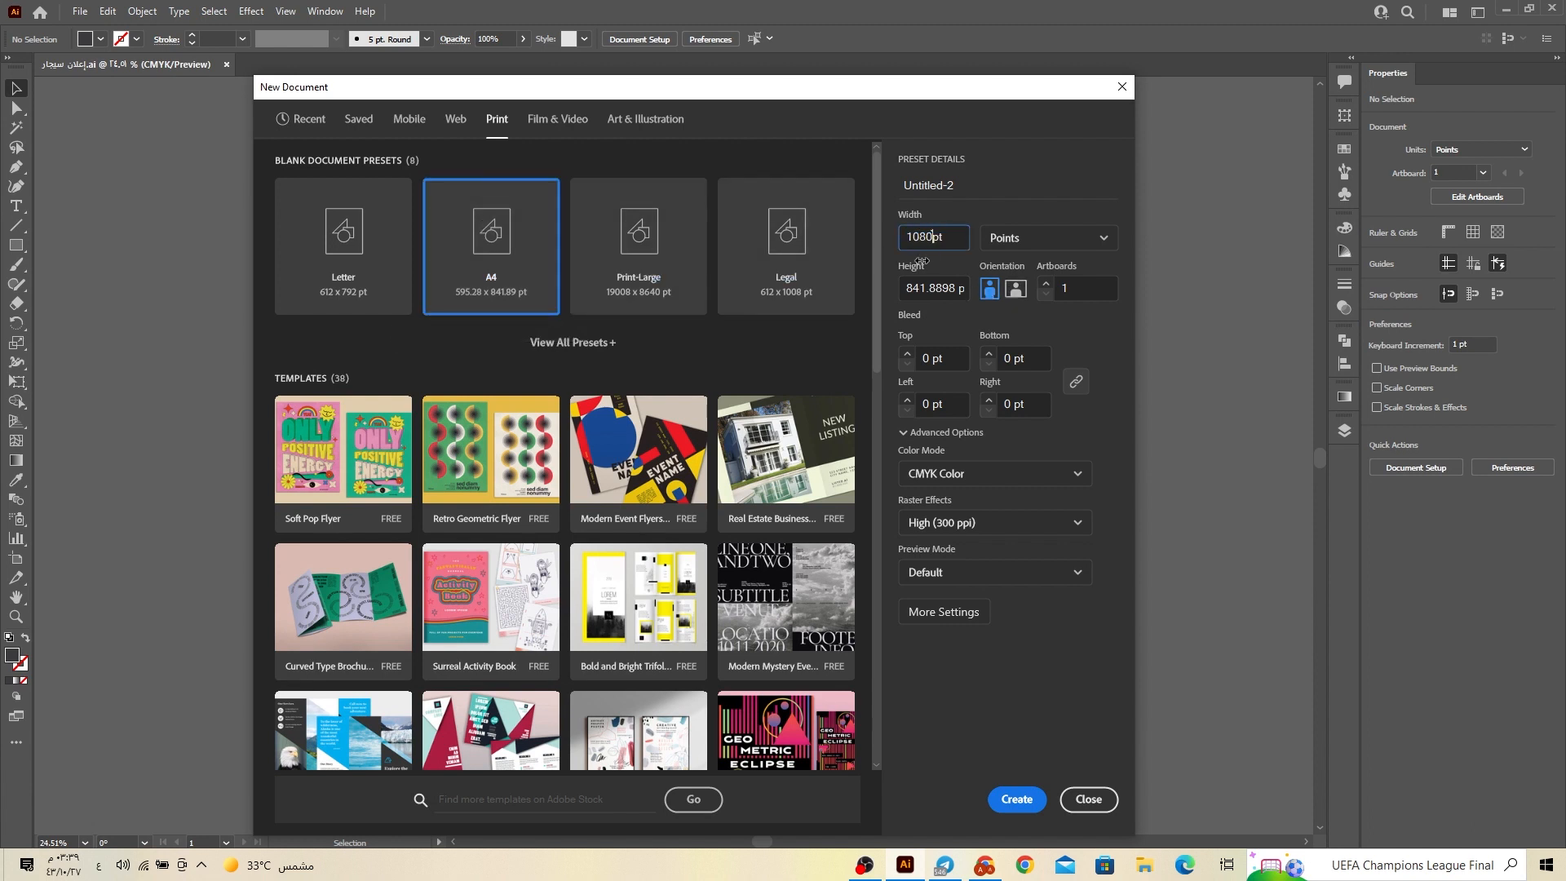
double_click(915, 287)
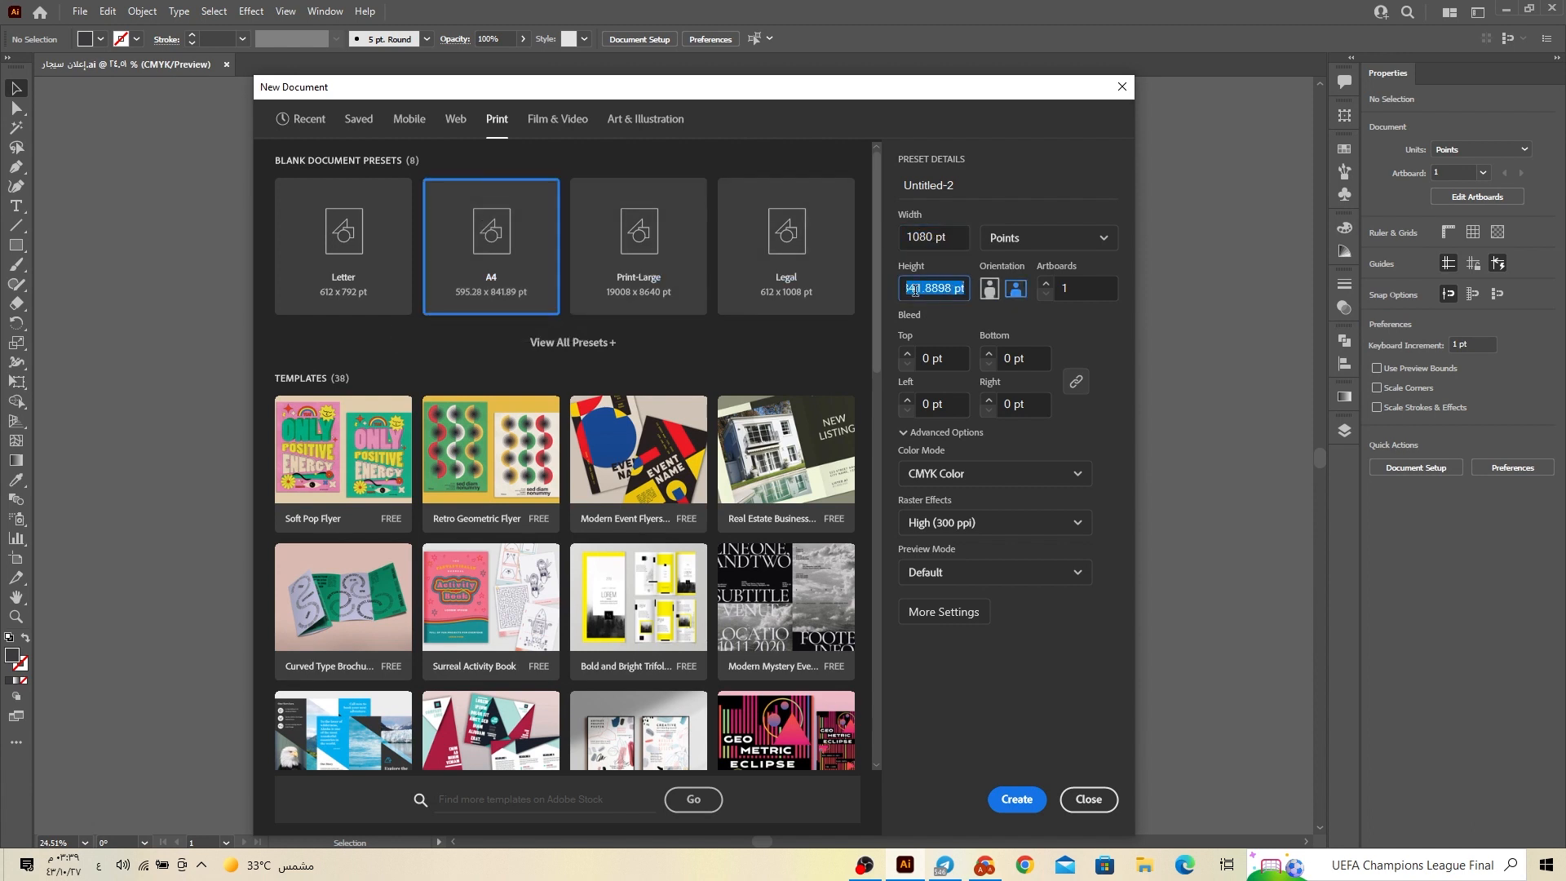
type("1920")
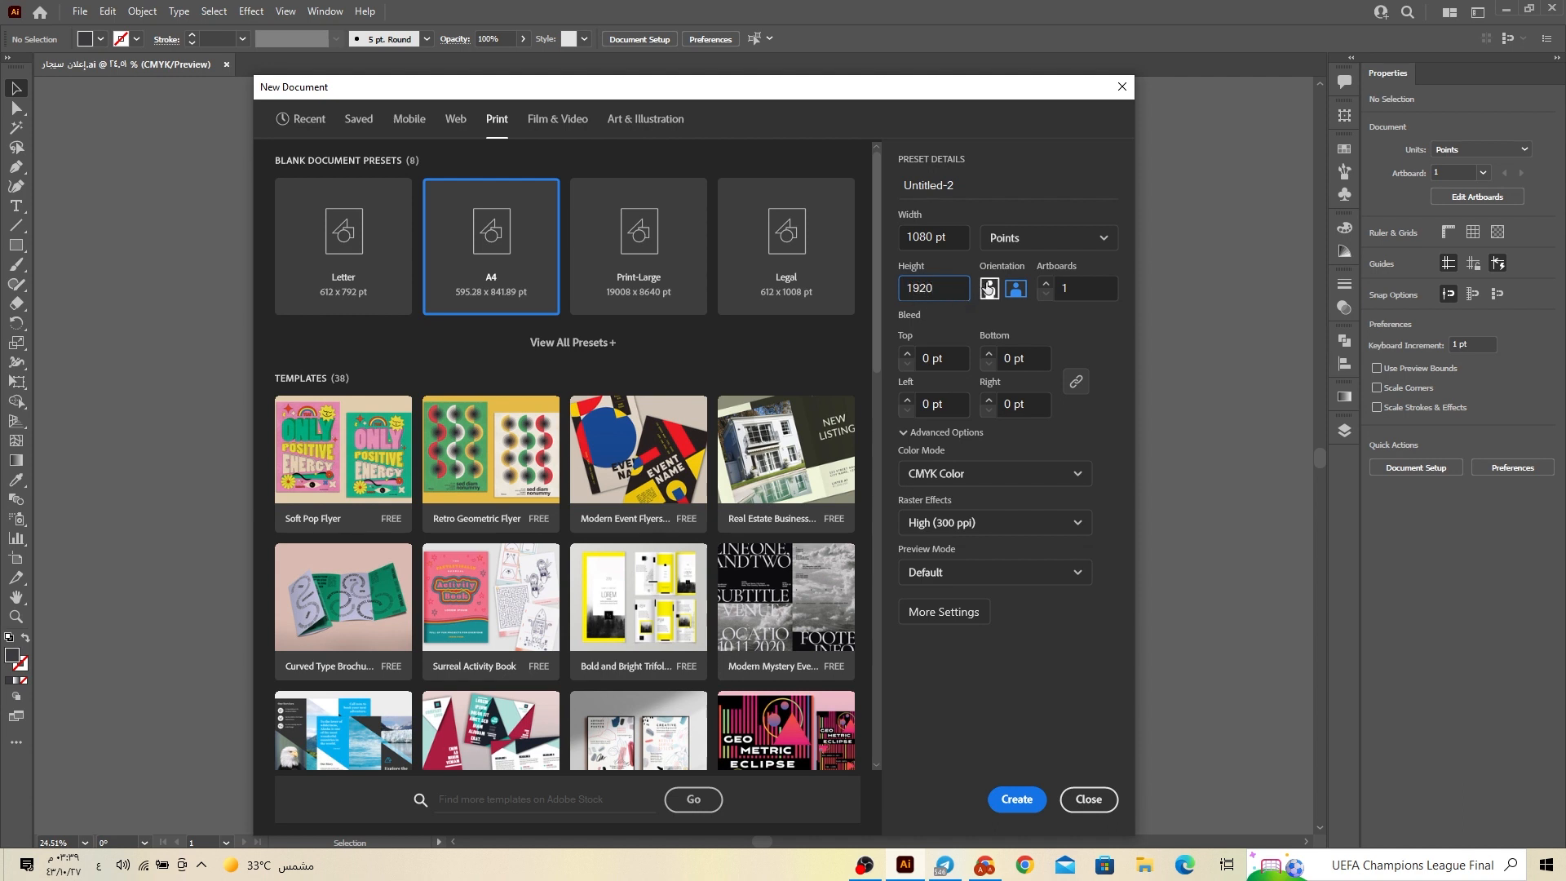
left_click(988, 287)
left_click(1016, 798)
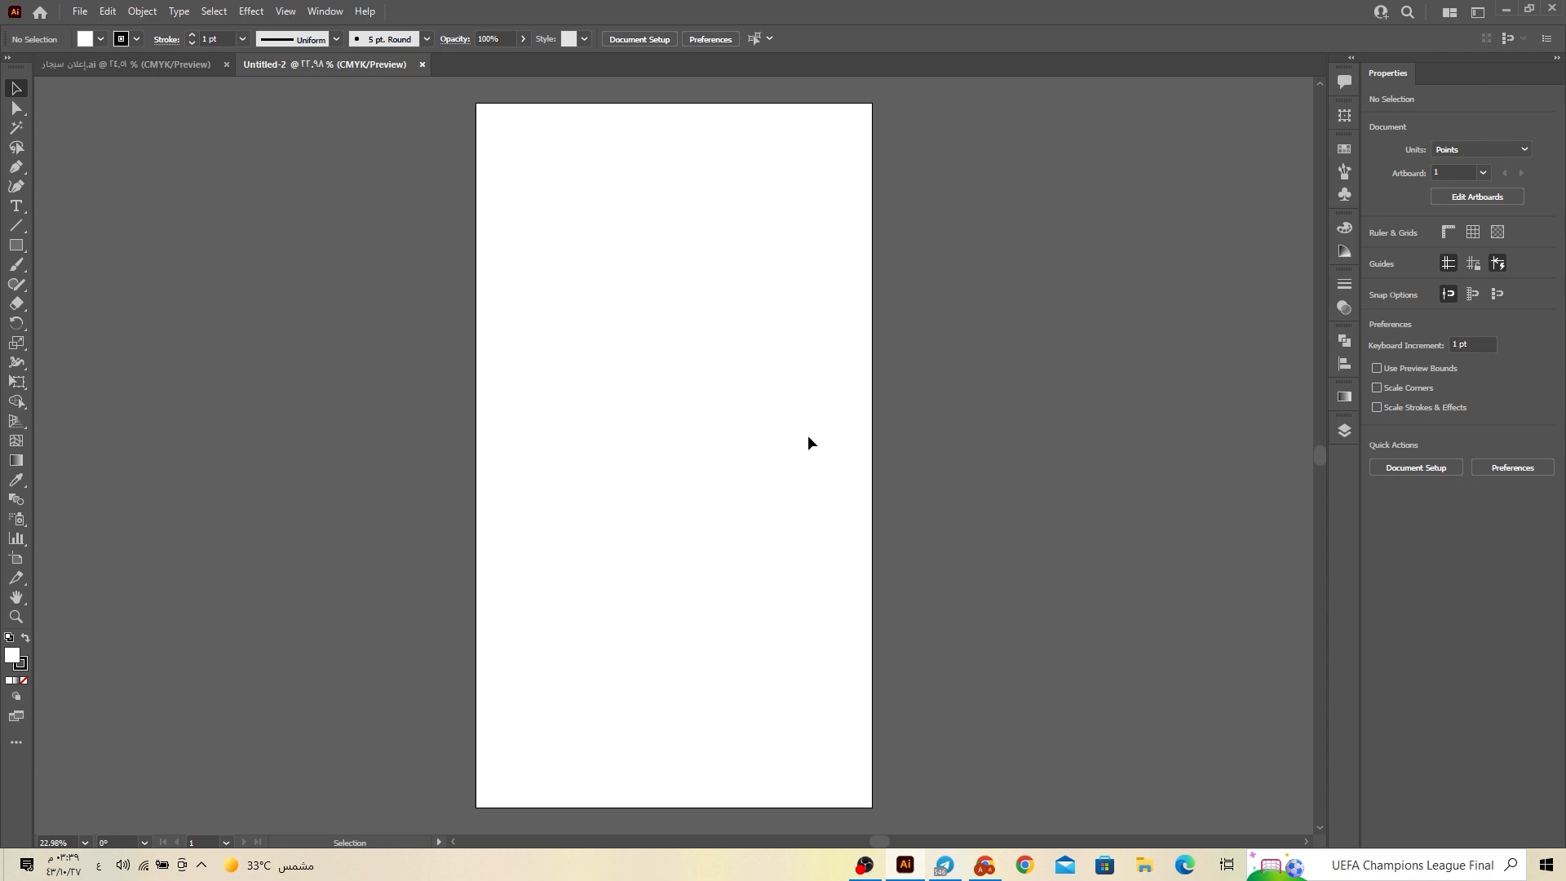
Draw a 1080 by 1920 pt rectangle from the artboard's upper-left corner so it covers the whole artboard
left_click(16, 246)
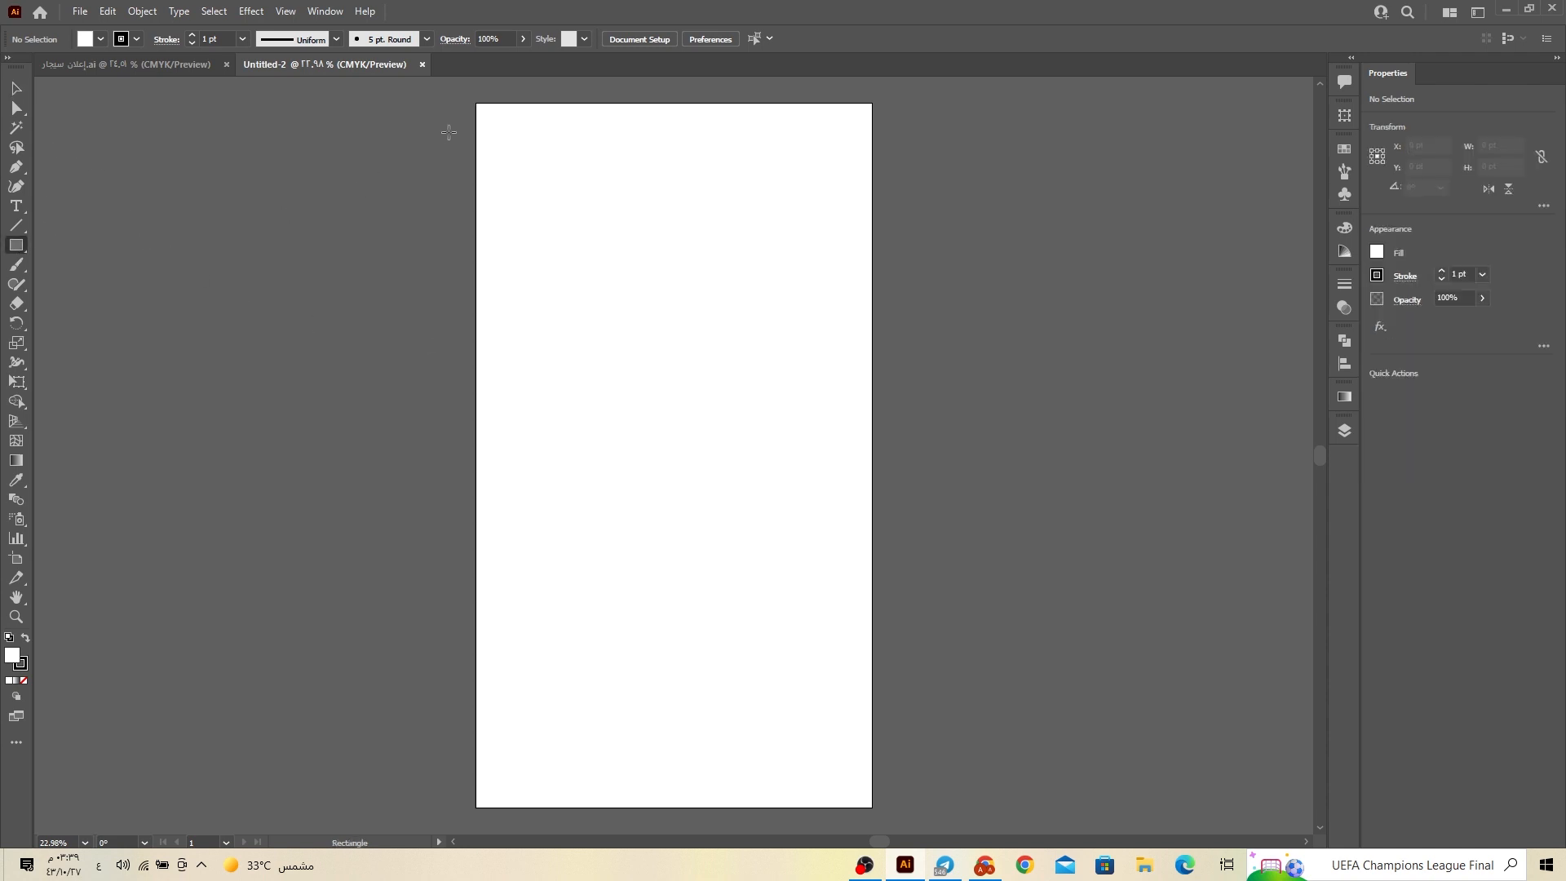
left_click(476, 103)
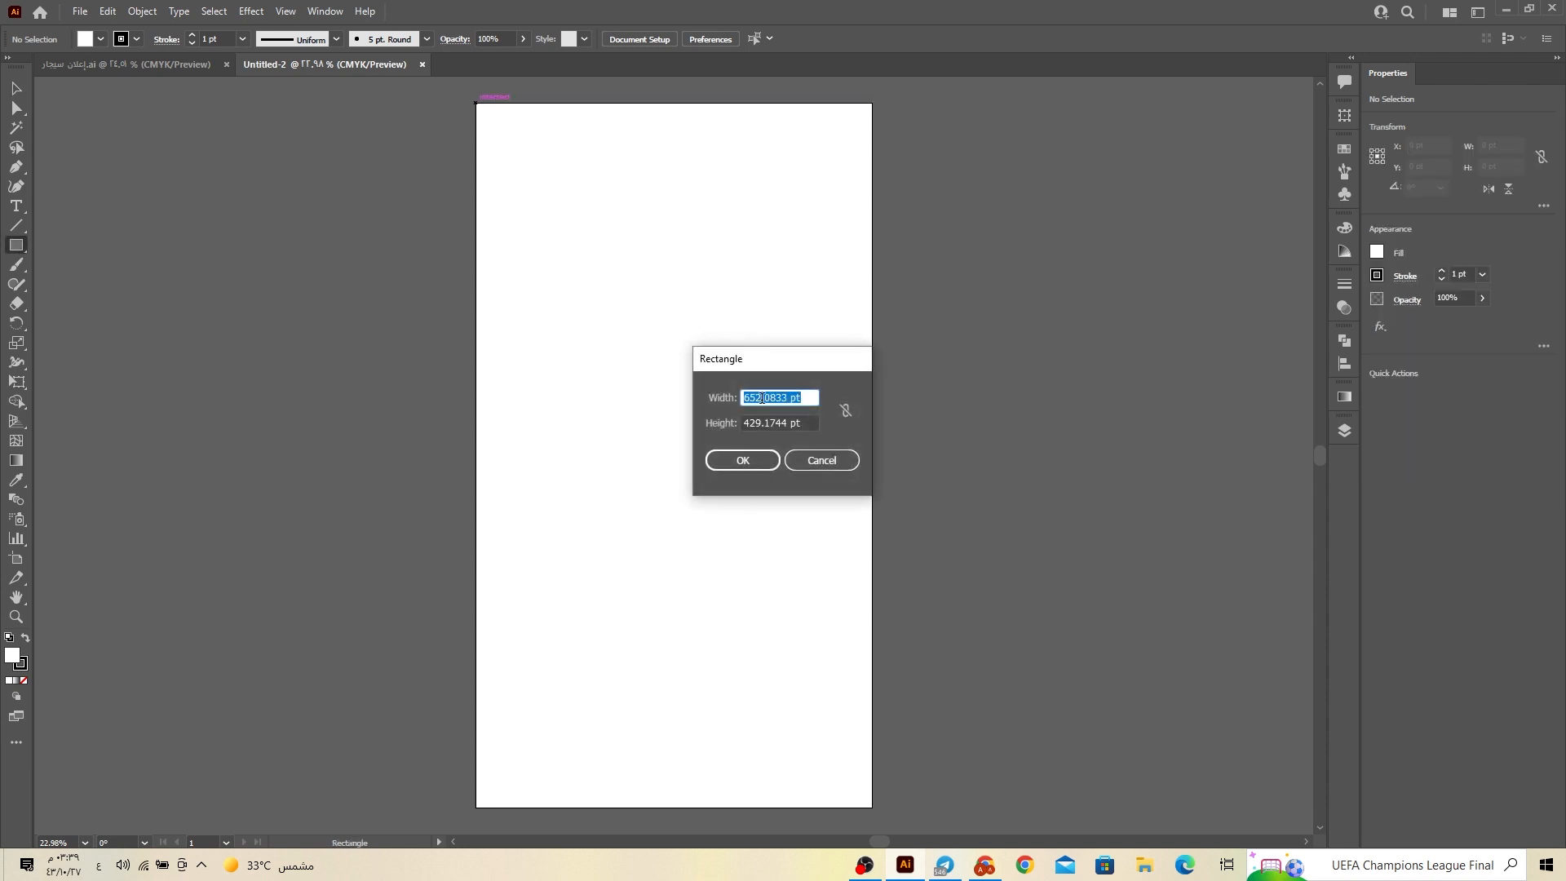
type("1080")
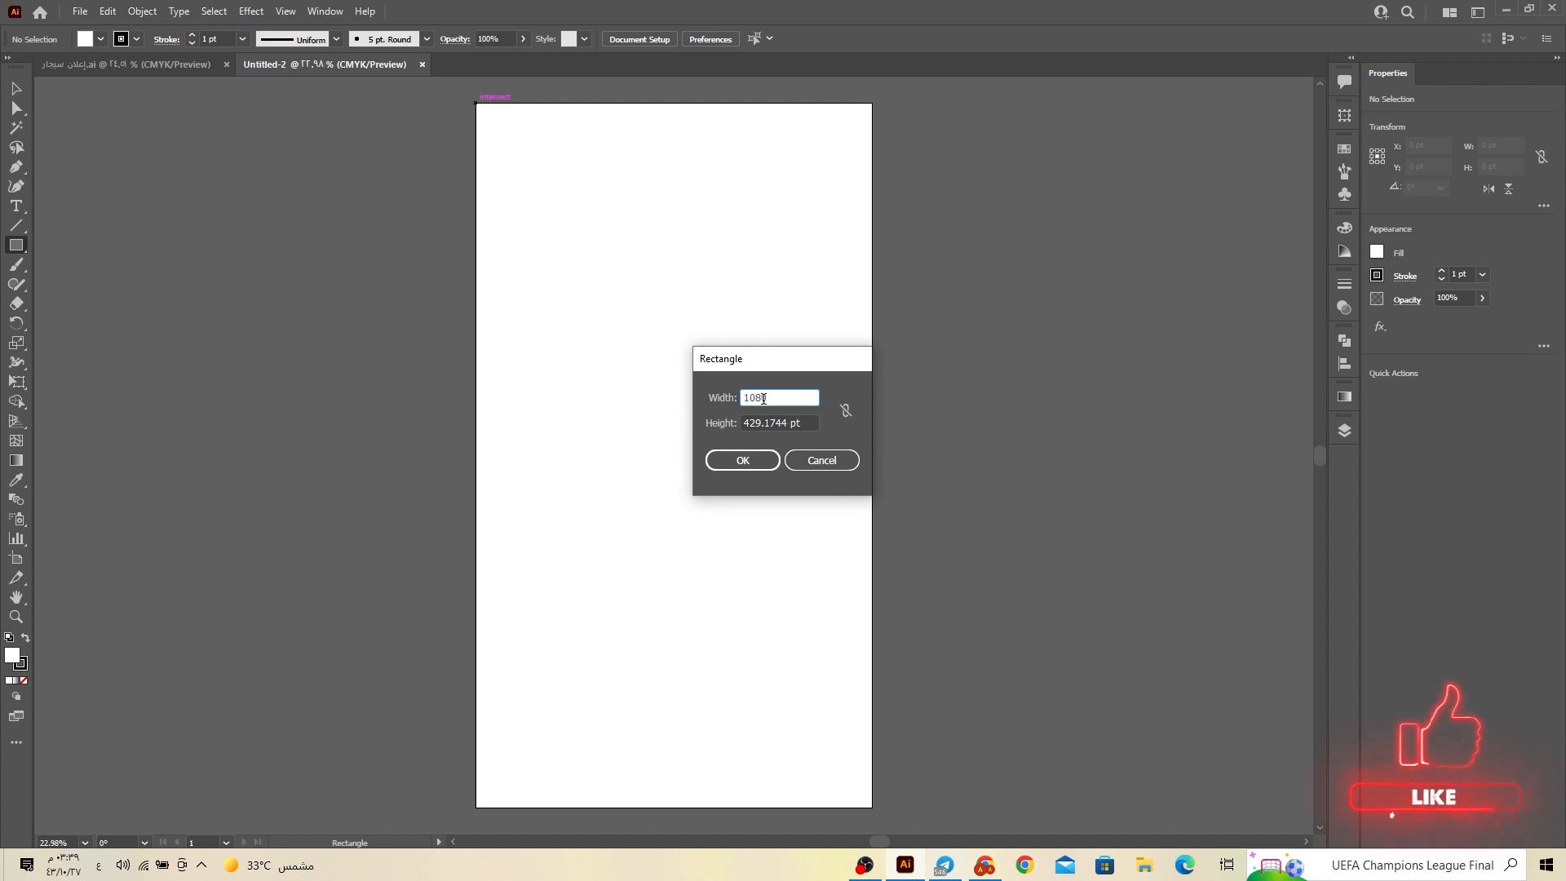
left_click(780, 421)
key("ctrl+a")
type("1920")
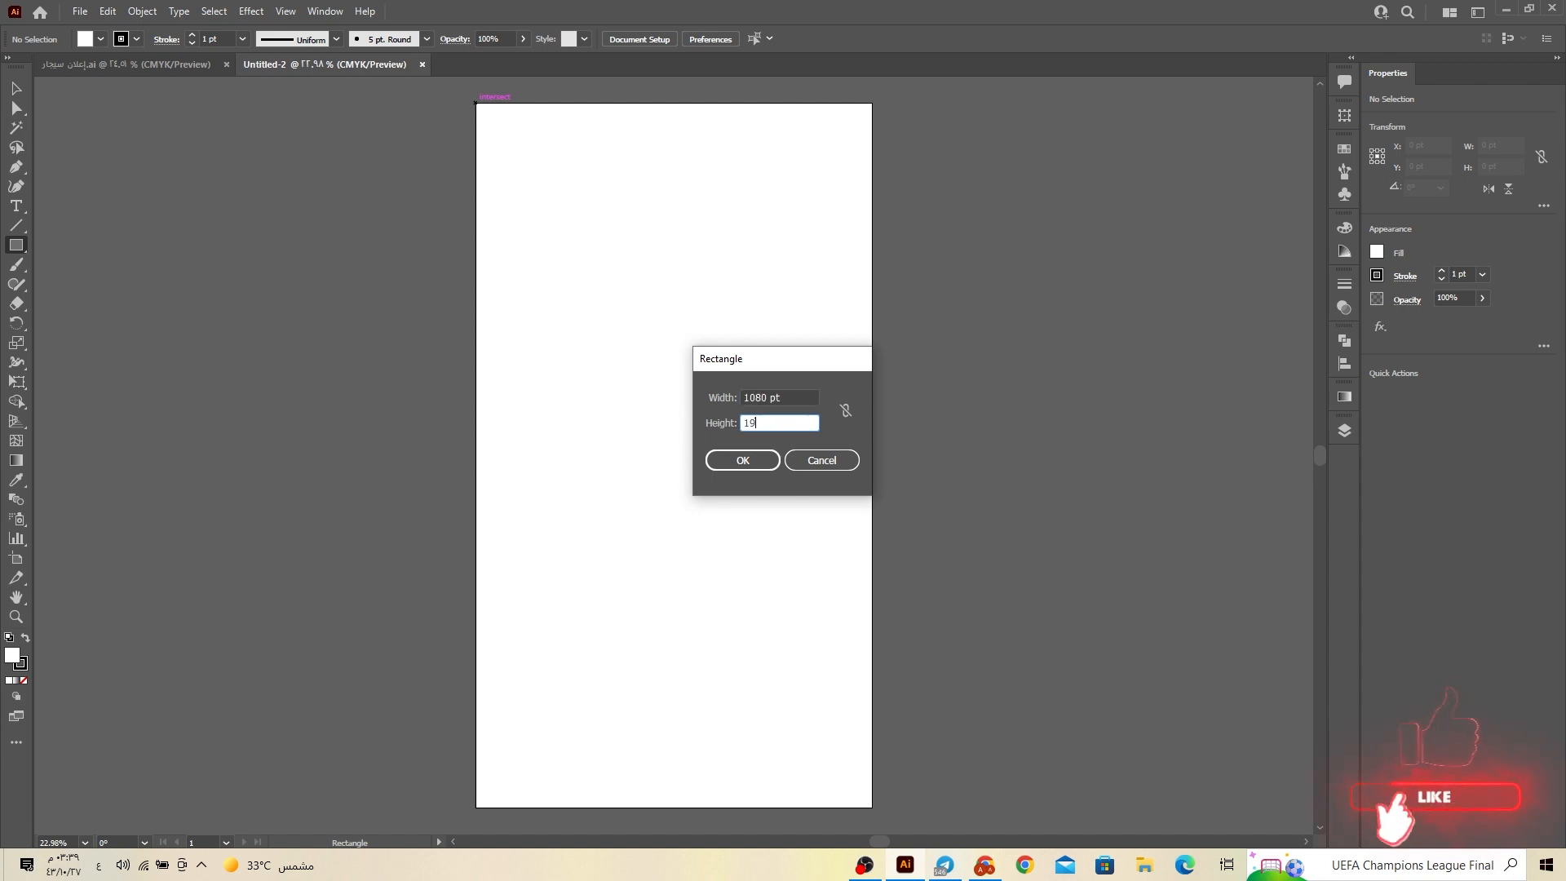
left_click(756, 458)
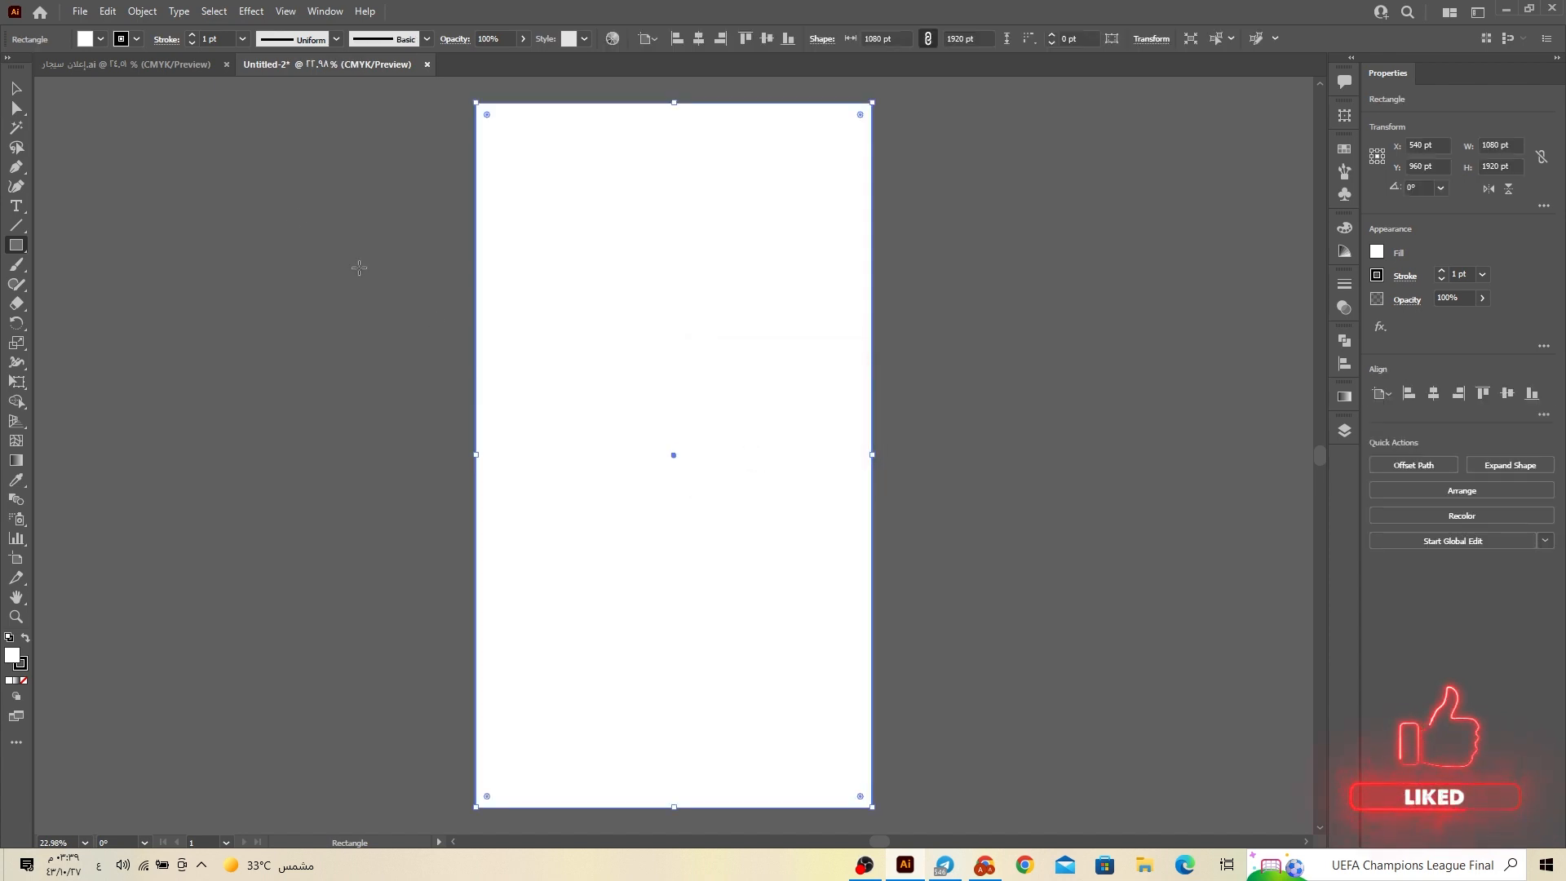
Fill the background rectangle with the near-black colour #161616 and deselect it
left_click(17, 87)
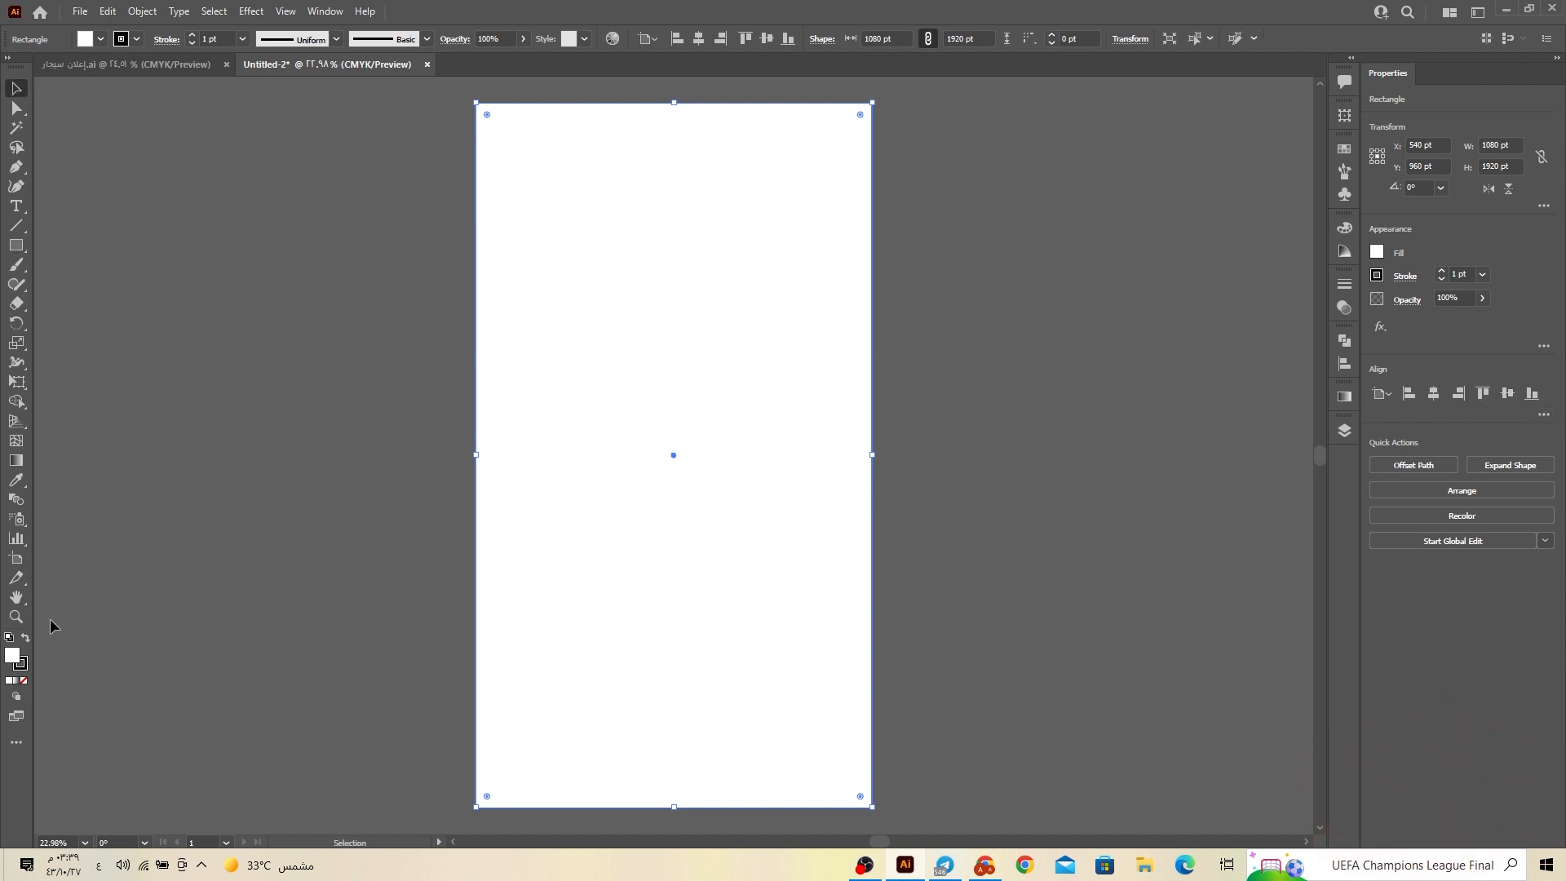
double_click(14, 658)
left_click_drag(590, 490, 564, 512)
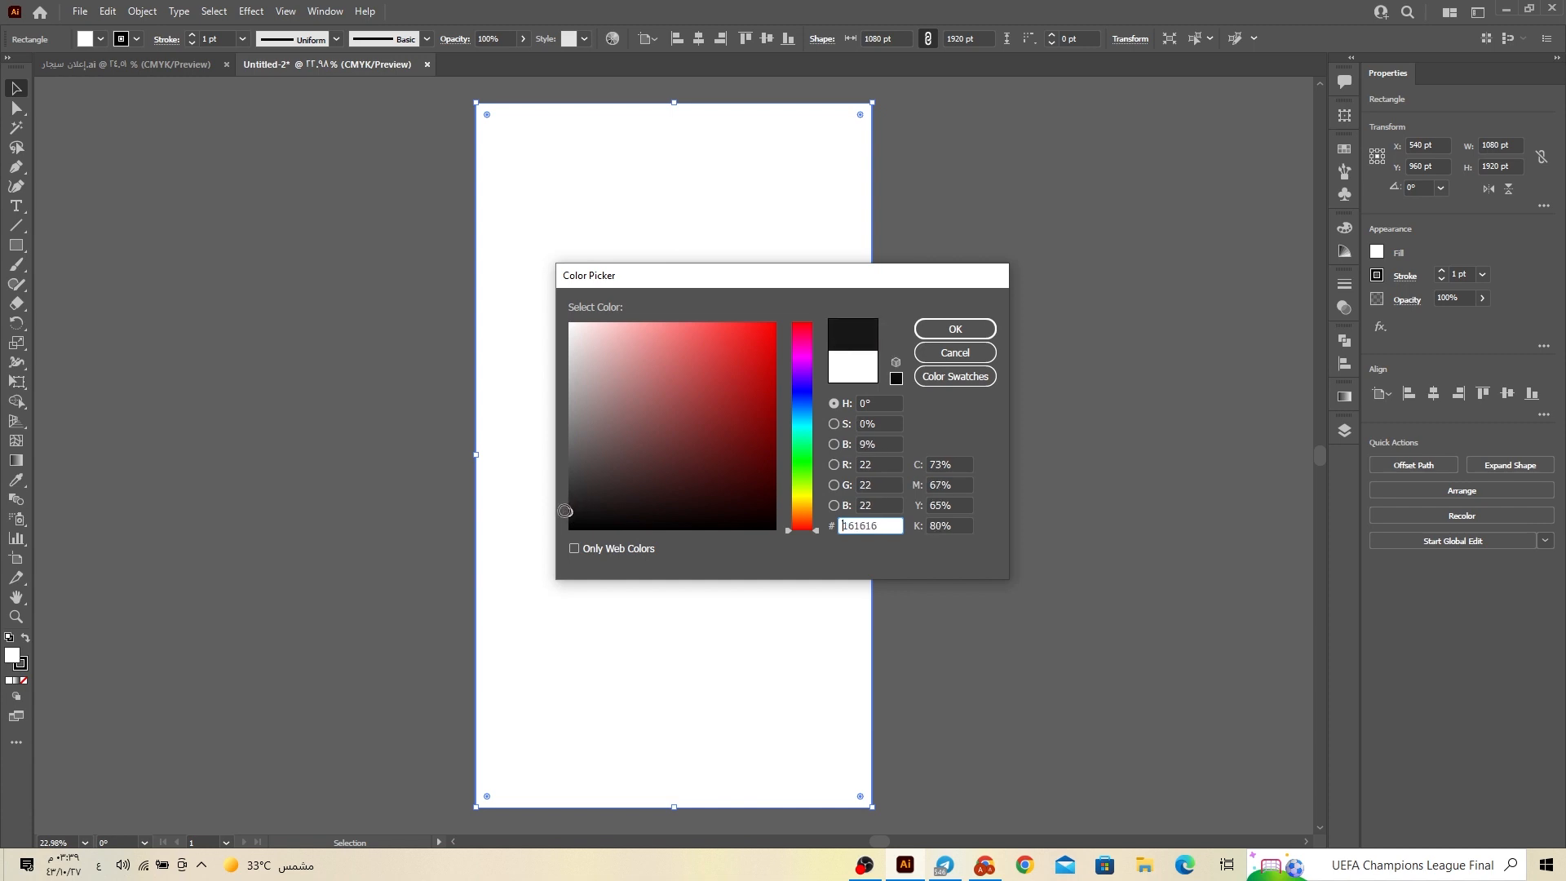
left_click(953, 329)
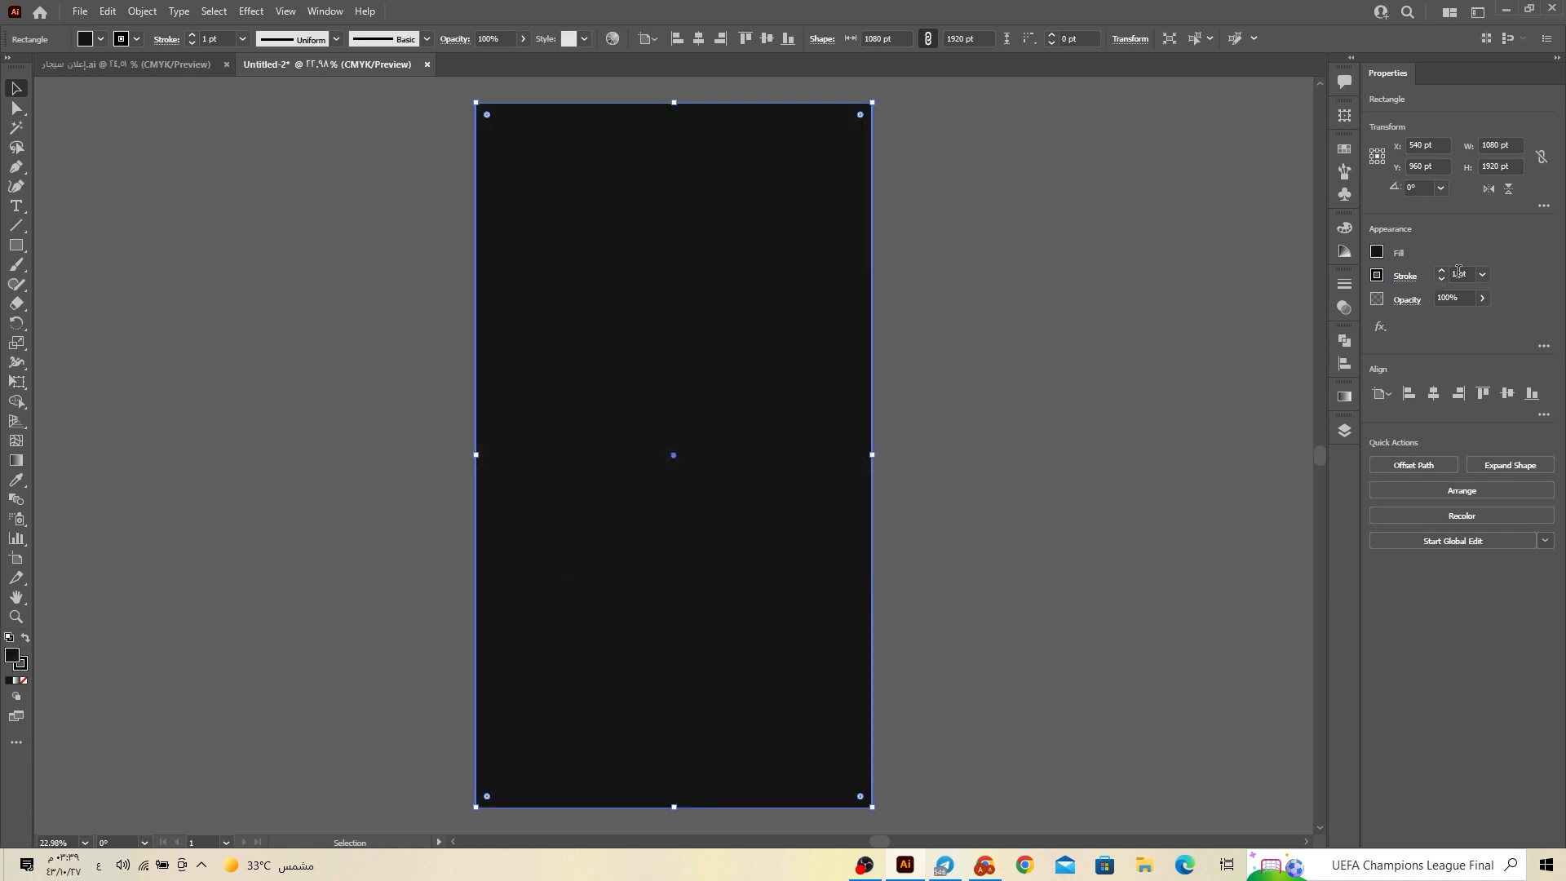
left_click(1459, 273)
left_click(1195, 295)
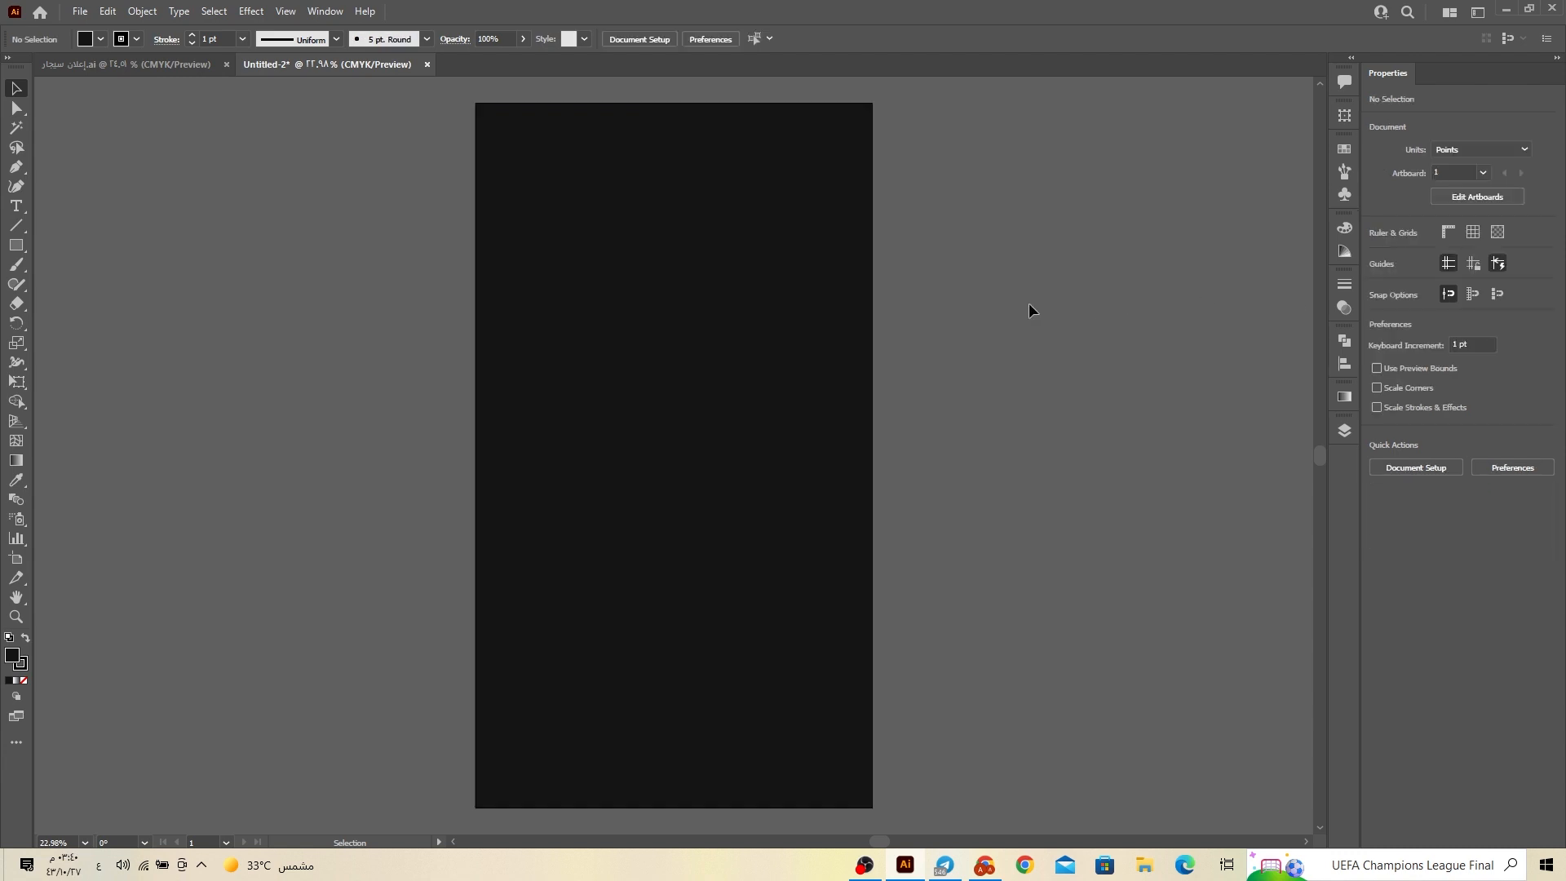
Bring the cigarette and ash artwork from 5164243.ai into the new document, enlarge it and place it over the dark background
left_click(549, 57)
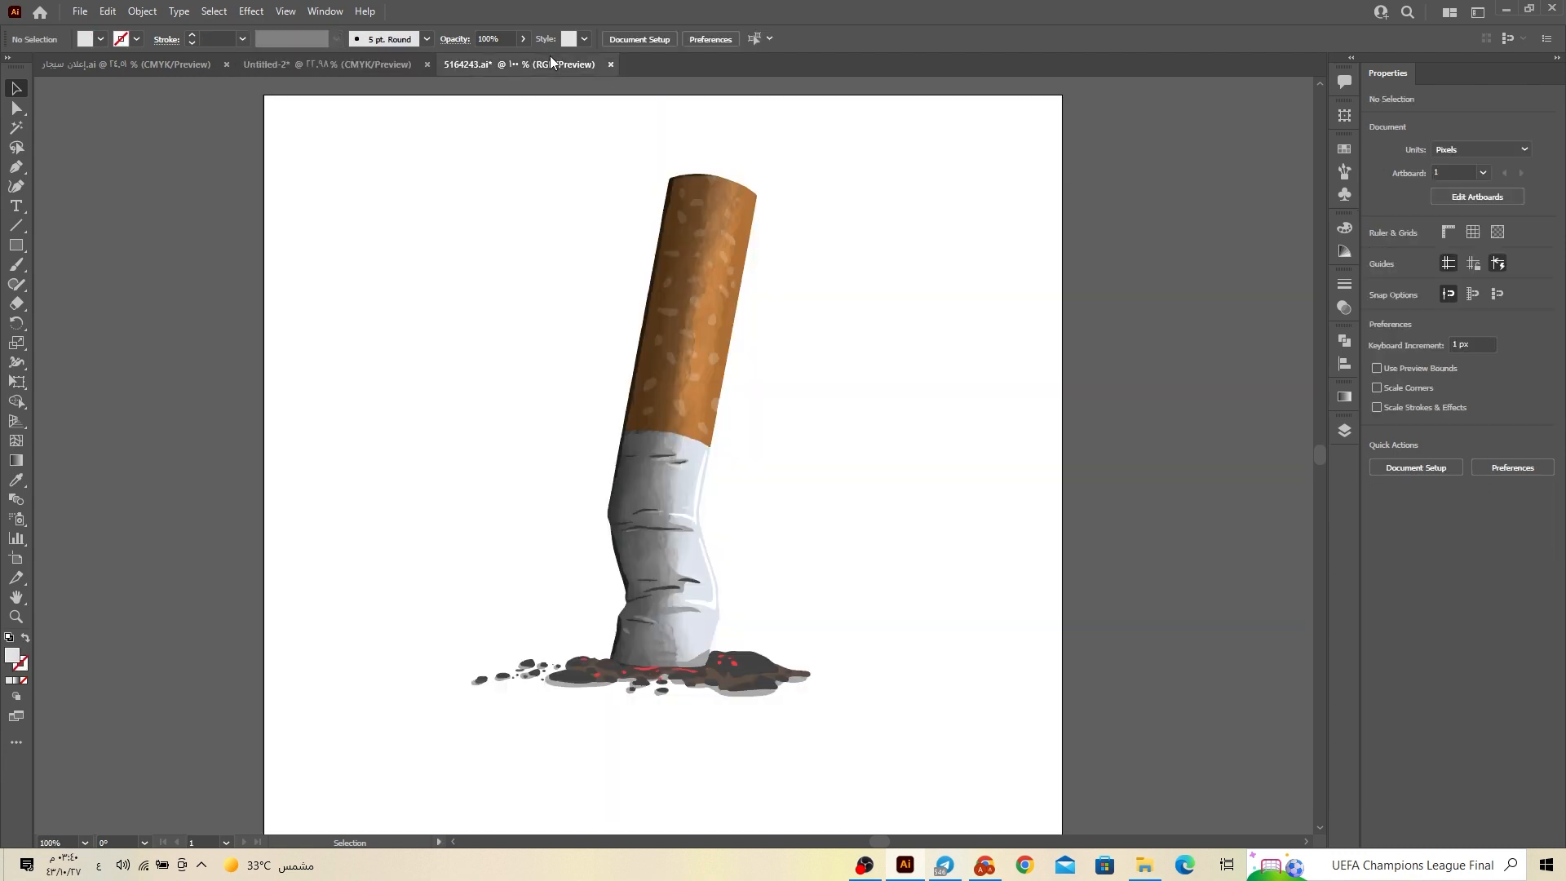
left_click(717, 305)
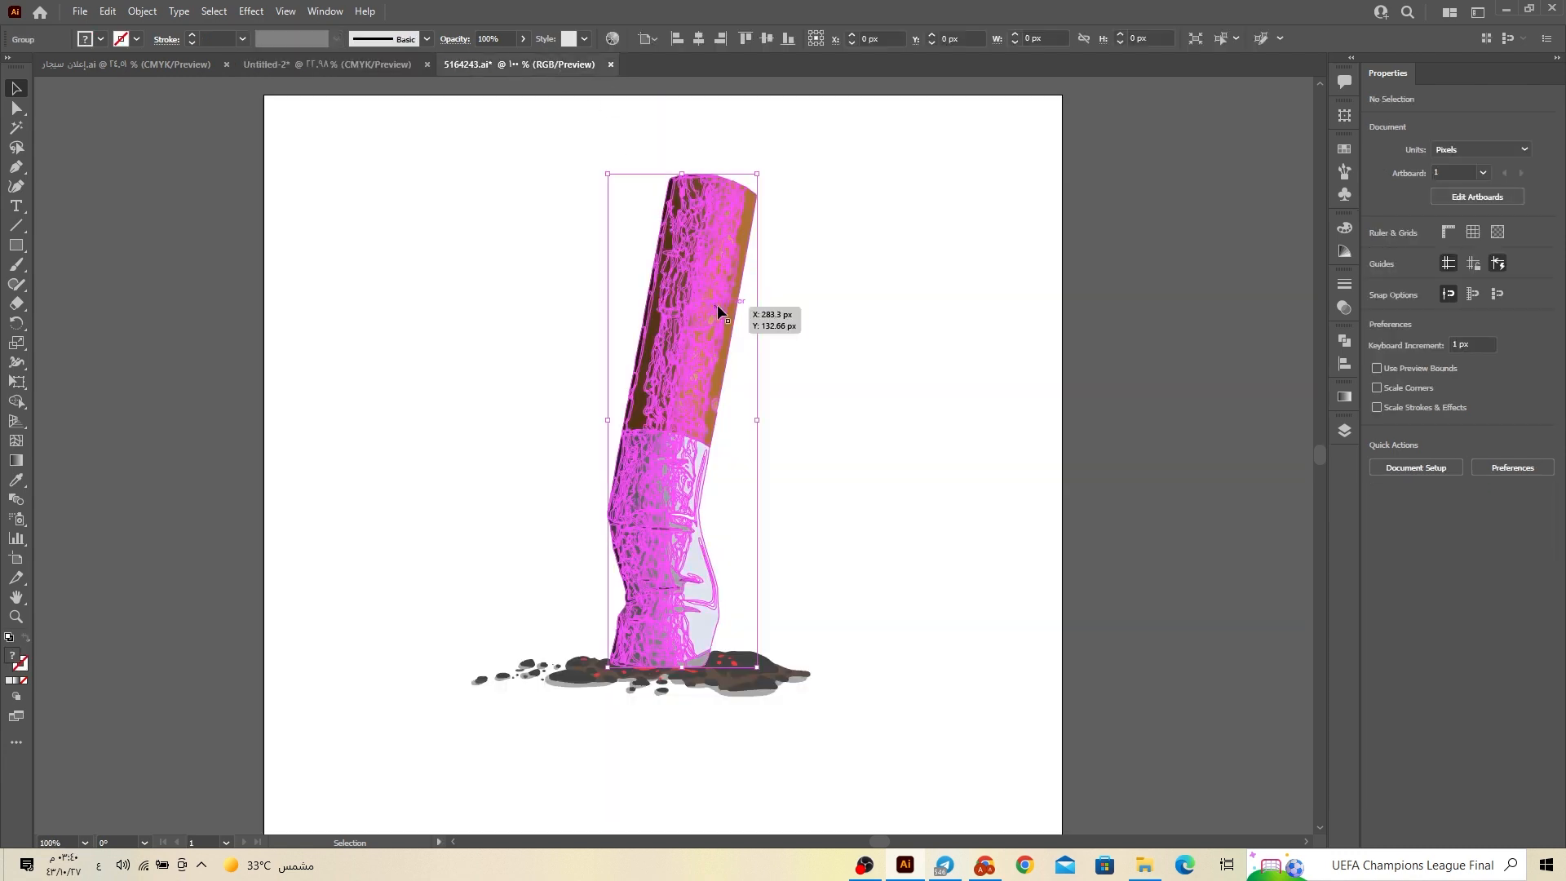
left_click(760, 697)
left_click_drag(673, 548, 641, 541)
left_click_drag(672, 445, 897, 183)
left_click_drag(727, 412, 673, 507)
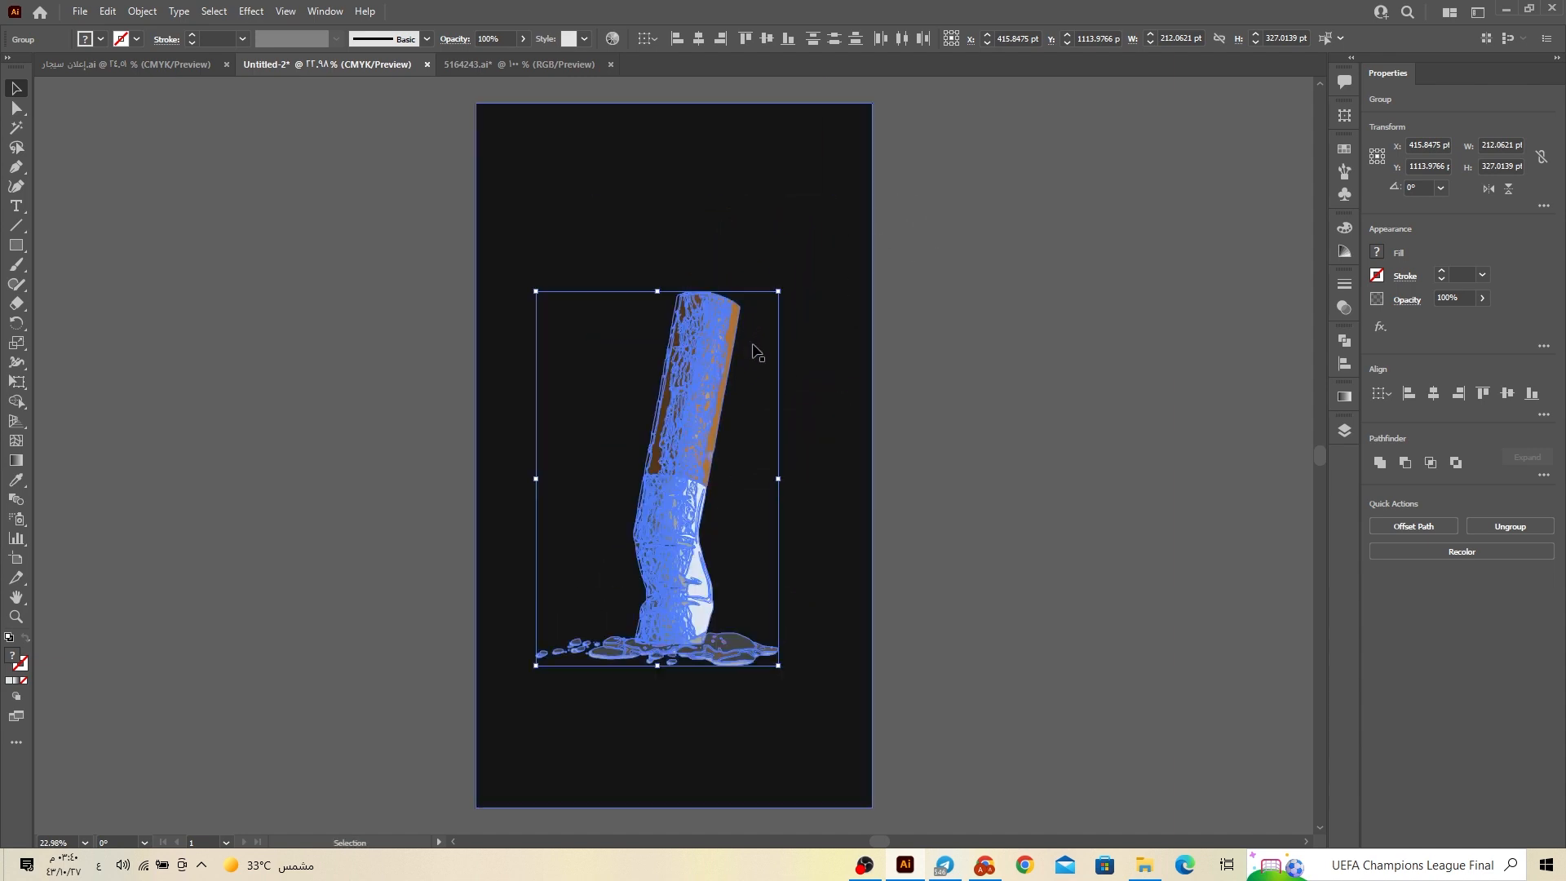
Select the cigarette and the ash together and enlarge them to about 765 by 1179 pt in the middle of the artboard
left_click(784, 297)
left_click(711, 352)
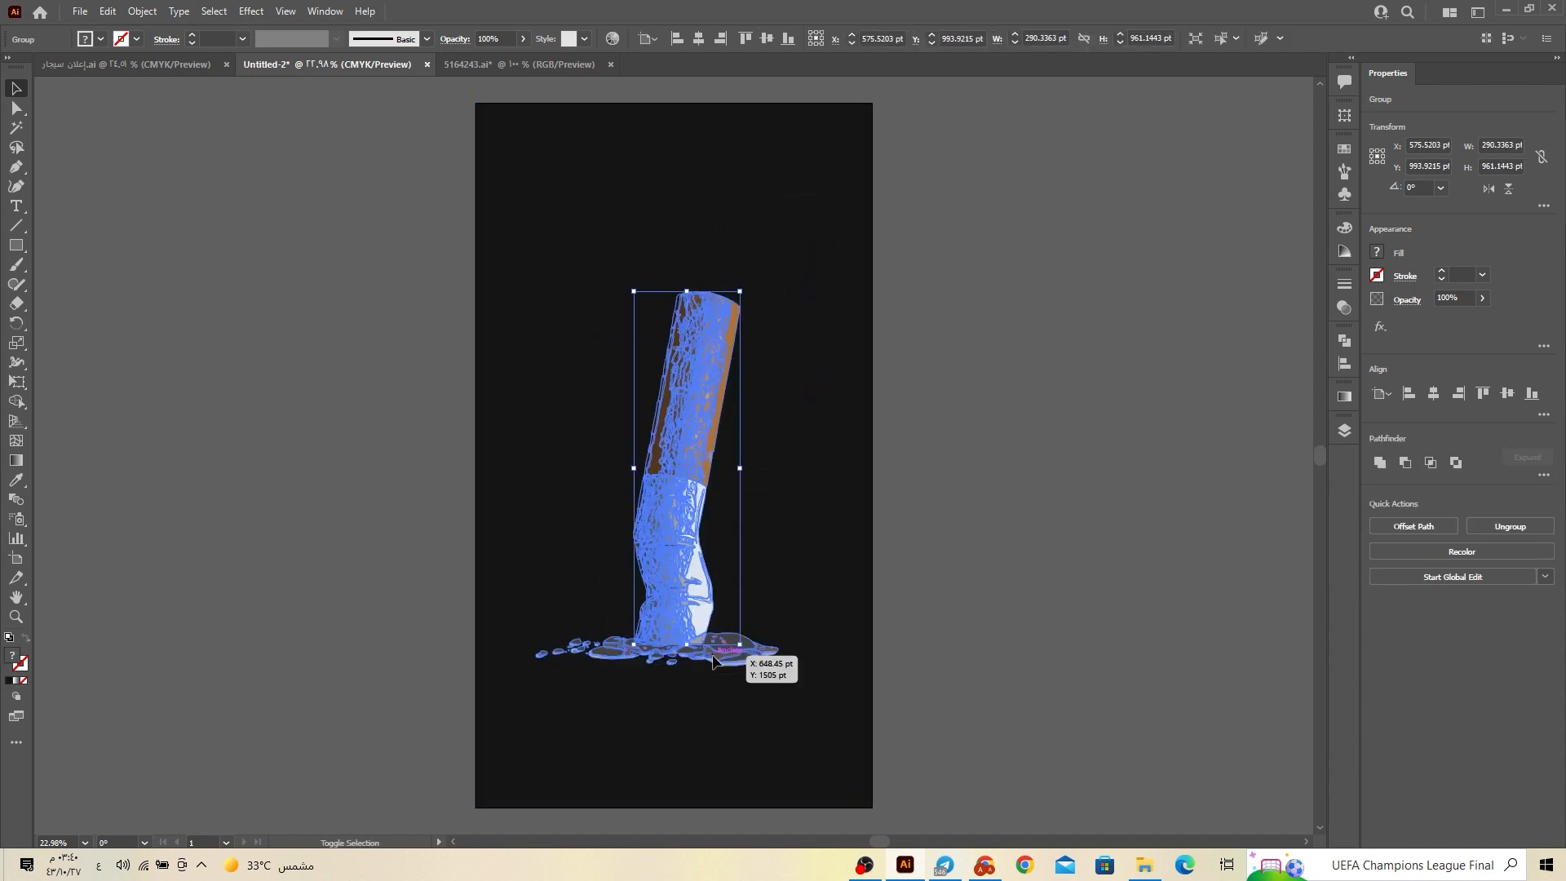
left_click(689, 655, "shift")
left_click_drag(672, 507, 660, 539)
left_click_drag(766, 319, 807, 265)
Group the cigarette with the ash and centre the group horizontally on the artboard
right_click(717, 363)
left_click(760, 486)
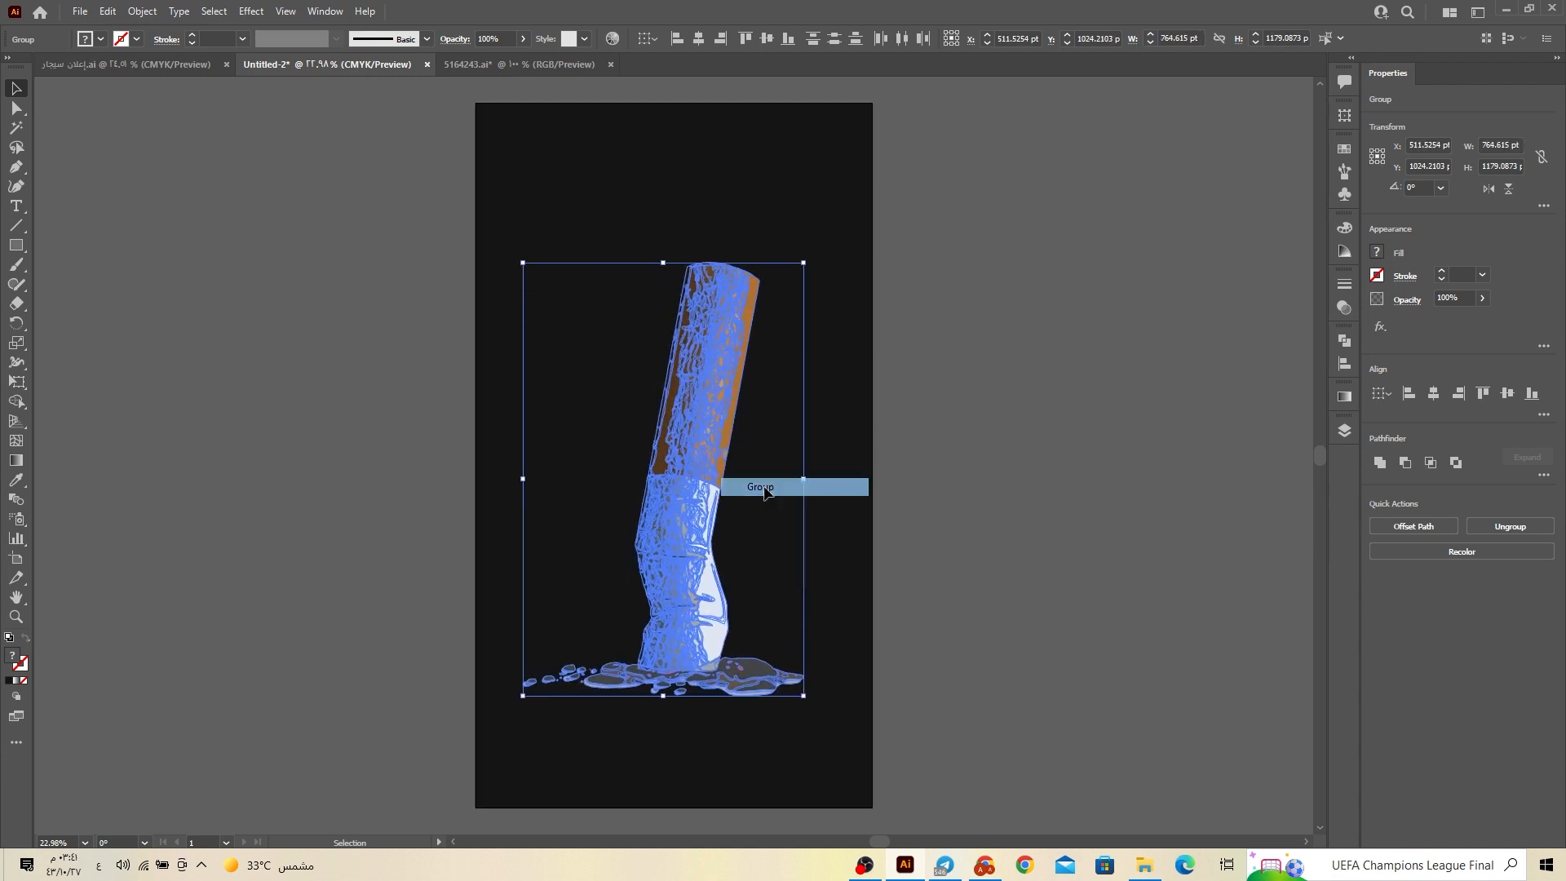
left_click(1431, 394)
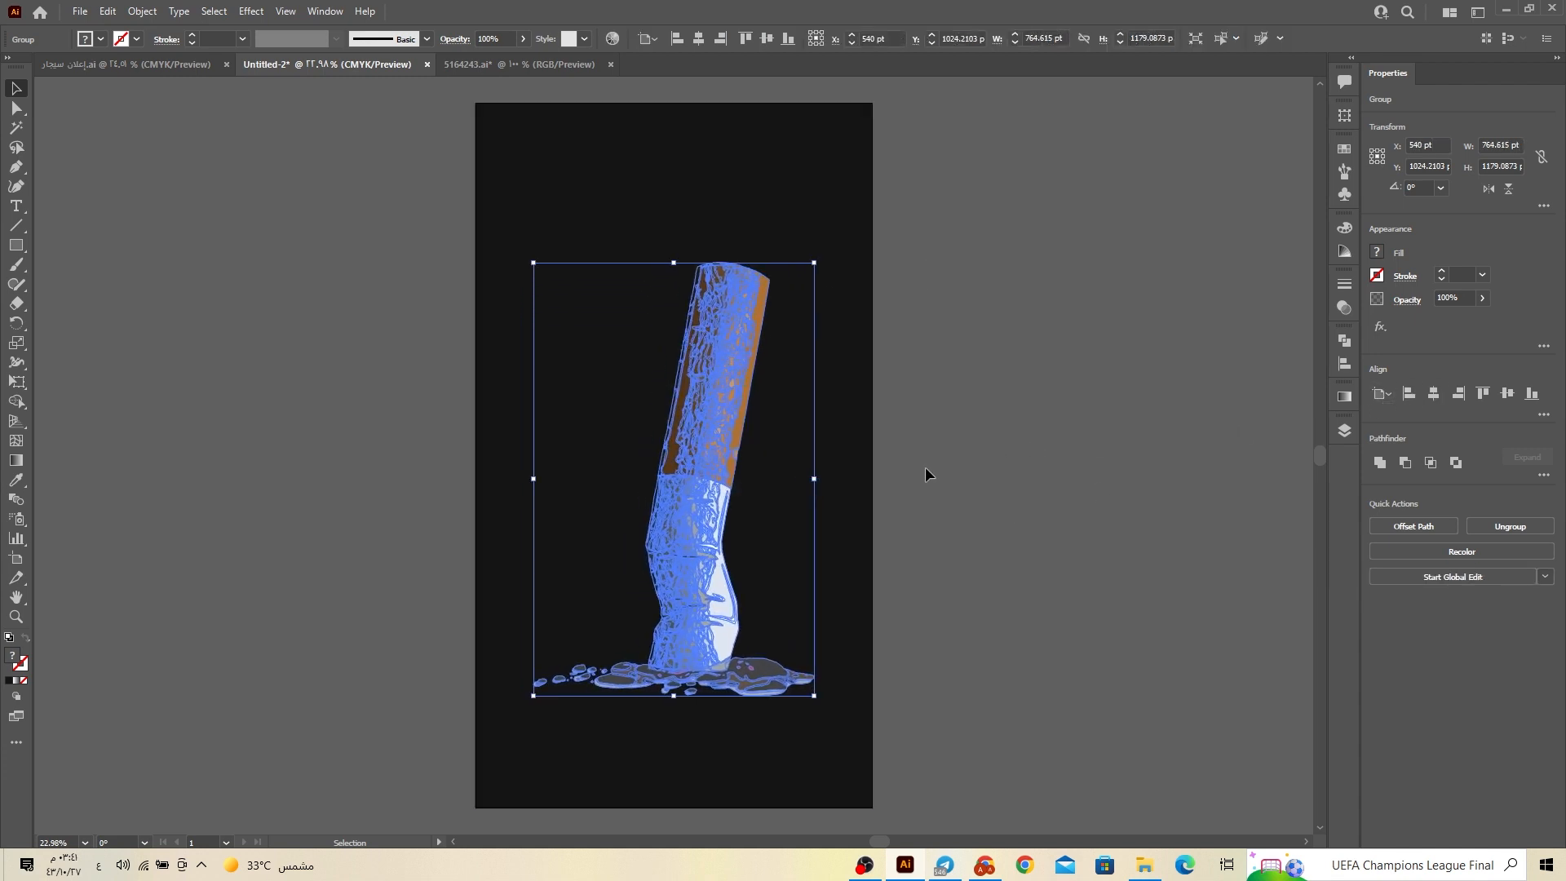
Ungroup the centred artwork so the cigarette and the ash are separate objects again
left_click(946, 458)
left_click(697, 492)
right_click(697, 492)
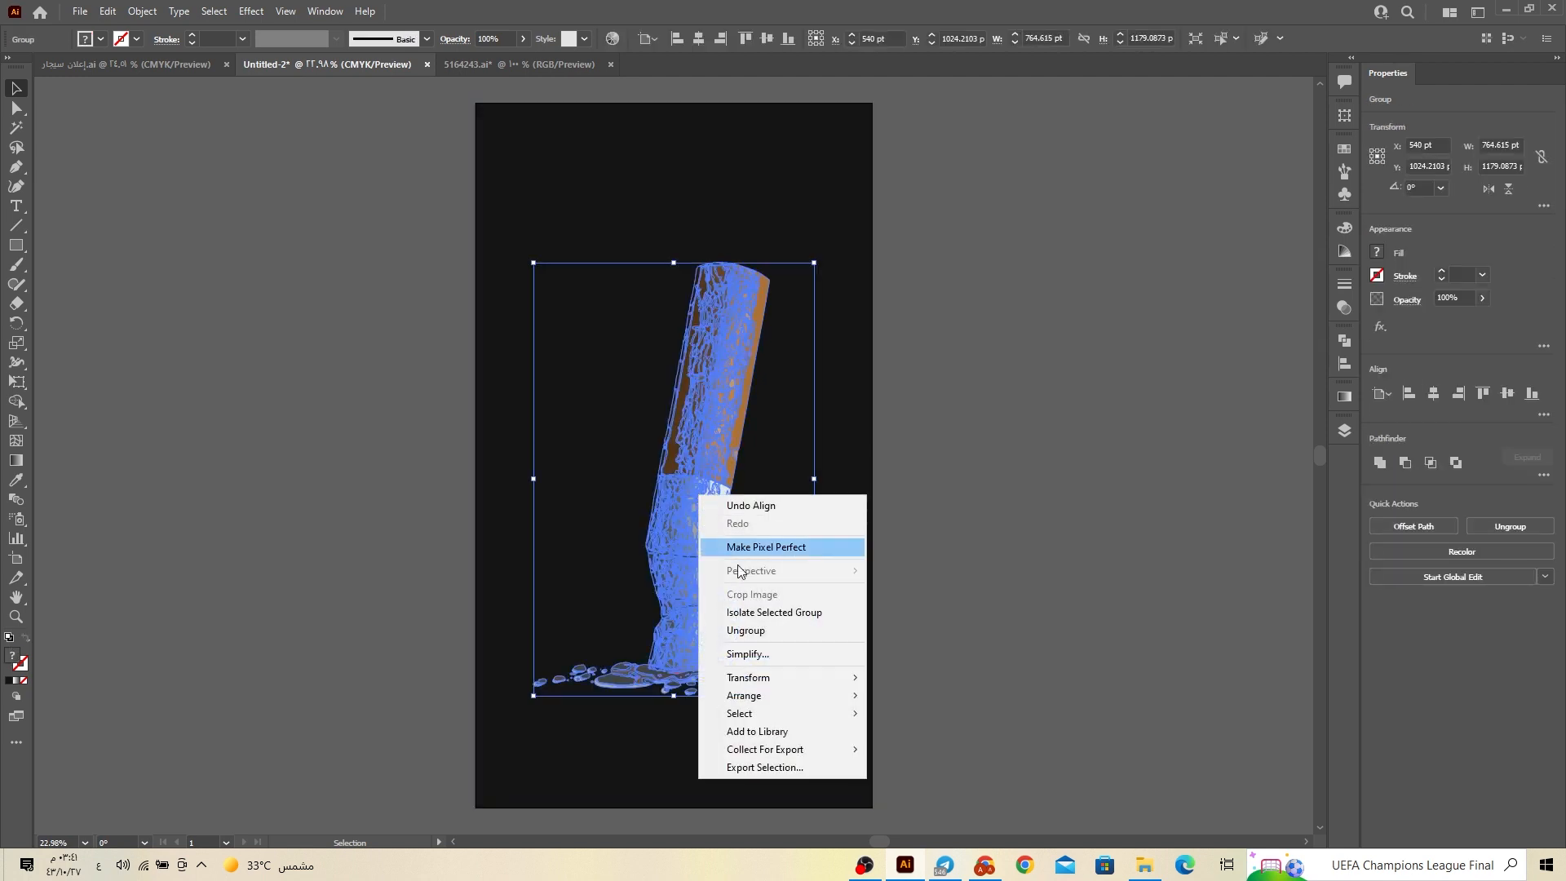
left_click(775, 630)
left_click(808, 632)
Rotate the cigarette slightly counterclockwise to stand more upright and shift it to the middle of the ash
left_click(695, 545)
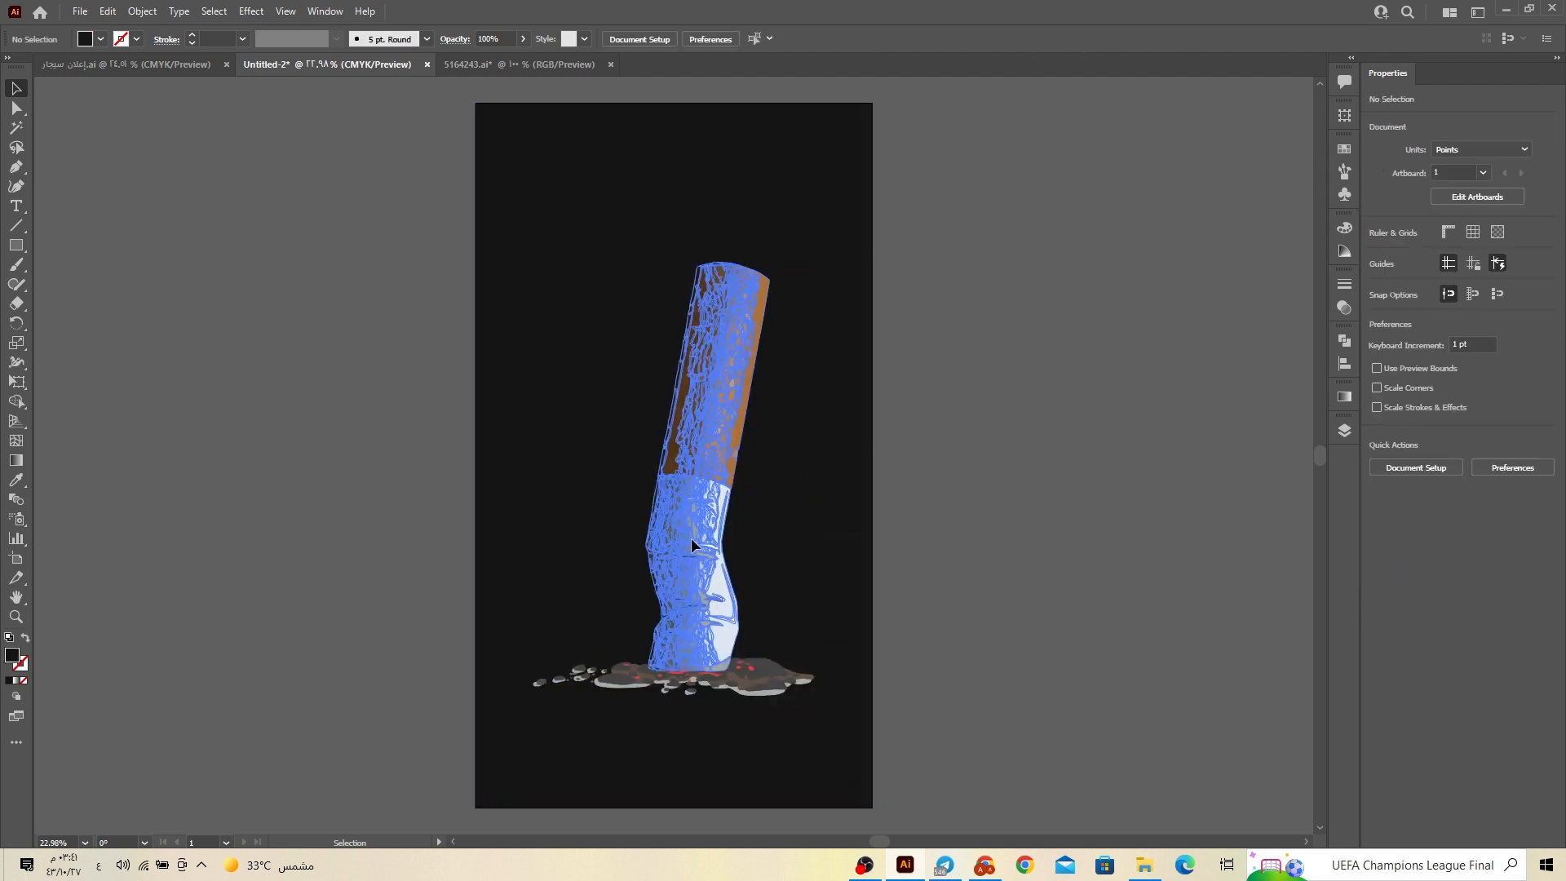
left_click_drag(691, 537, 687, 537)
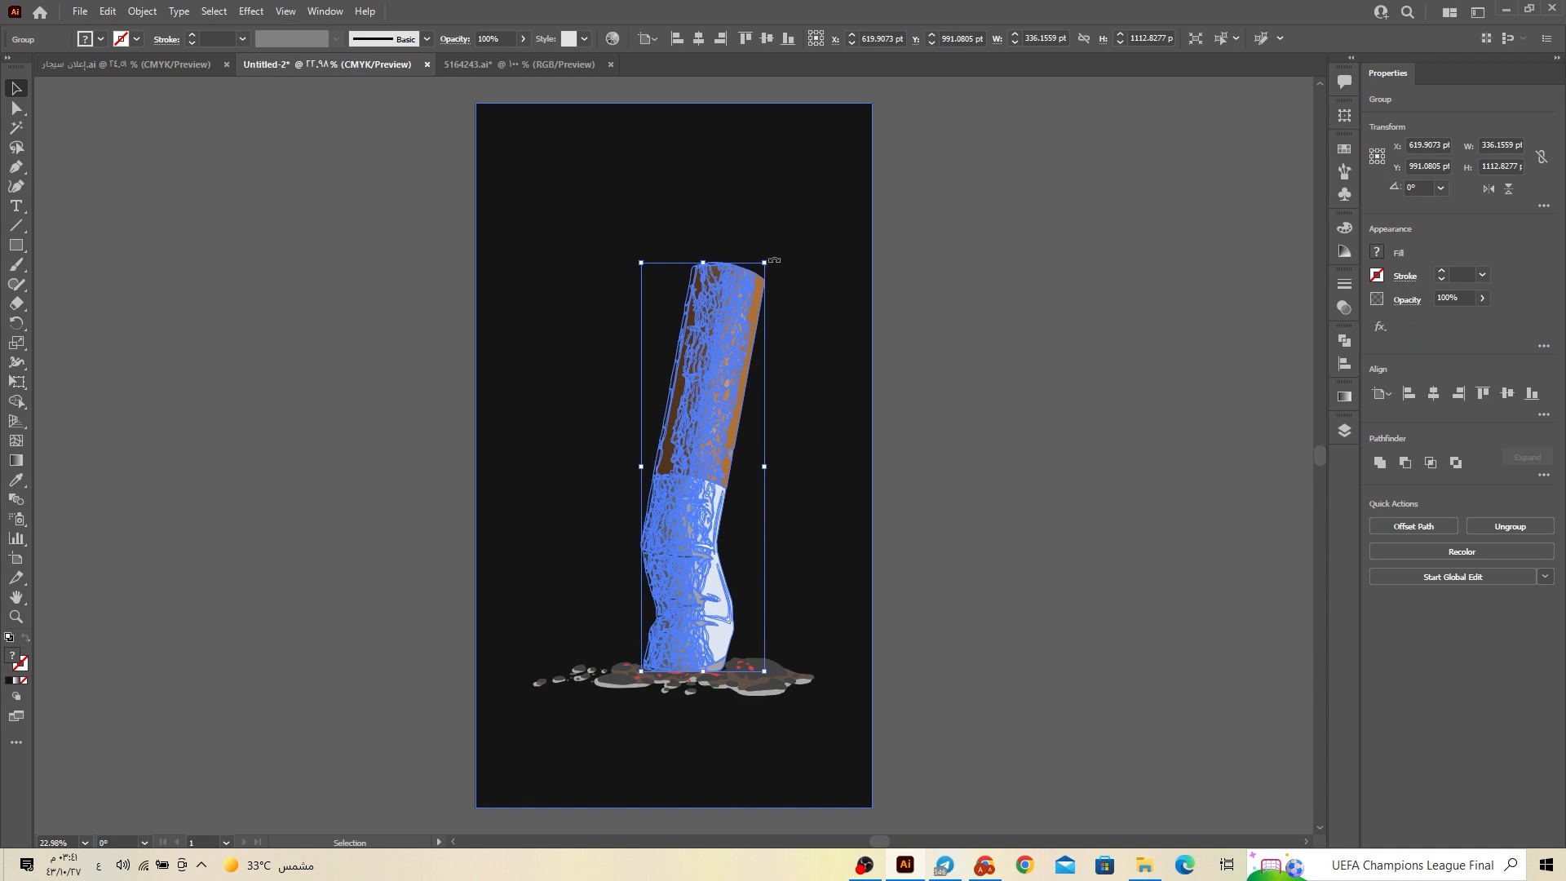
mouse_move(757, 251)
left_mouse_down()
mouse_move(770, 246)
mouse_move(745, 251)
left_mouse_up()
left_click(932, 548)
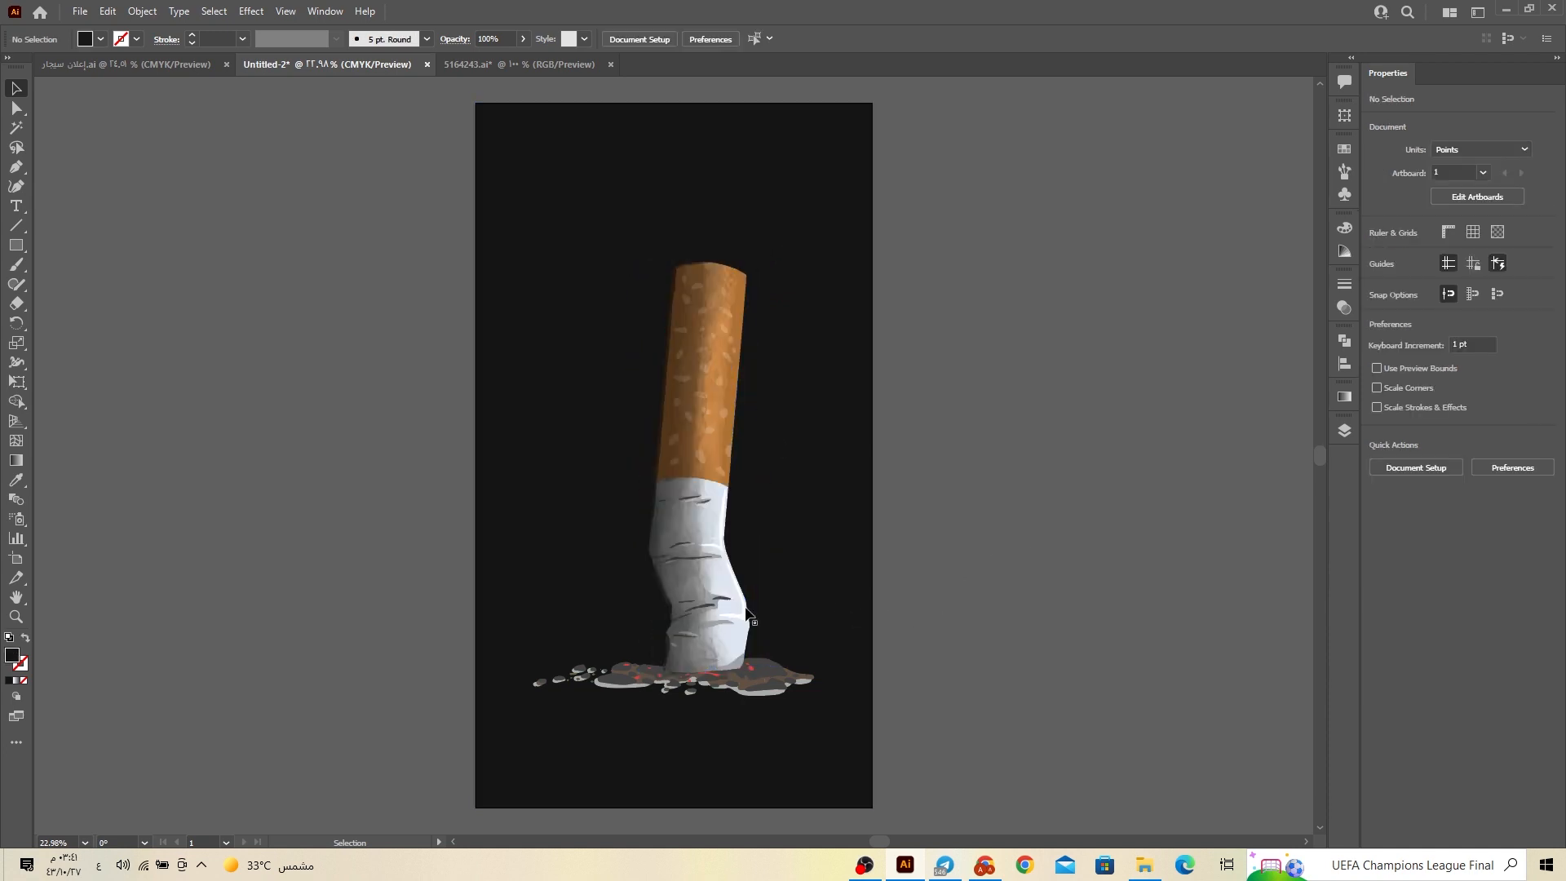
left_click_drag(747, 613, 719, 623)
Select the ash at the cigarette's base and isolate its group for editing at 100% zoom
left_click(792, 680)
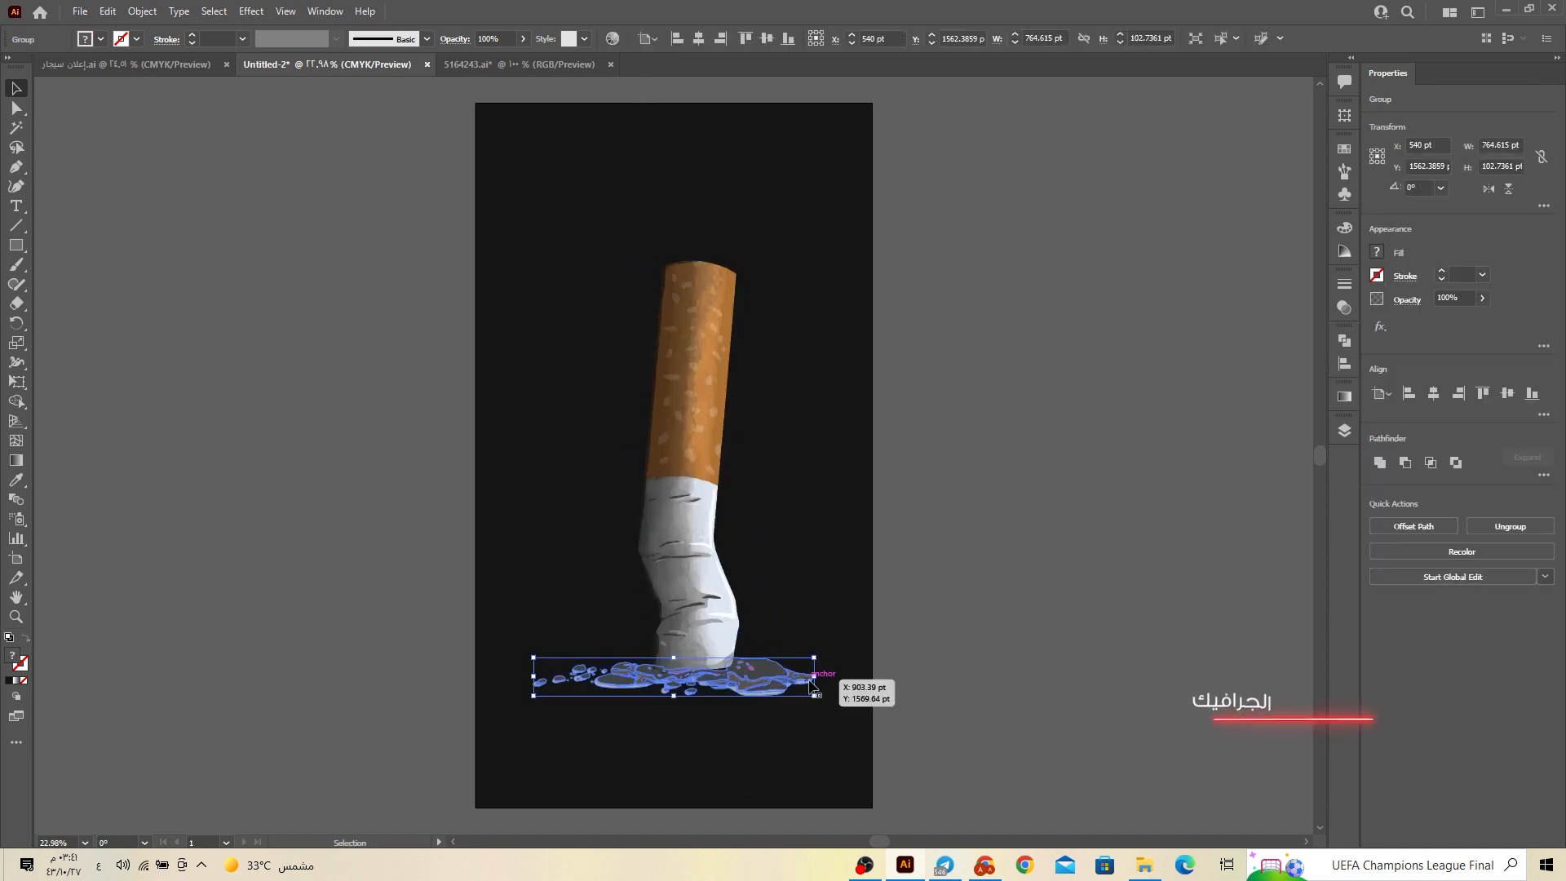
left_click(967, 664)
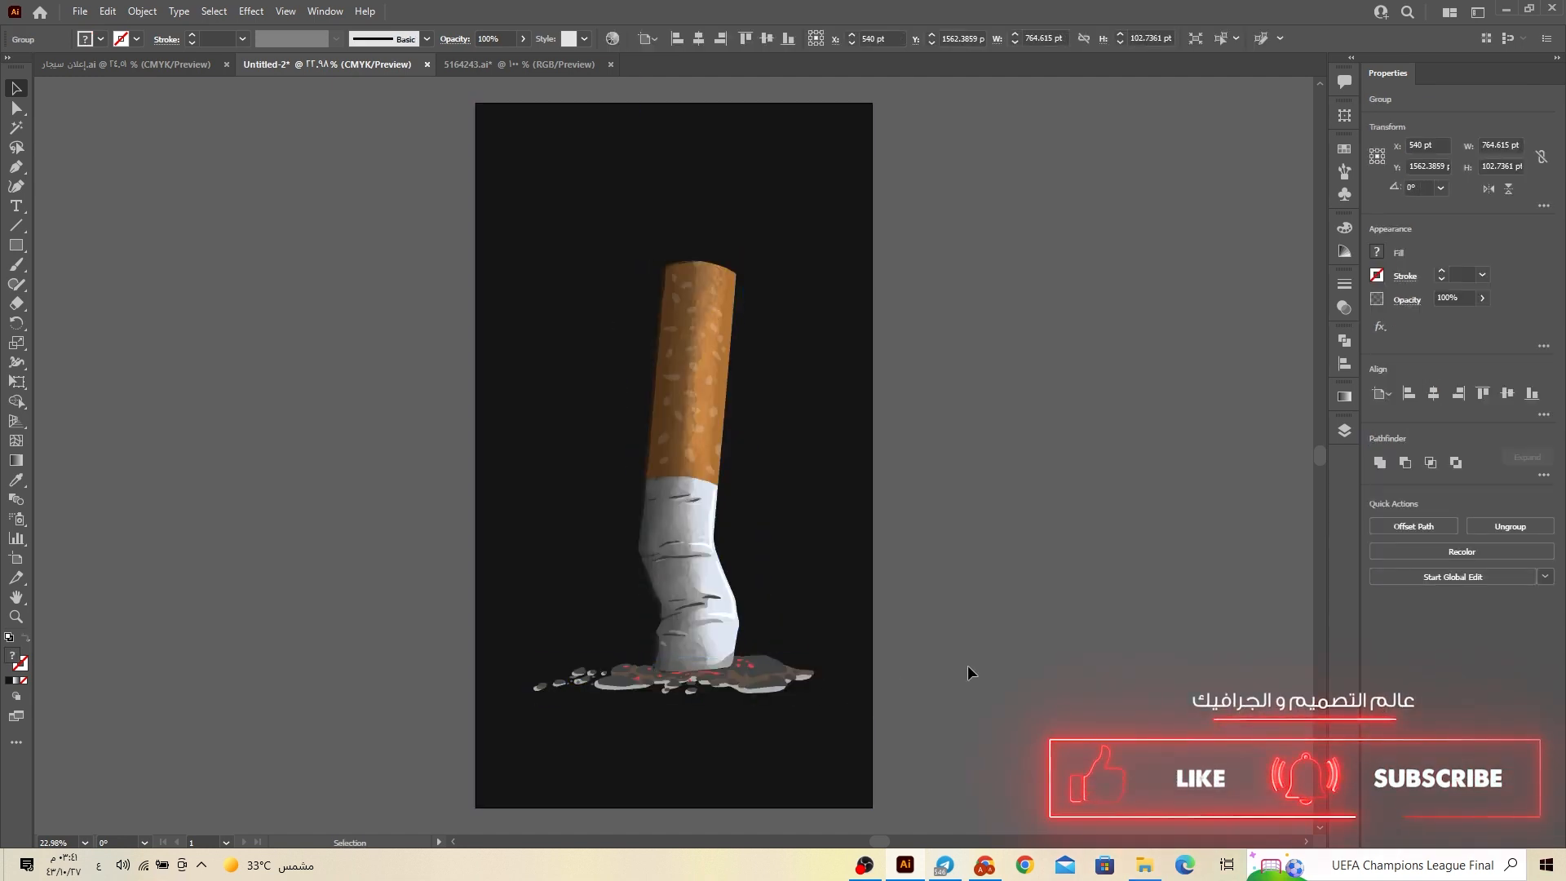
key("ctrl+1")
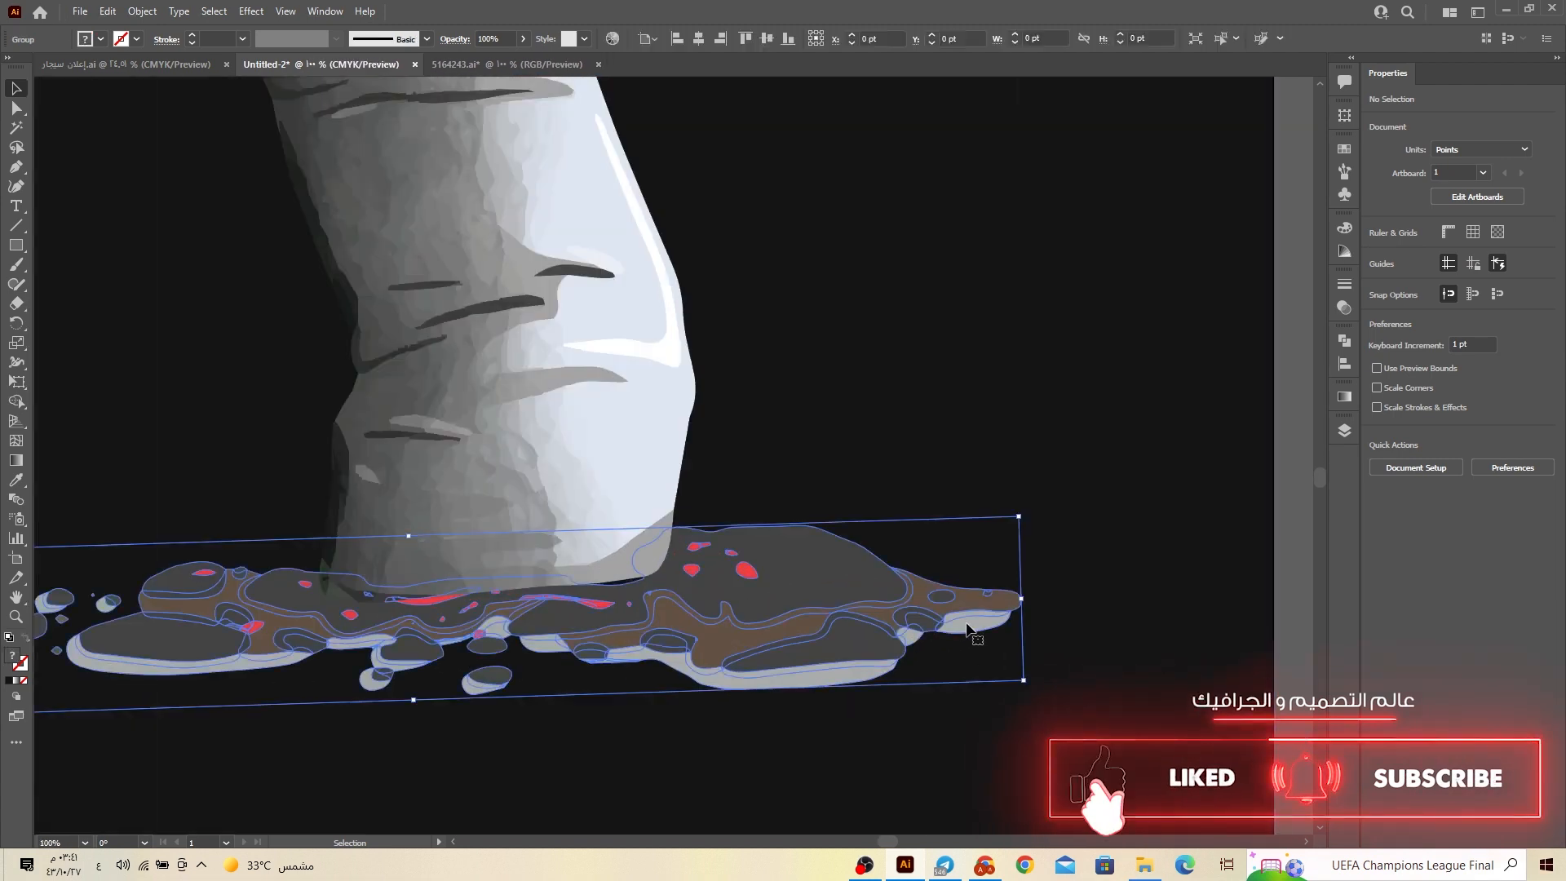
double_click(982, 625)
Select all the light grey shadow shapes beneath the ash, from its right end to the scattered stones on the far left
left_click(954, 625)
left_click(906, 638)
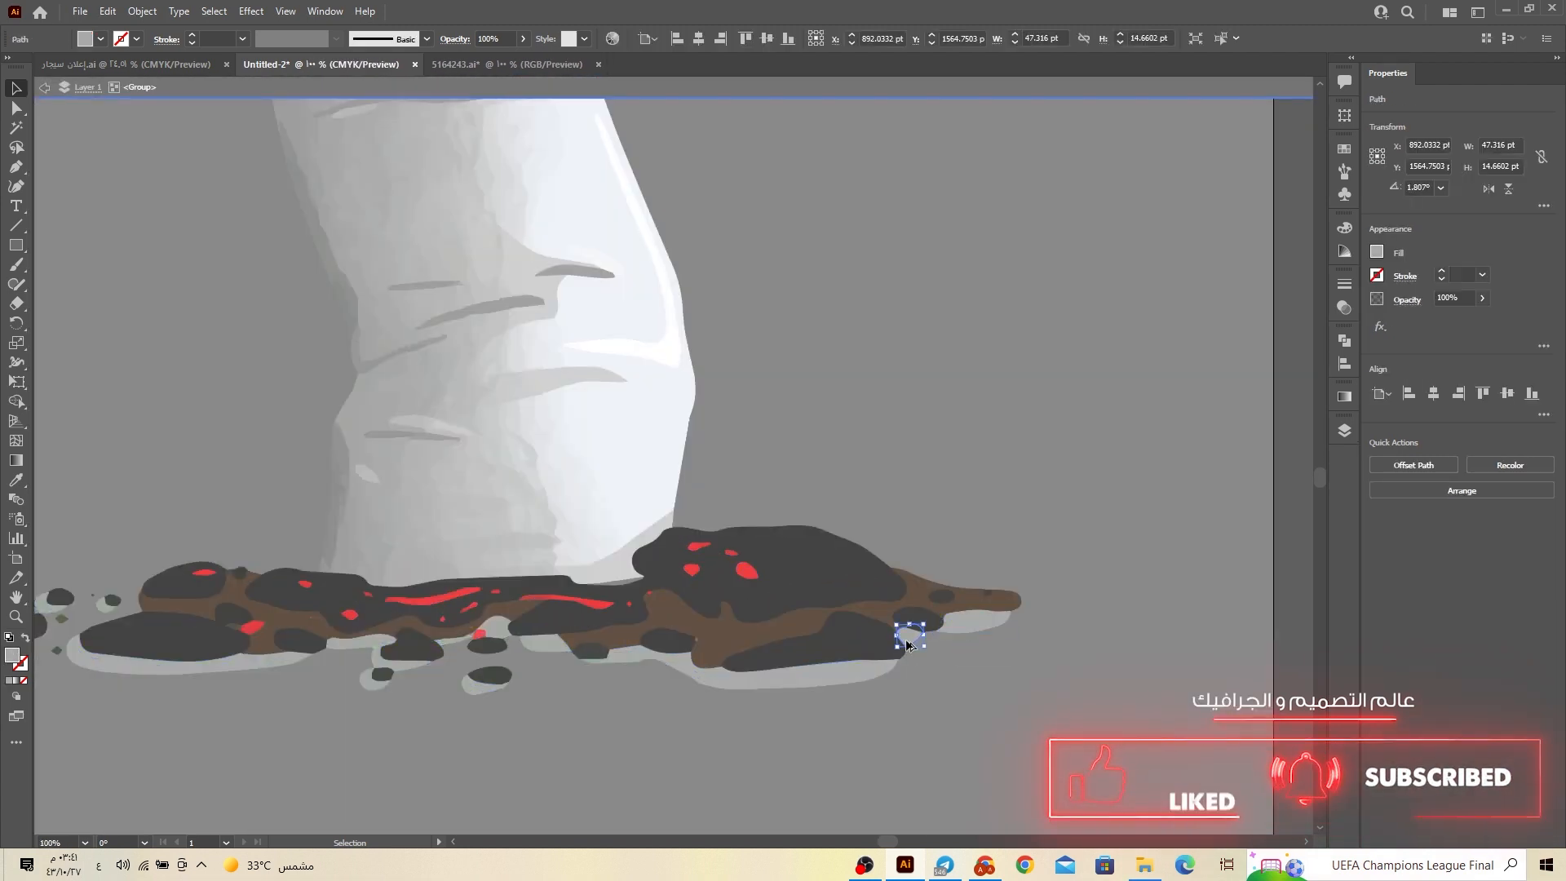
left_click(953, 634, "shift")
left_click(873, 675, "shift")
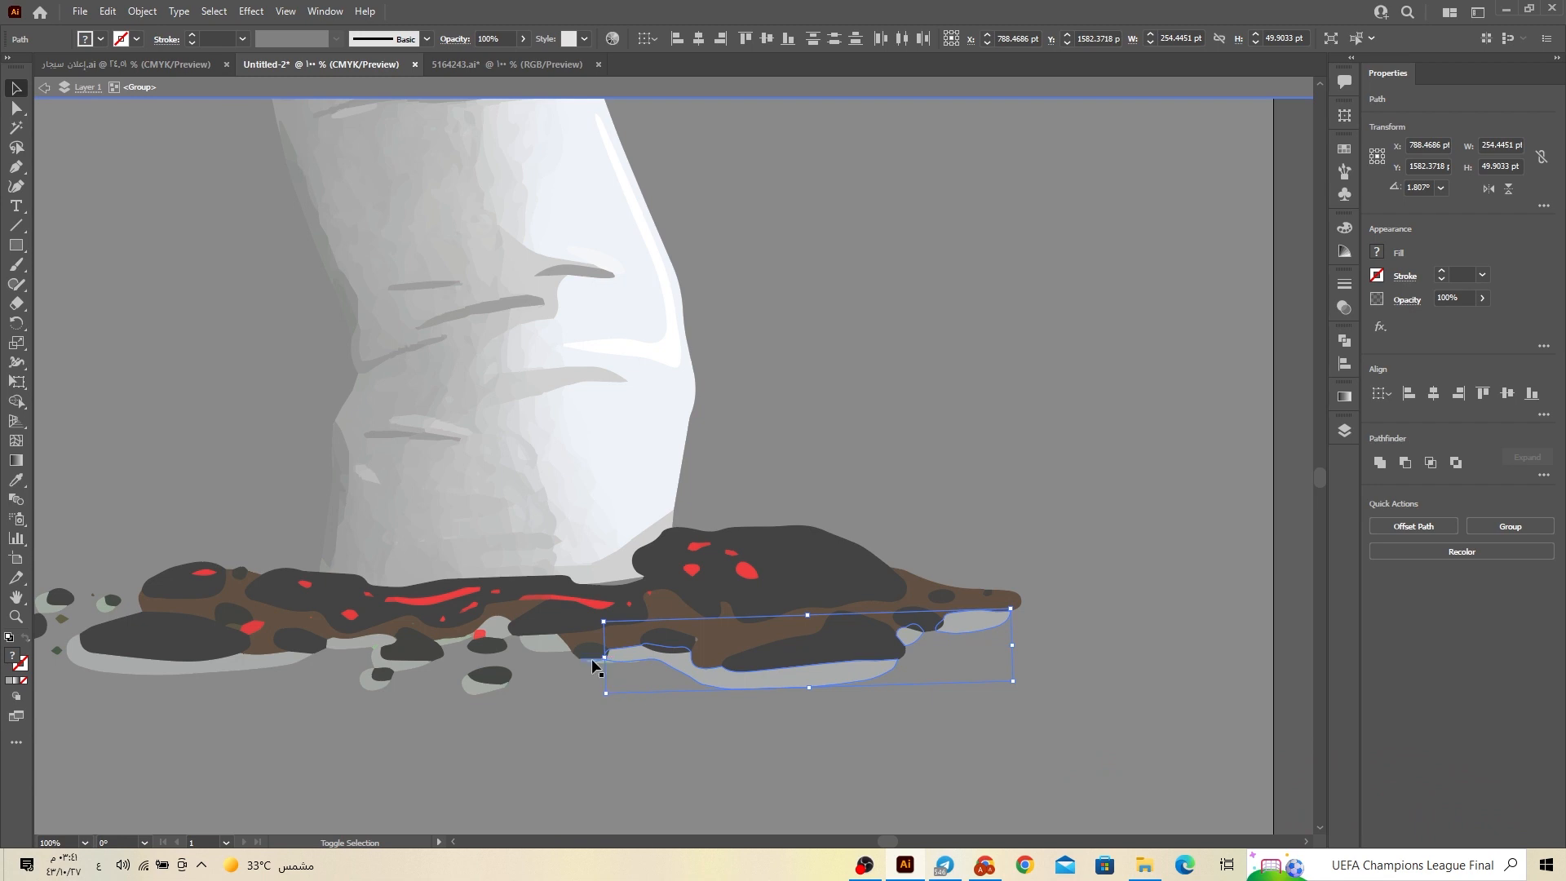
left_click_drag(593, 660, 450, 641)
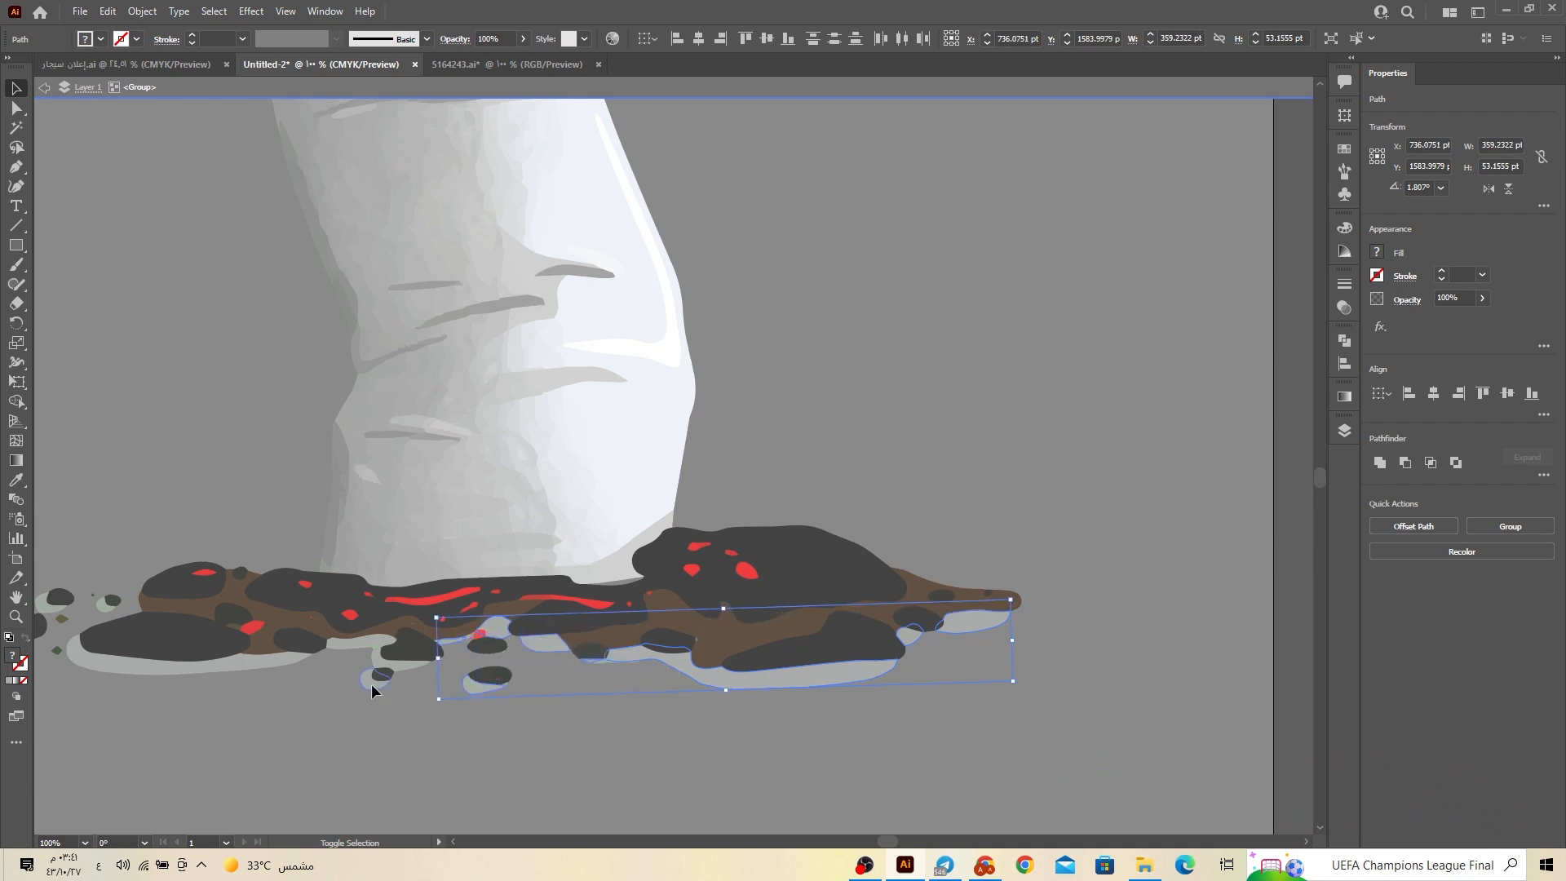
left_click(332, 641, "shift")
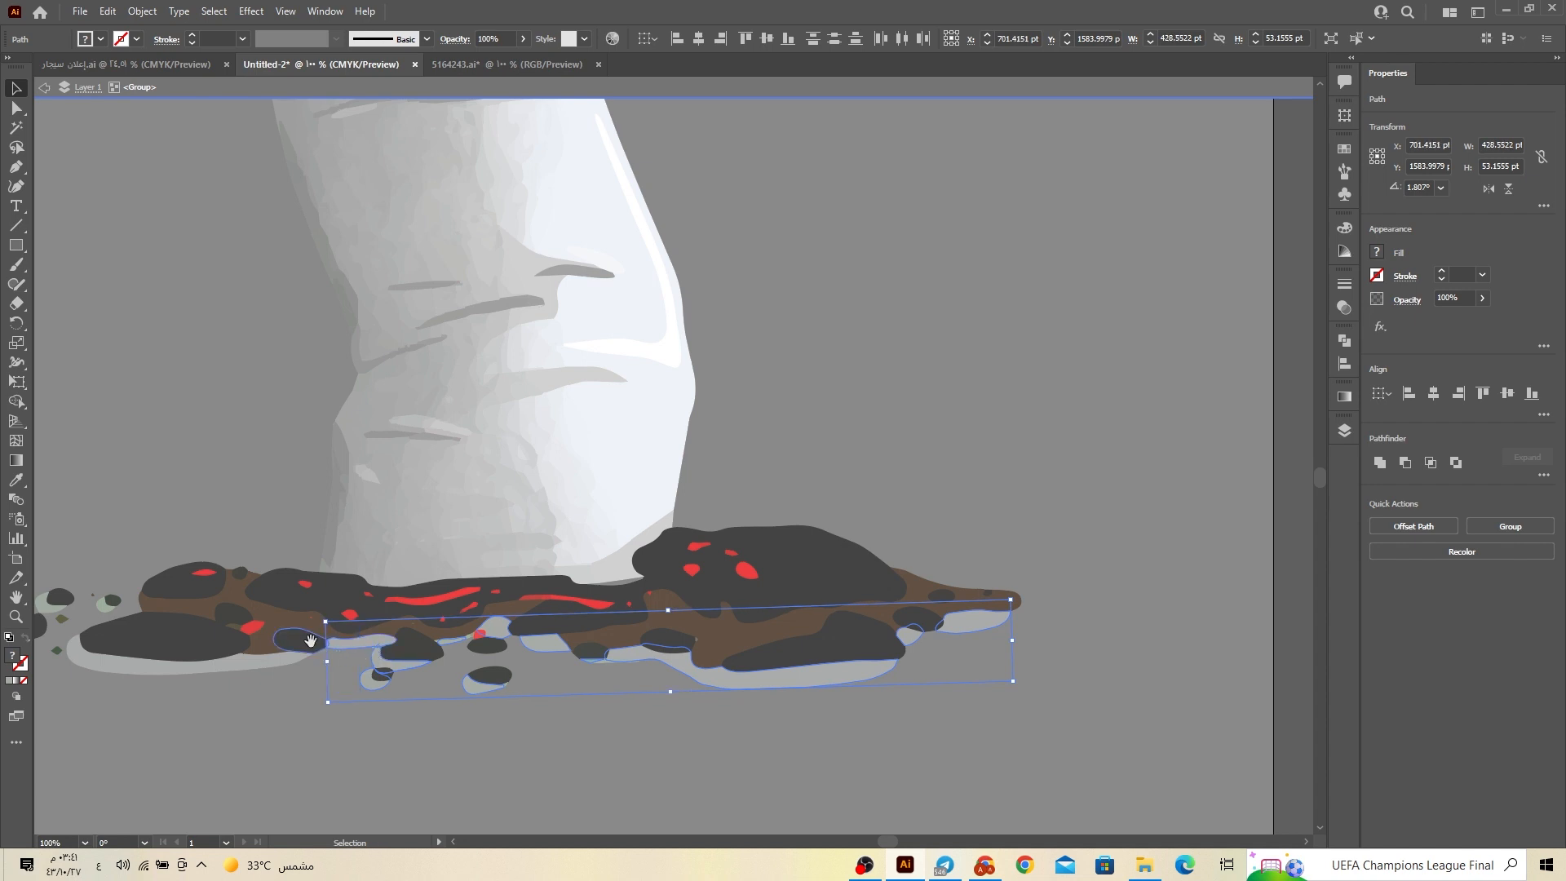
left_click_drag(335, 642, 763, 615)
left_click(617, 655, "shift")
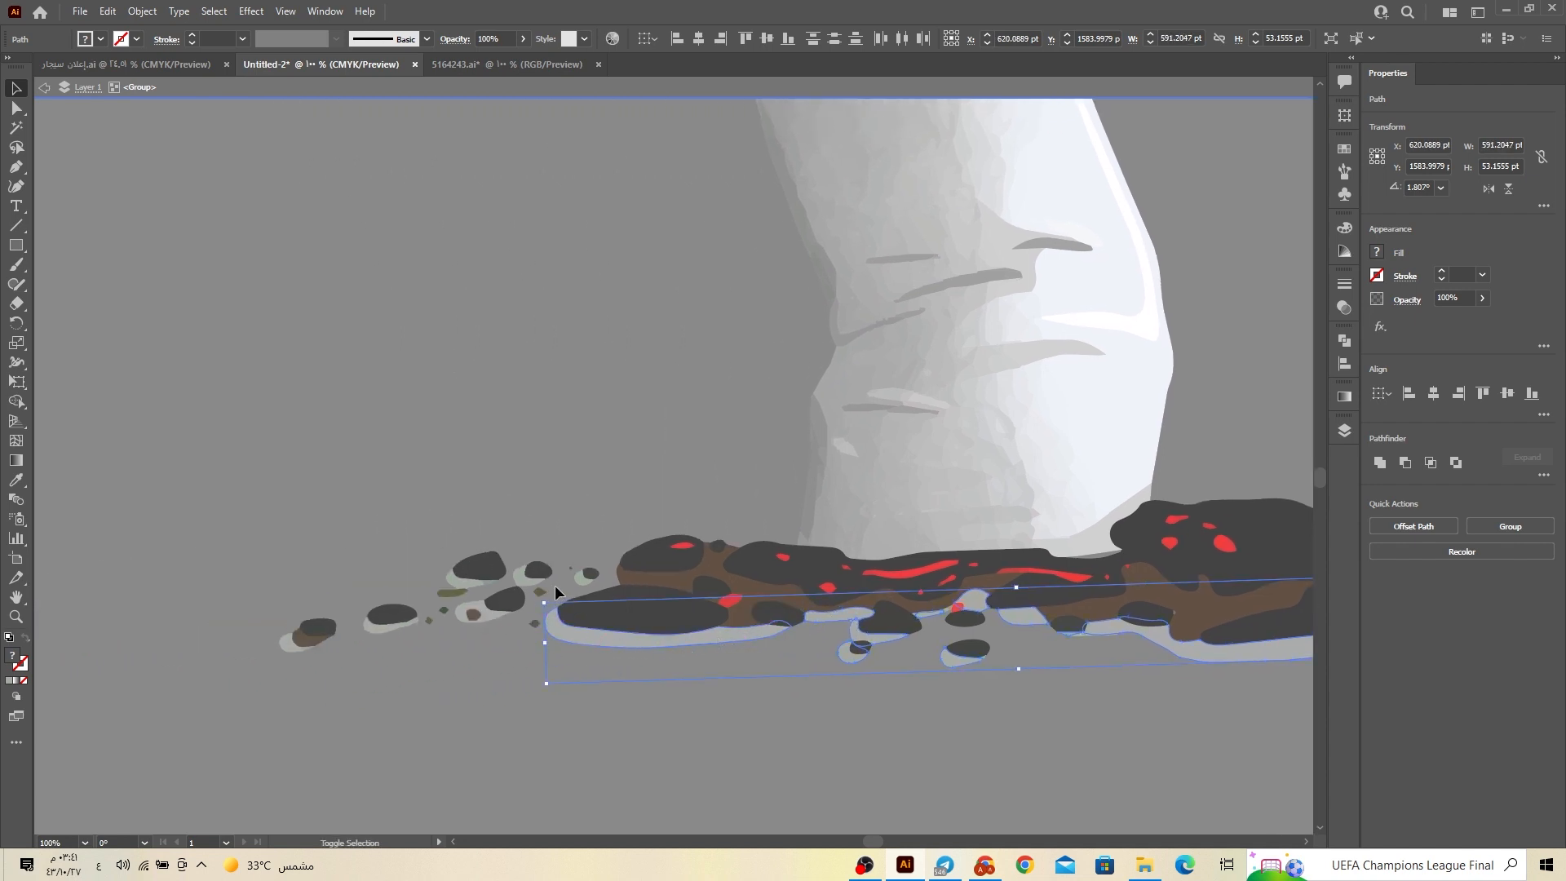
left_click(588, 574, "shift")
left_click(537, 568, "shift")
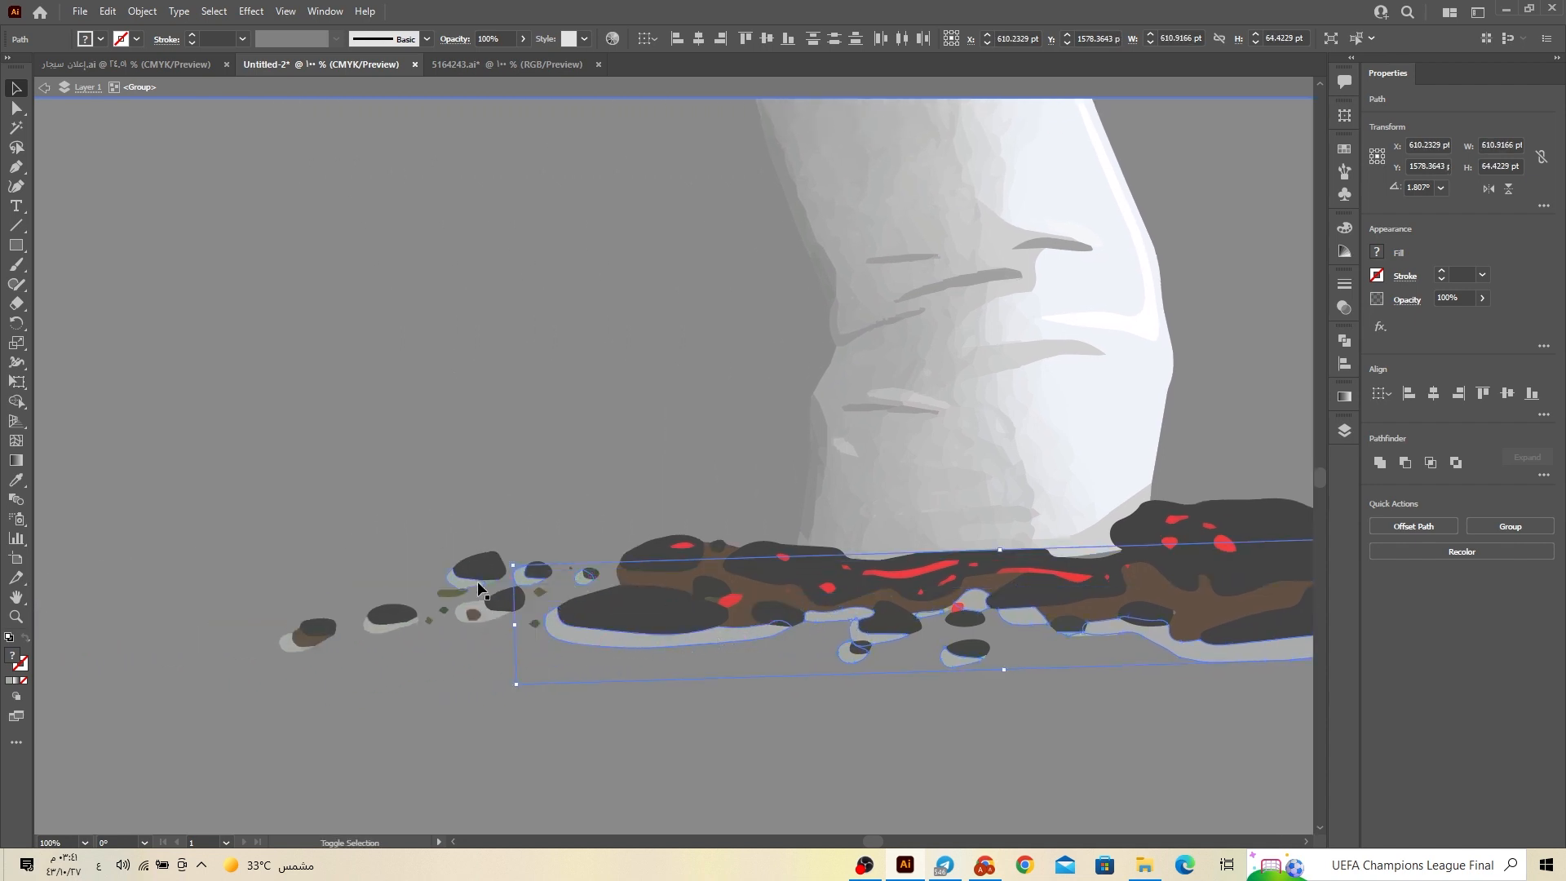
left_click(489, 622, "shift")
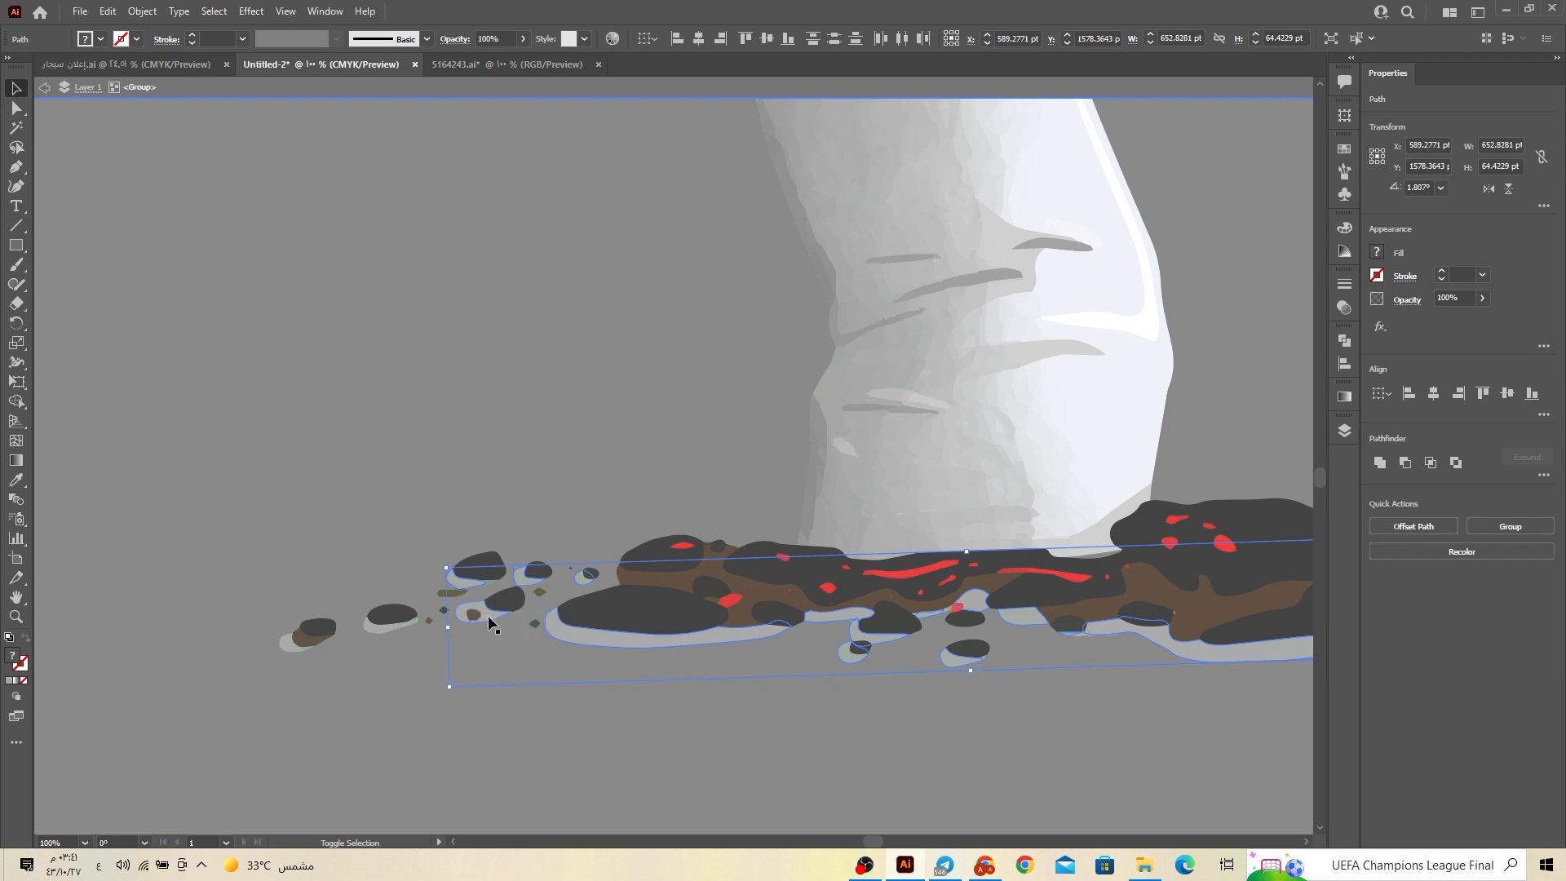
left_click(388, 630, "shift")
left_click(303, 634, "shift")
Recolour the selected shadow shapes with the near-black background colour using the Eyedropper, and leave isolation mode
key("ctrl+minus")
key("ctrl+minus")
key("ctrl+minus")
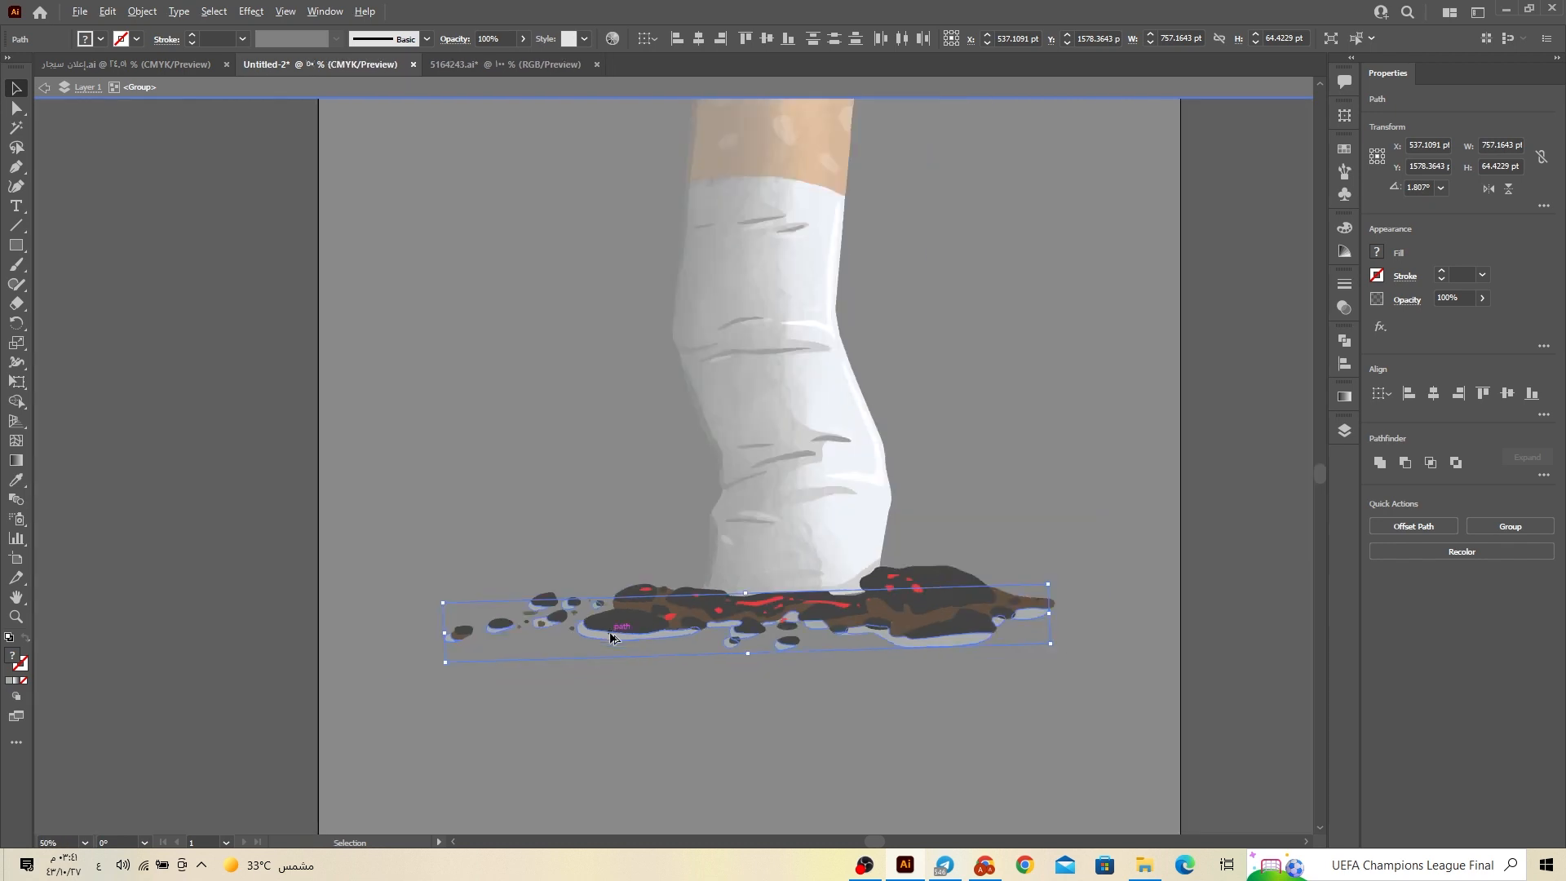
left_click(16, 479)
left_click(529, 375)
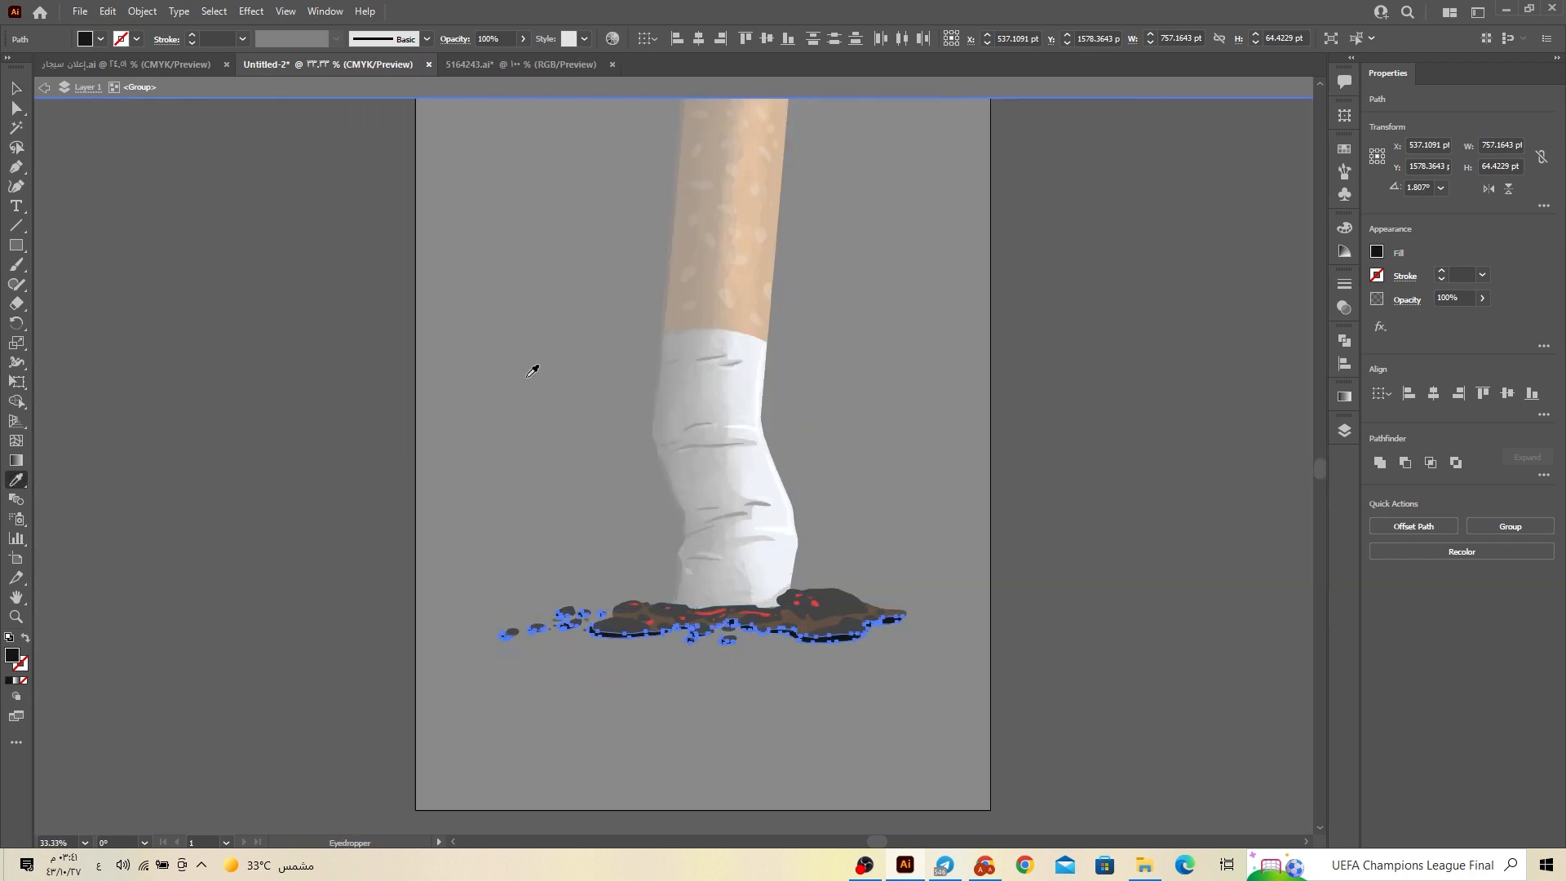
left_click(16, 90)
left_click(153, 173)
double_click(221, 340)
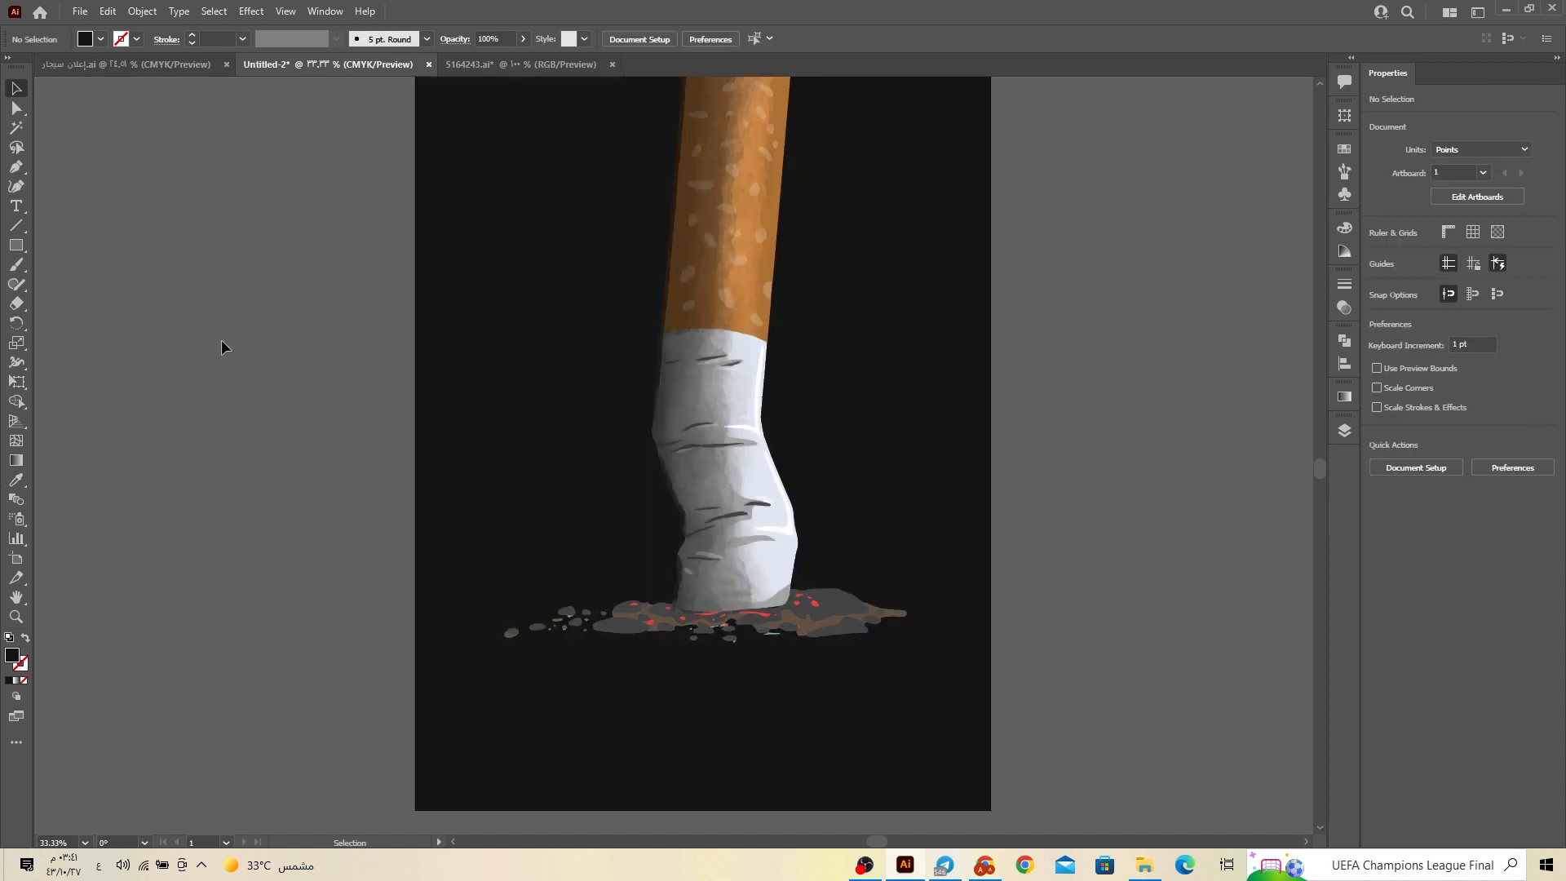
Isolate the ash group again and select the leftover light slivers beneath the middle of the ash
scroll(775, 636, "up", 5)
left_click(738, 620)
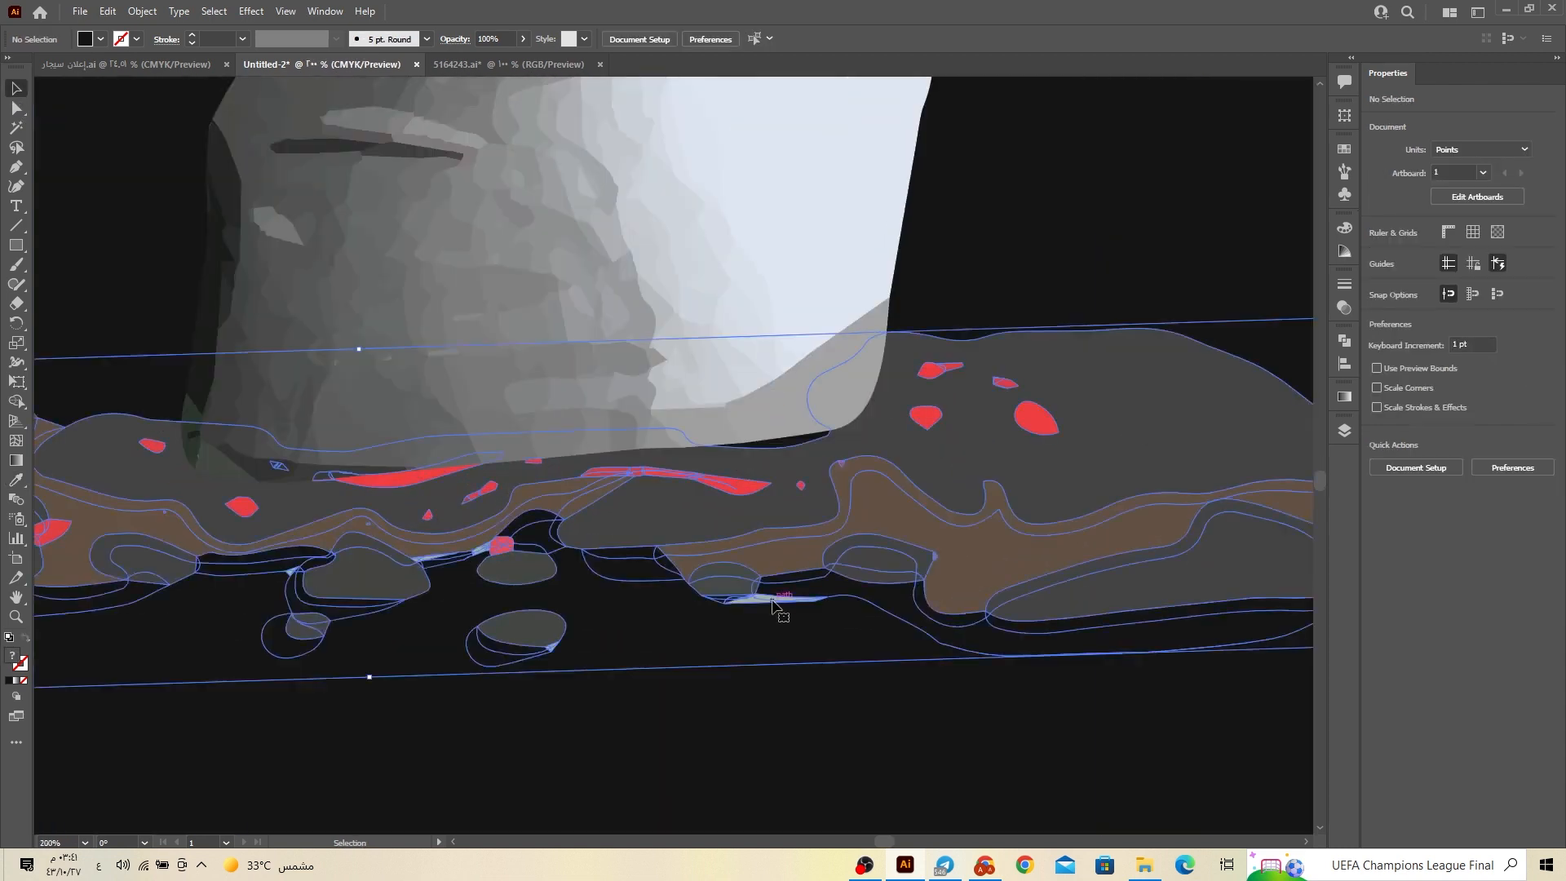
double_click(755, 598)
left_click(760, 600)
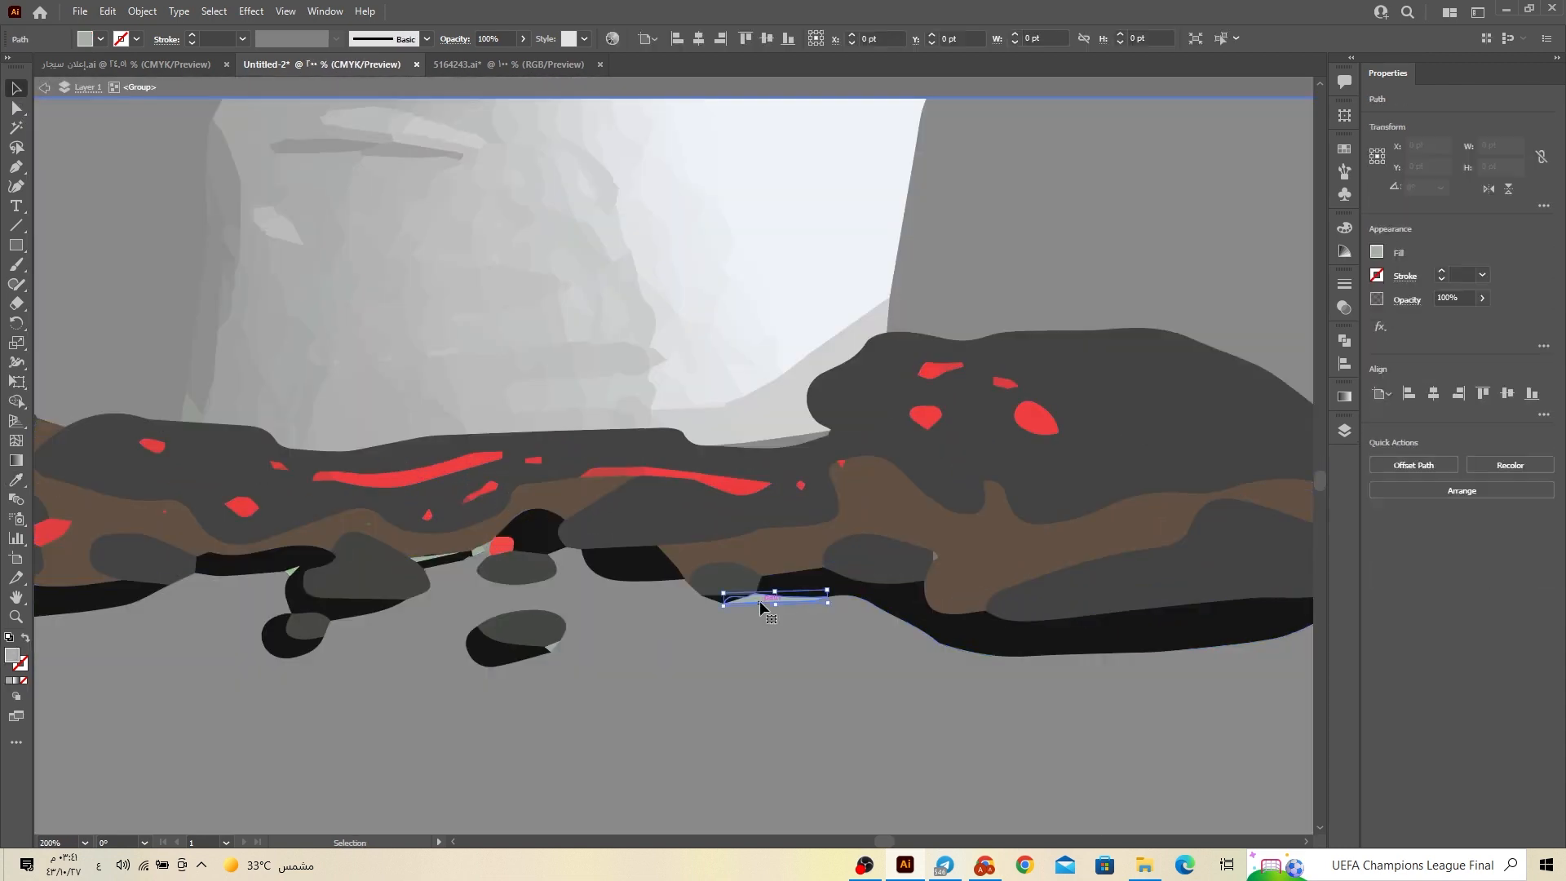
left_click(551, 646, "shift")
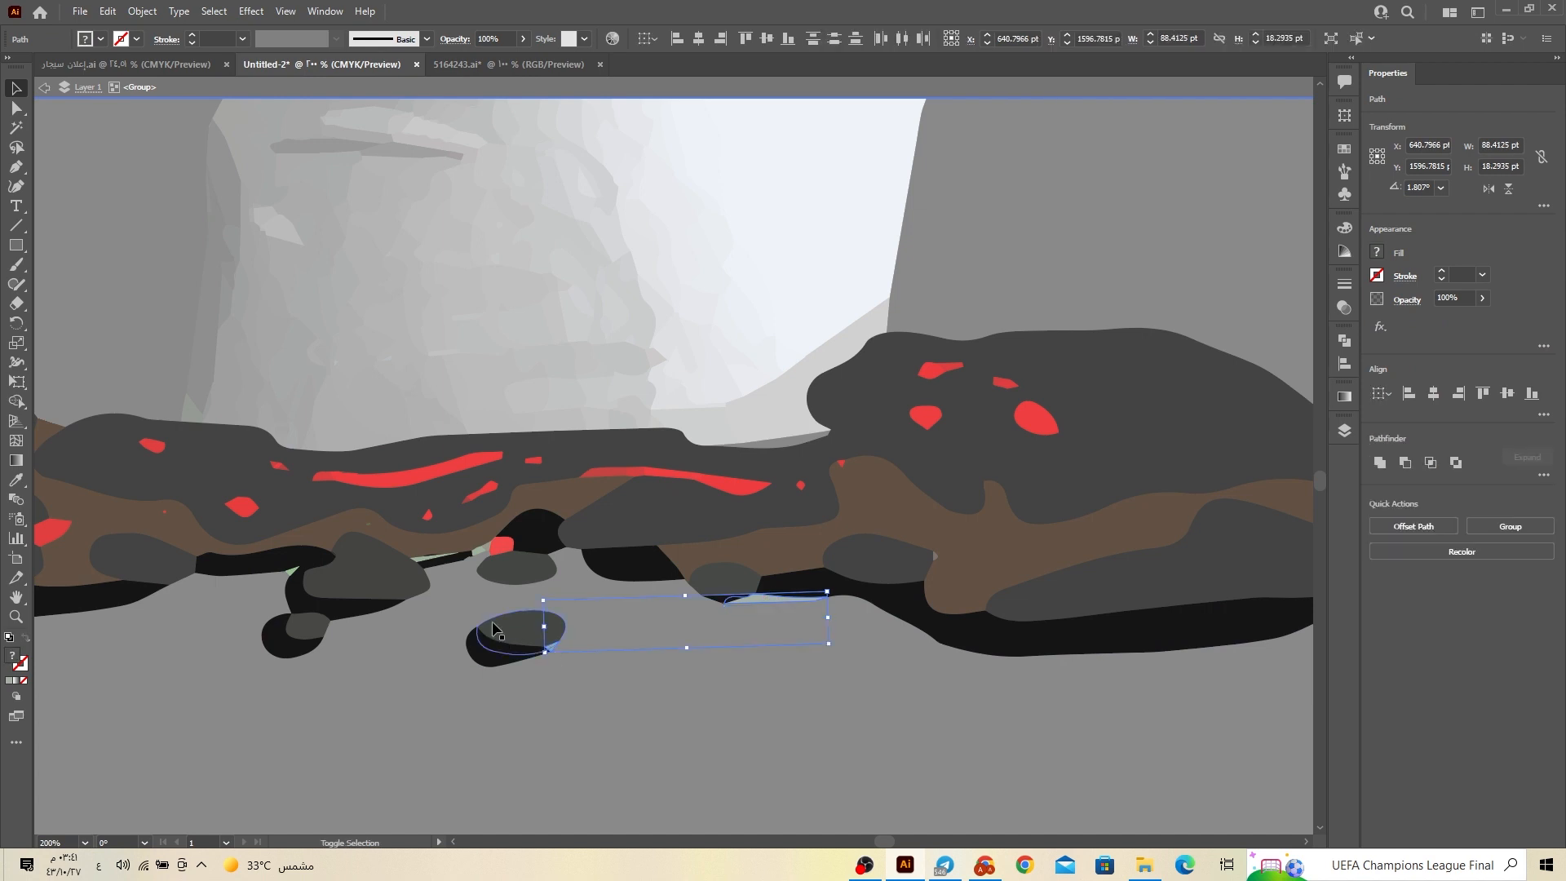
left_click(427, 558, "shift")
left_click(480, 556, "shift")
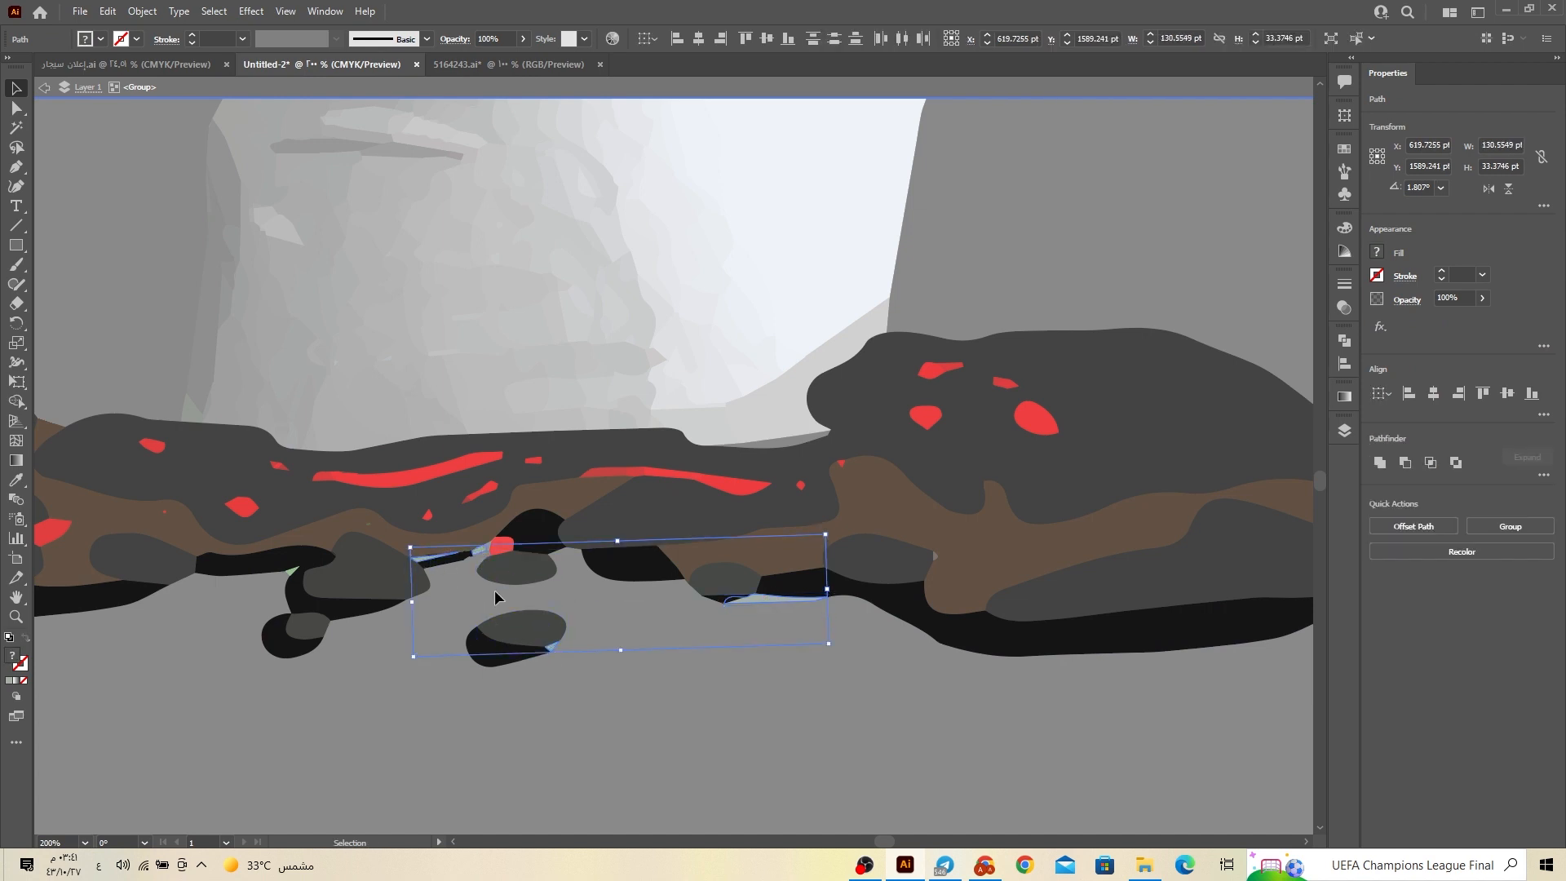
Add the leftover slivers at the left of the ash to the selection, recolour them all near-black, and leave isolation mode
scroll(494, 590, "down", 1)
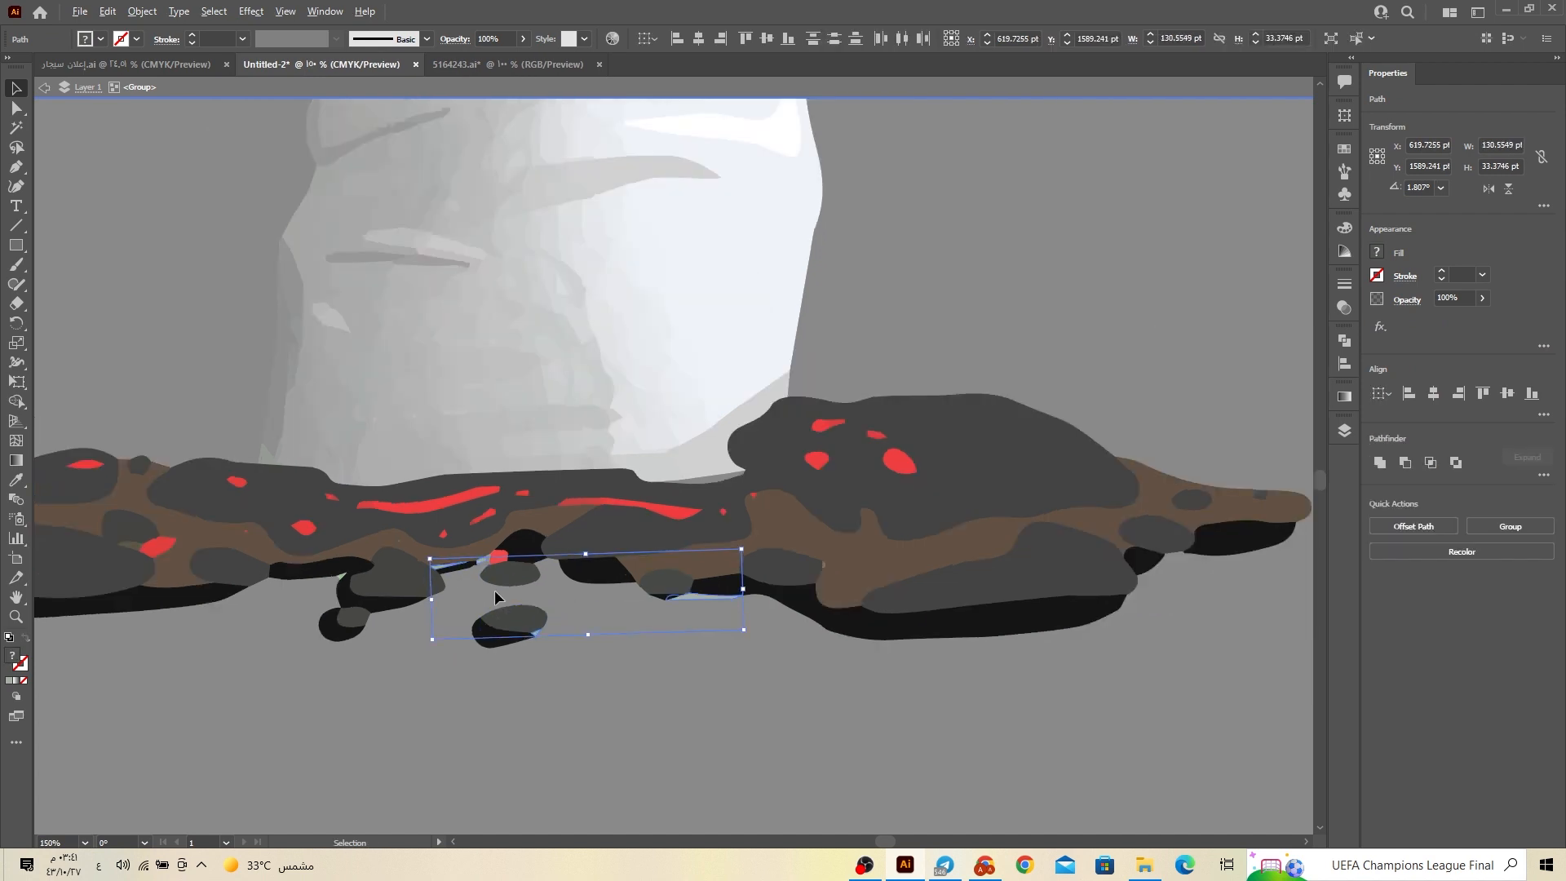
left_click(343, 577, "shift")
scroll(463, 600, "down", 1)
left_click_drag(348, 607, 506, 608)
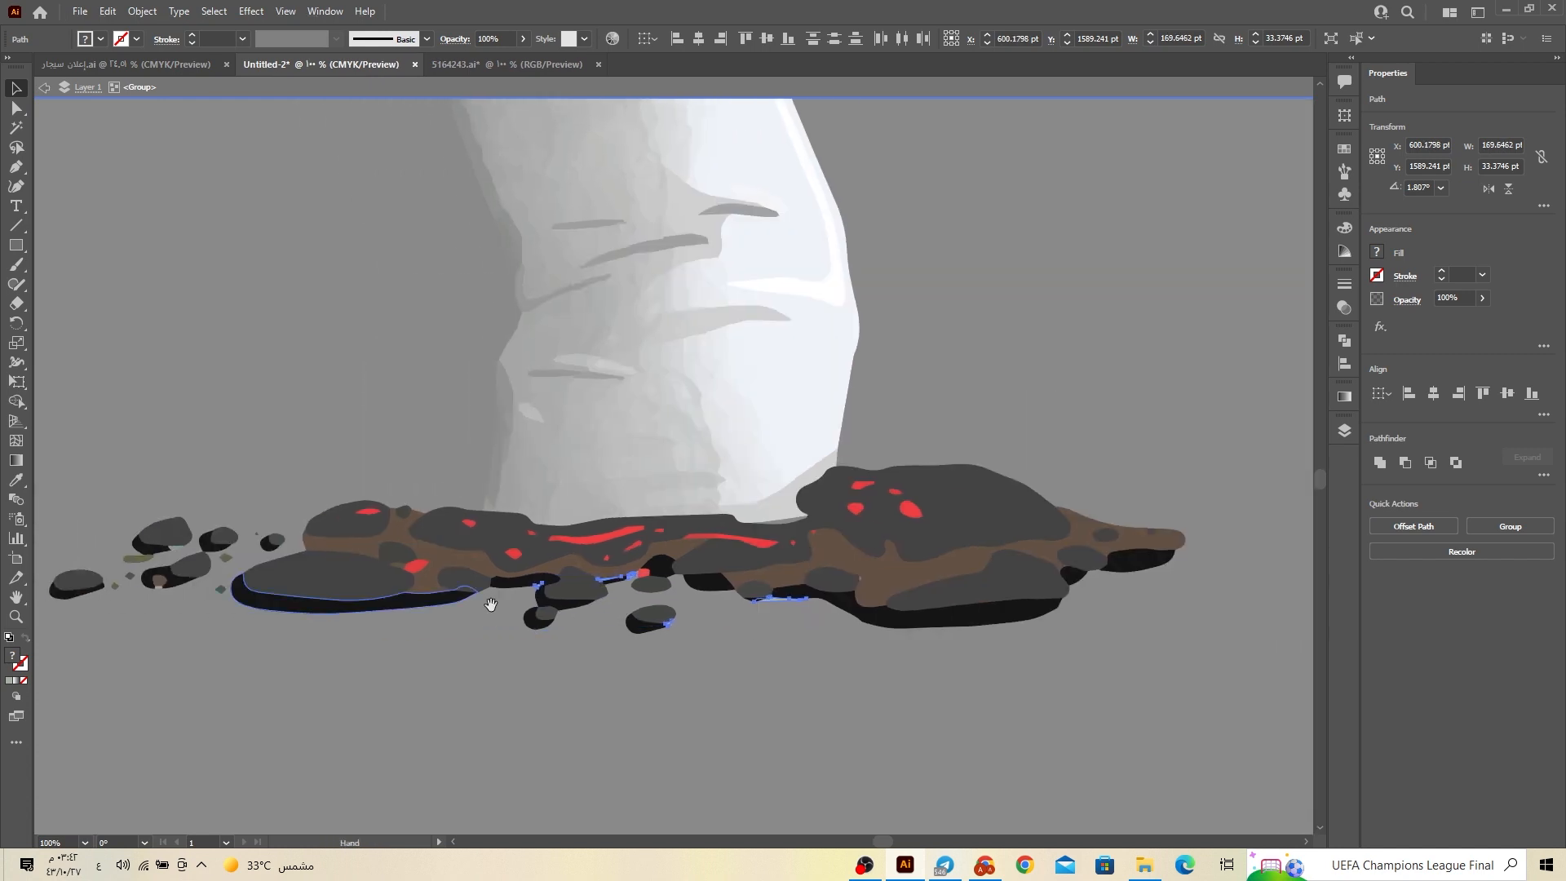
left_click(159, 584, "shift")
left_click(190, 564, "shift")
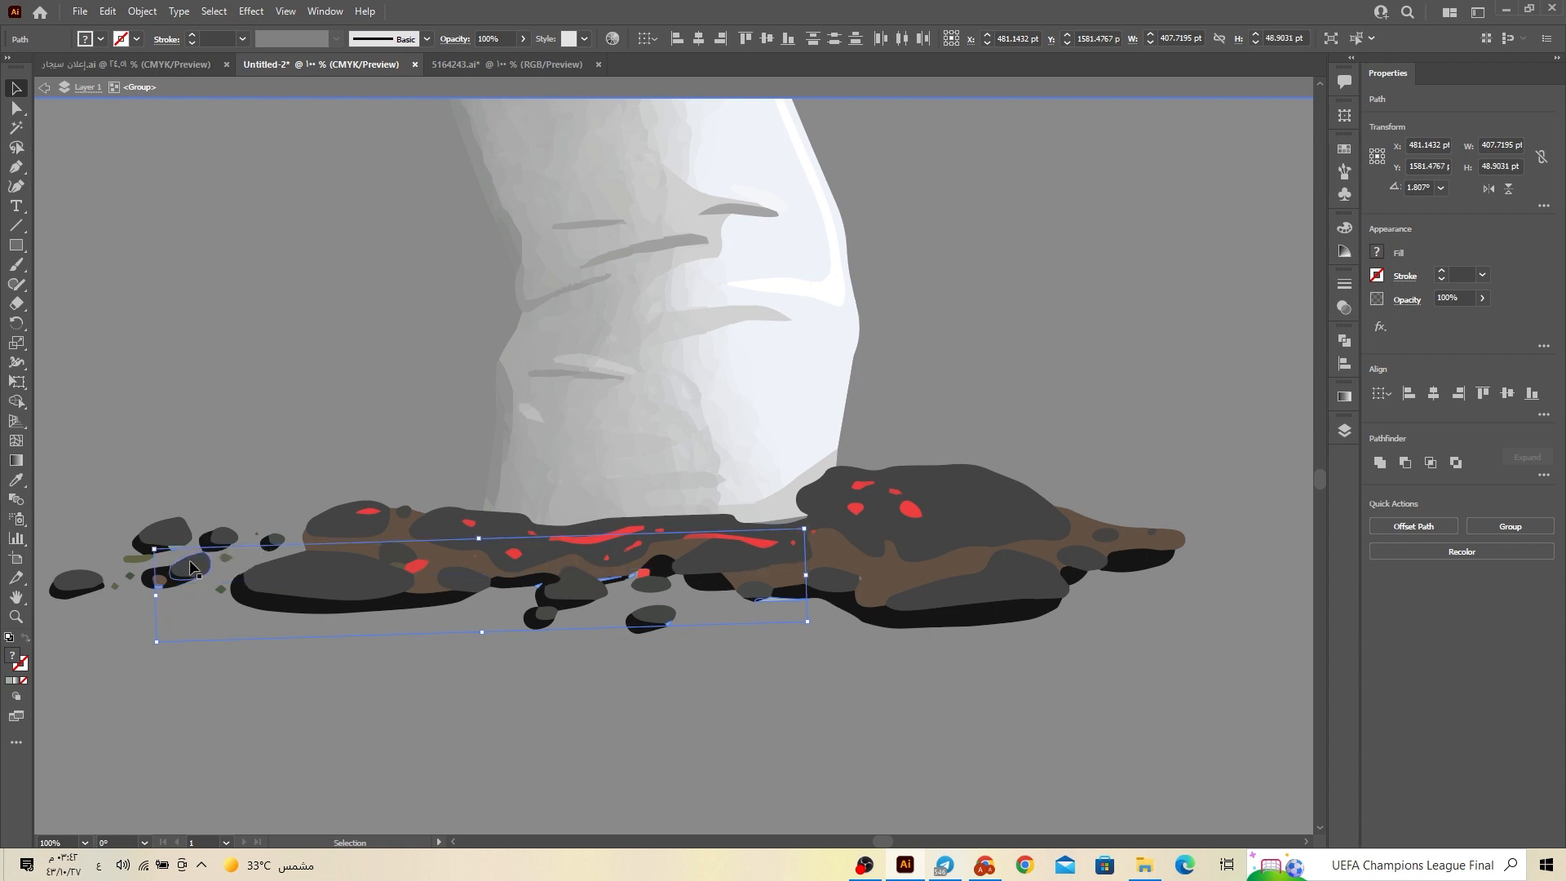
left_click(16, 480)
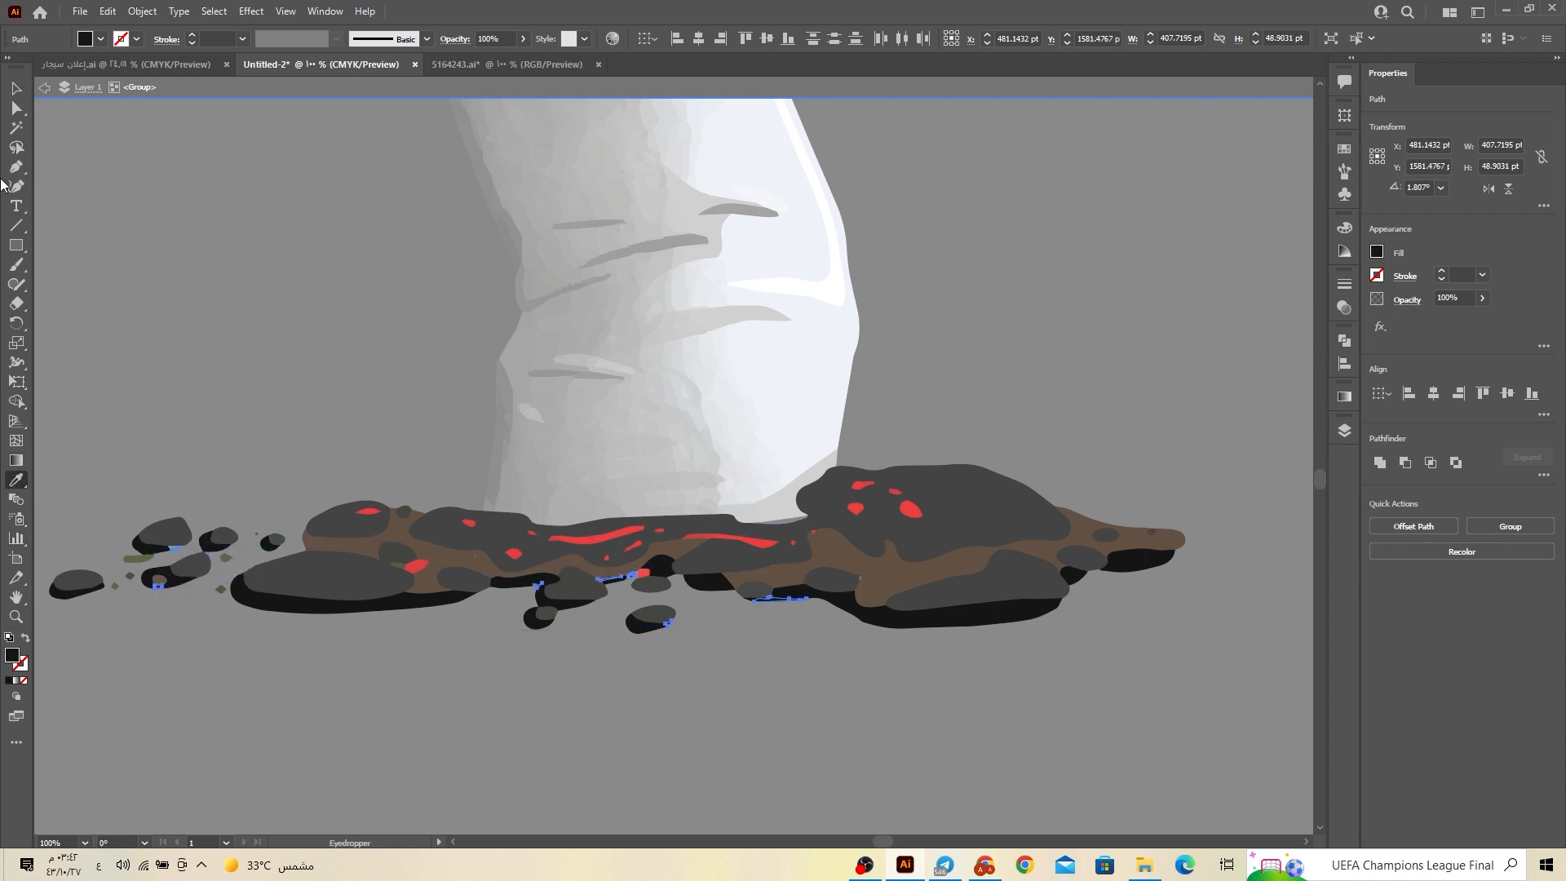
left_click(17, 88)
double_click(173, 236)
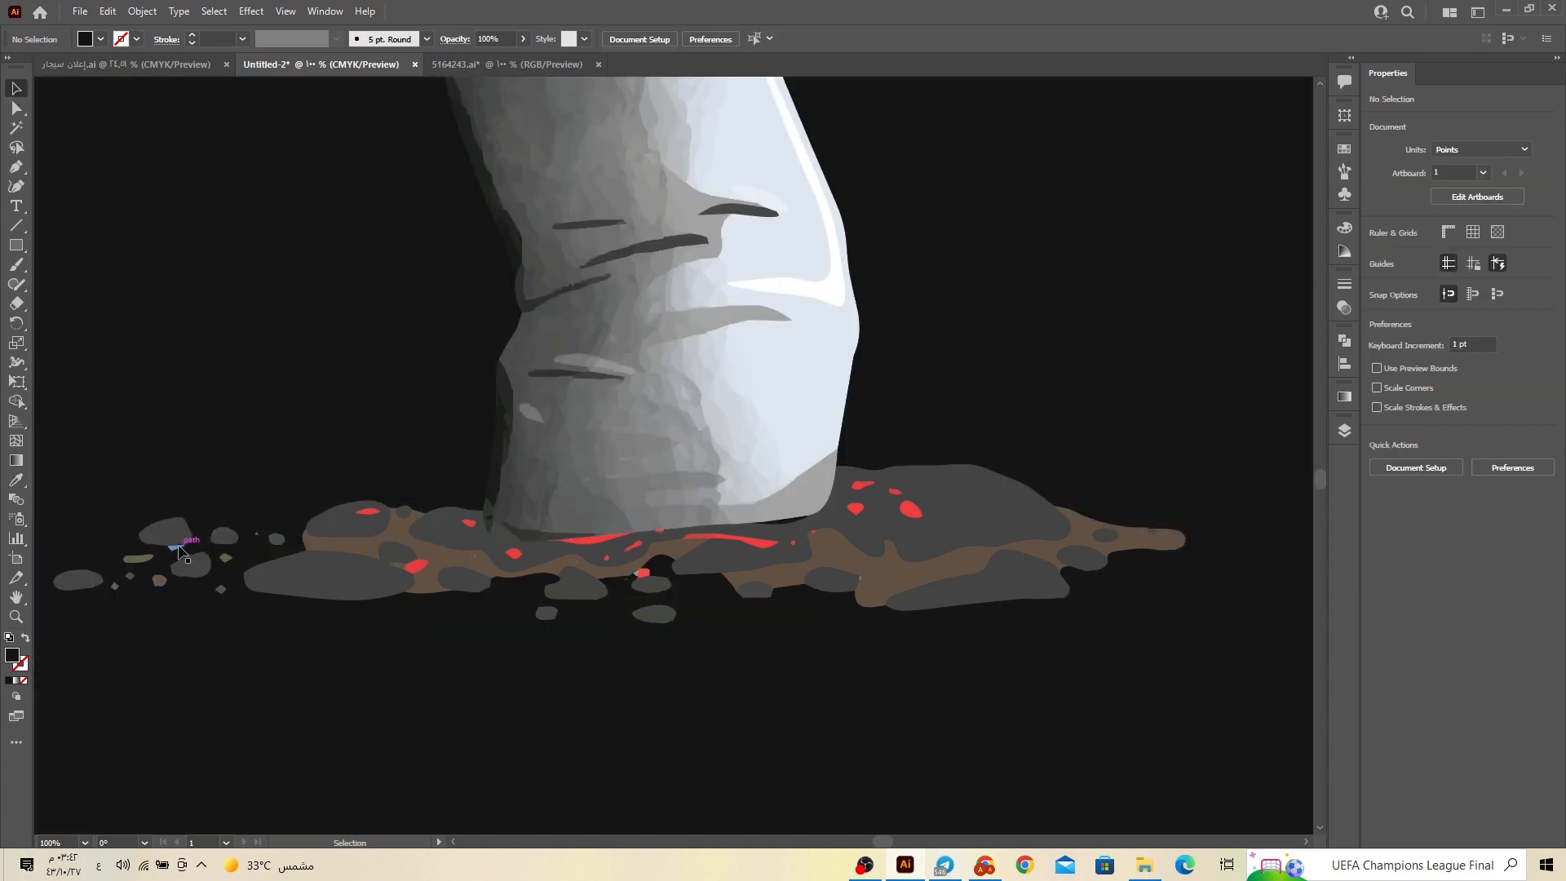
Isolate the ash group and recolour the last light slivers beneath the upper-left stone near-black, and exit the group
double_click(179, 551)
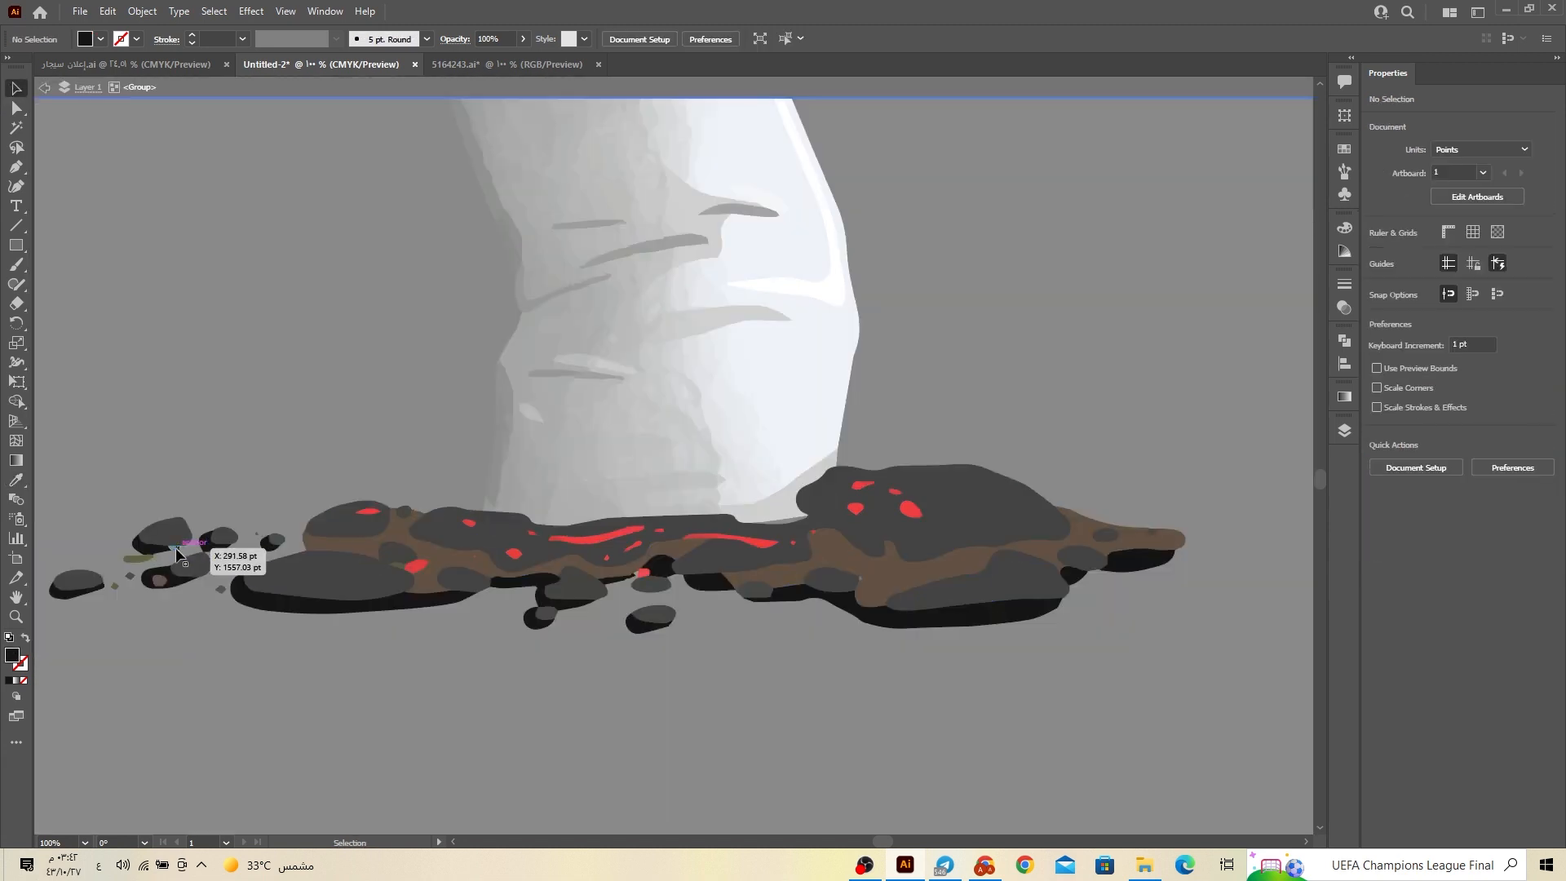
left_click(15, 481)
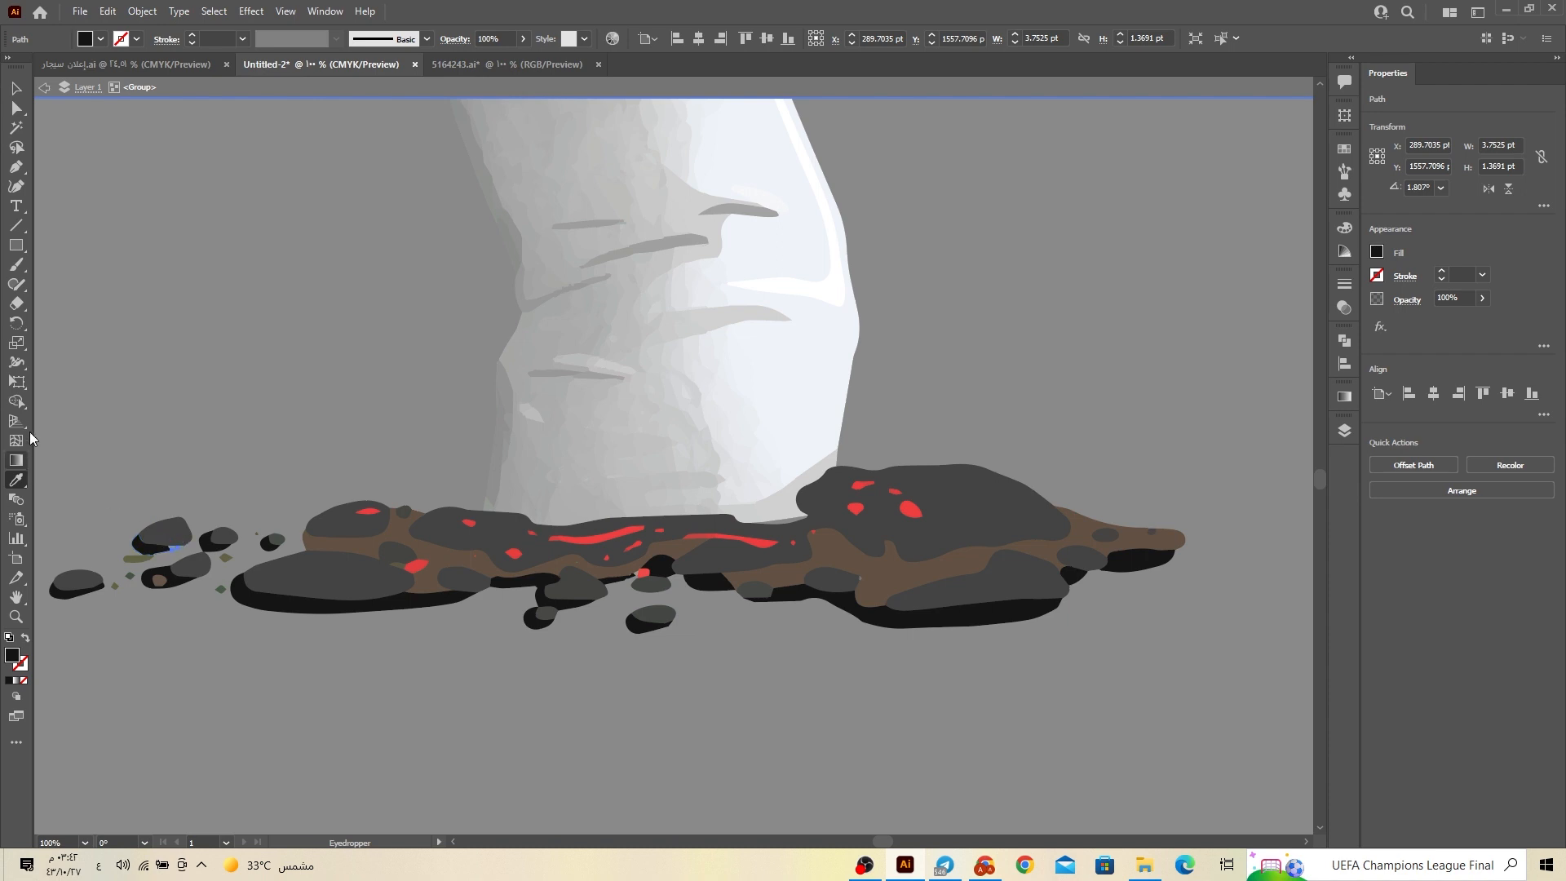
left_click(16, 88)
left_click_drag(187, 545, 214, 540)
left_click(174, 548)
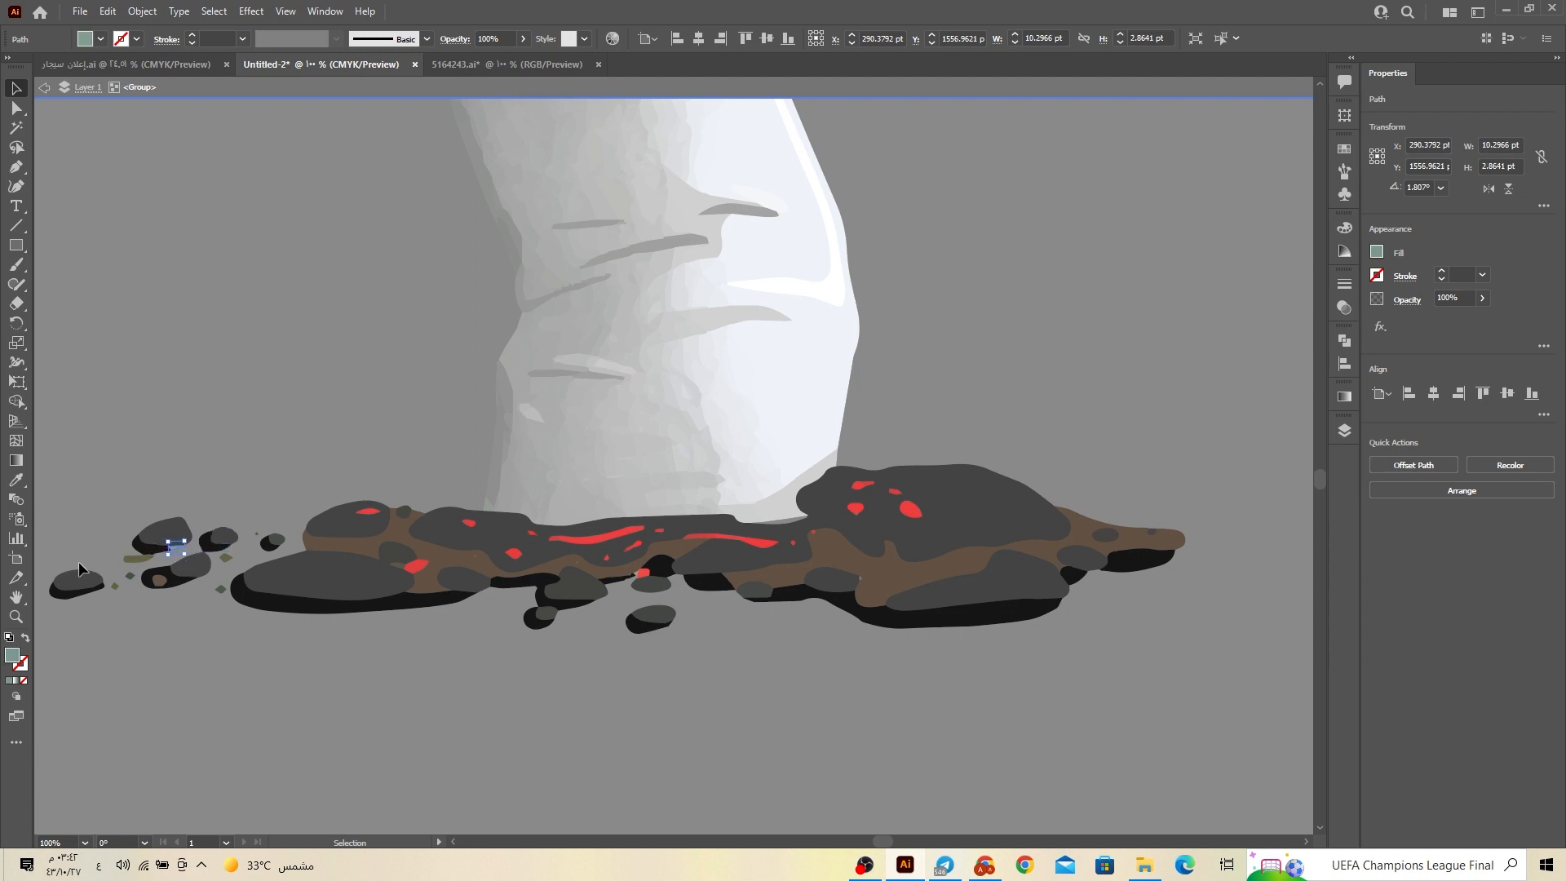
left_click(17, 479)
left_click(201, 406)
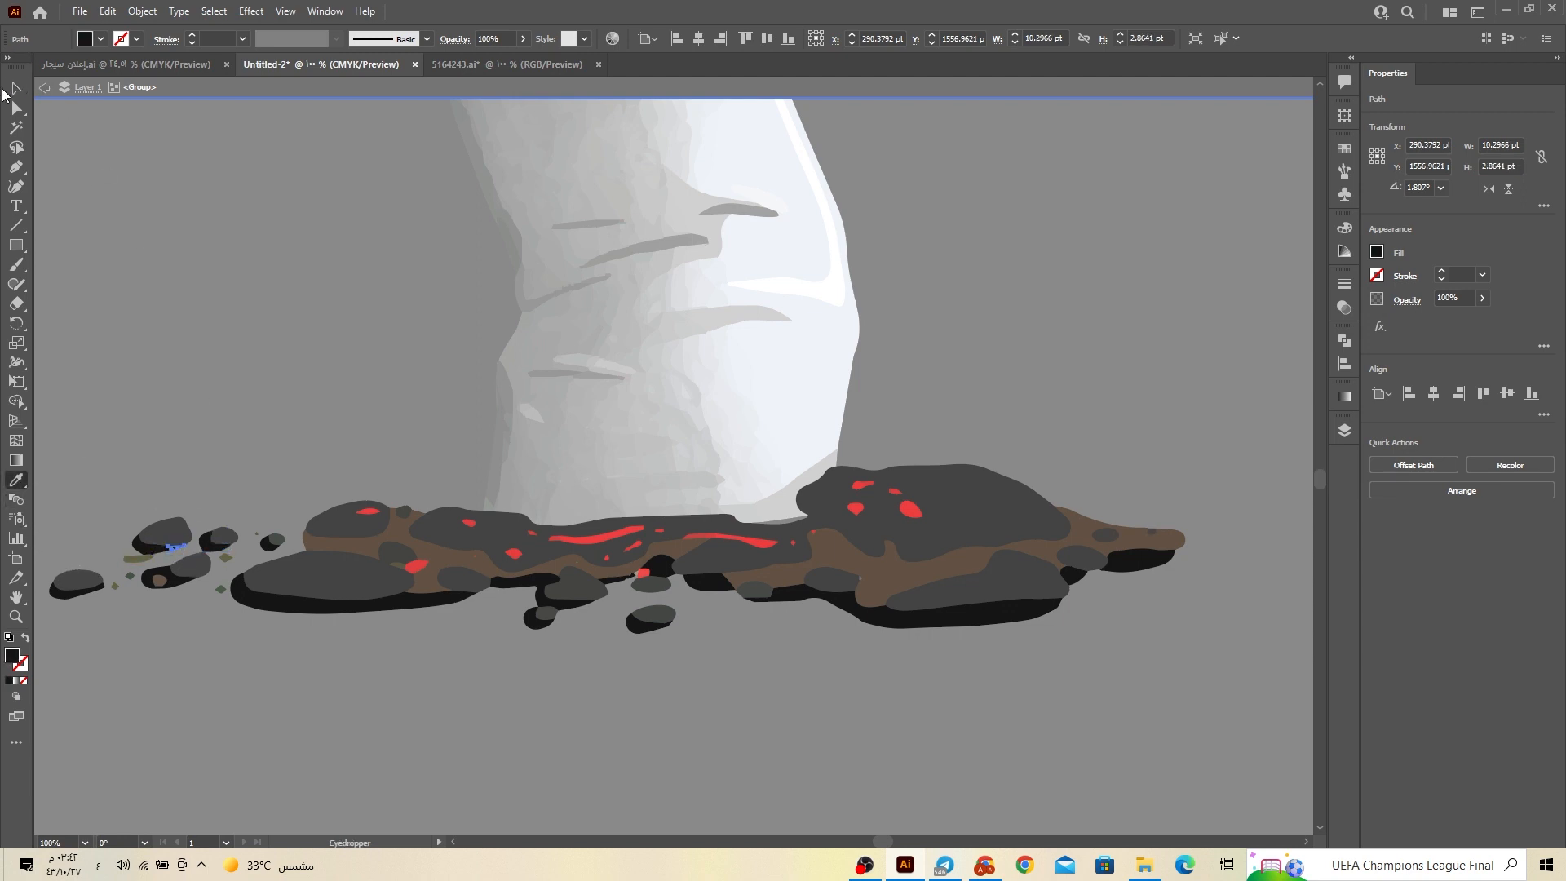
left_click(15, 88)
double_click(125, 154)
Move the cigarette and ash together lower on the artboard and scale them proportionally to about 661 x 1022 pt
scroll(167, 244, "down", 3)
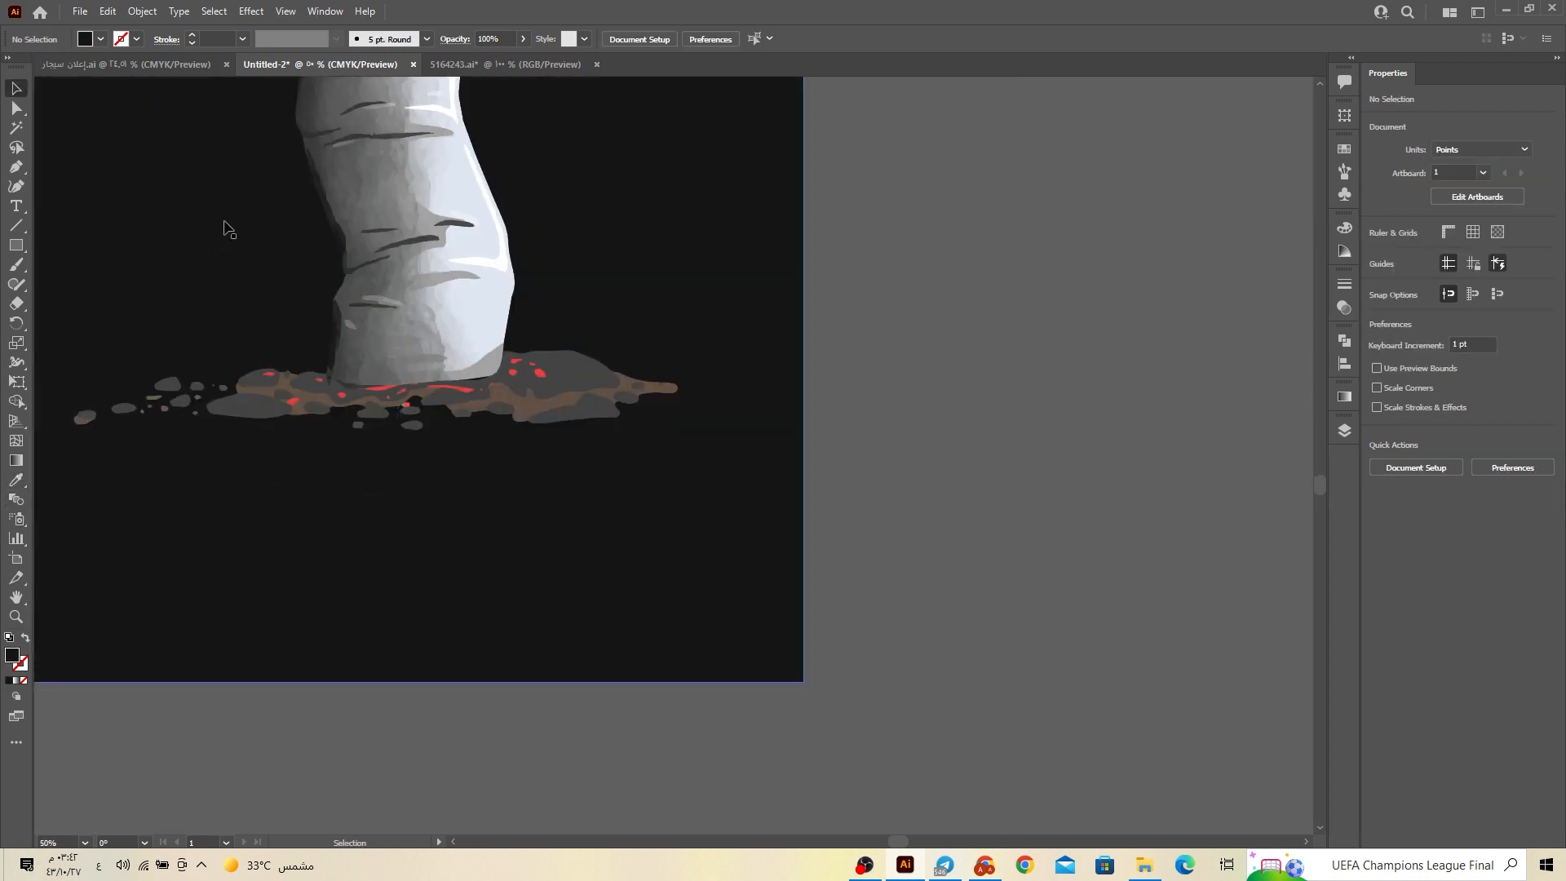
left_click_drag(267, 221, 452, 347)
scroll(453, 337, "down", 1)
left_click_drag(453, 290, 495, 402)
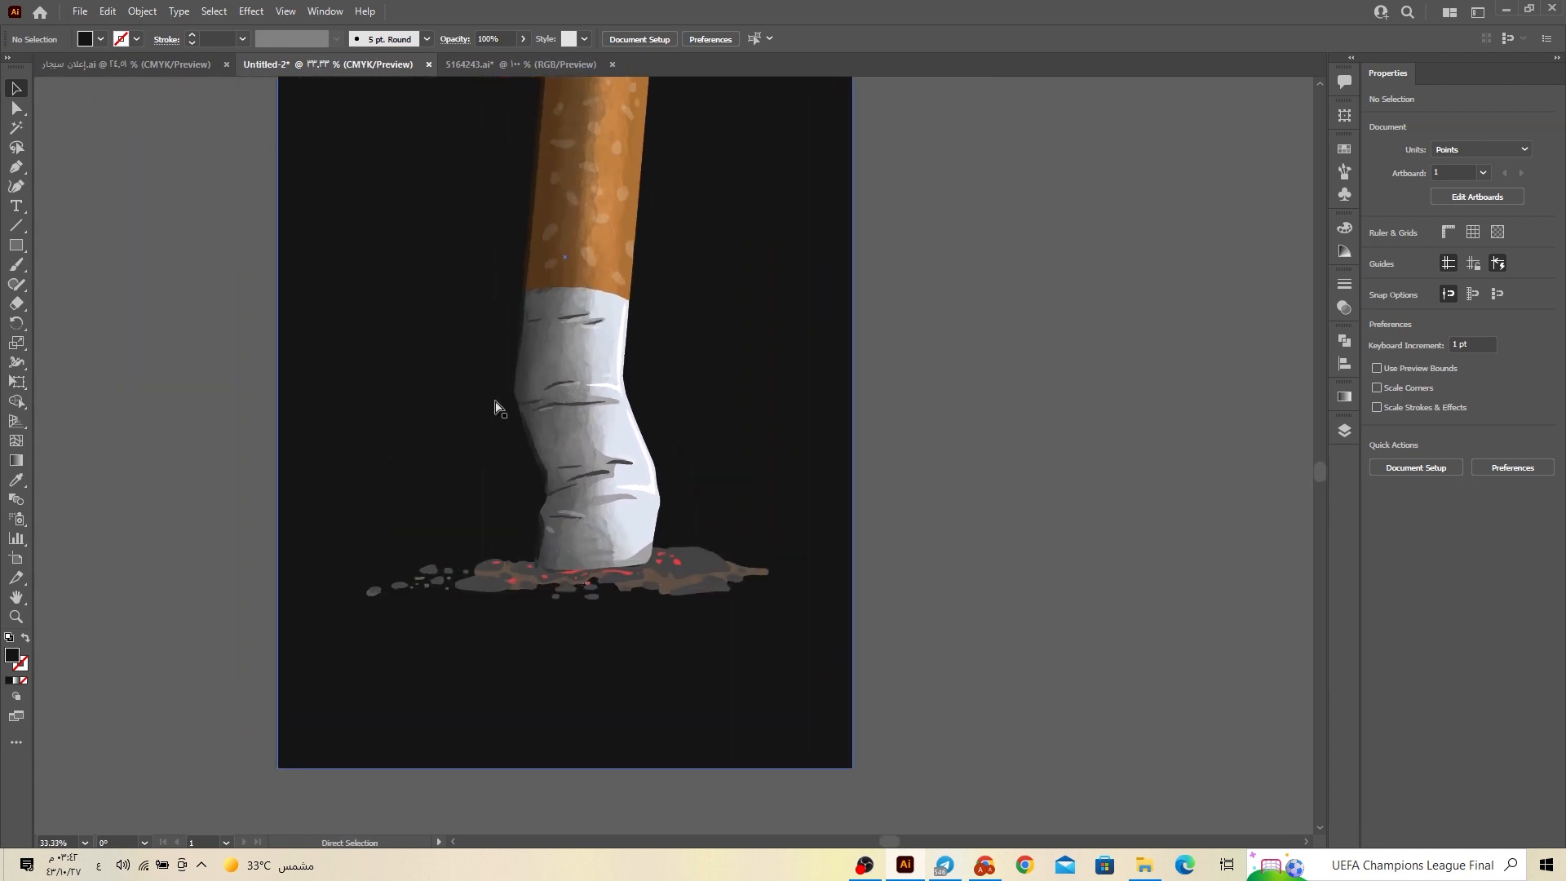
key("ctrl+0")
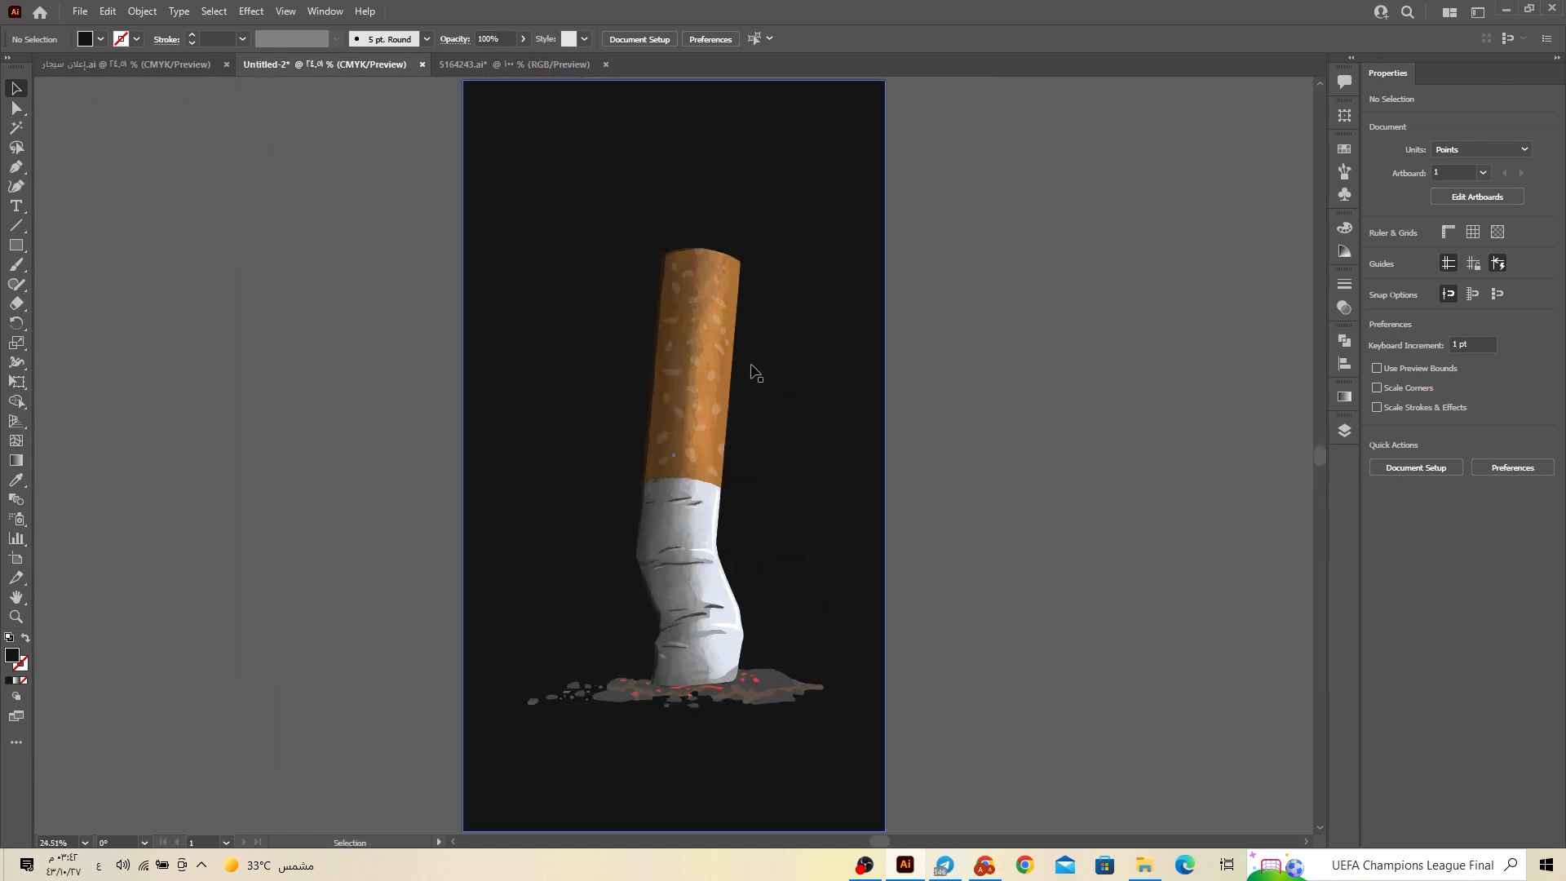
left_click(720, 378)
left_click(762, 694, "shift")
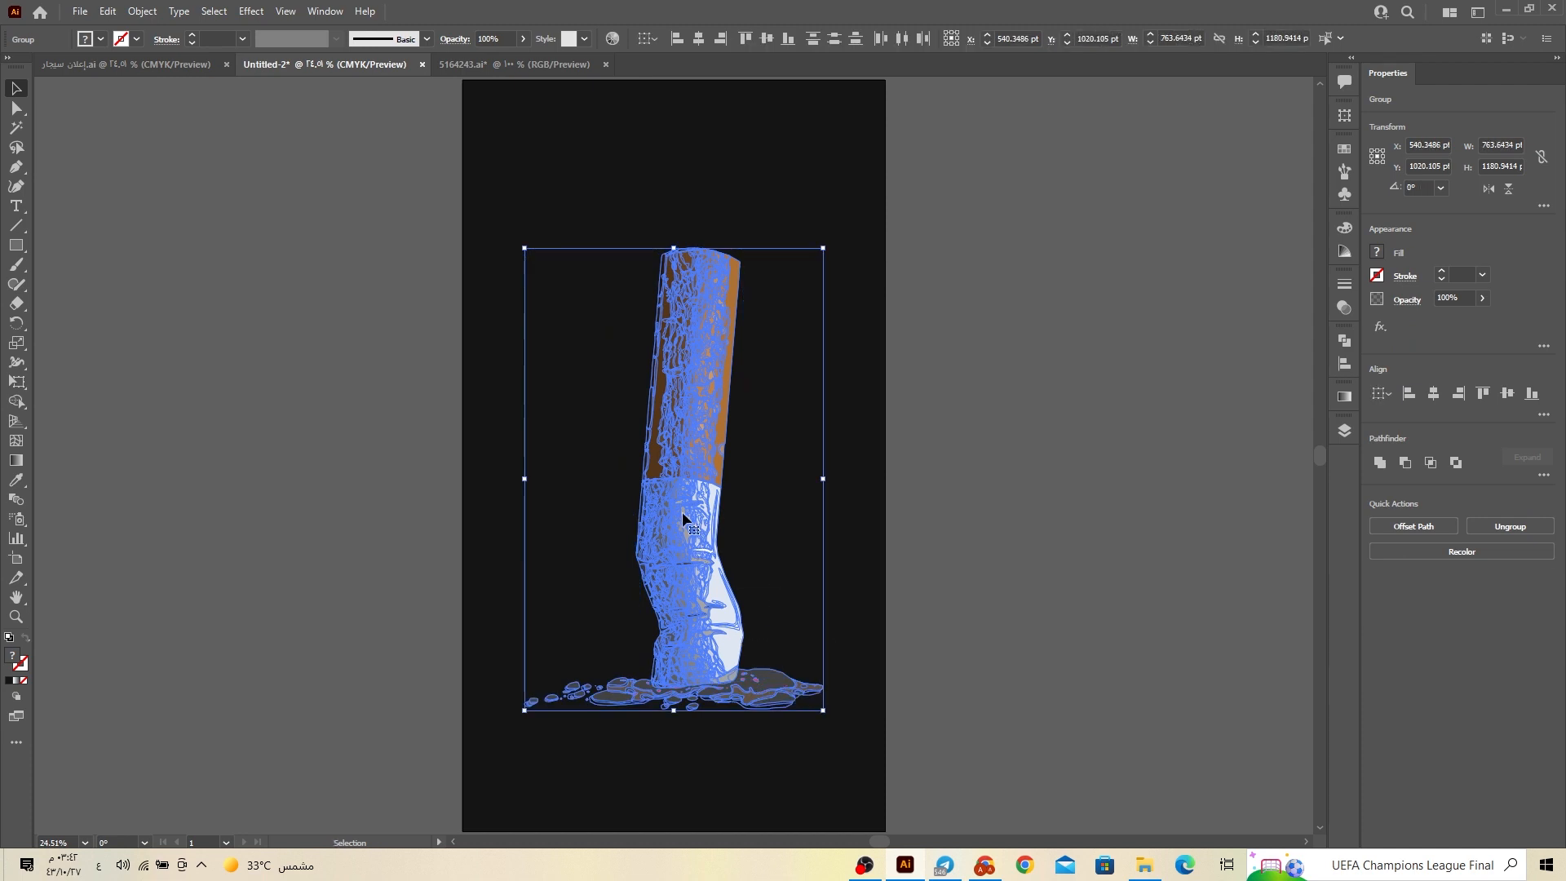
left_click_drag(685, 518, 686, 541)
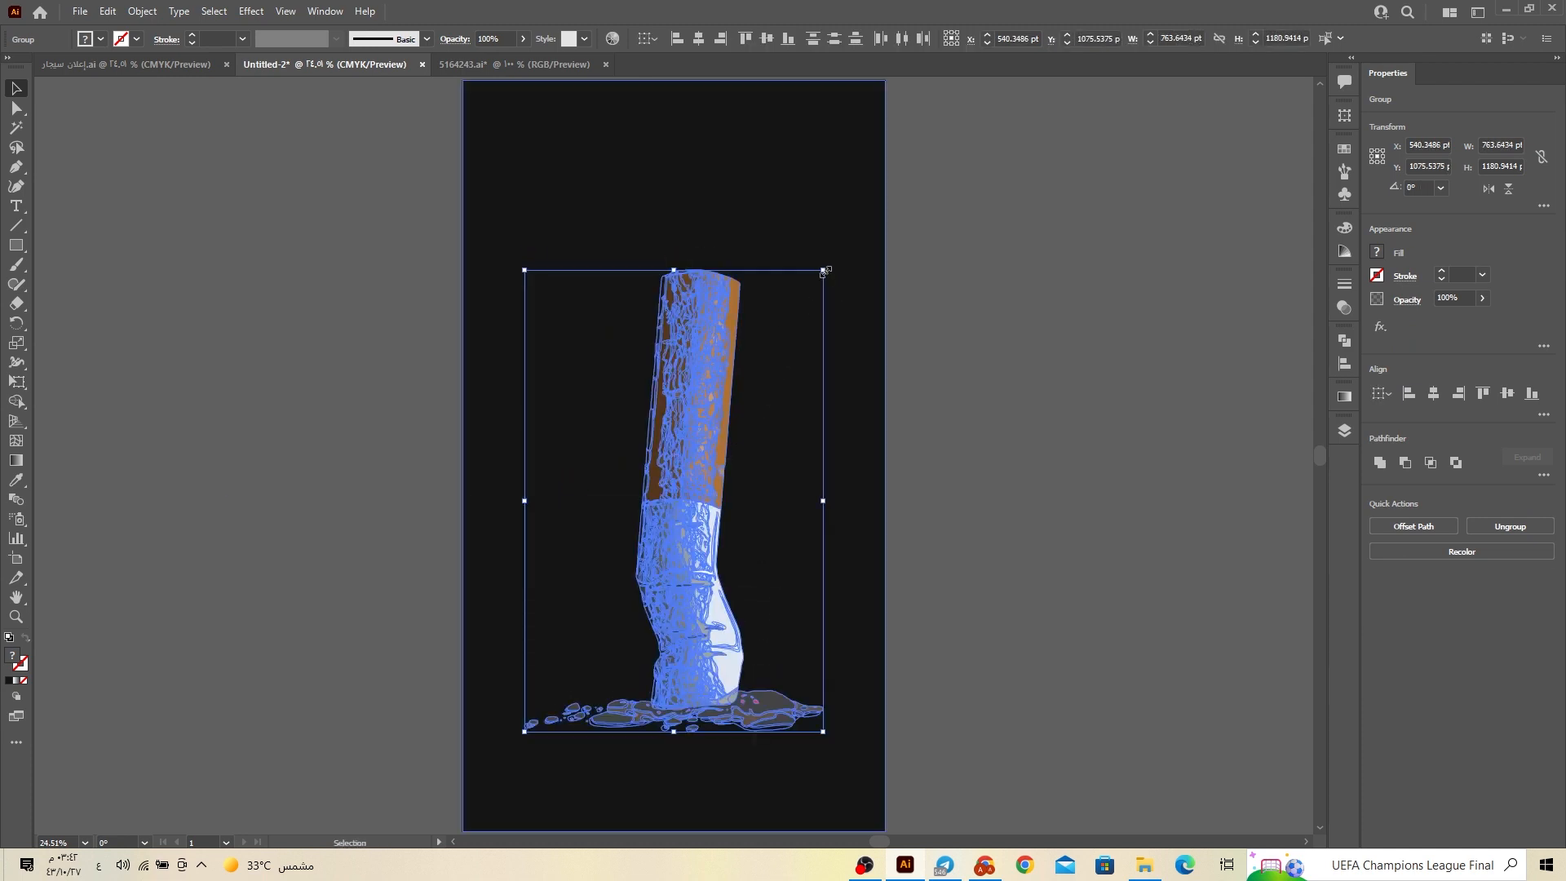
left_click_drag(823, 270, 783, 332)
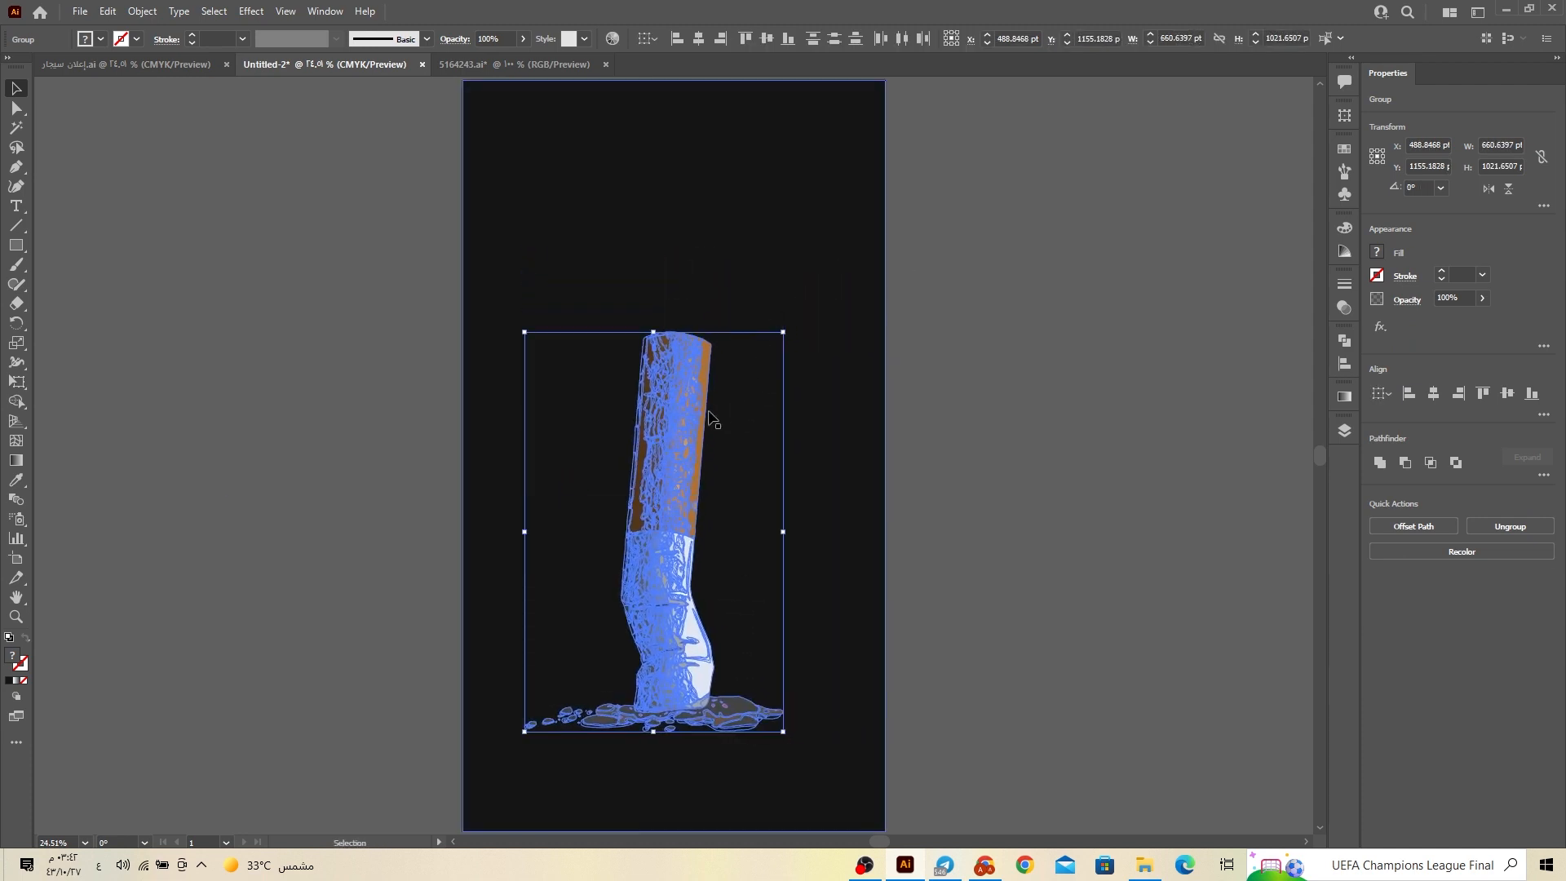
left_click_drag(708, 412, 708, 421)
left_click(1026, 433)
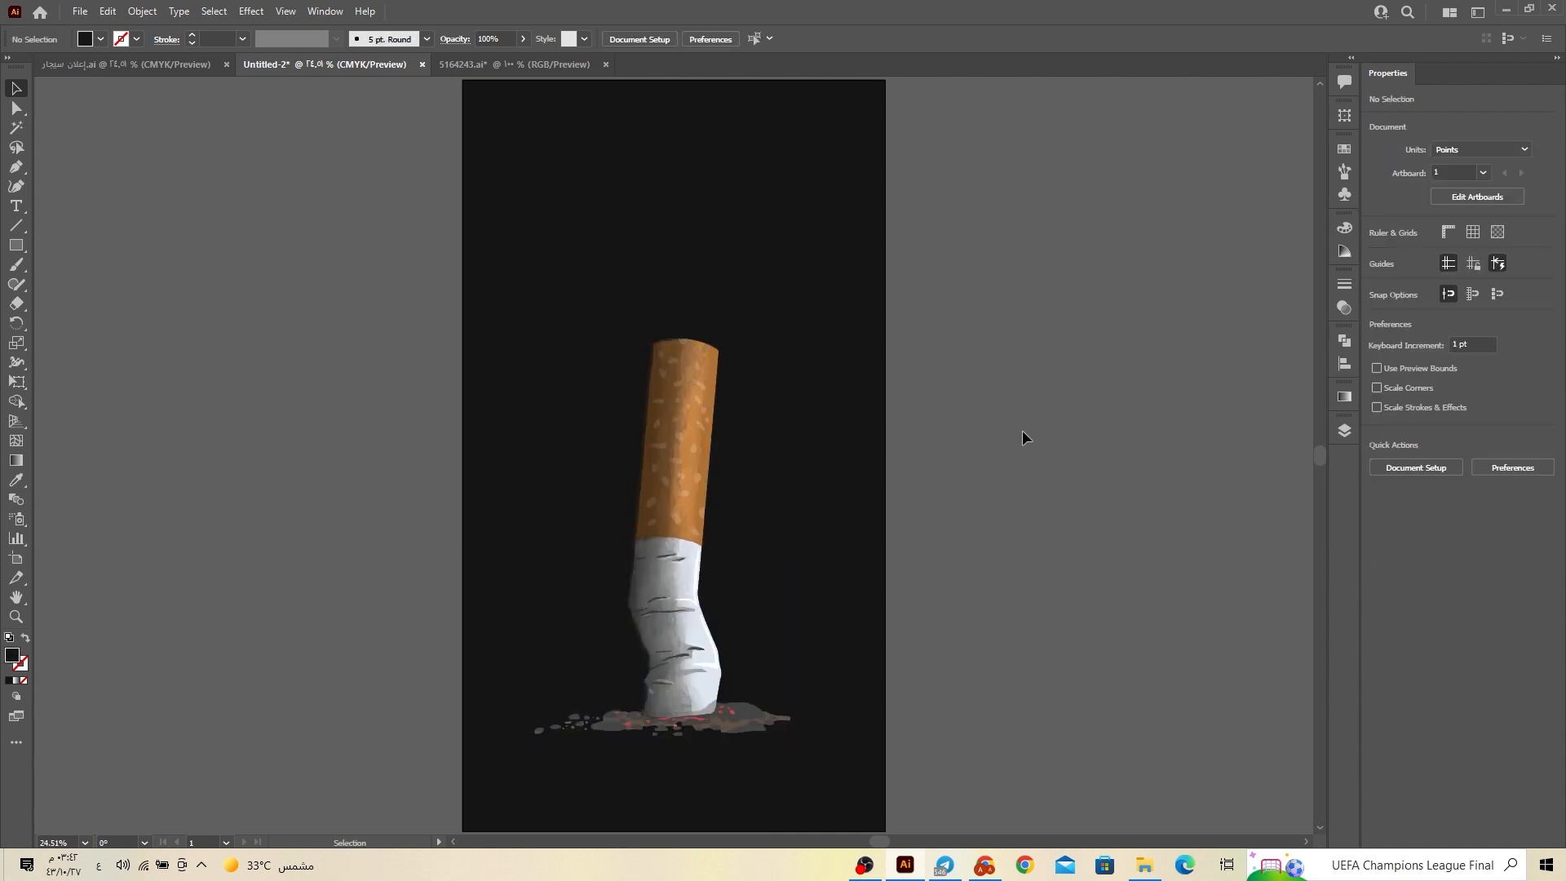
Select the cigarette together with the ash and lock them
left_click(821, 681)
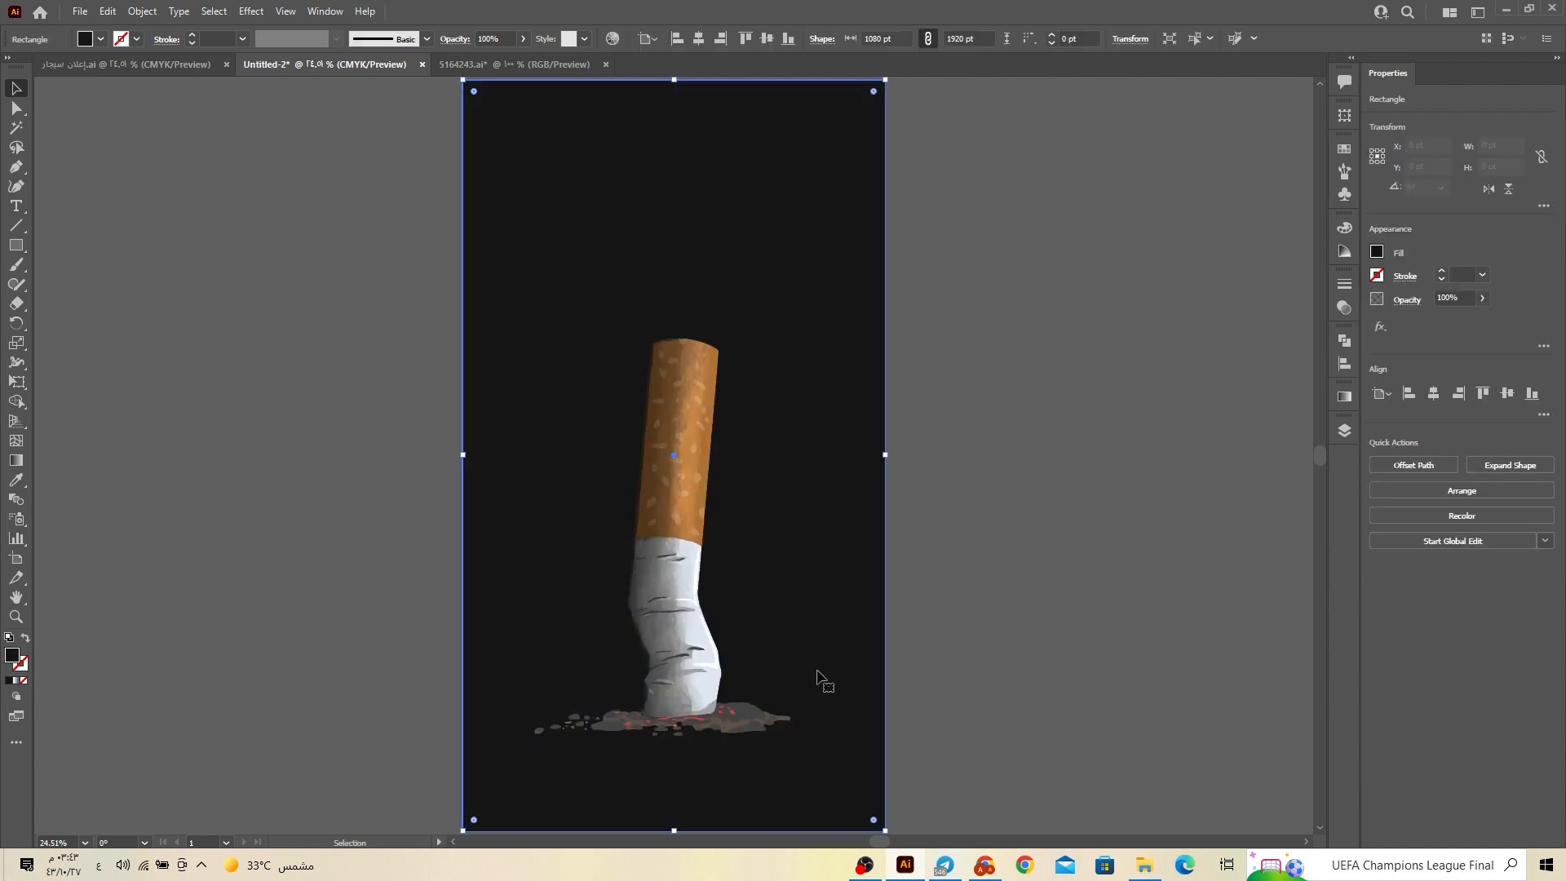
left_click(690, 580)
left_click(750, 739, "shift")
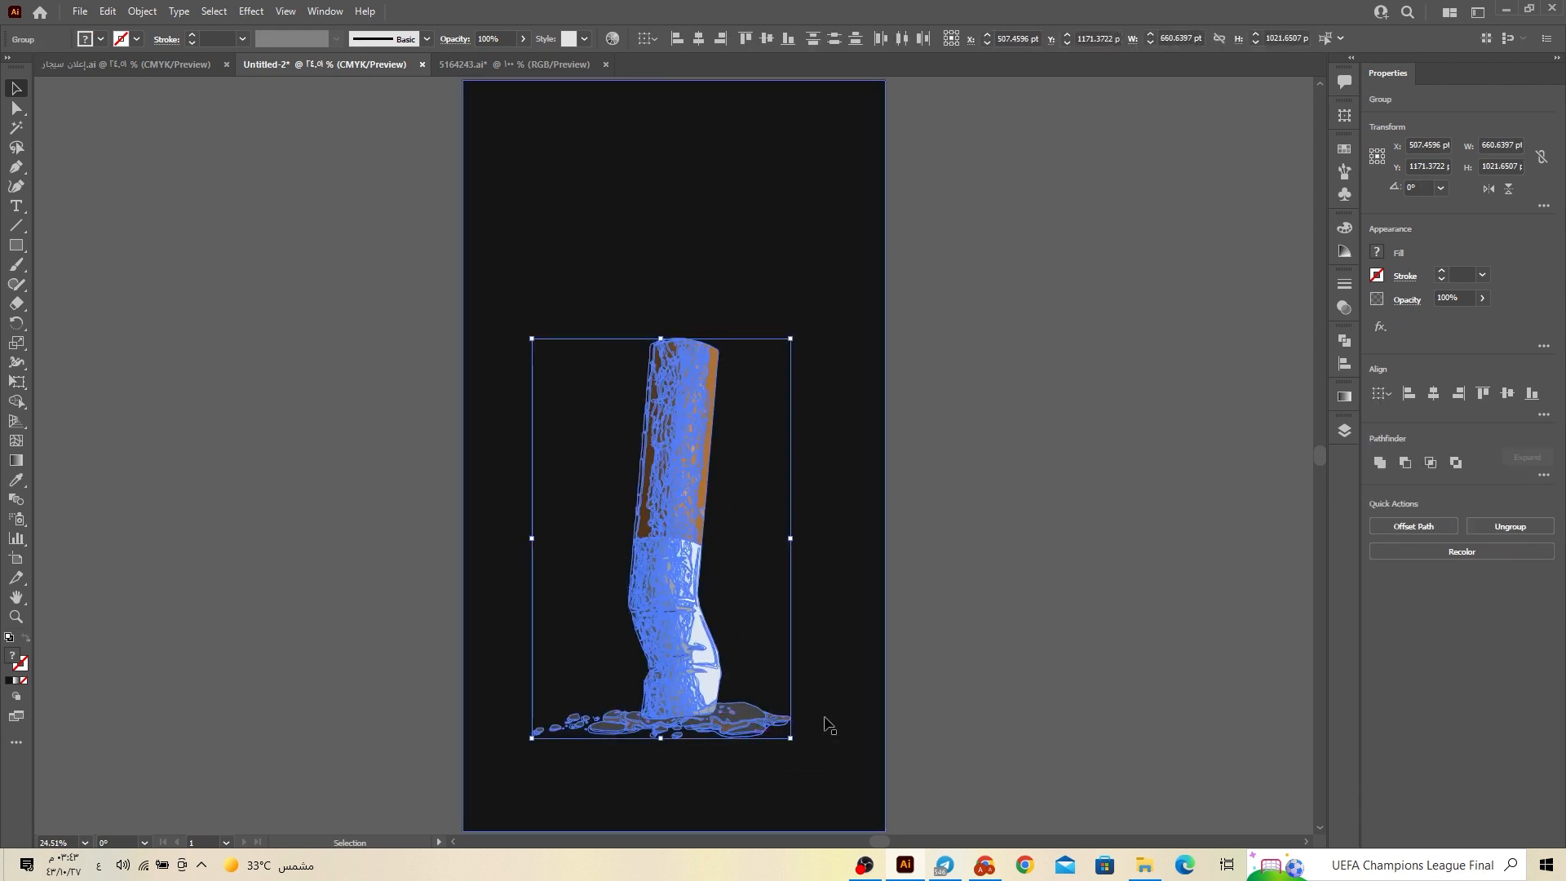
key("ctrl+2")
Add a gradient mesh point to the near-black background rectangle near the cigarette's base, at about X 552.5 pt, Y 1548.5 pt
left_click(819, 602)
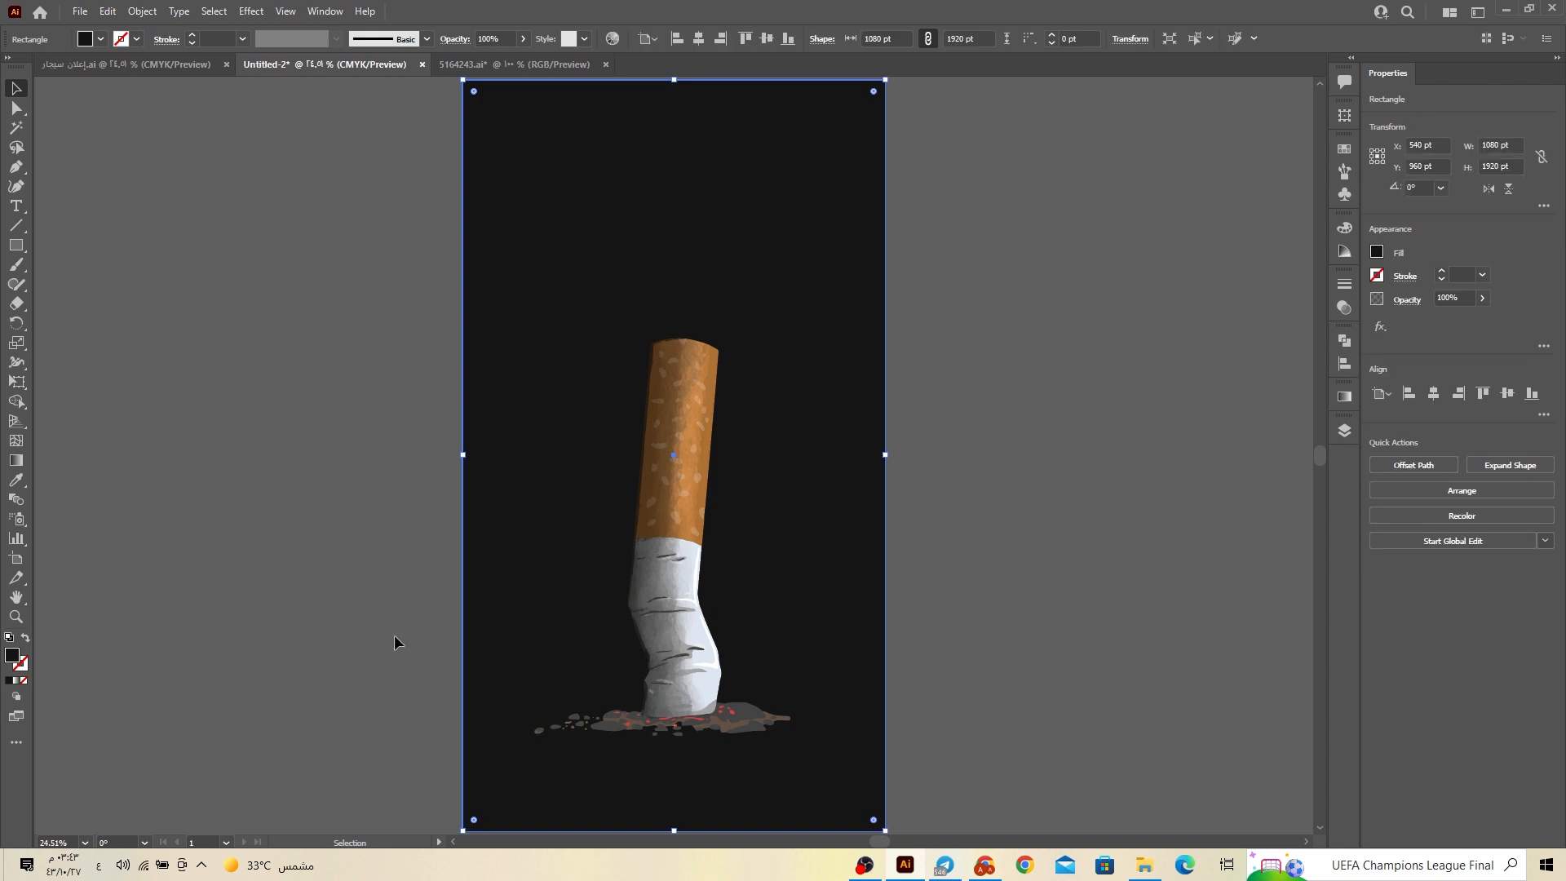
left_click(16, 440)
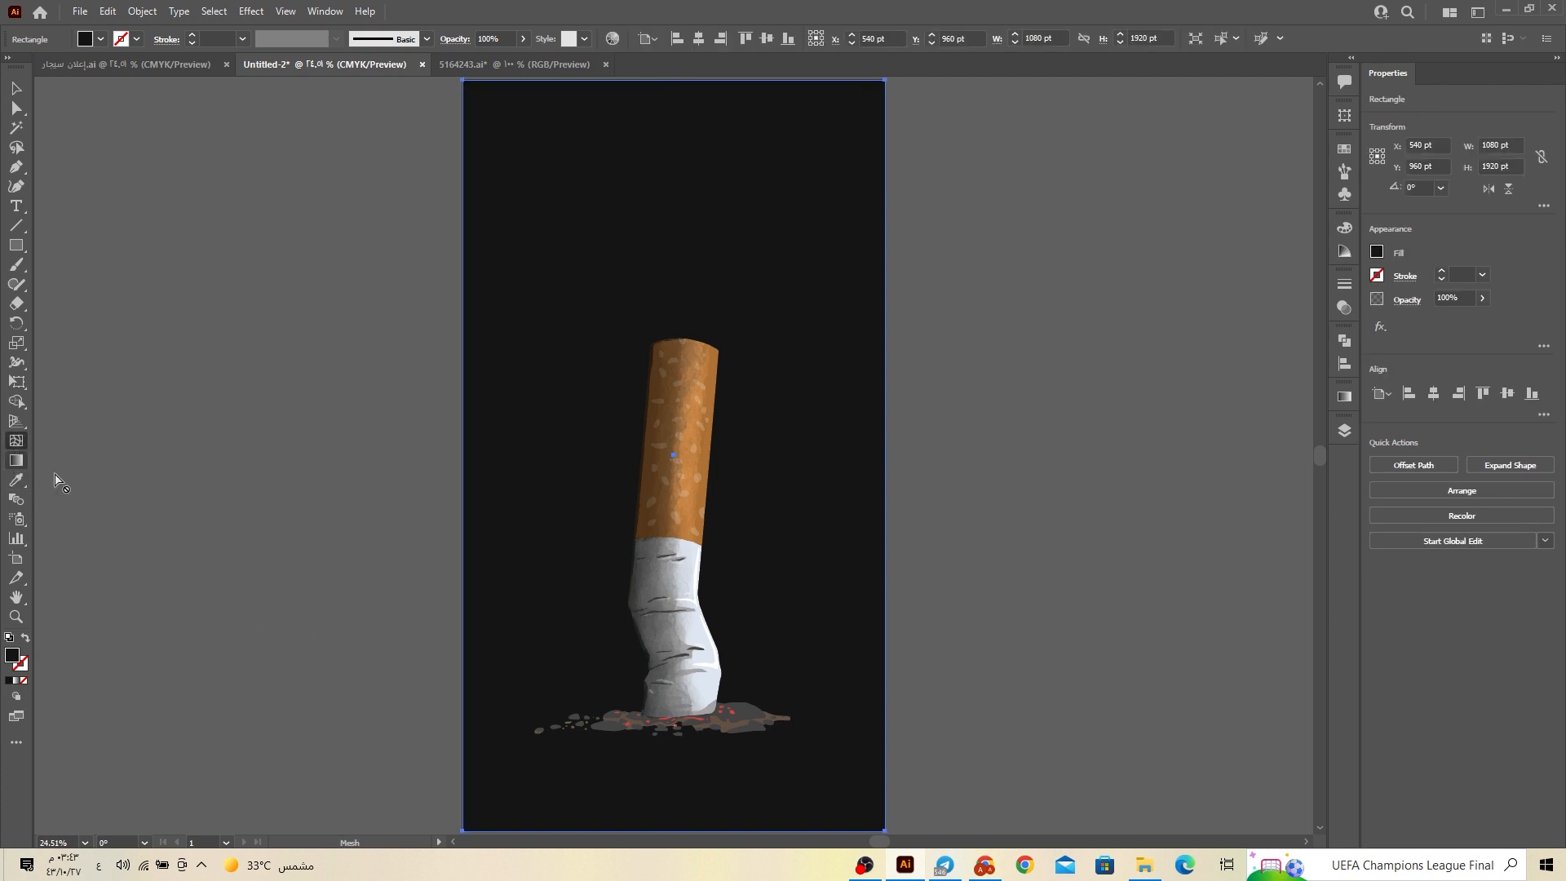
left_click(684, 689)
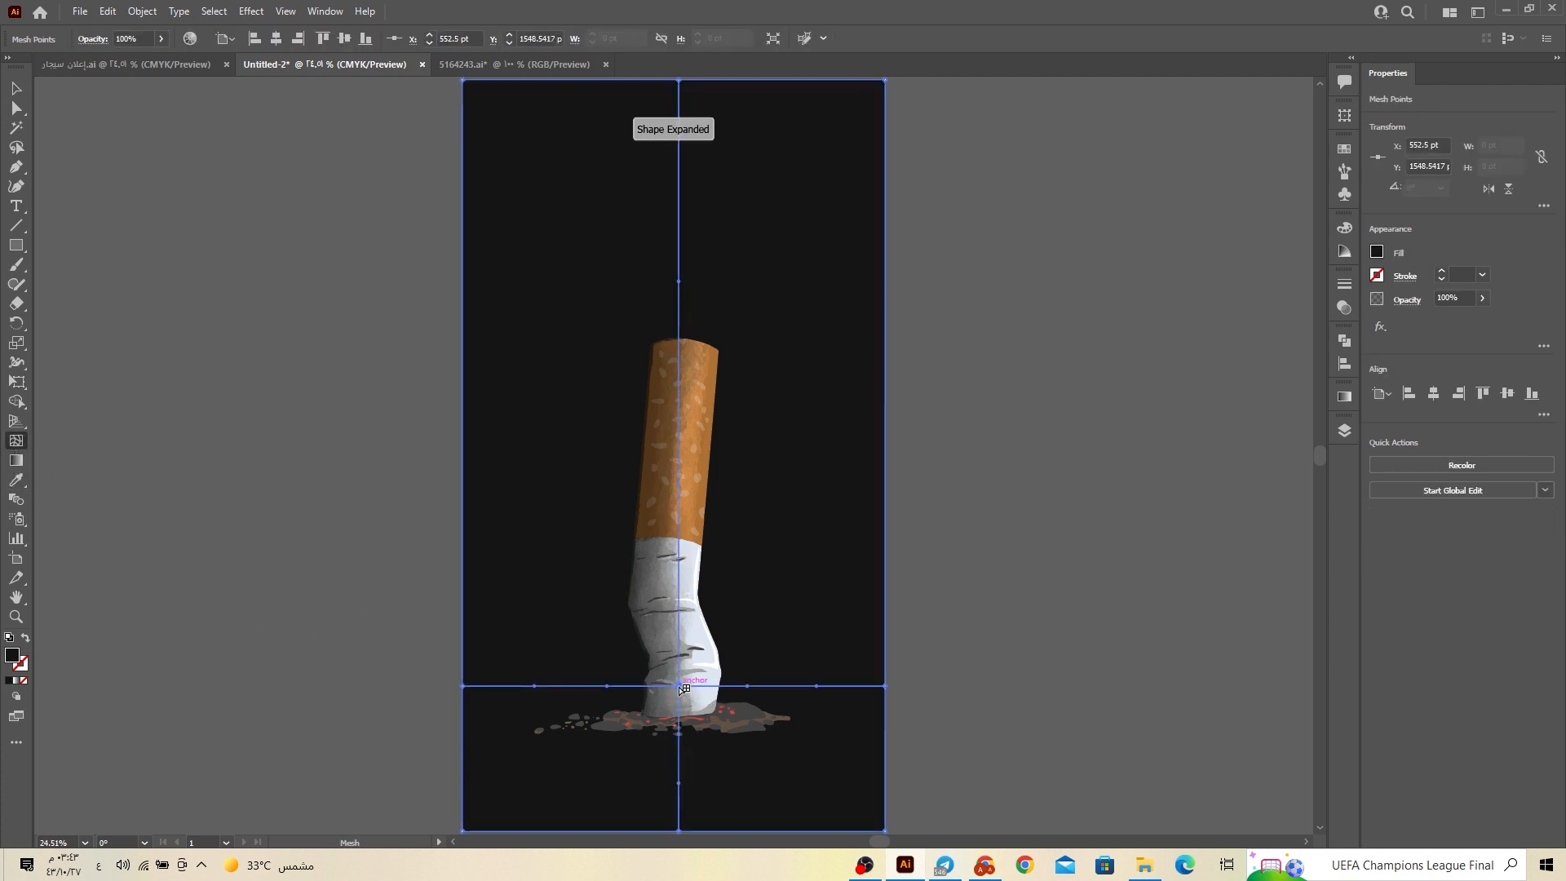
Colour the background's mesh point near the cigarette's base a lighter dark grey (#353535)
double_click(13, 655)
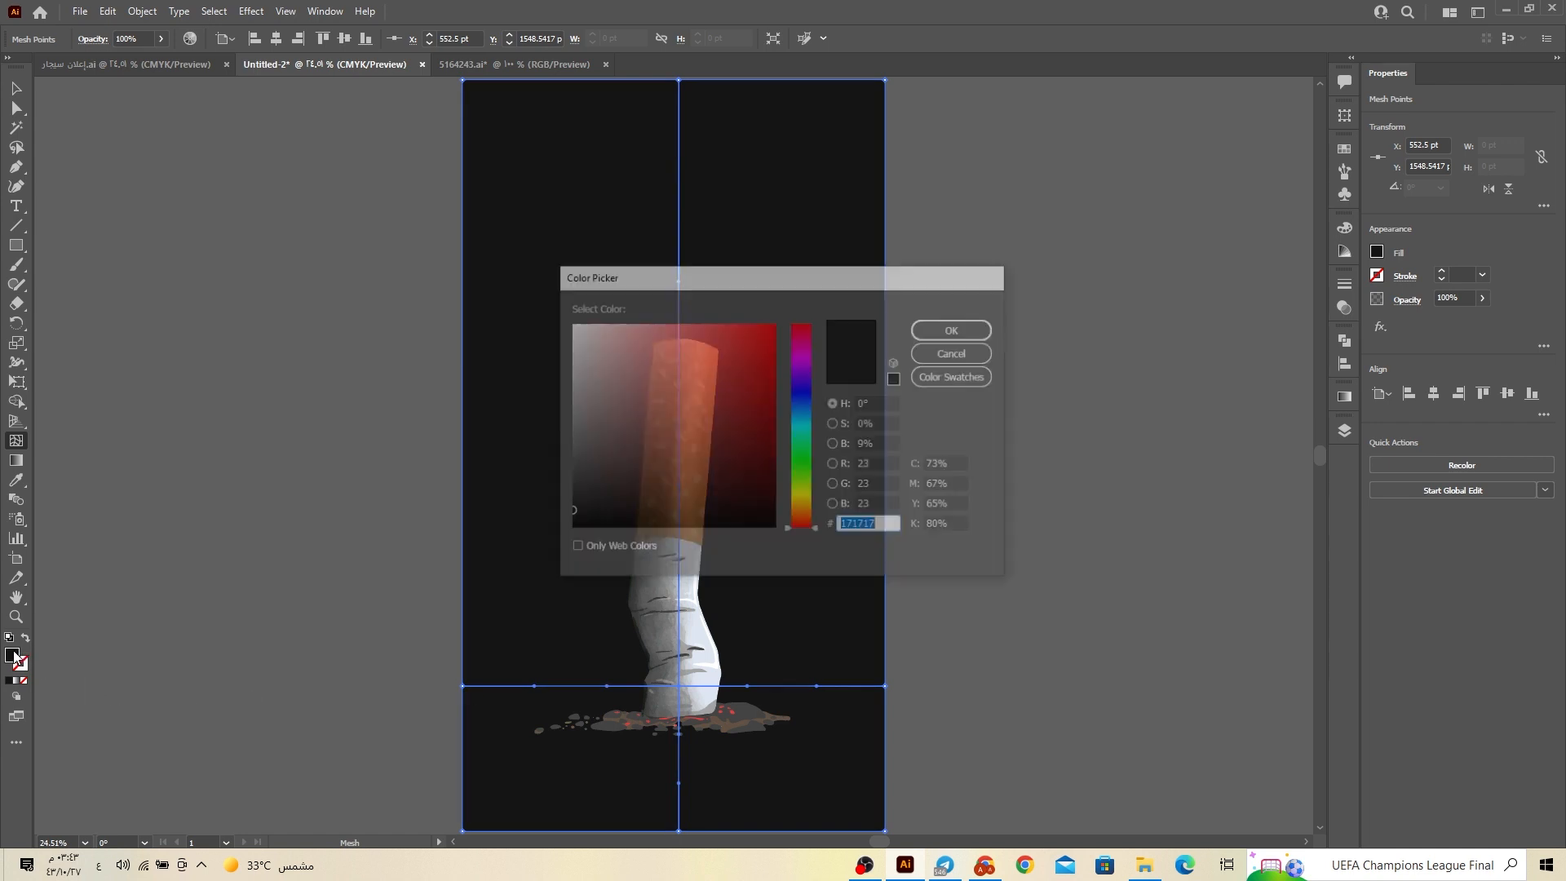
left_click_drag(574, 512, 570, 484)
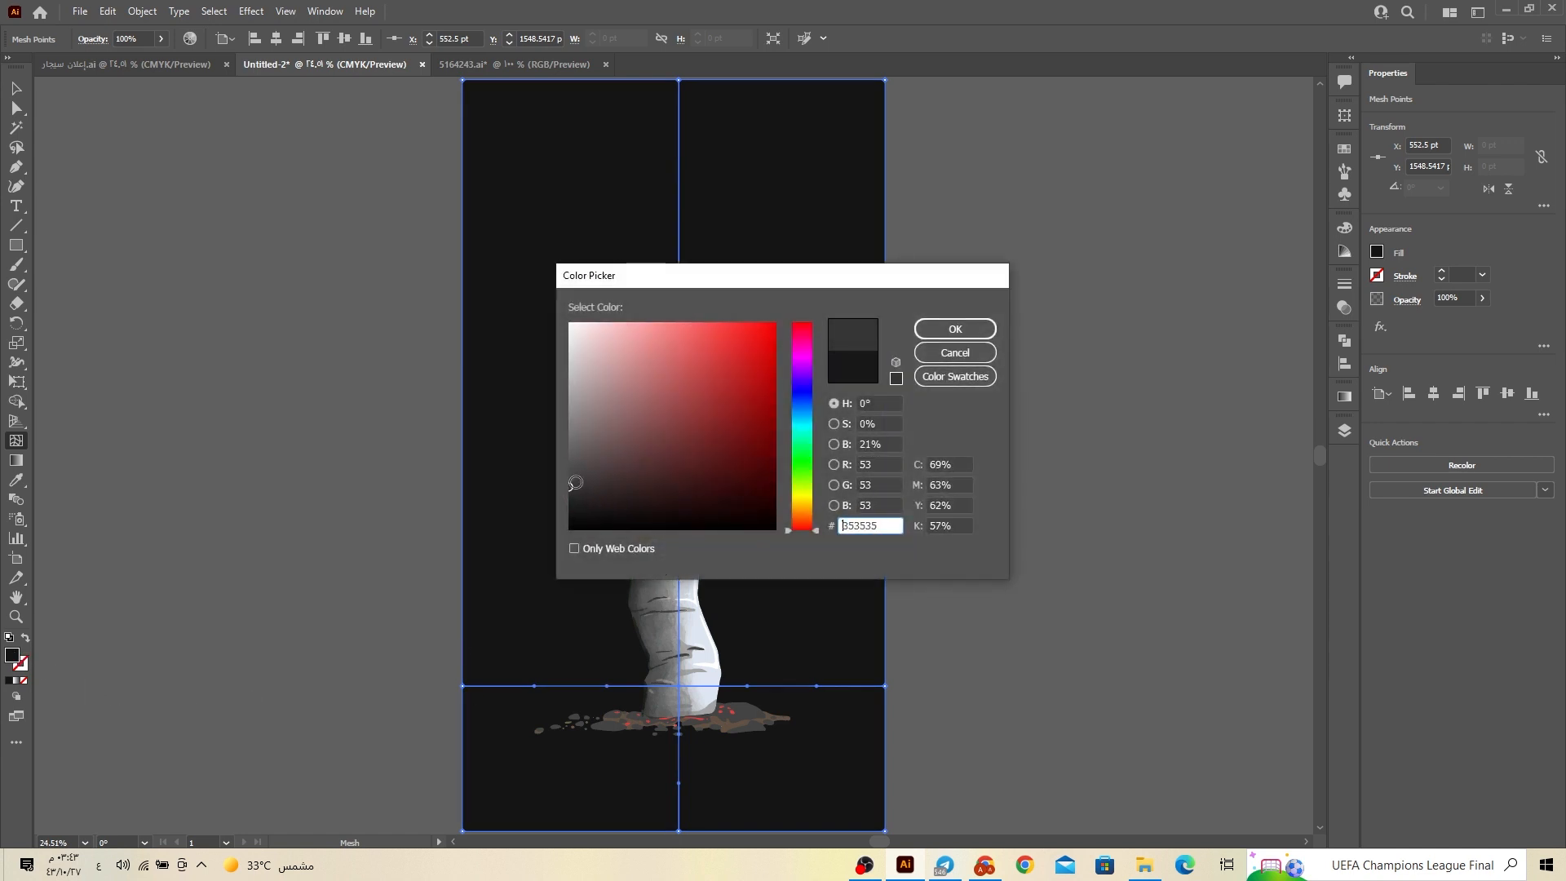
left_click(953, 328)
left_click(17, 87)
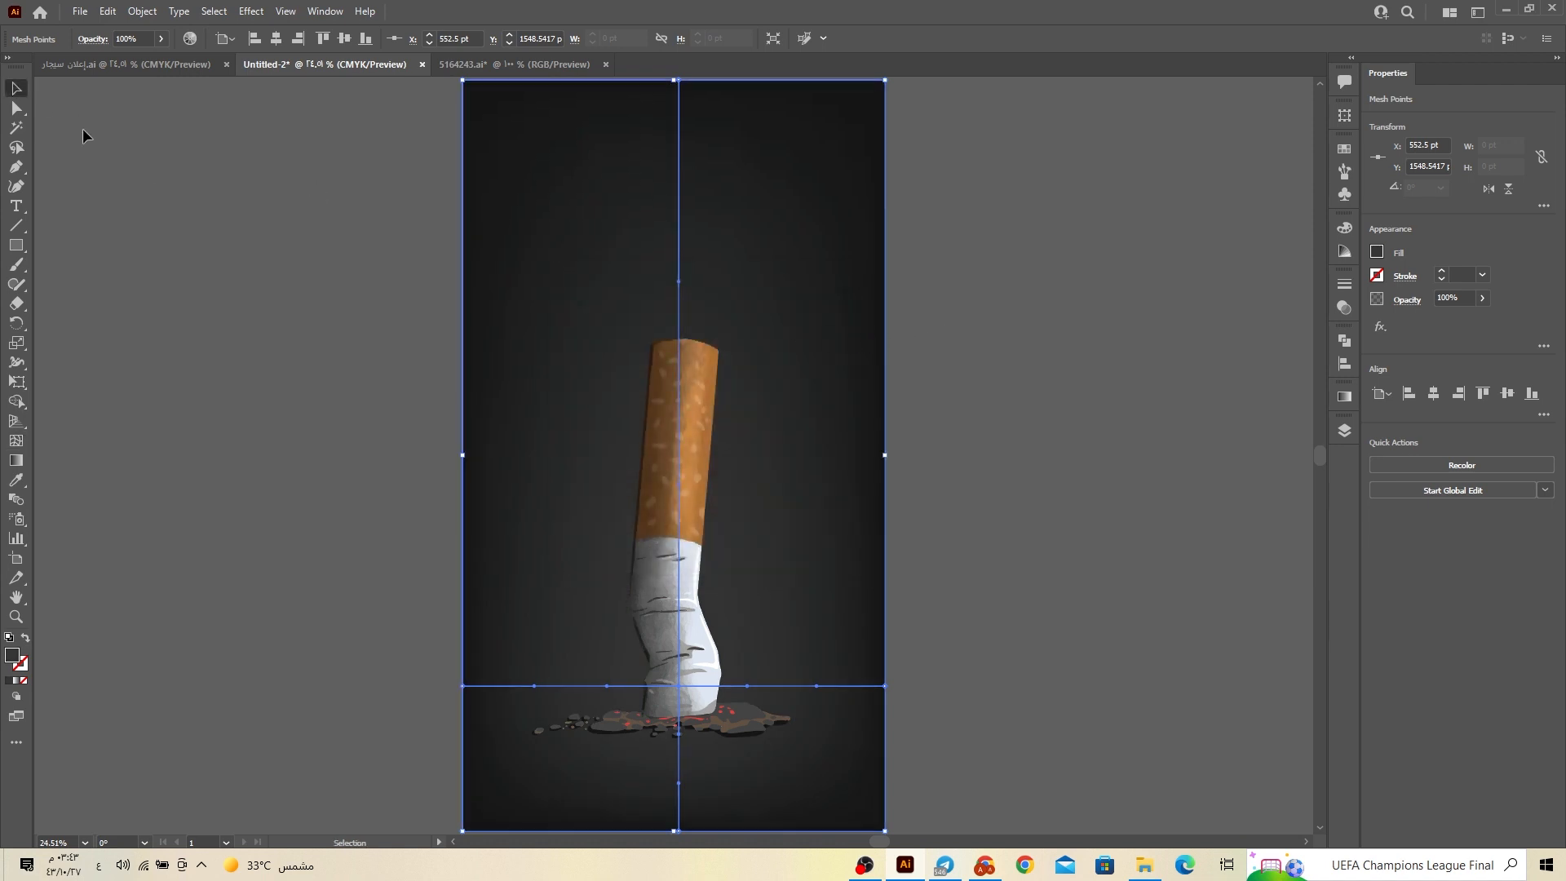
Add a mesh point behind the filter's lower edge at about X 552.5 pt, Y 1171.5 pt, and colour it about #232323
left_click(17, 440)
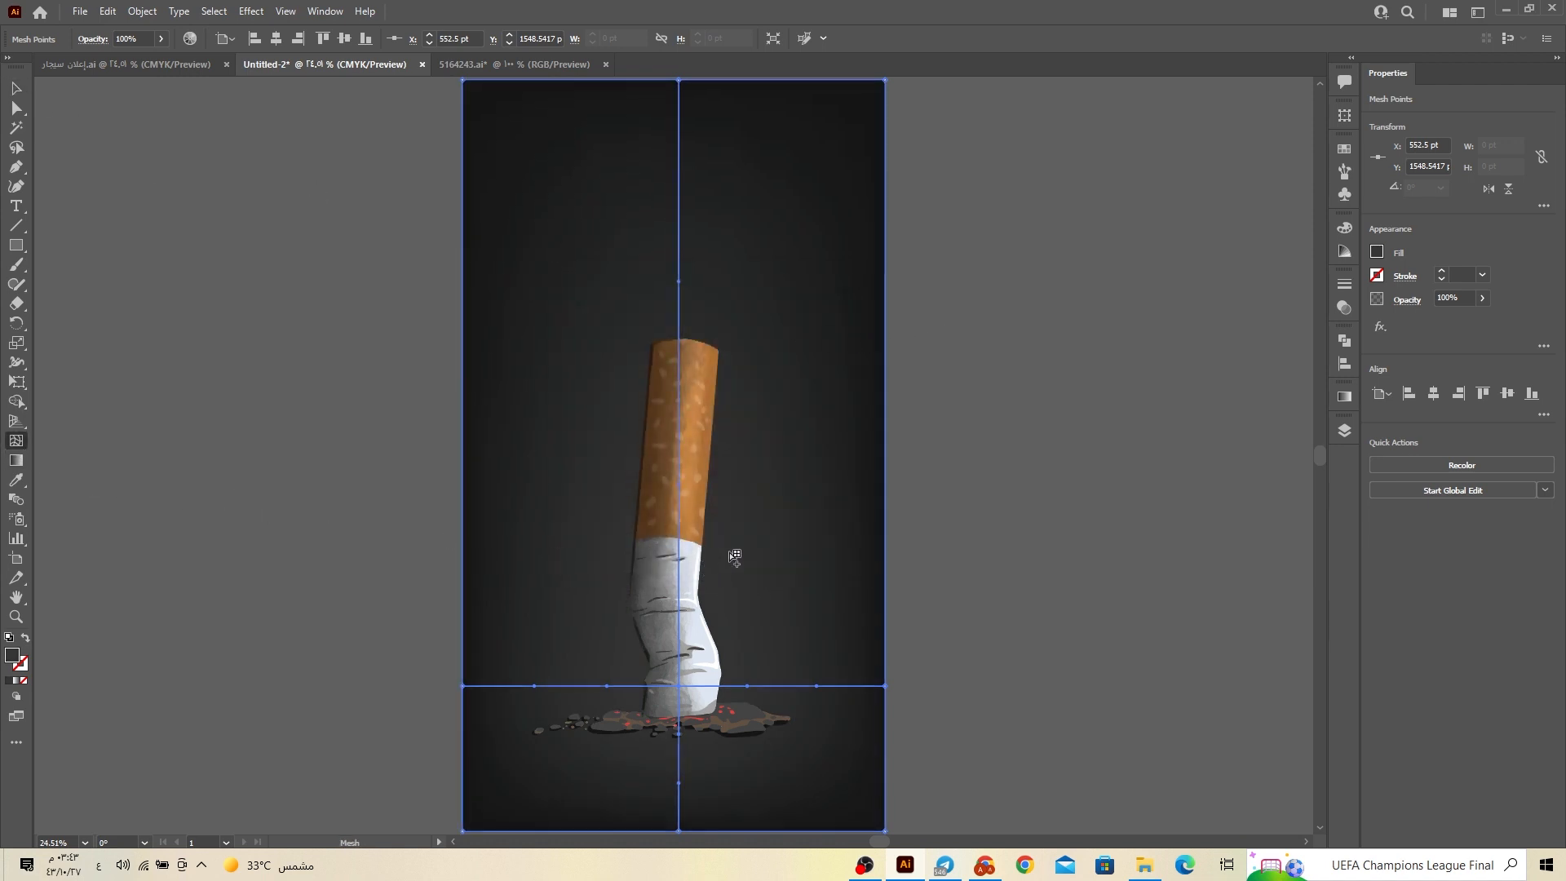
left_click(684, 540)
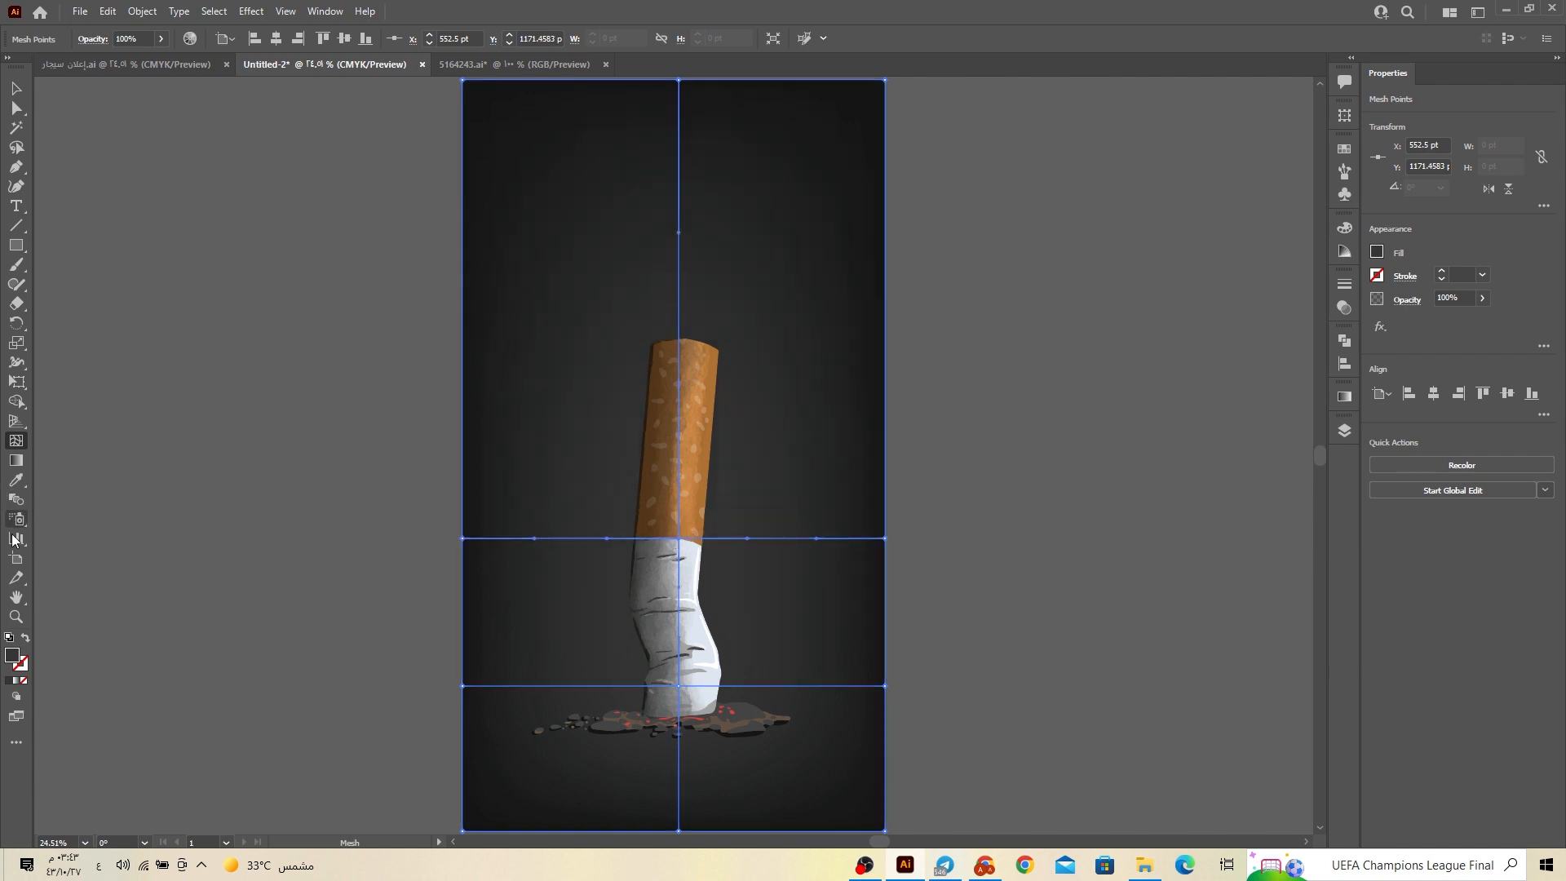
double_click(12, 655)
left_click_drag(566, 490, 569, 501)
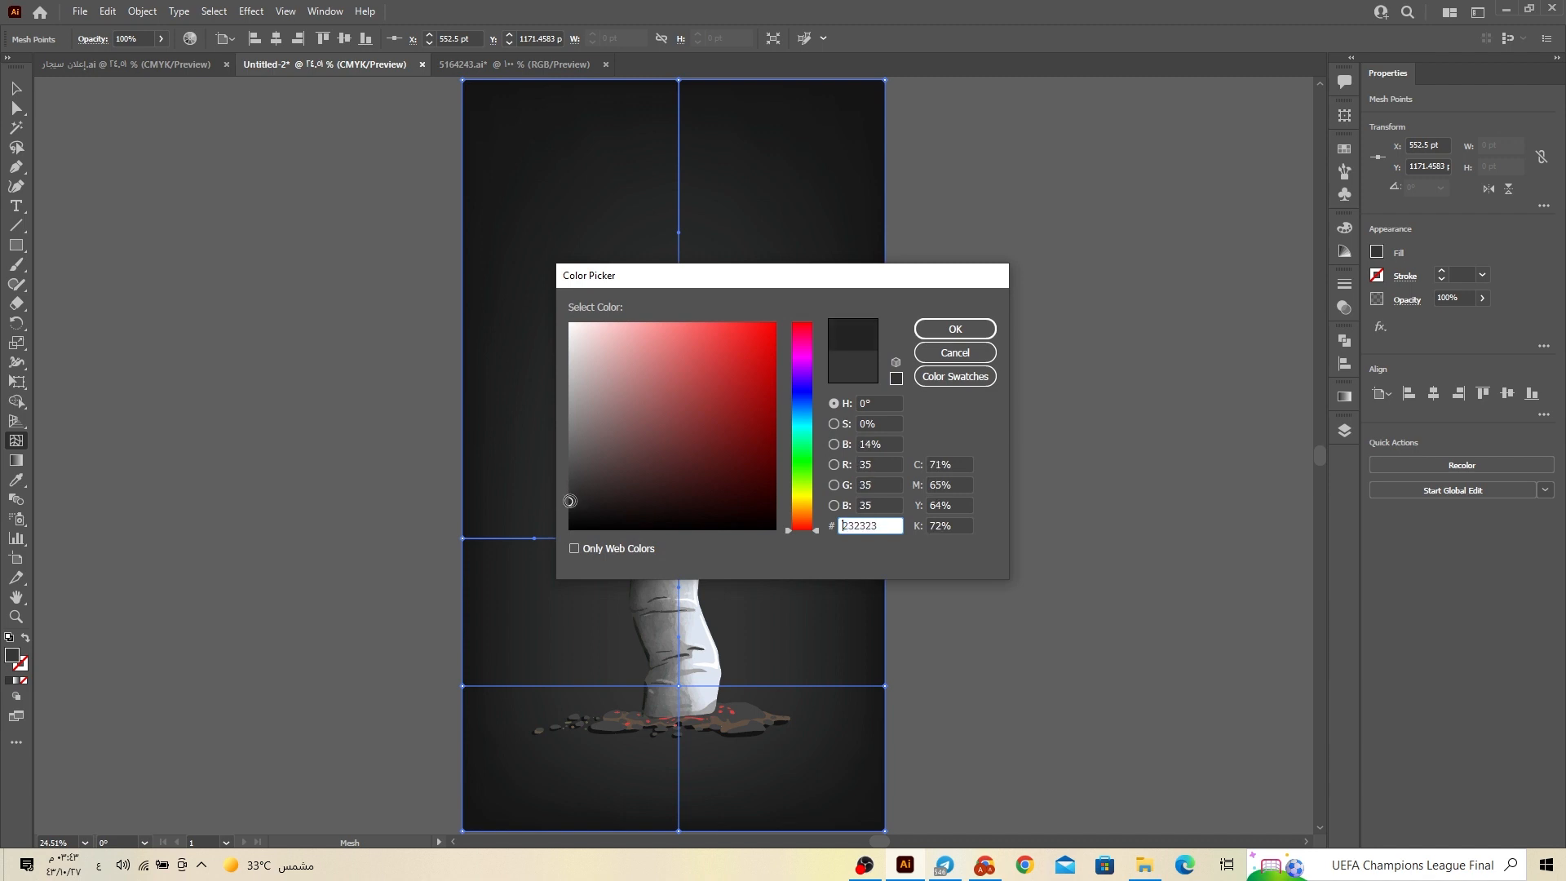
left_click(951, 330)
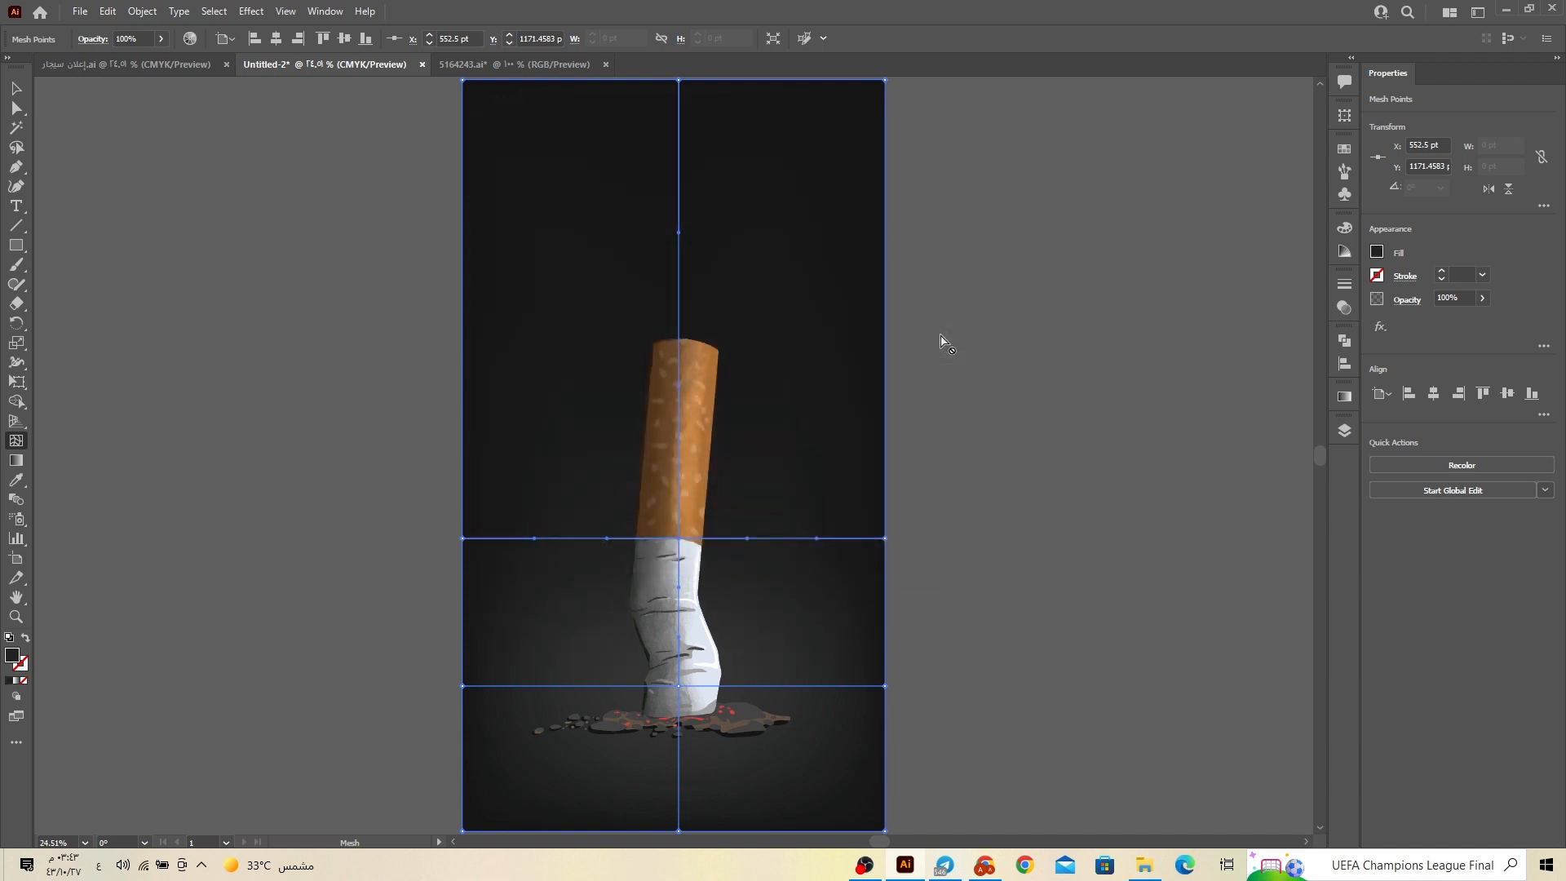
Add a mesh point just above the cigarette's top at about X 552.5 pt, Y 631.9 pt, and make it a slightly lighter grey
left_click(683, 331)
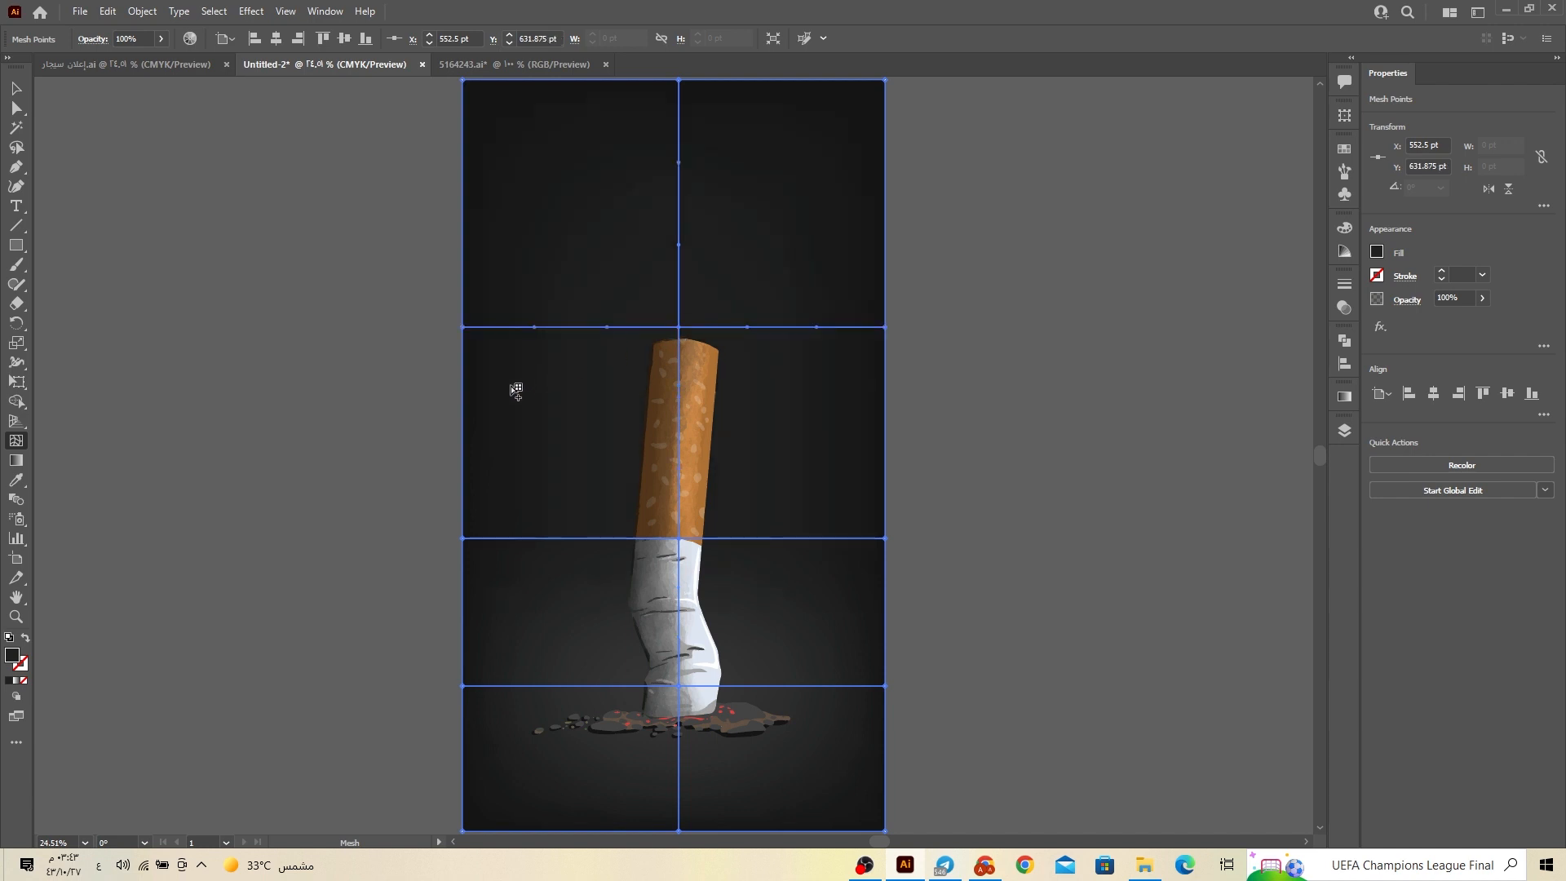
double_click(11, 656)
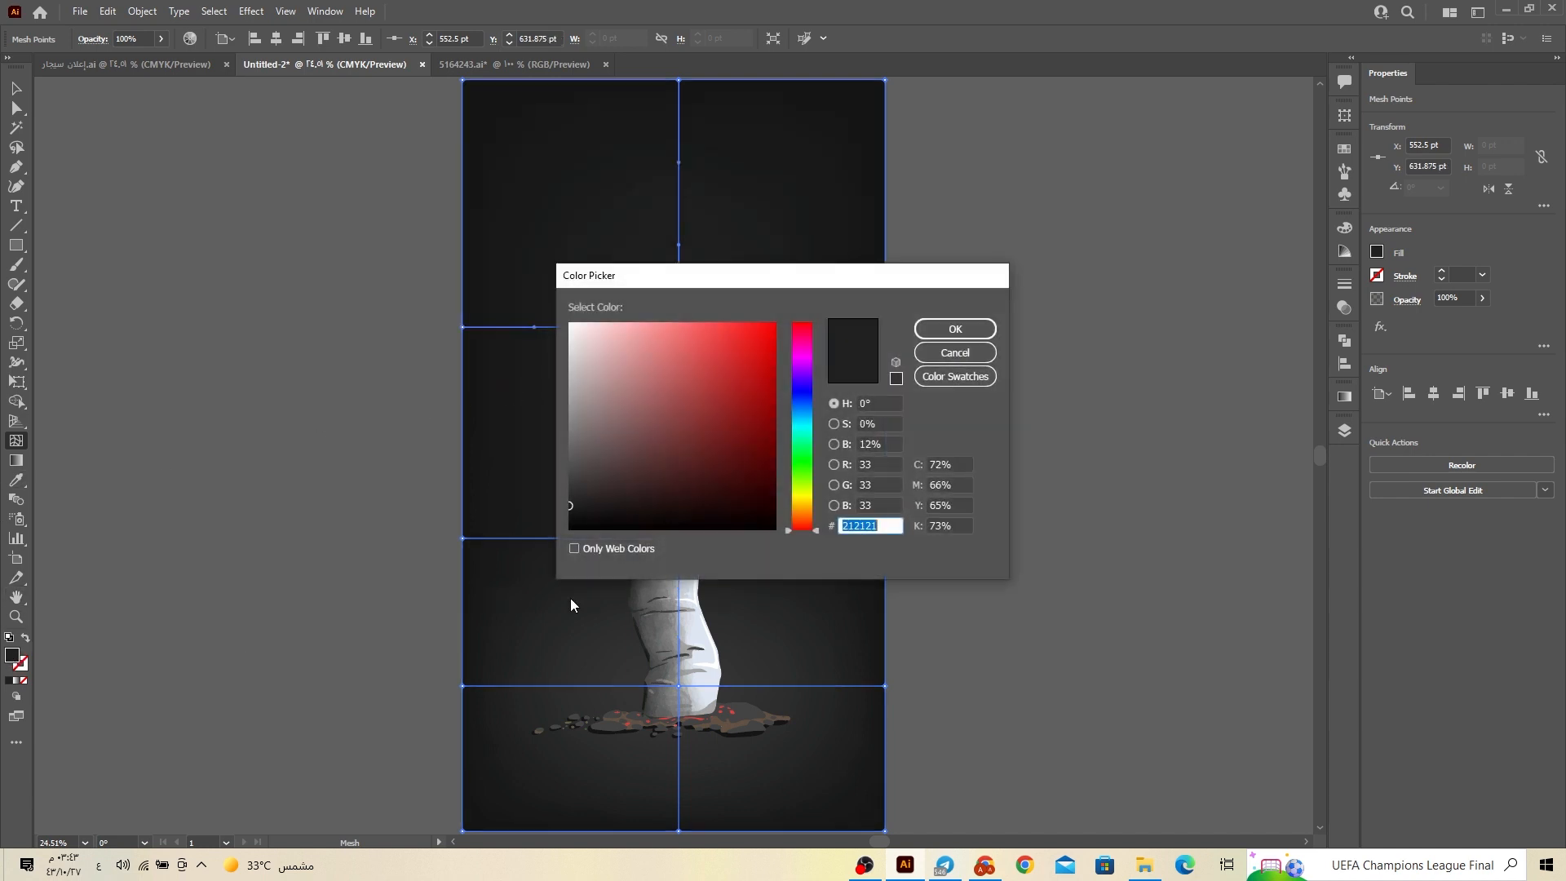
left_click_drag(568, 504, 568, 498)
left_click(948, 328)
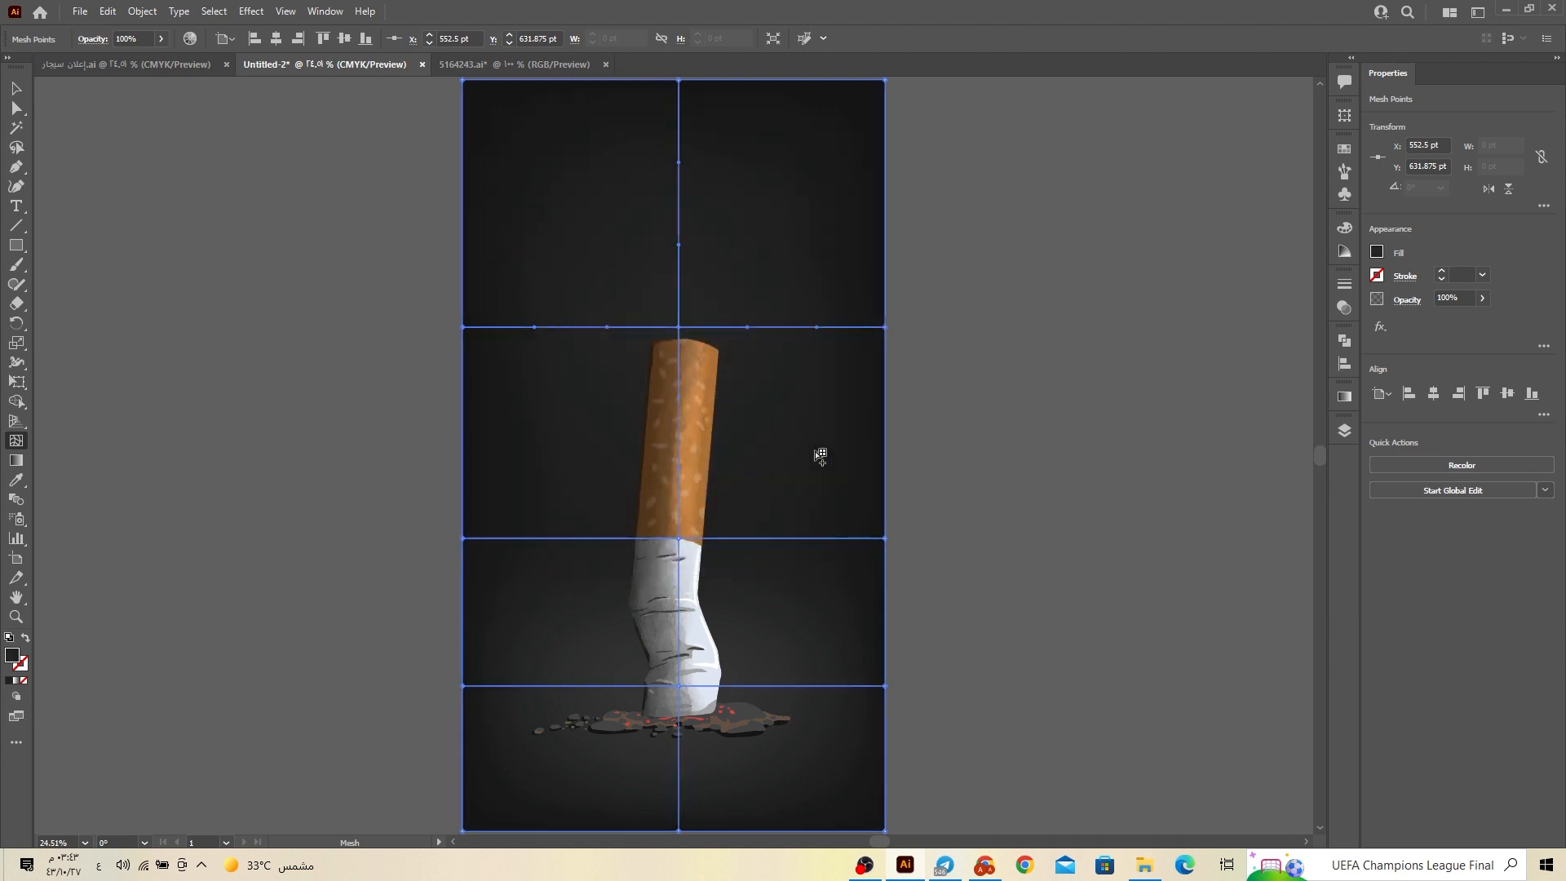
Darken the background's mesh point behind the filter's lower edge to near-black (#141414) and finish editing the mesh
left_click(681, 539)
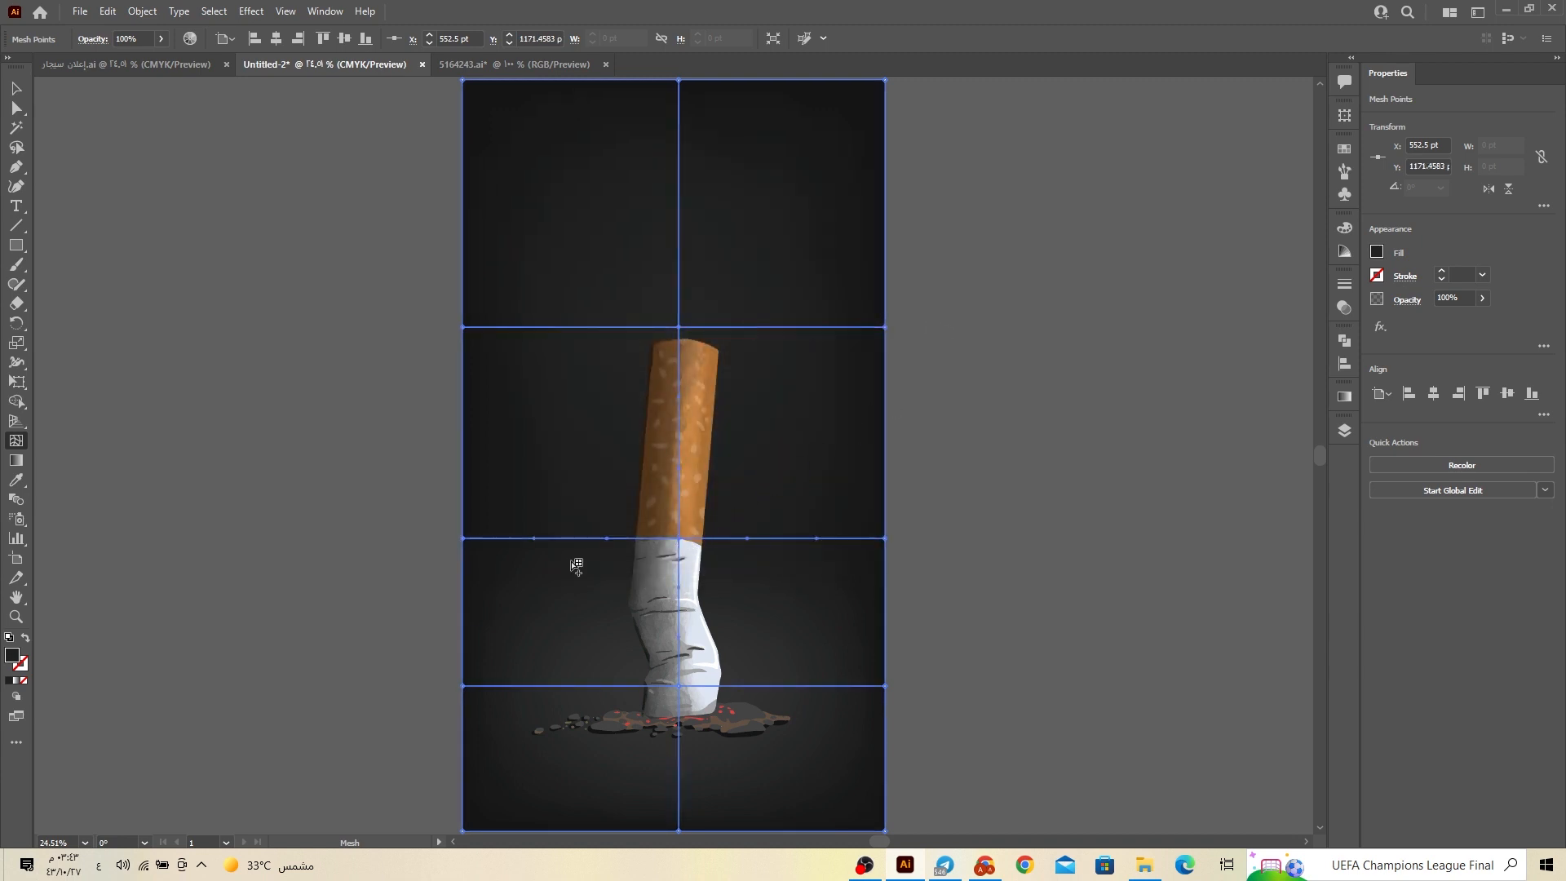
double_click(11, 654)
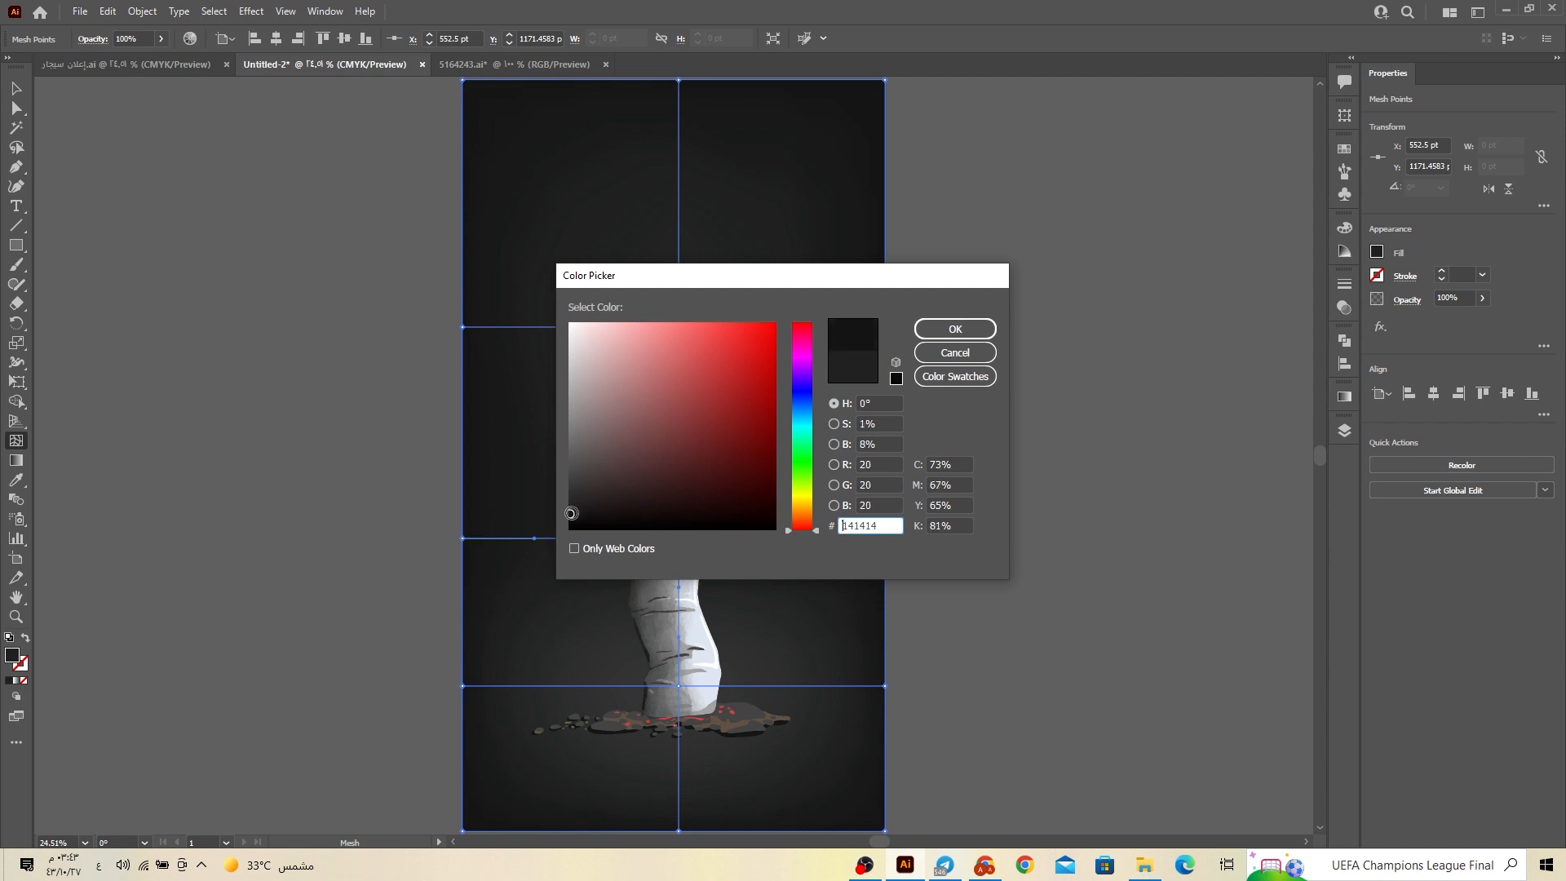
left_click(972, 331)
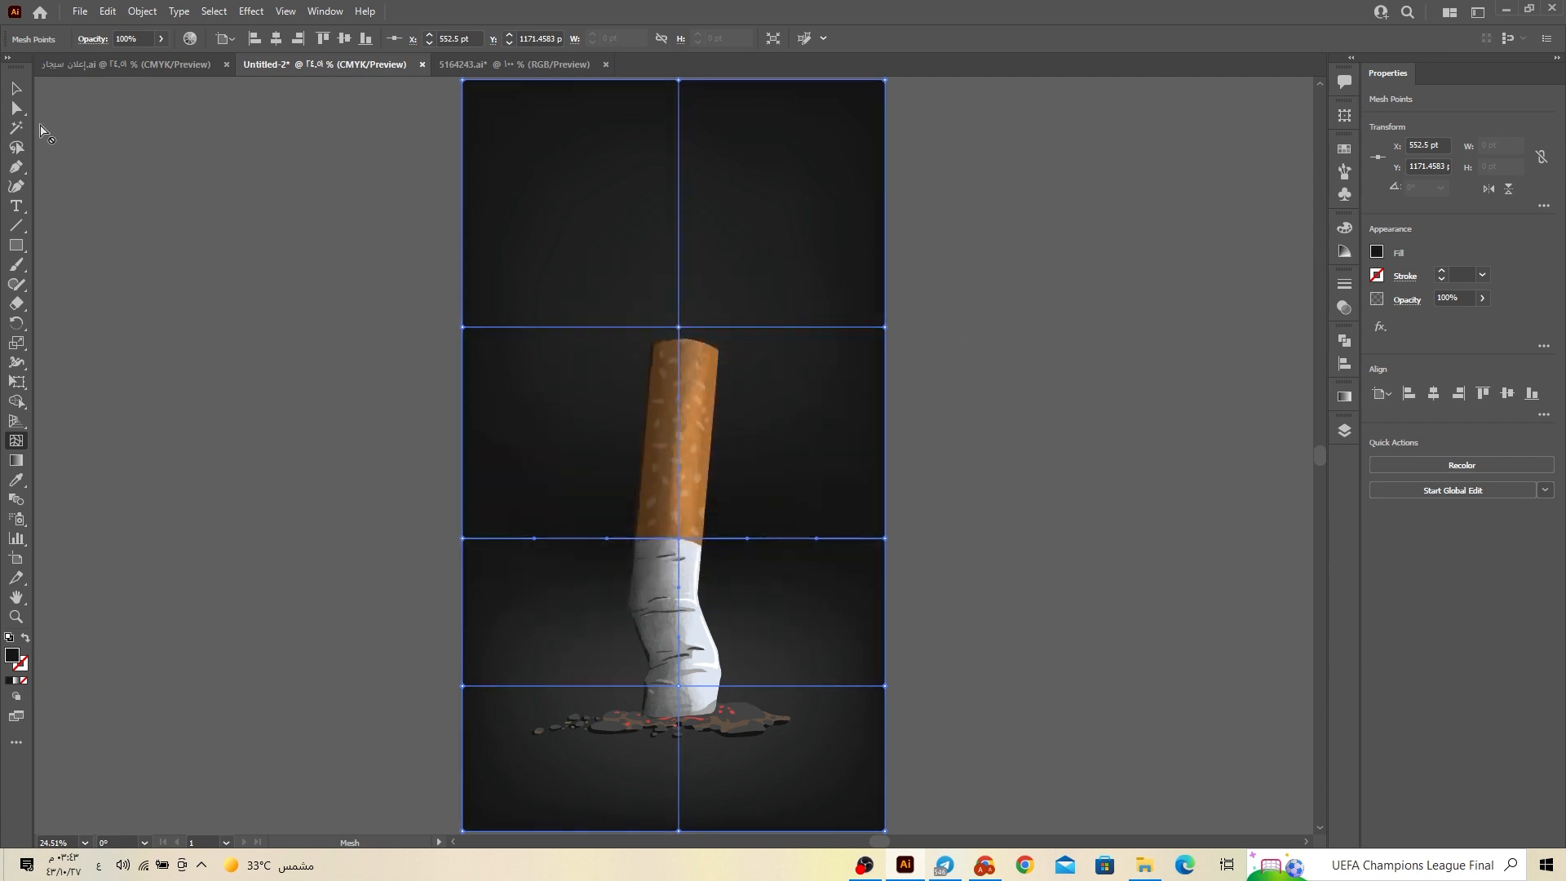
left_click(17, 90)
left_click(154, 207)
Select the cigarette together with the ash and move them straight up to about Y 1119.6 pt
left_click(703, 638)
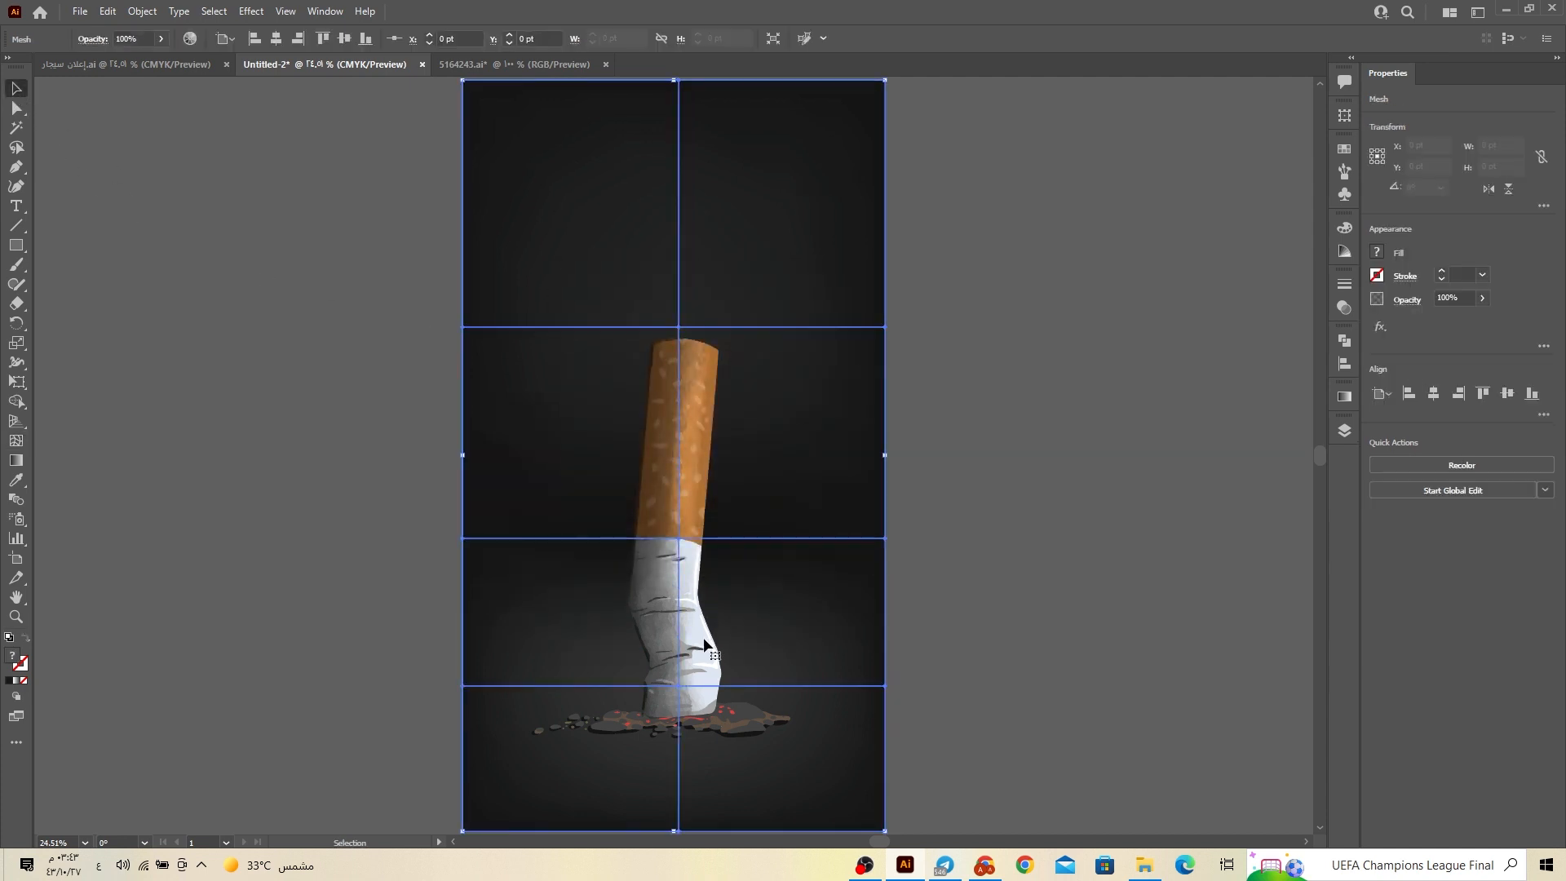
left_click(1023, 585)
left_click(1345, 430)
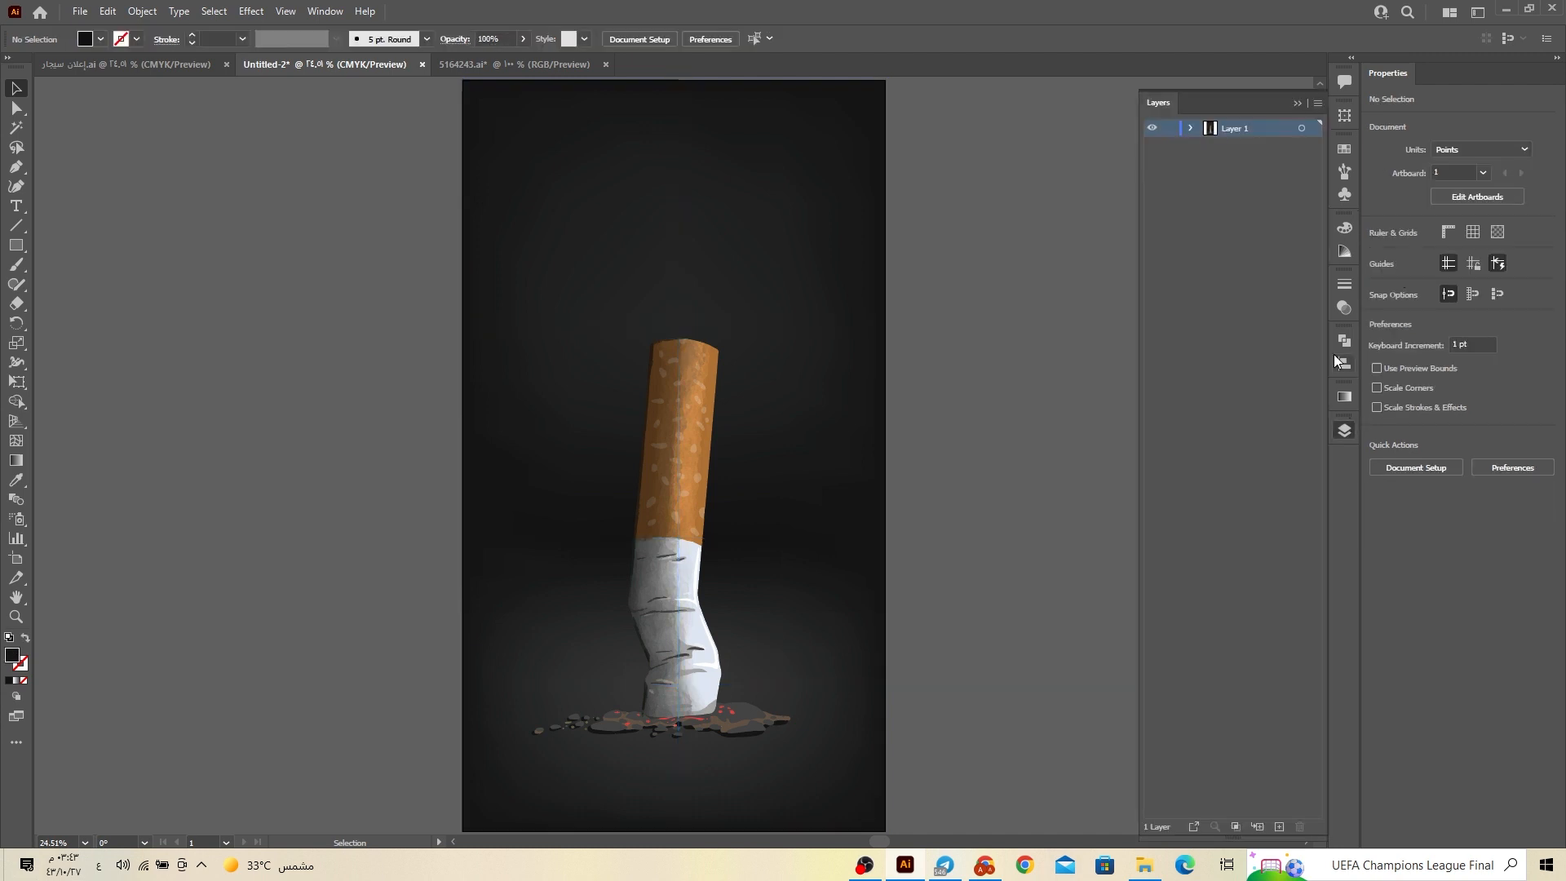
left_click(1191, 129)
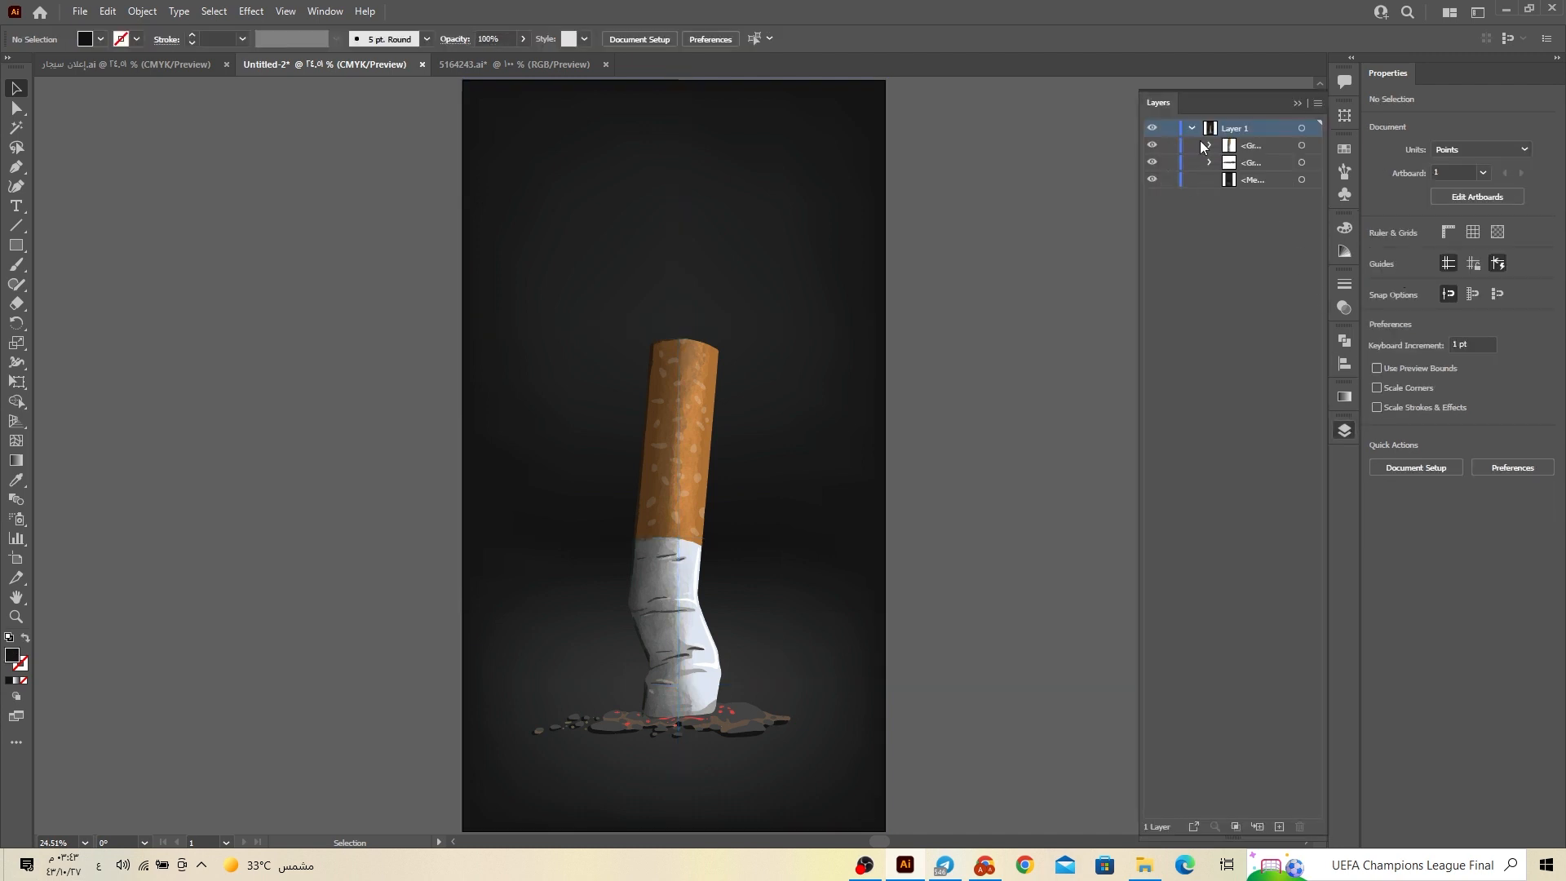
left_click(686, 662)
left_click(729, 722, "shift")
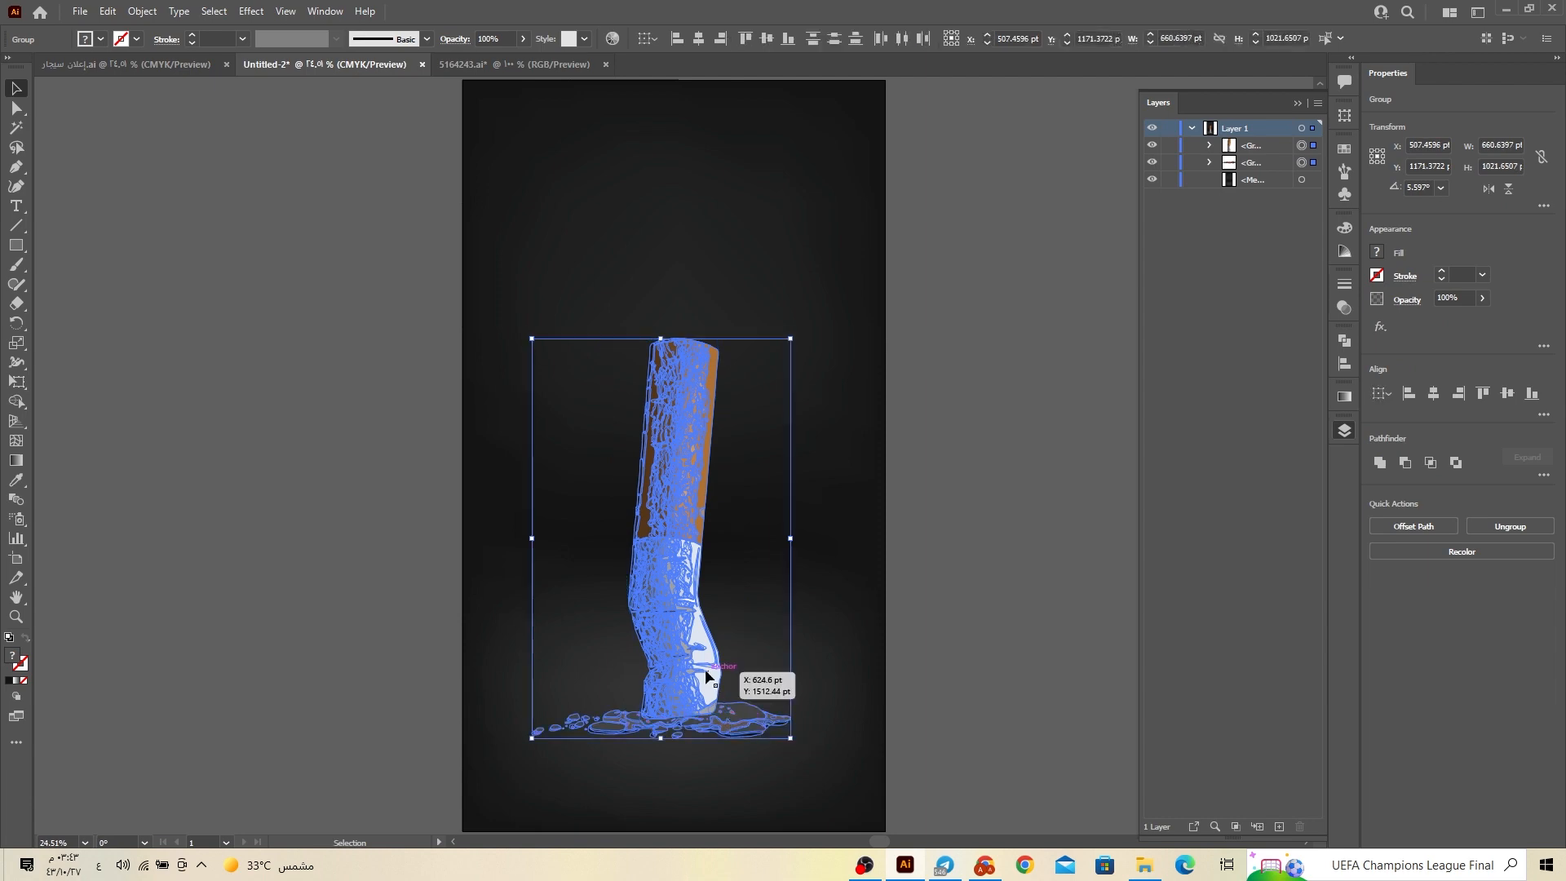
left_click_drag(706, 670, 706, 650)
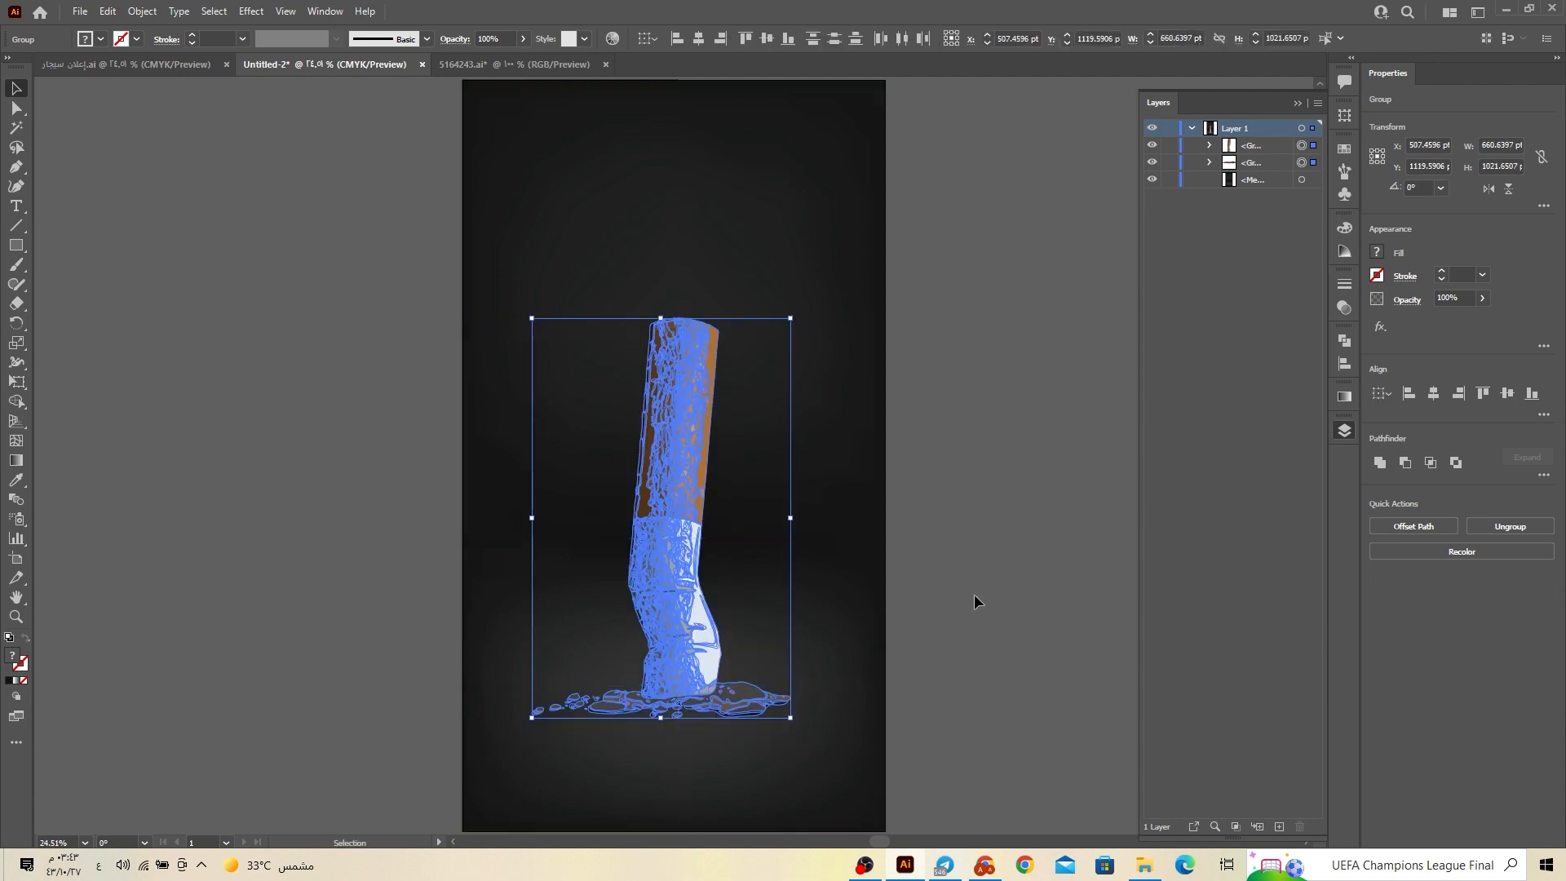
left_click(974, 594)
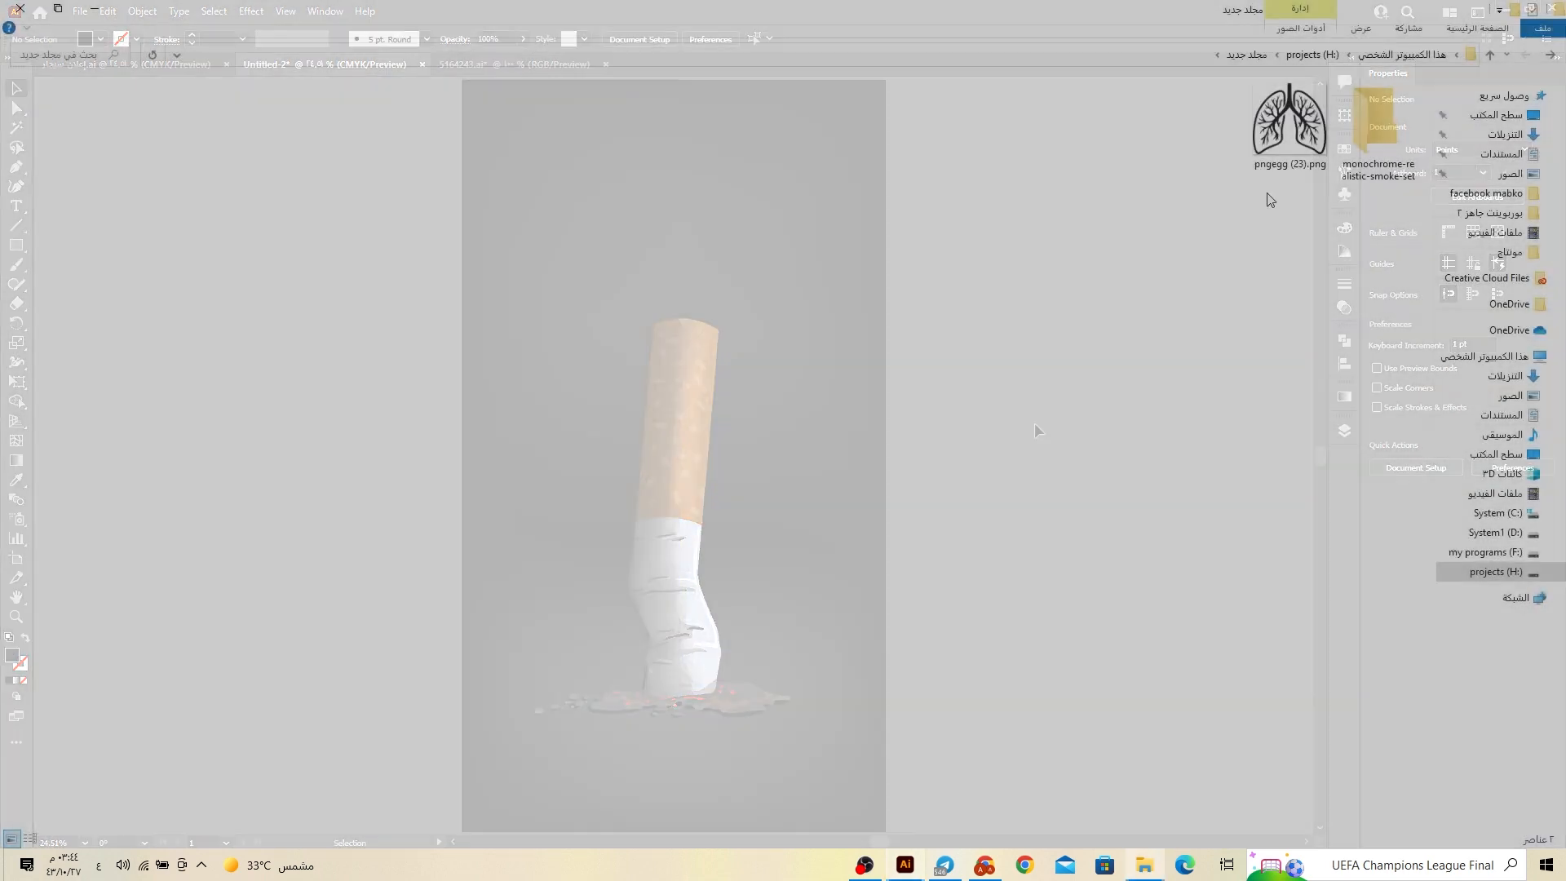
Place the lungs image pngegg (23).png around the cigarette's top, scale it to about 822 x 797 pt and stack it behind the cigarette and ash
left_click_drag(1269, 200, 683, 331)
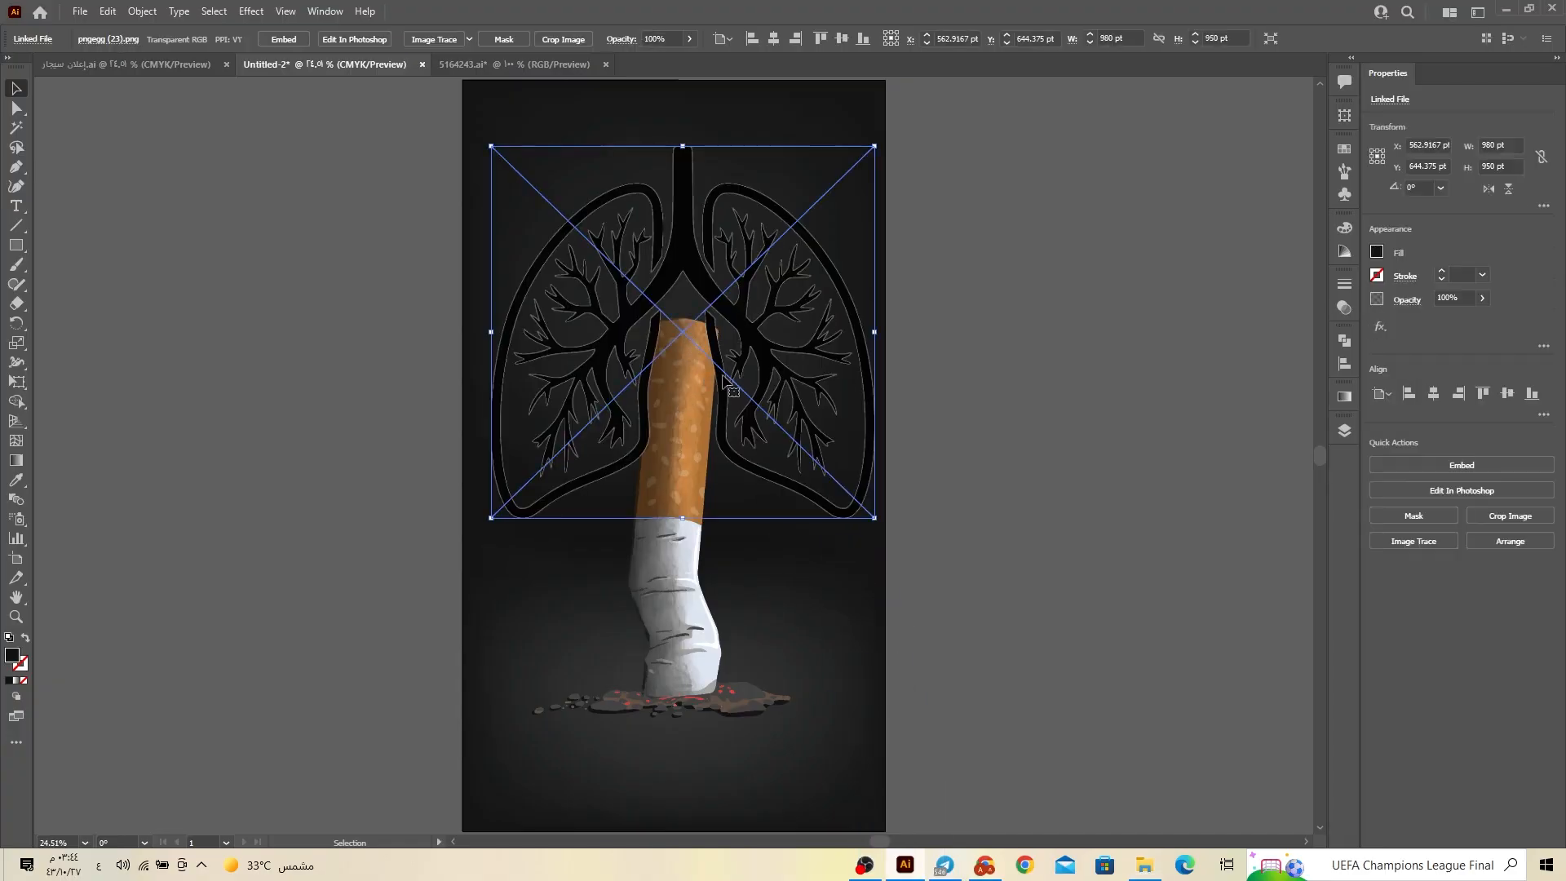
left_click_drag(821, 500, 781, 441)
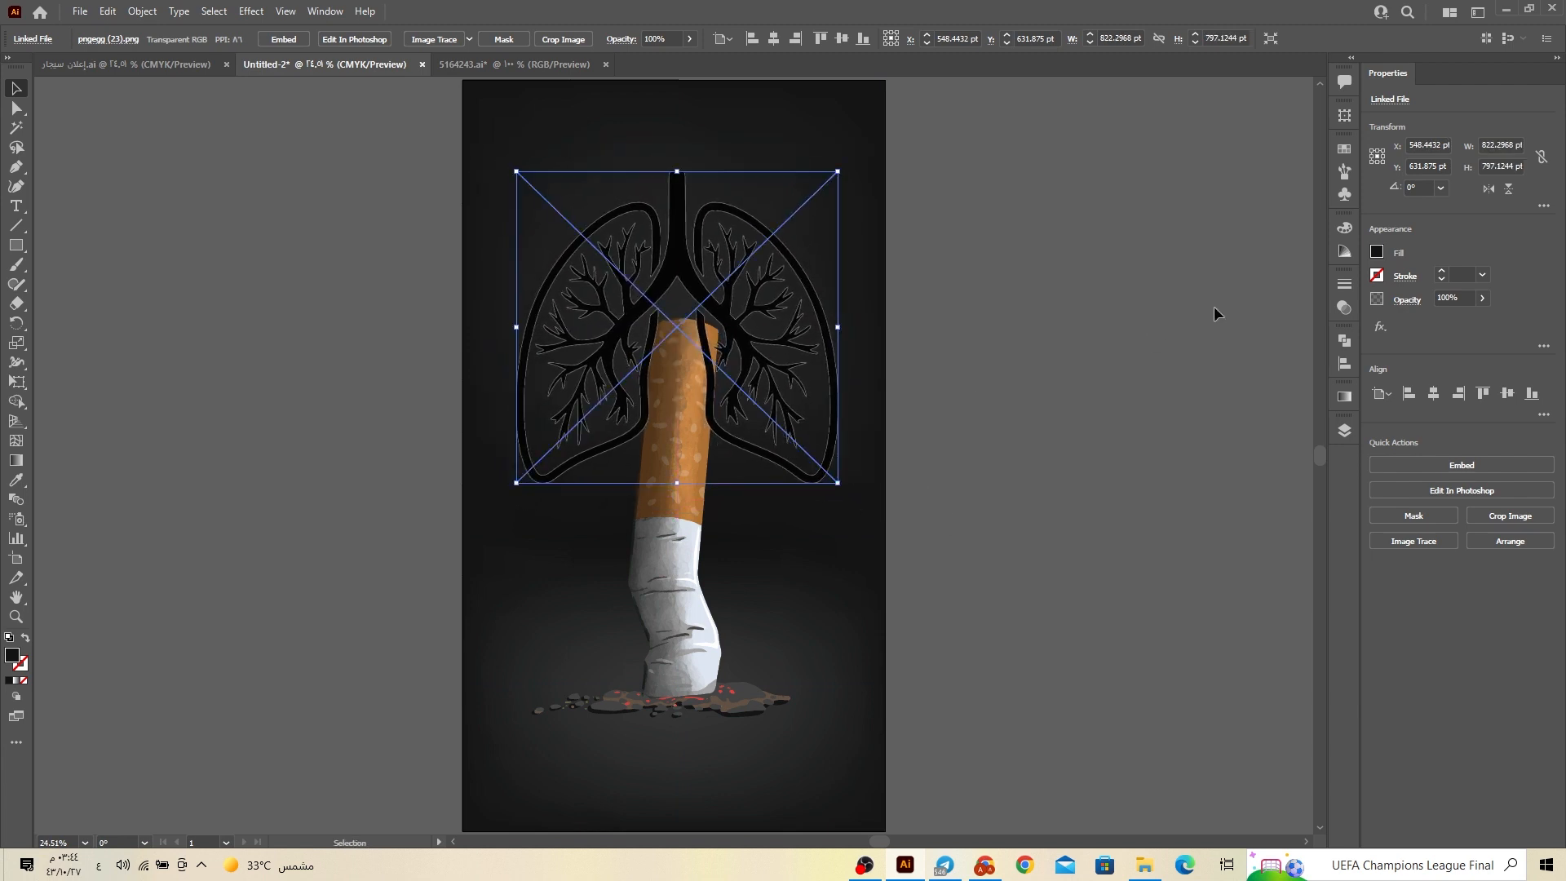
left_click(1344, 431)
left_click_drag(1250, 159, 1248, 190)
left_click(1296, 102)
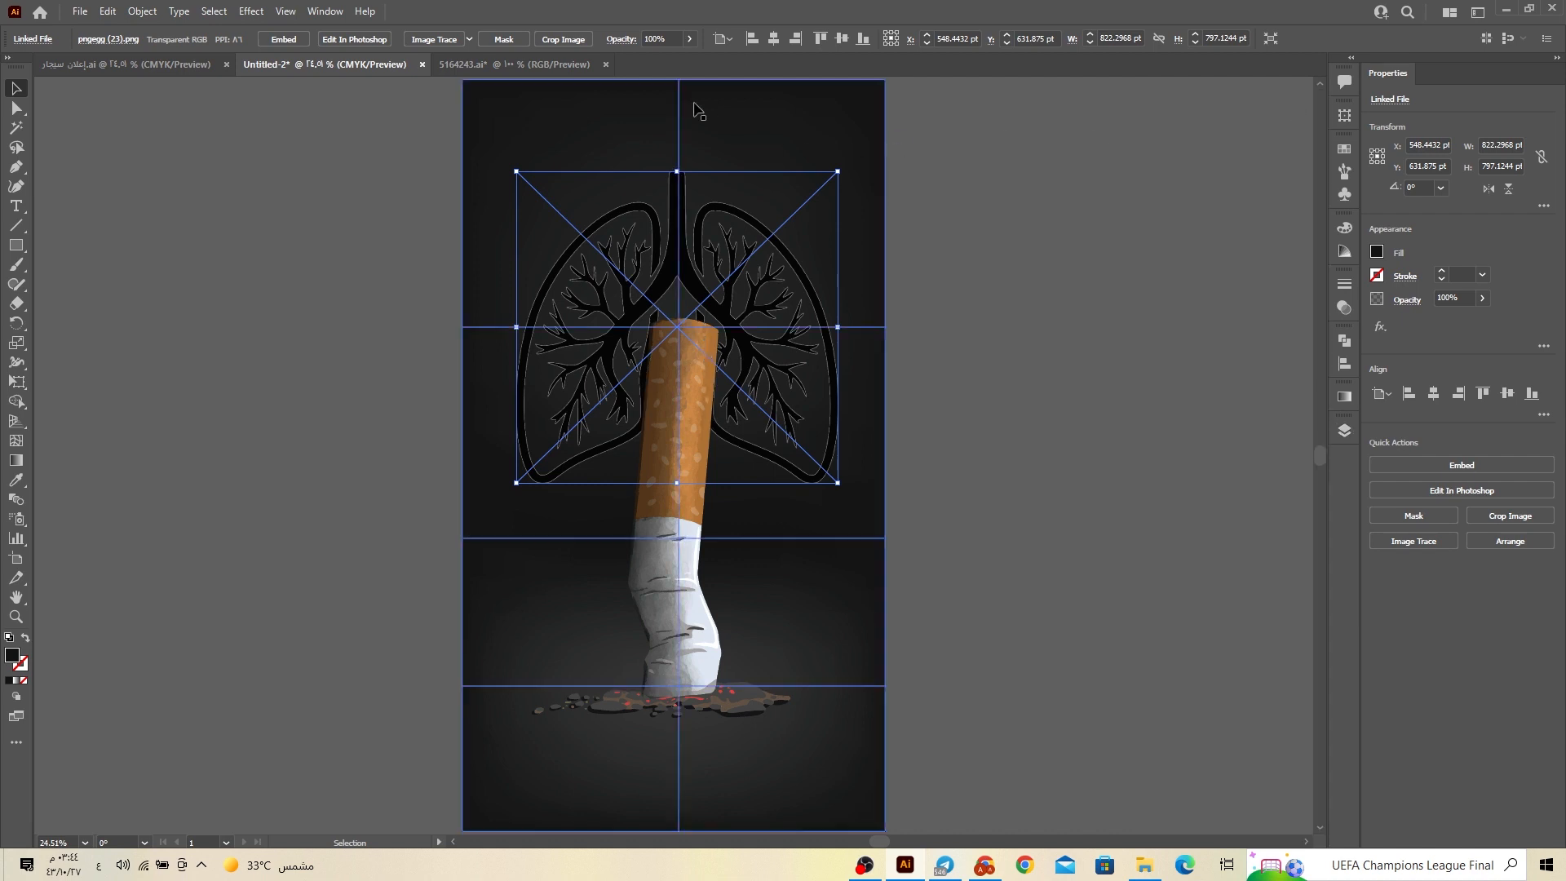
Trace the lungs image with the Sketched Art preset and expand the tracing into vector paths
left_click(469, 39)
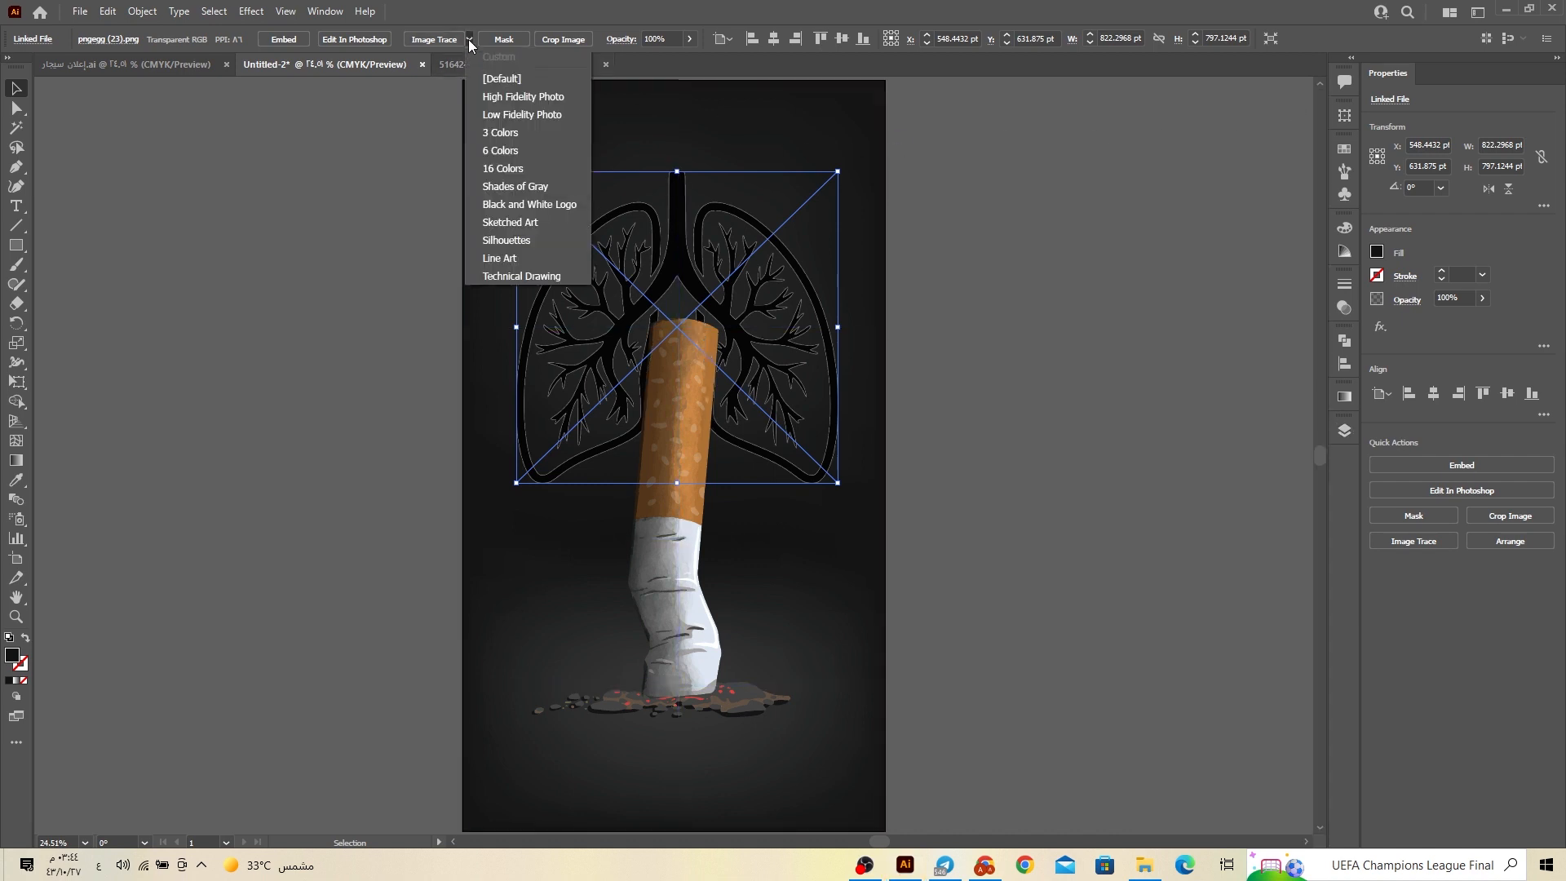
left_click(509, 222)
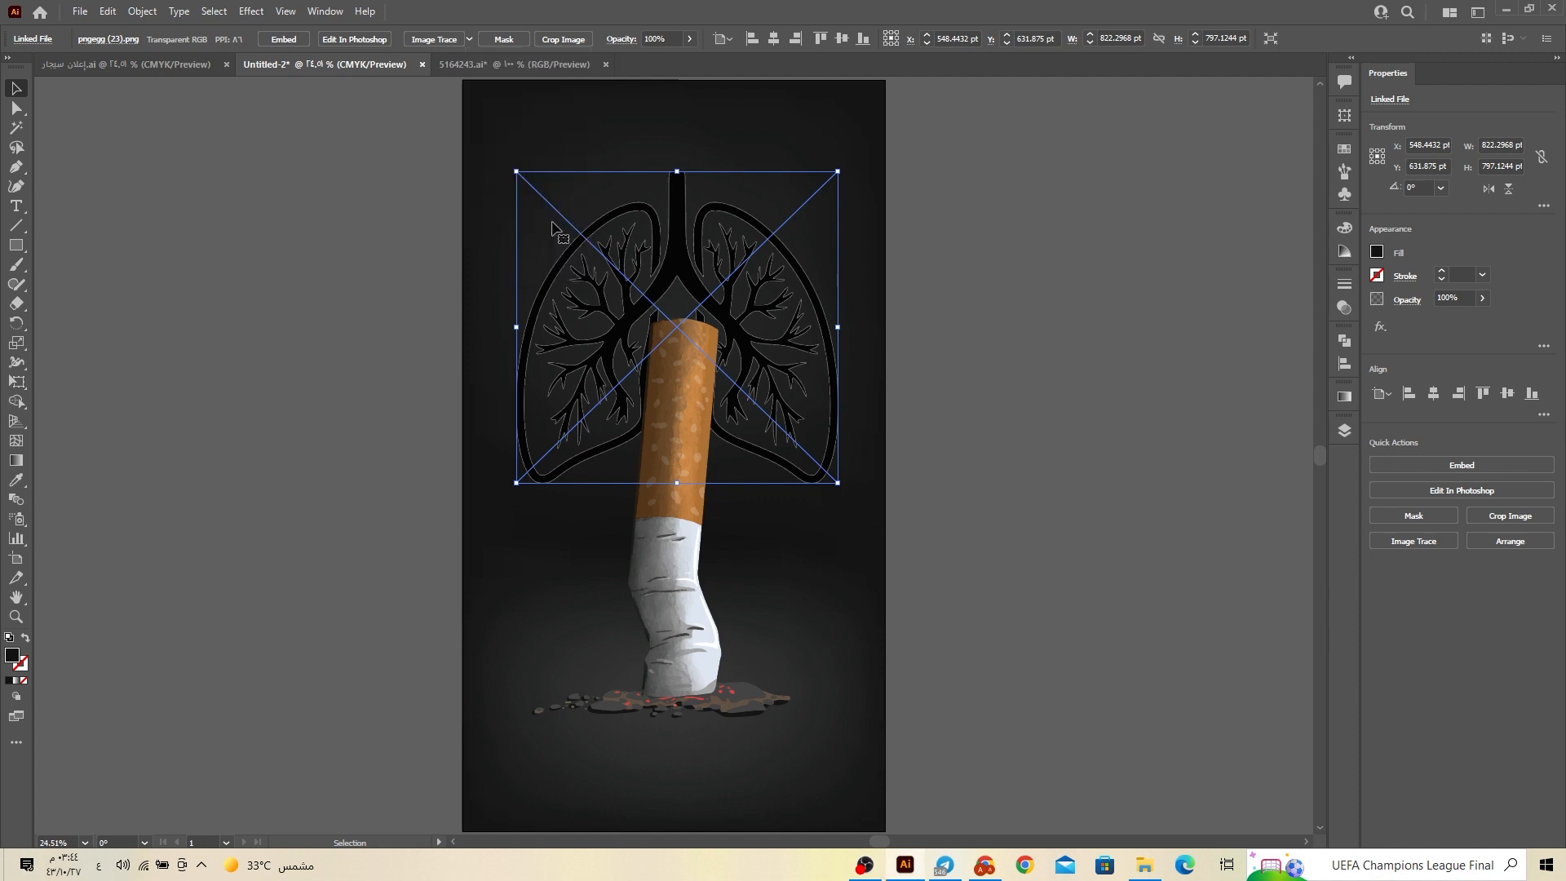
left_click(148, 20)
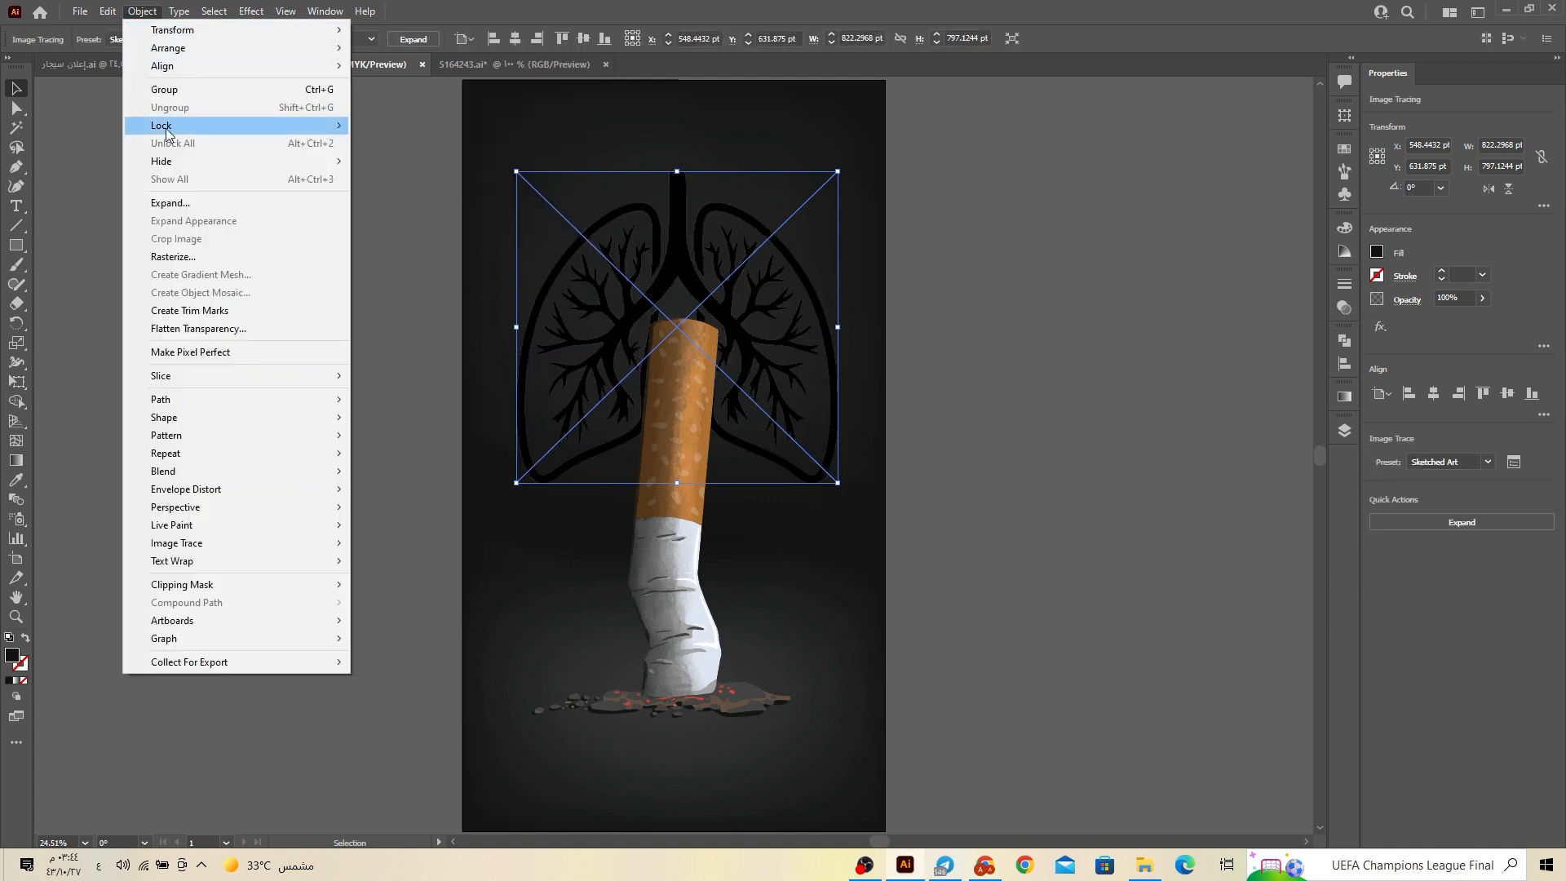
left_click(197, 210)
left_click(743, 524)
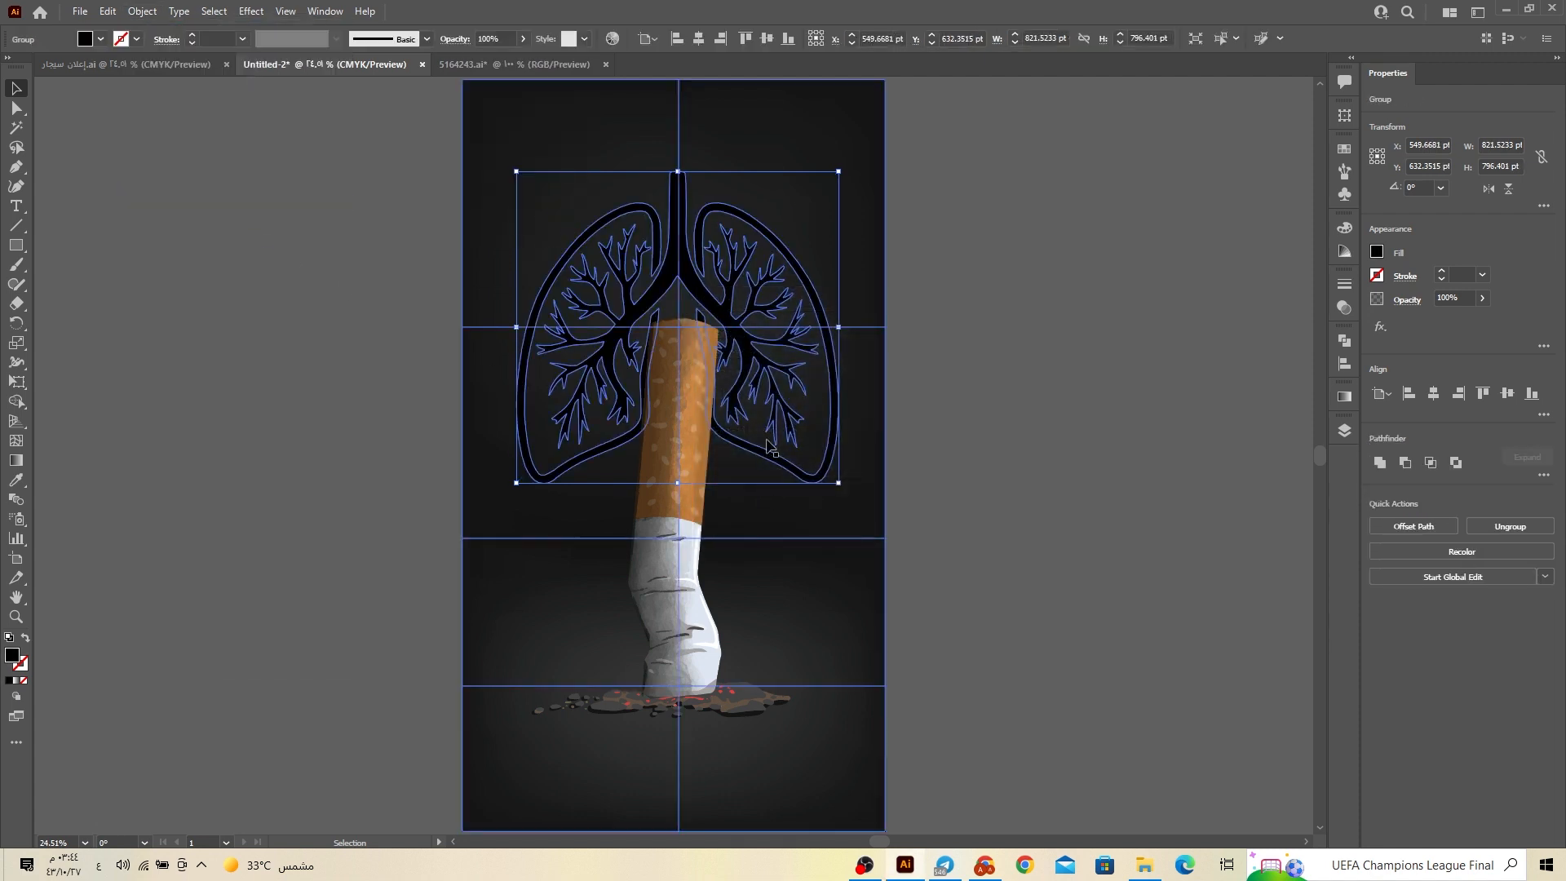
Move the lungs artwork slightly down to about Y 650.8 pt and fill it with a dark grey swatch
left_click_drag(773, 400, 795, 415)
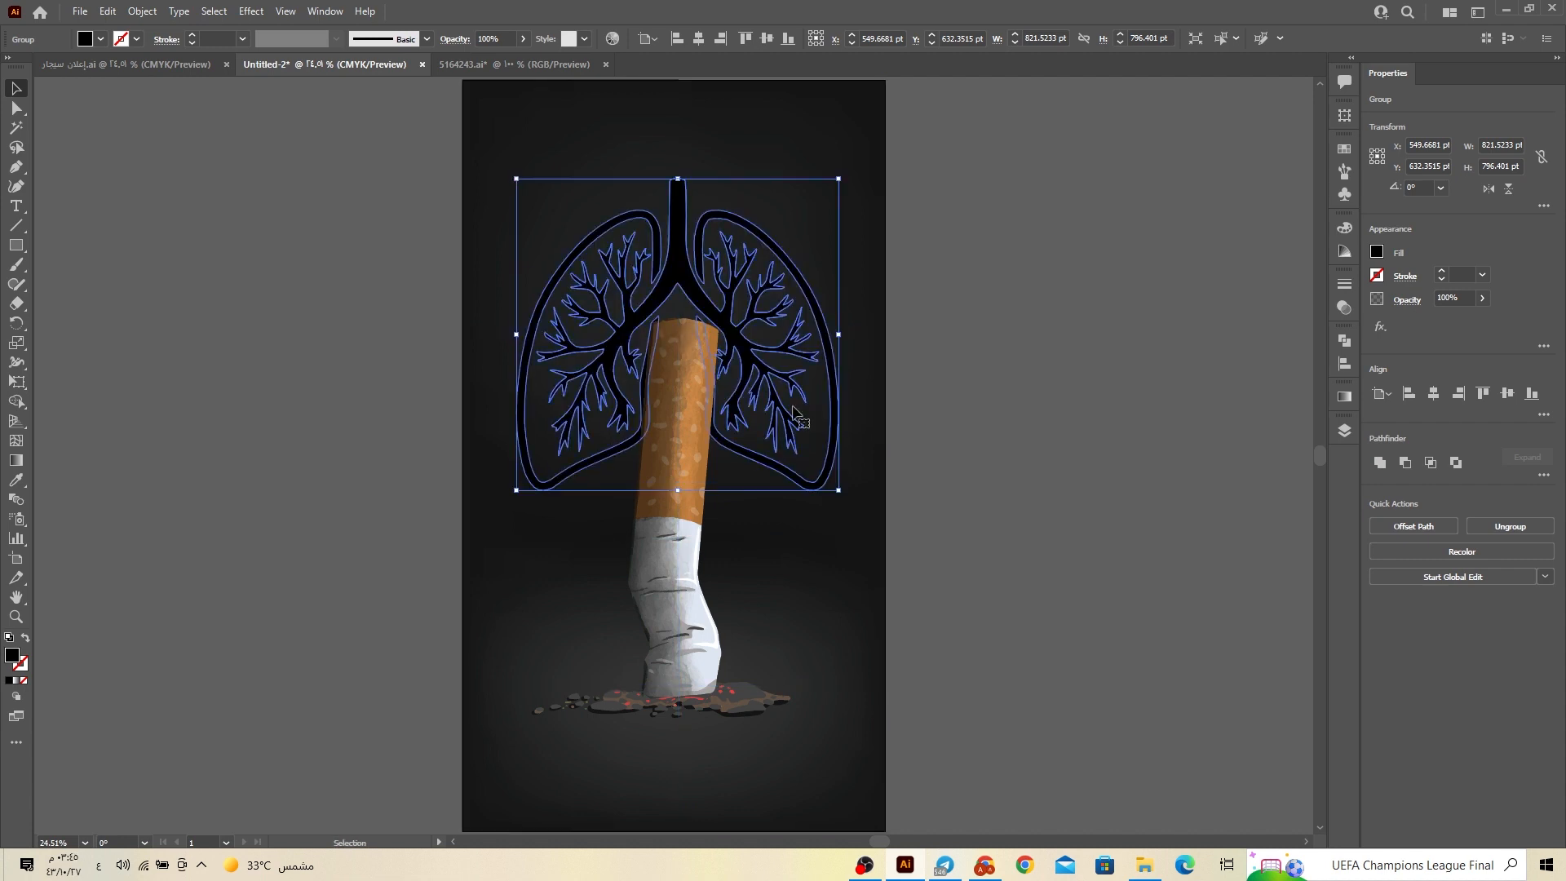
left_click(1375, 254)
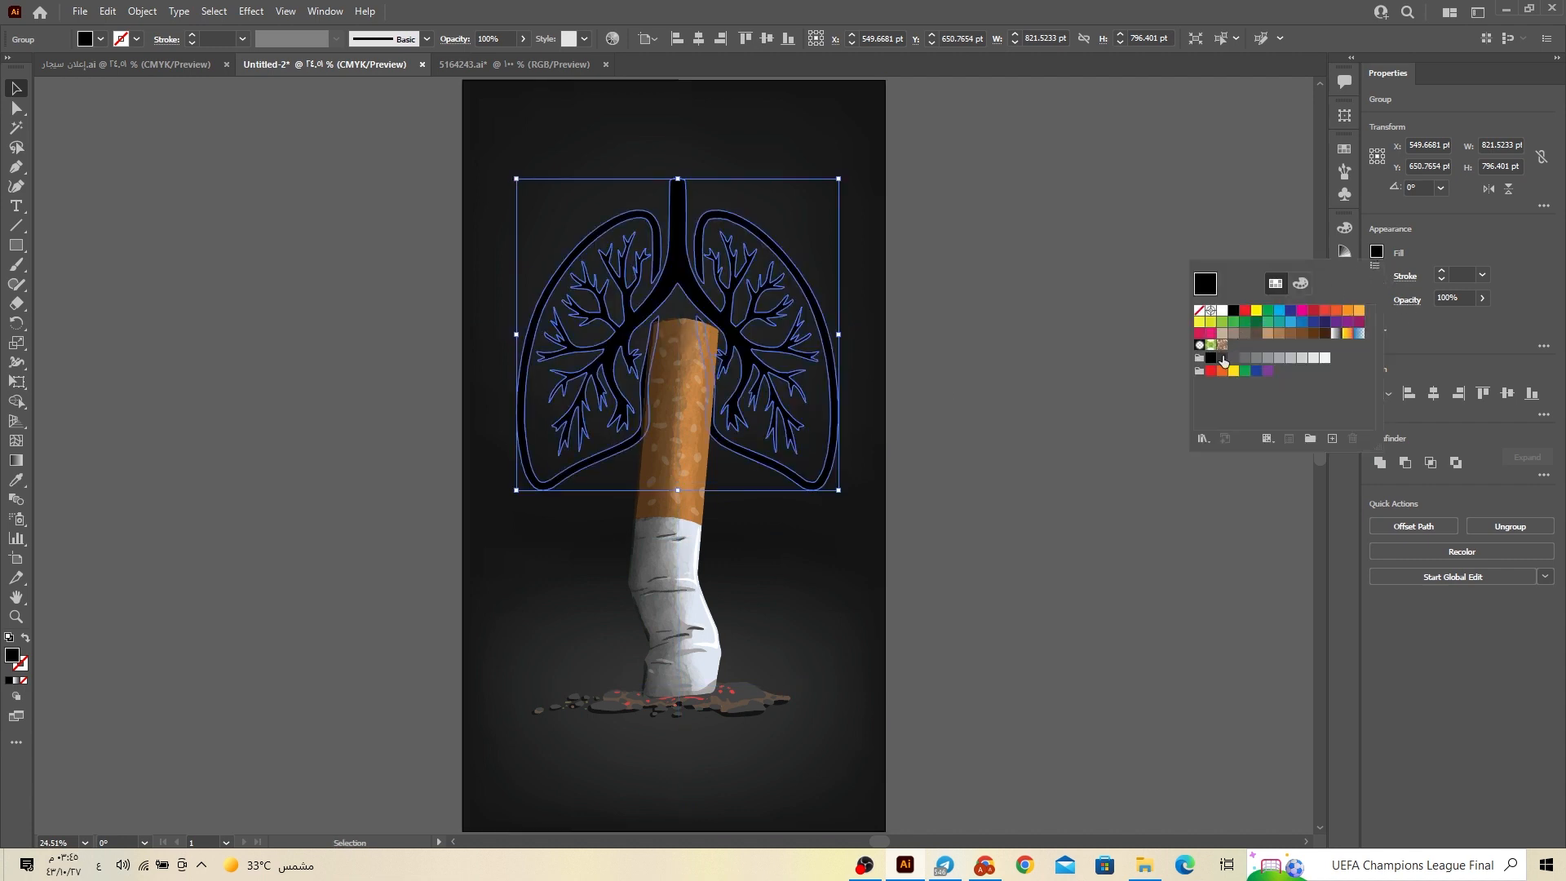
left_click(1223, 361)
left_click(1034, 385)
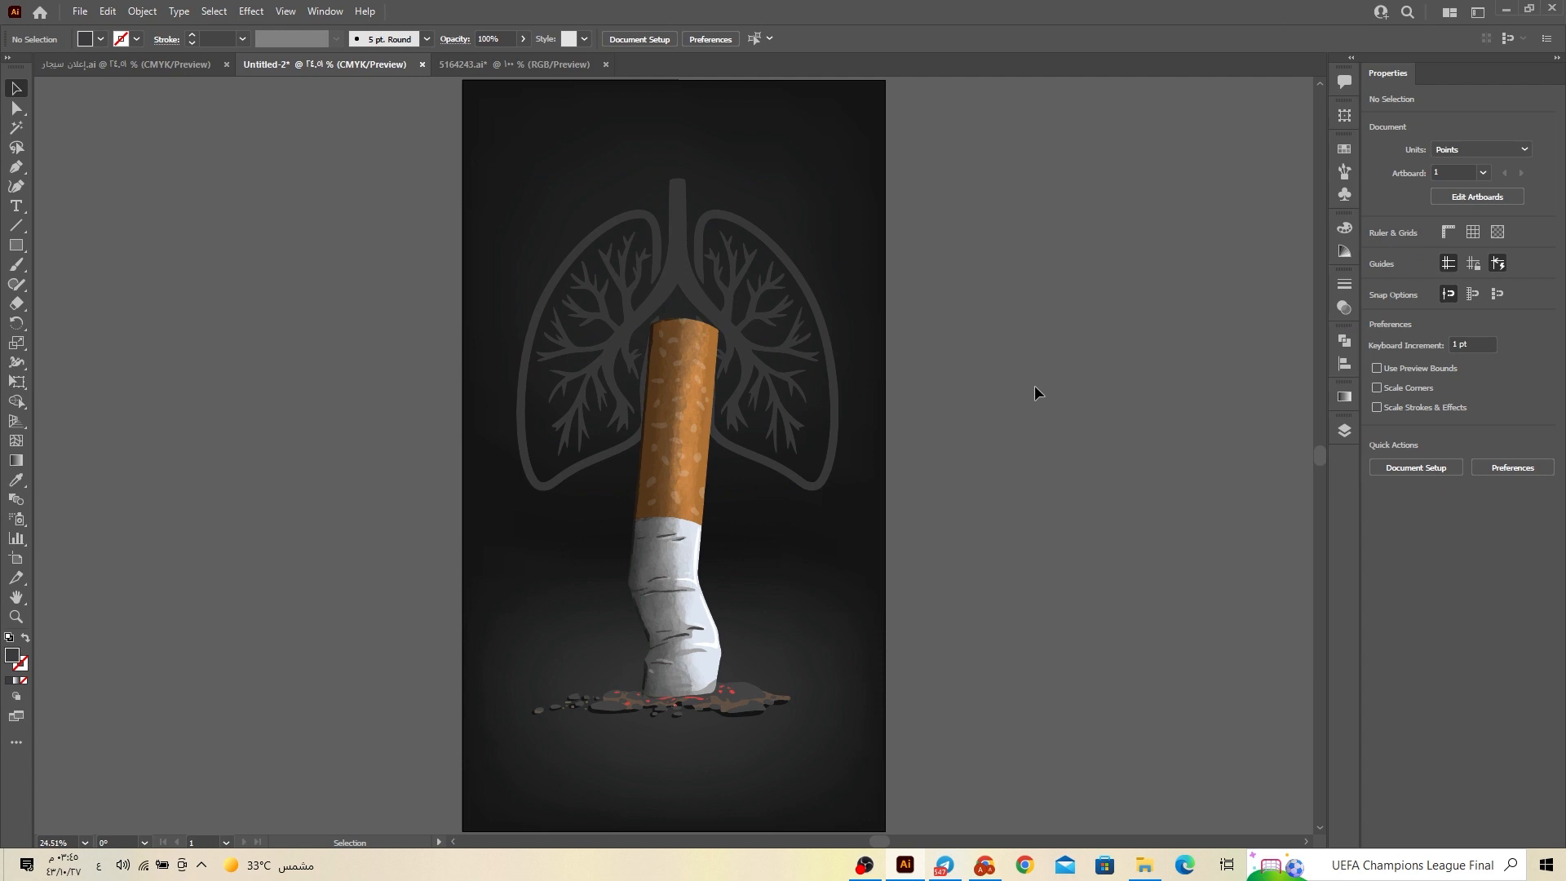
left_click(767, 356)
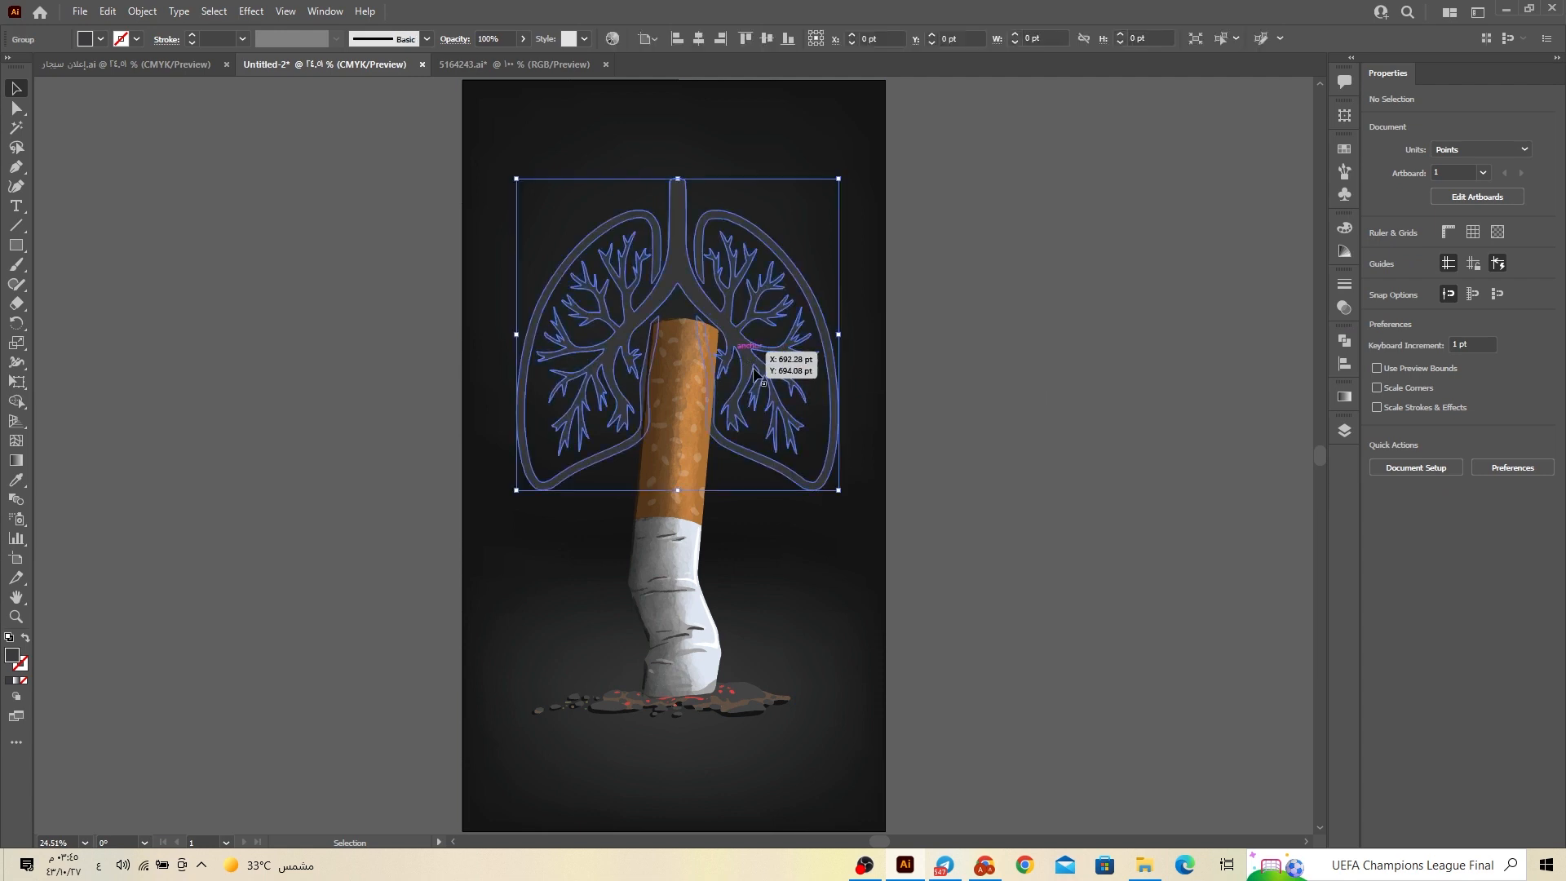
left_click(1003, 492)
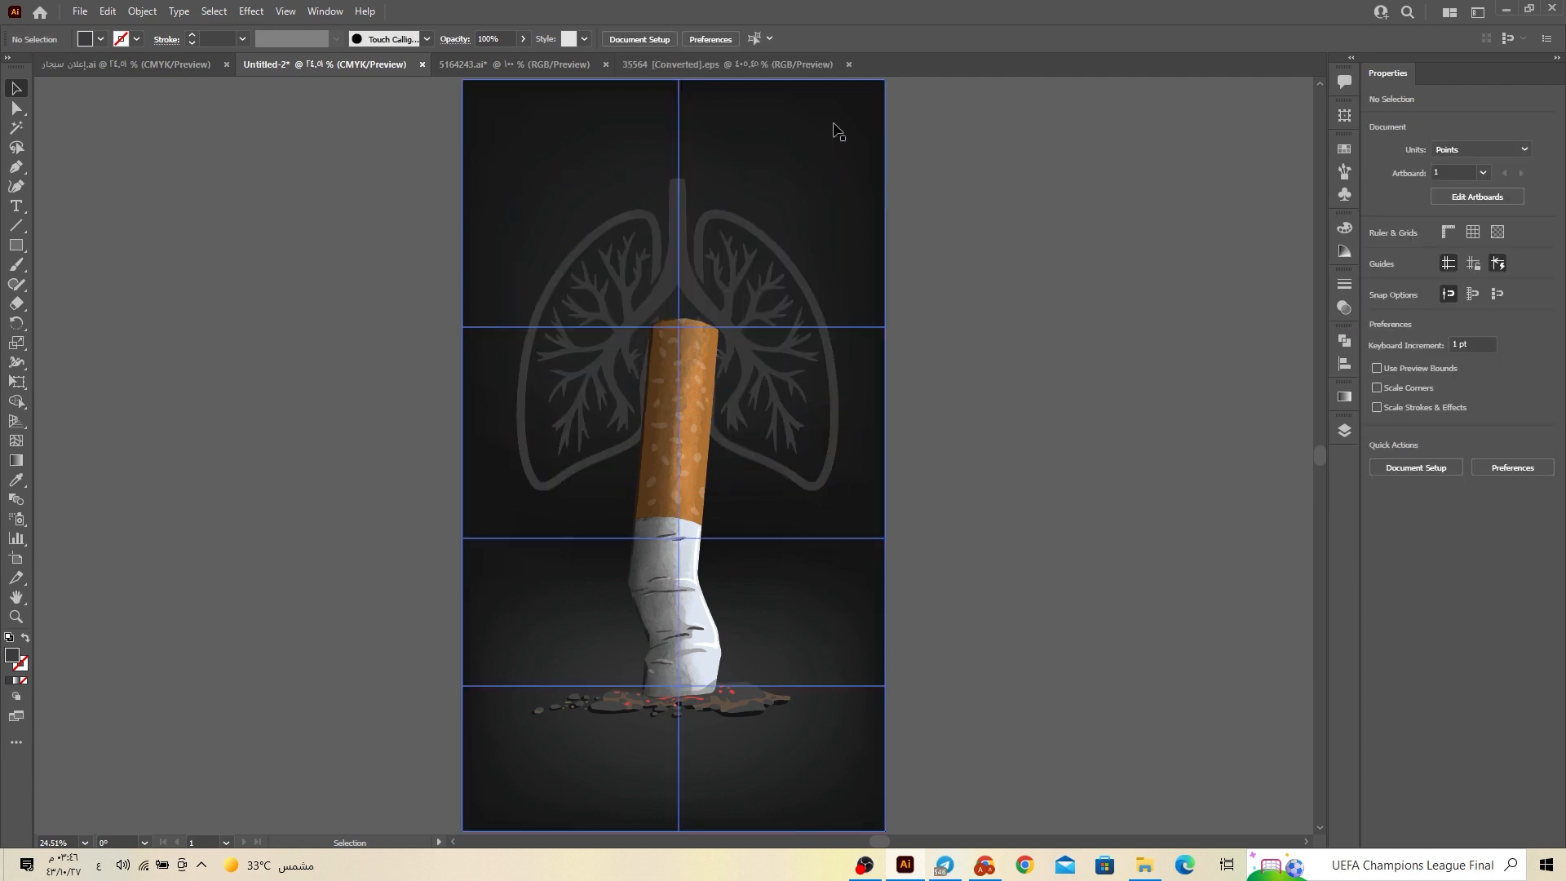
Bring the smoke group from 35564 [Converted].eps into the poster, enlarge it and position it along the cigarette's left side, rising from the ash
left_click(804, 65)
left_click_drag(364, 440, 452, 250)
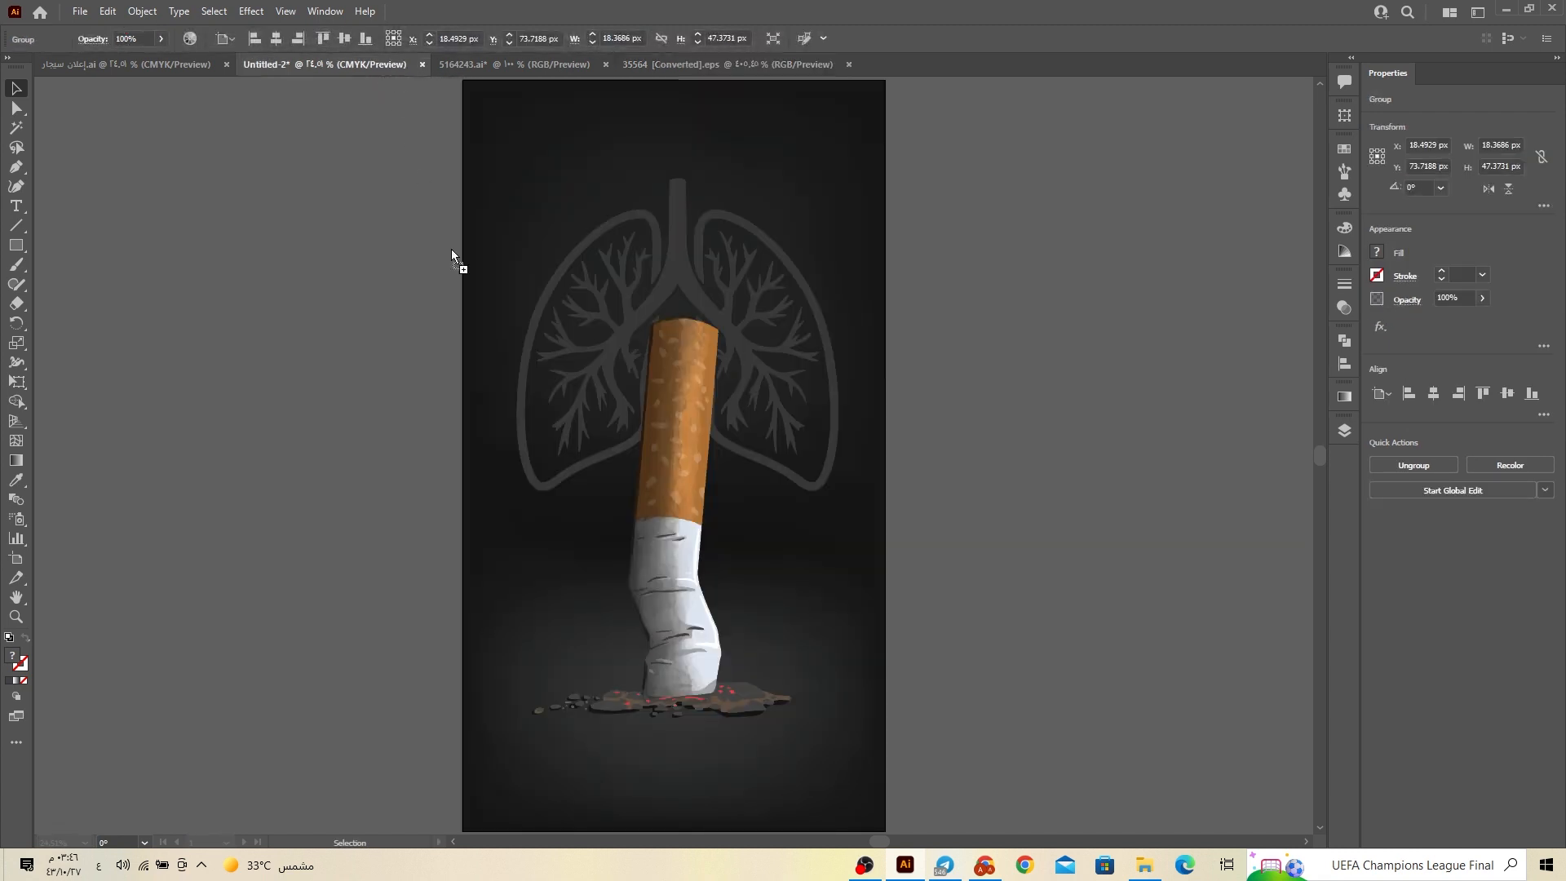
left_click_drag(587, 529, 776, 778)
left_click_drag(658, 635, 584, 473)
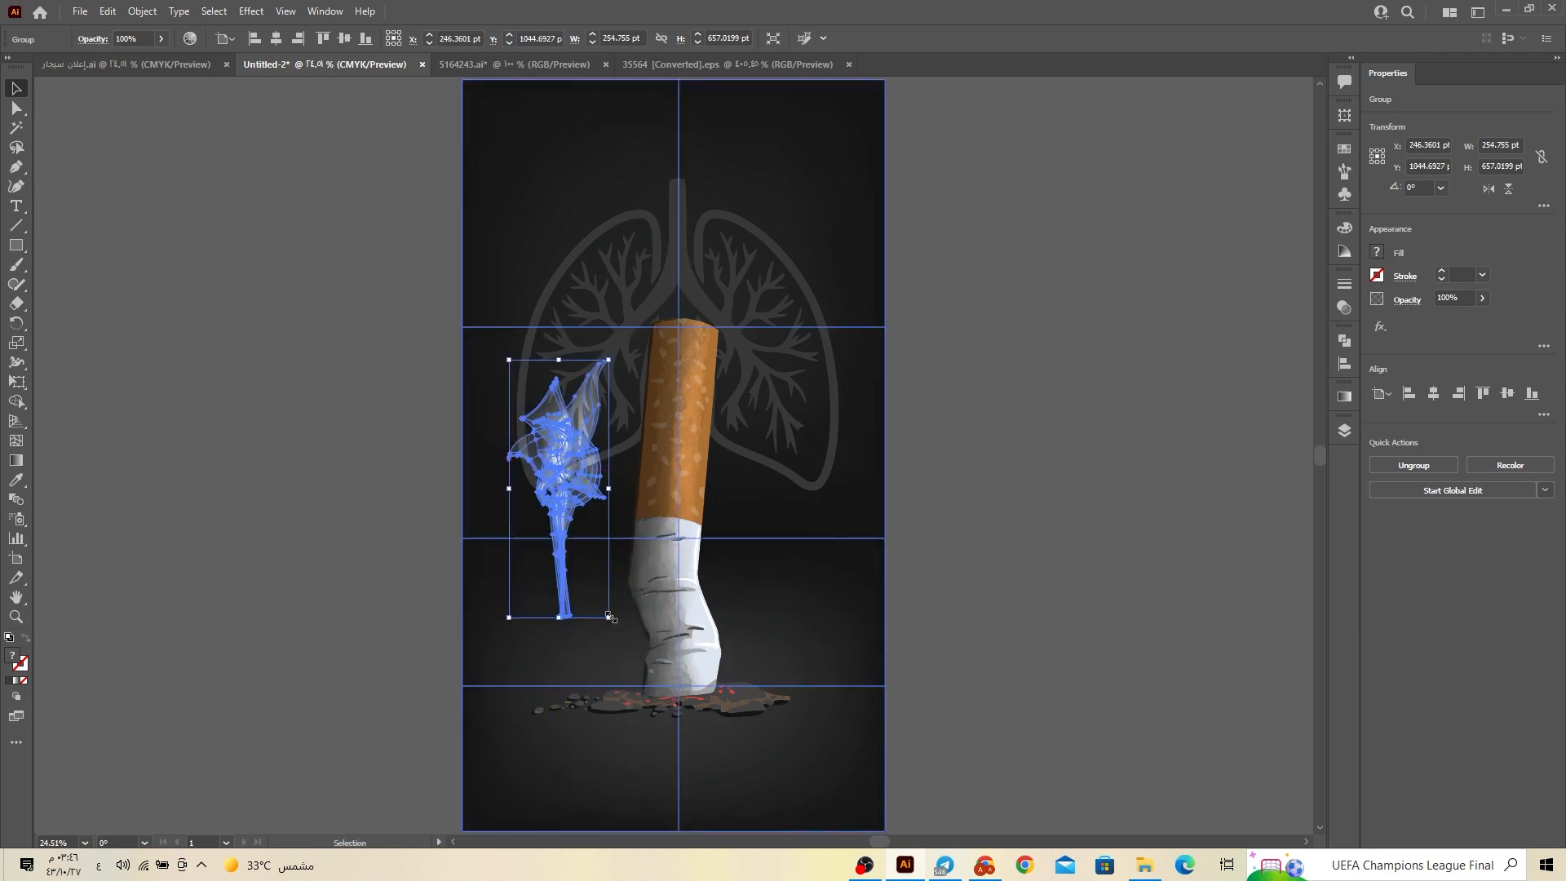
left_click_drag(610, 617, 708, 720)
left_click_drag(608, 663, 619, 630)
Shift the cigarette slightly right and nudge the smoke so its stem meets the cigarette's base
left_click(678, 613)
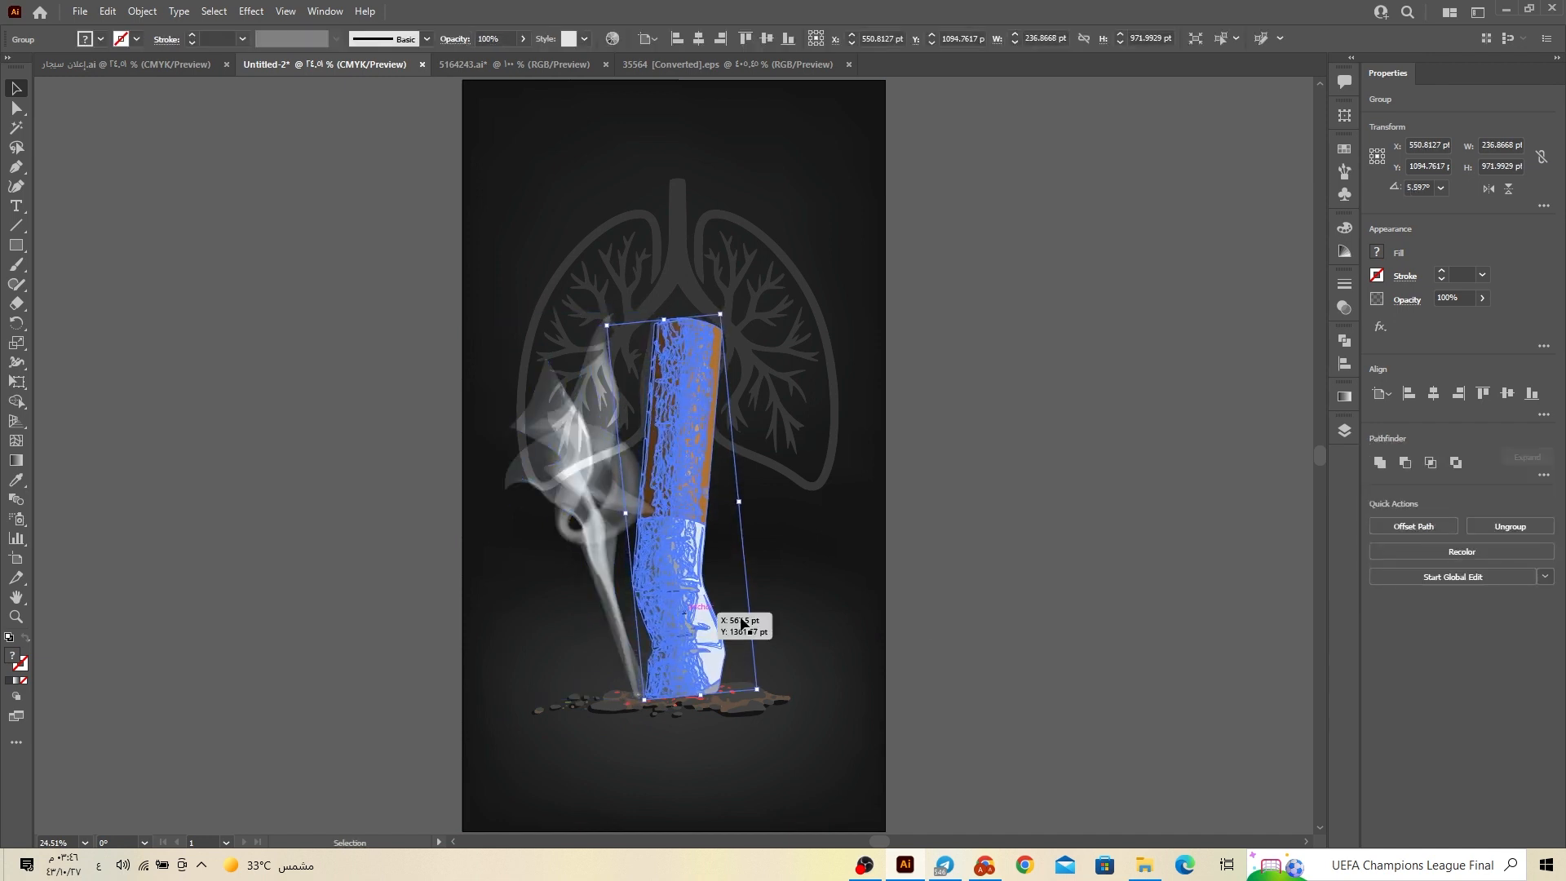
left_click(1034, 633)
left_click_drag(631, 648, 630, 652)
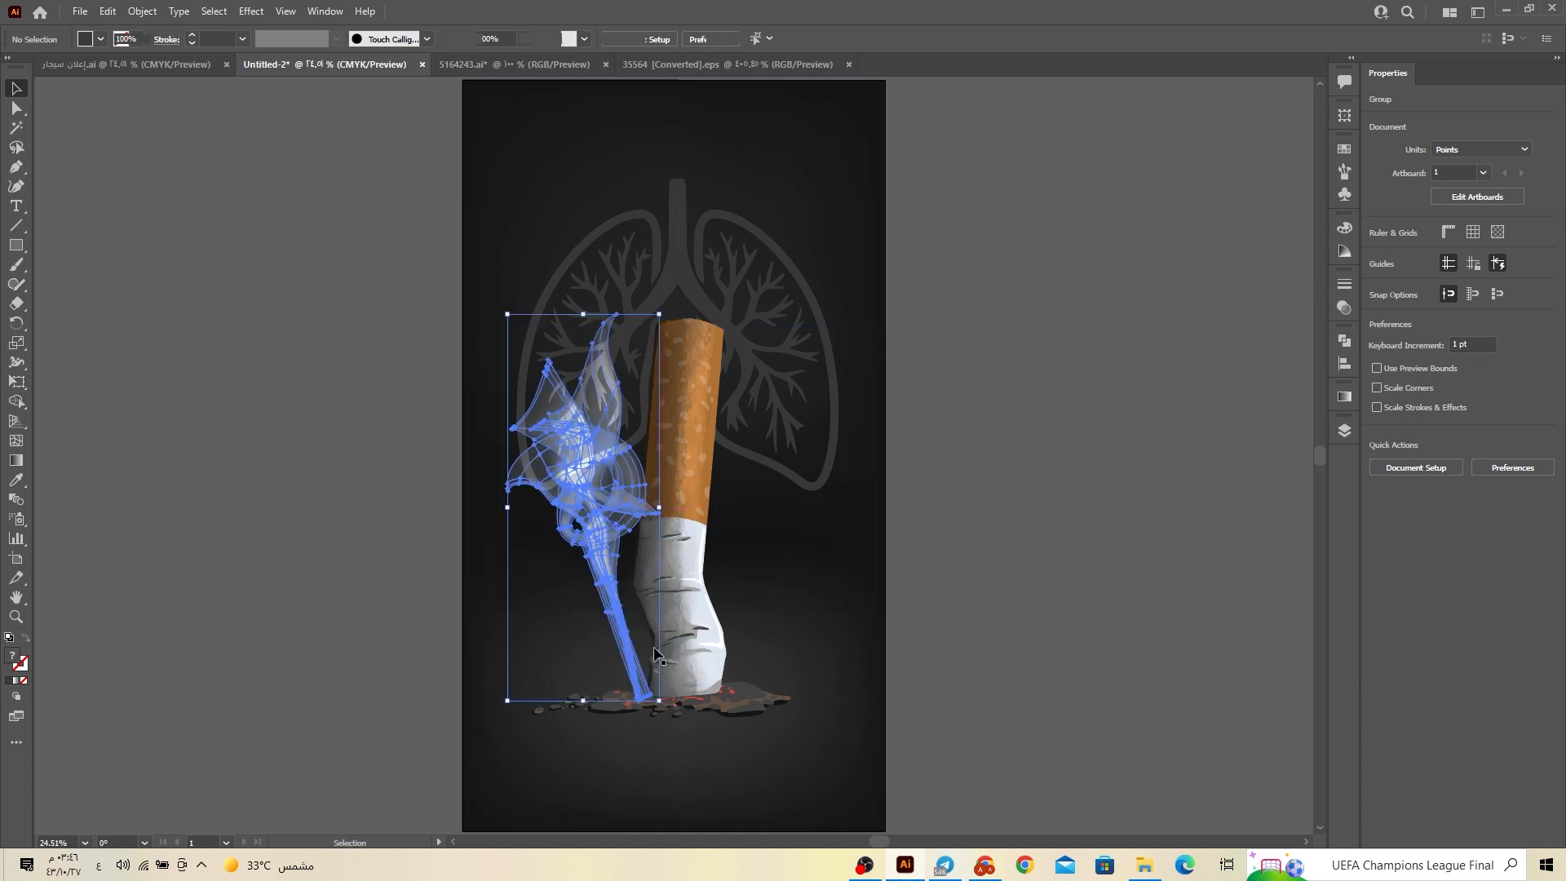
Move the smoke group behind the cigarette and ash but above the lungs in the stacking order, and set its opacity to 25%
left_click(1344, 426)
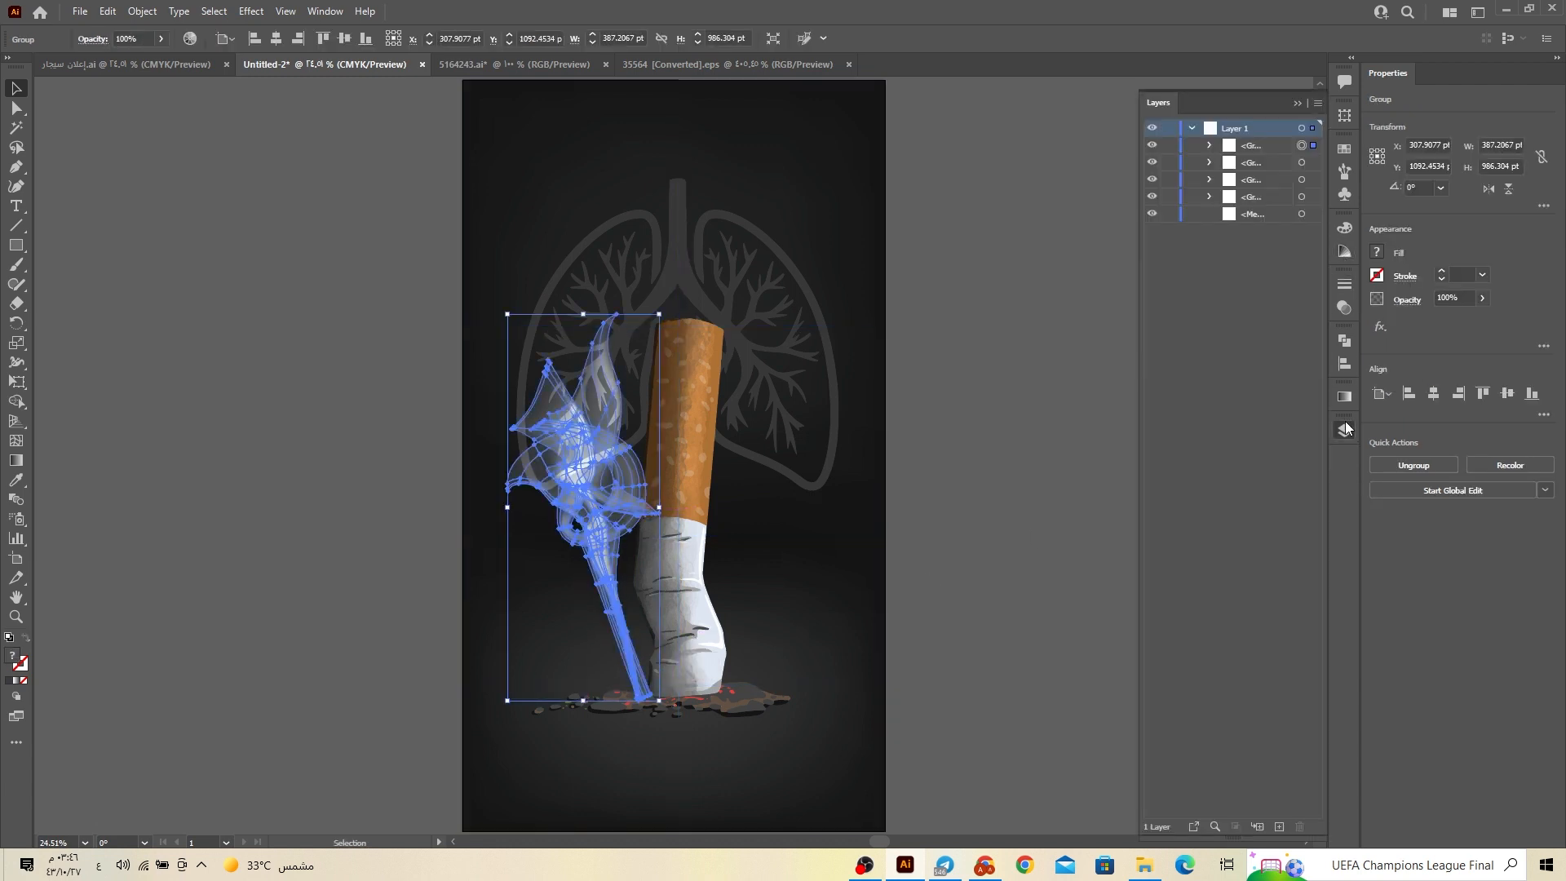
left_click_drag(1262, 145, 1258, 191)
left_click(1304, 105)
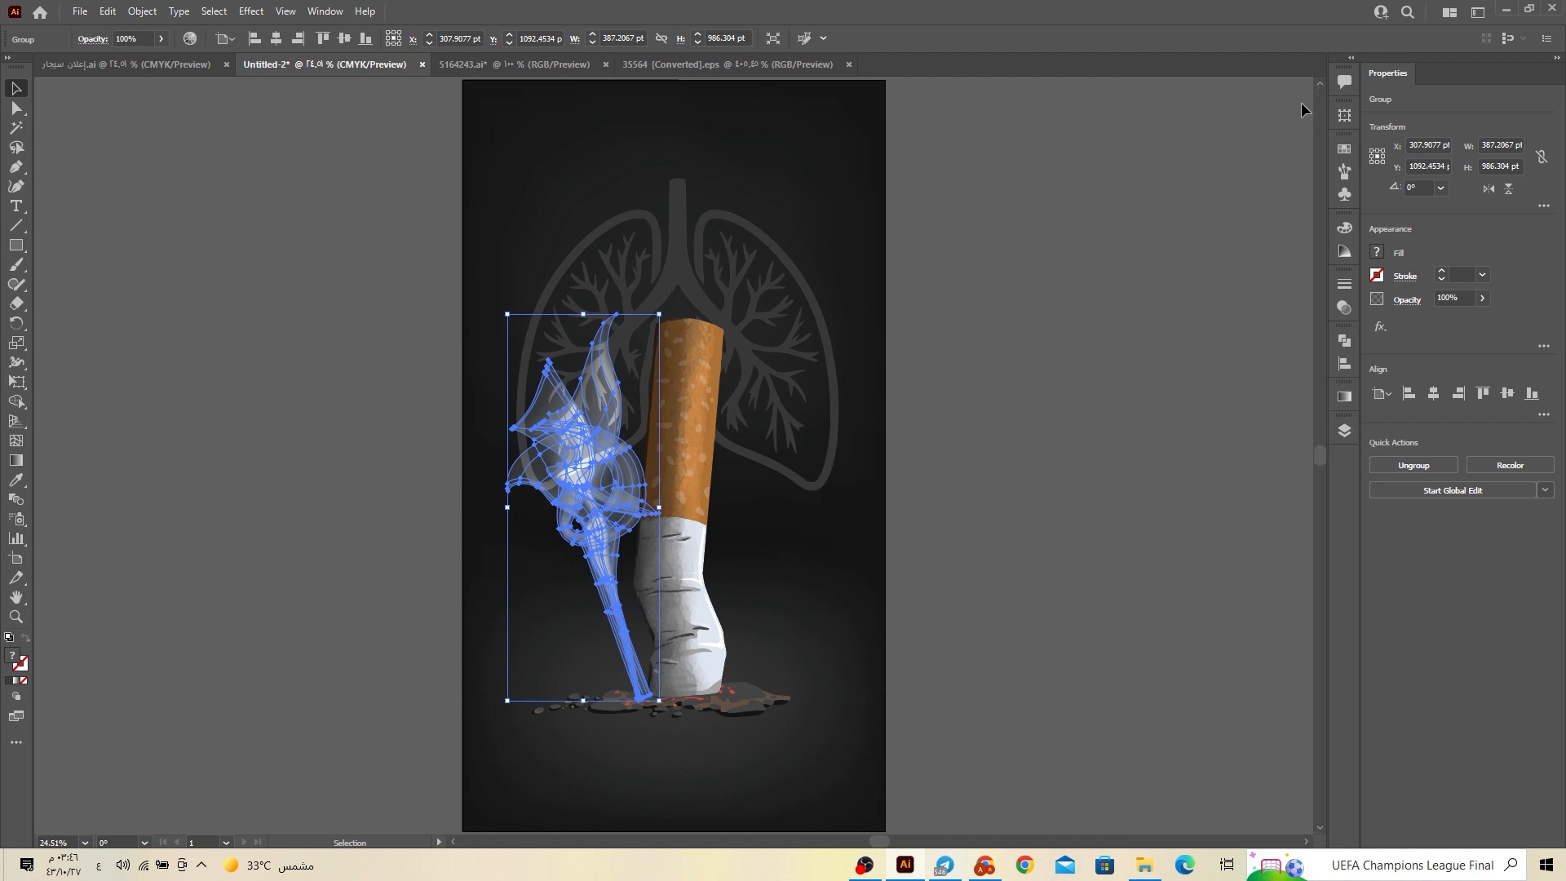
left_click(1439, 297)
key("Return")
left_click(1052, 310)
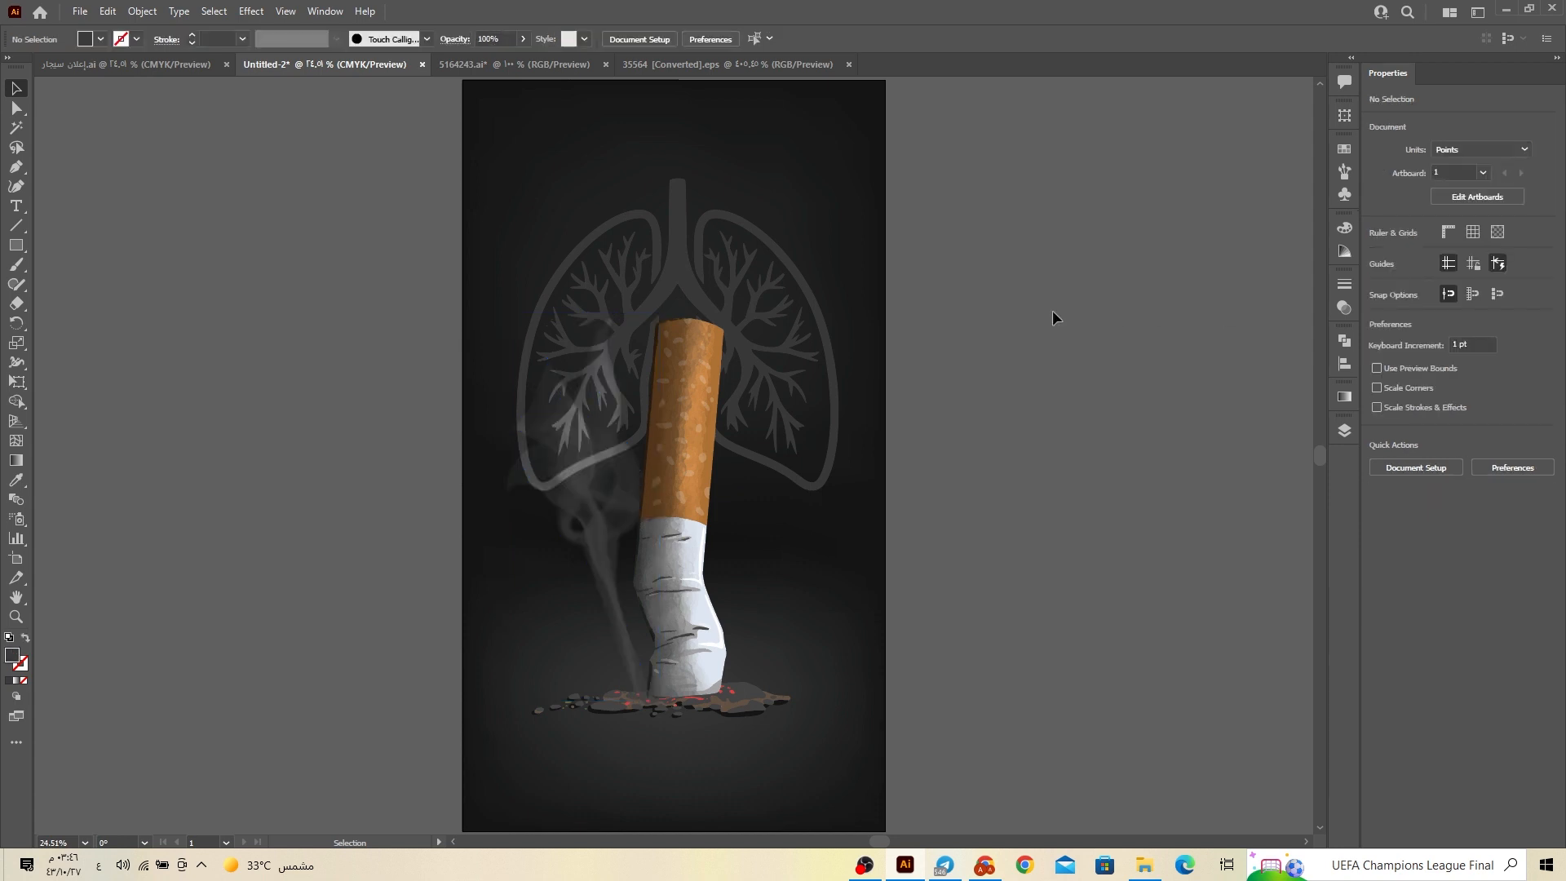
left_click(642, 557)
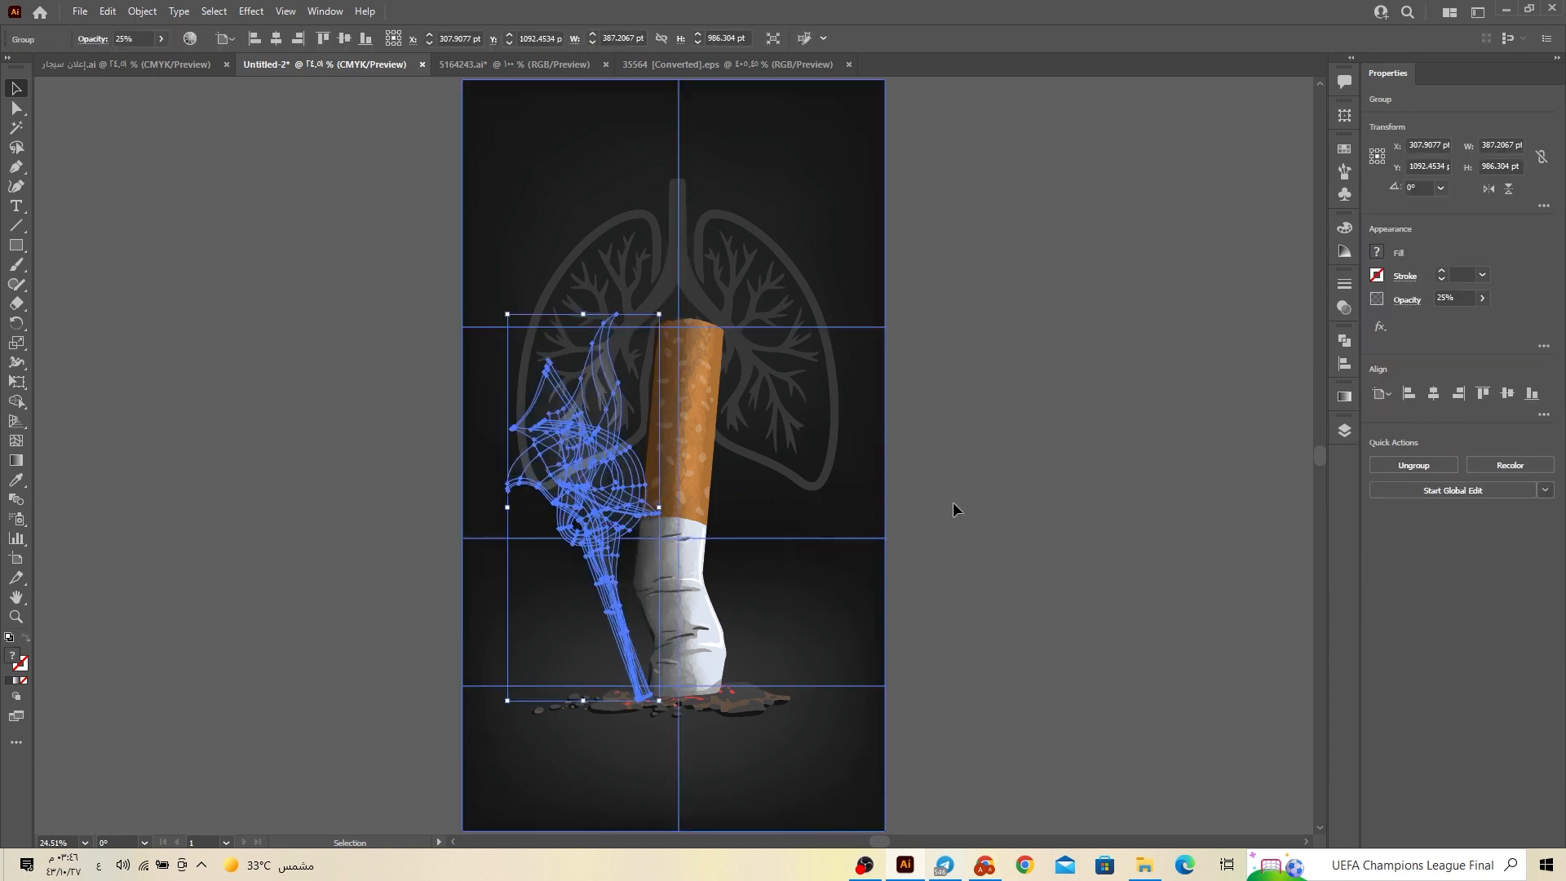
left_click(971, 497)
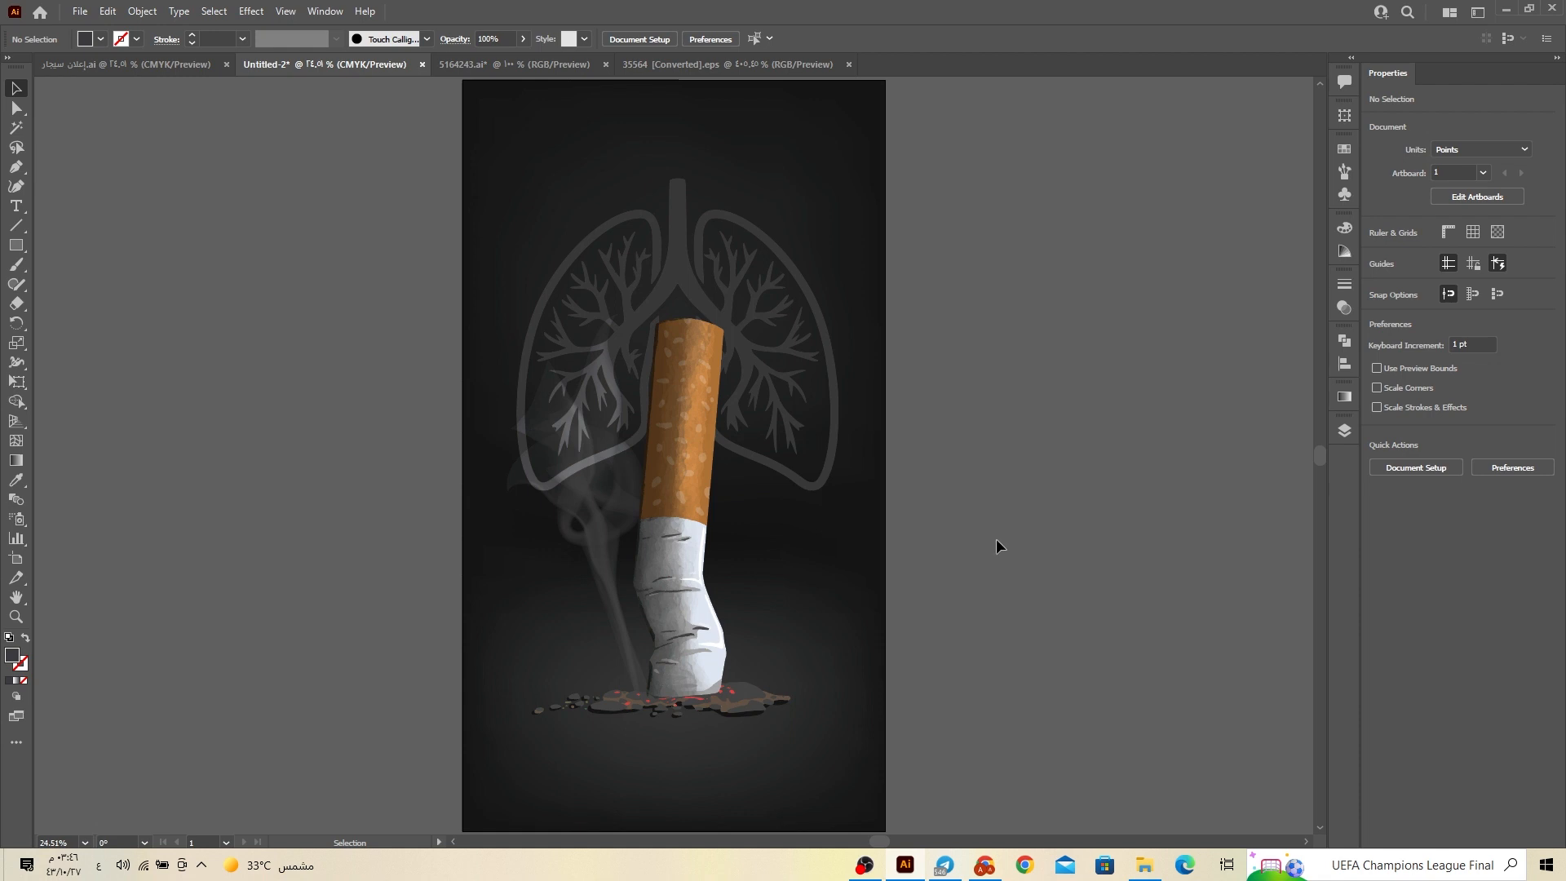
Add the grouped WORLD / NO-TOBACCO DAY title to the poster, centre it horizontally and move it up above the cigarette
left_click(684, 214)
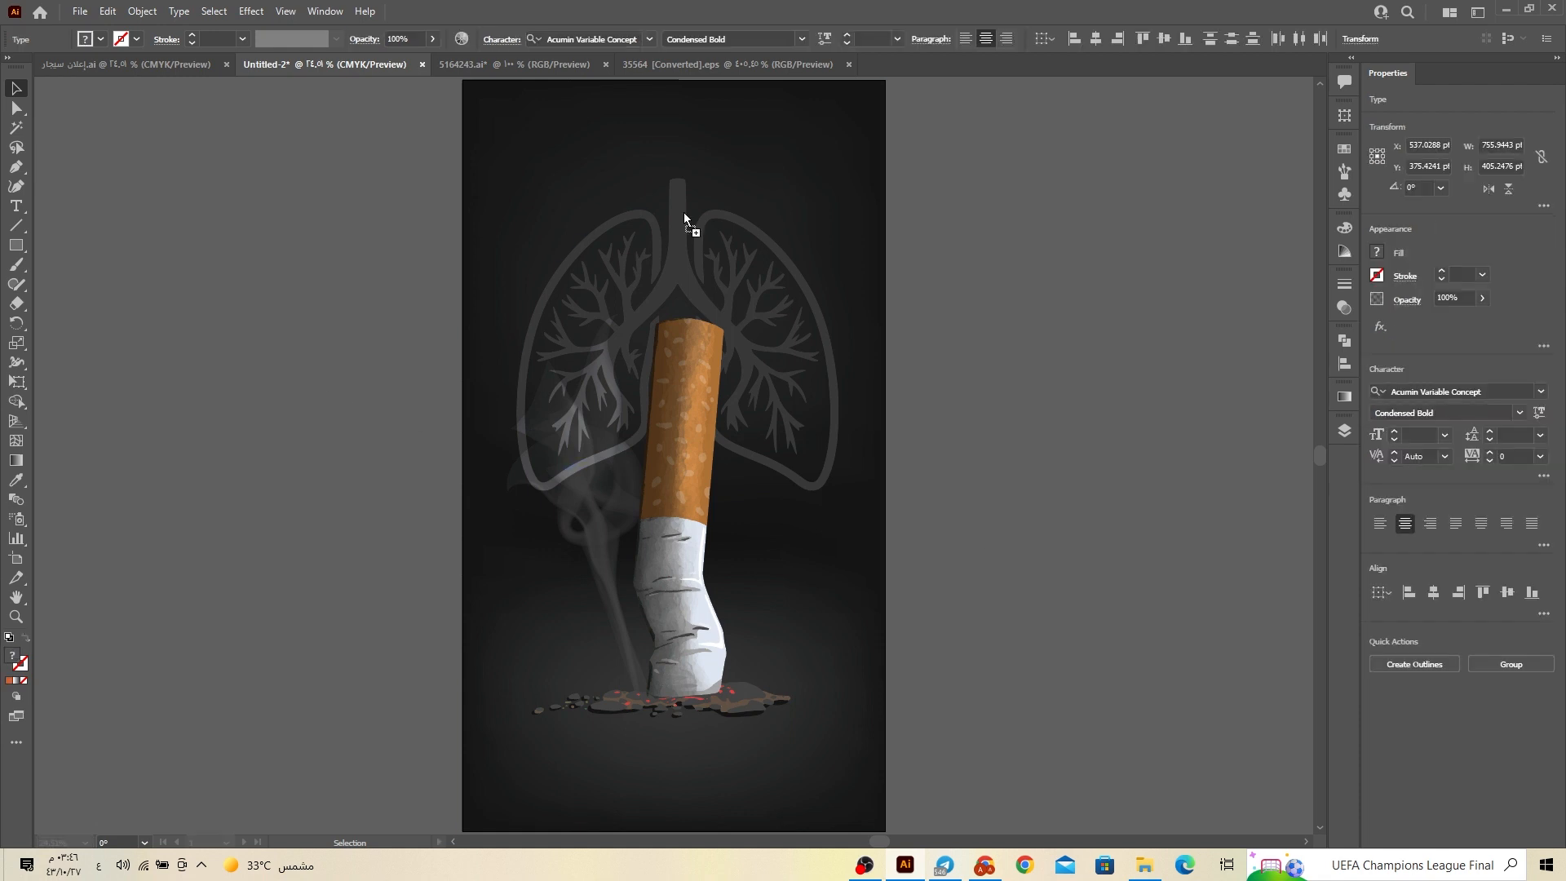
left_click_drag(683, 212, 663, 207)
key("ctrl+g")
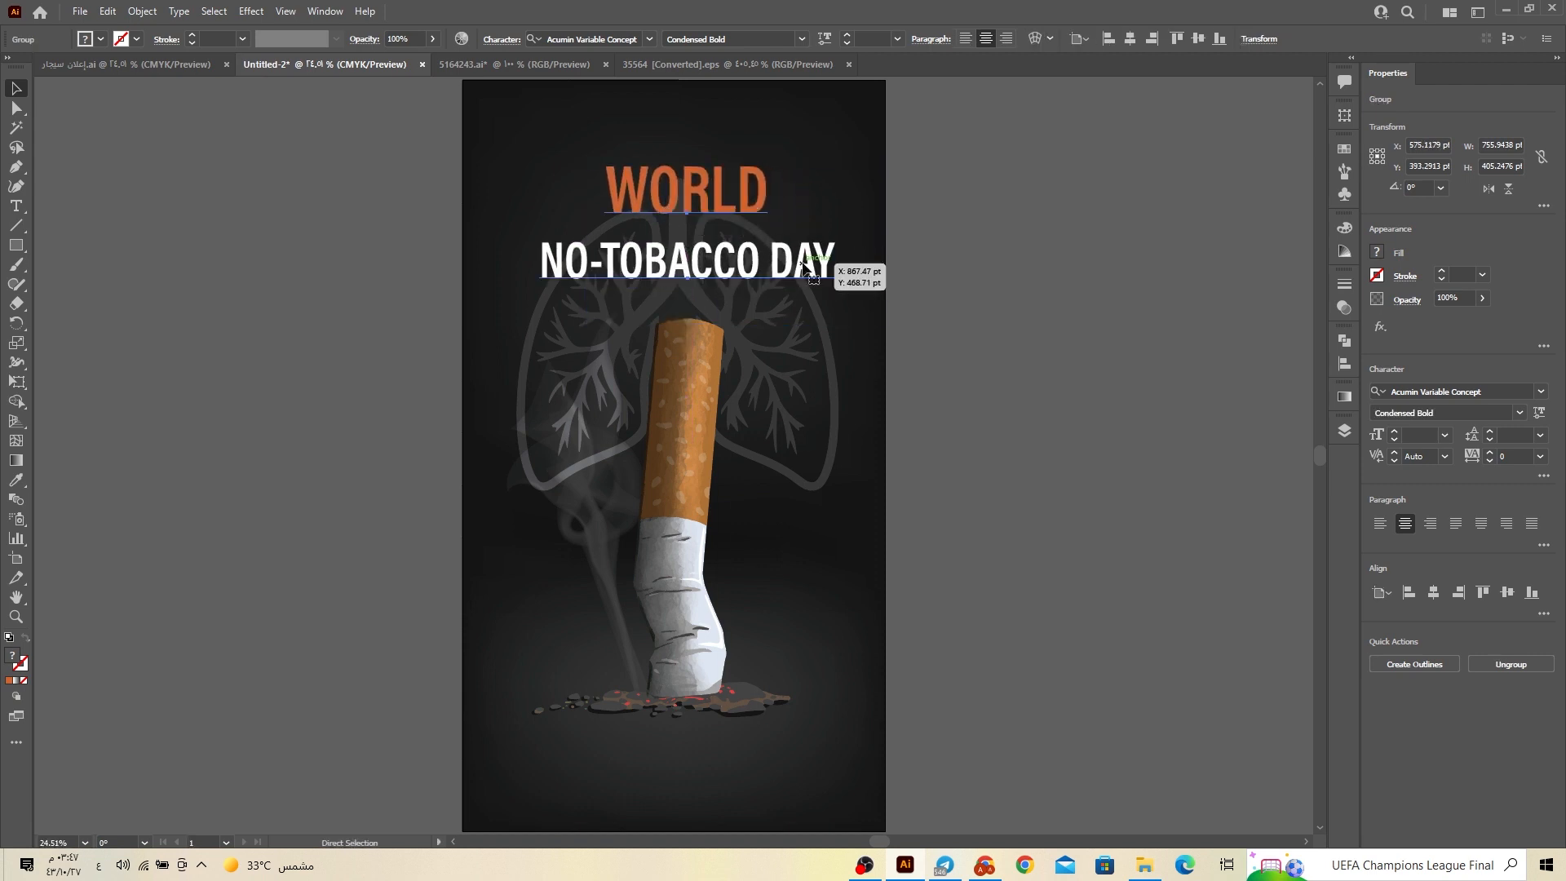
left_click(1434, 593)
left_click(957, 355)
left_click_drag(689, 255, 687, 235)
left_click(1076, 370)
Select the lungs, smoke, cigarette and ash without the background and title, and move them slightly down the poster
left_click(692, 426)
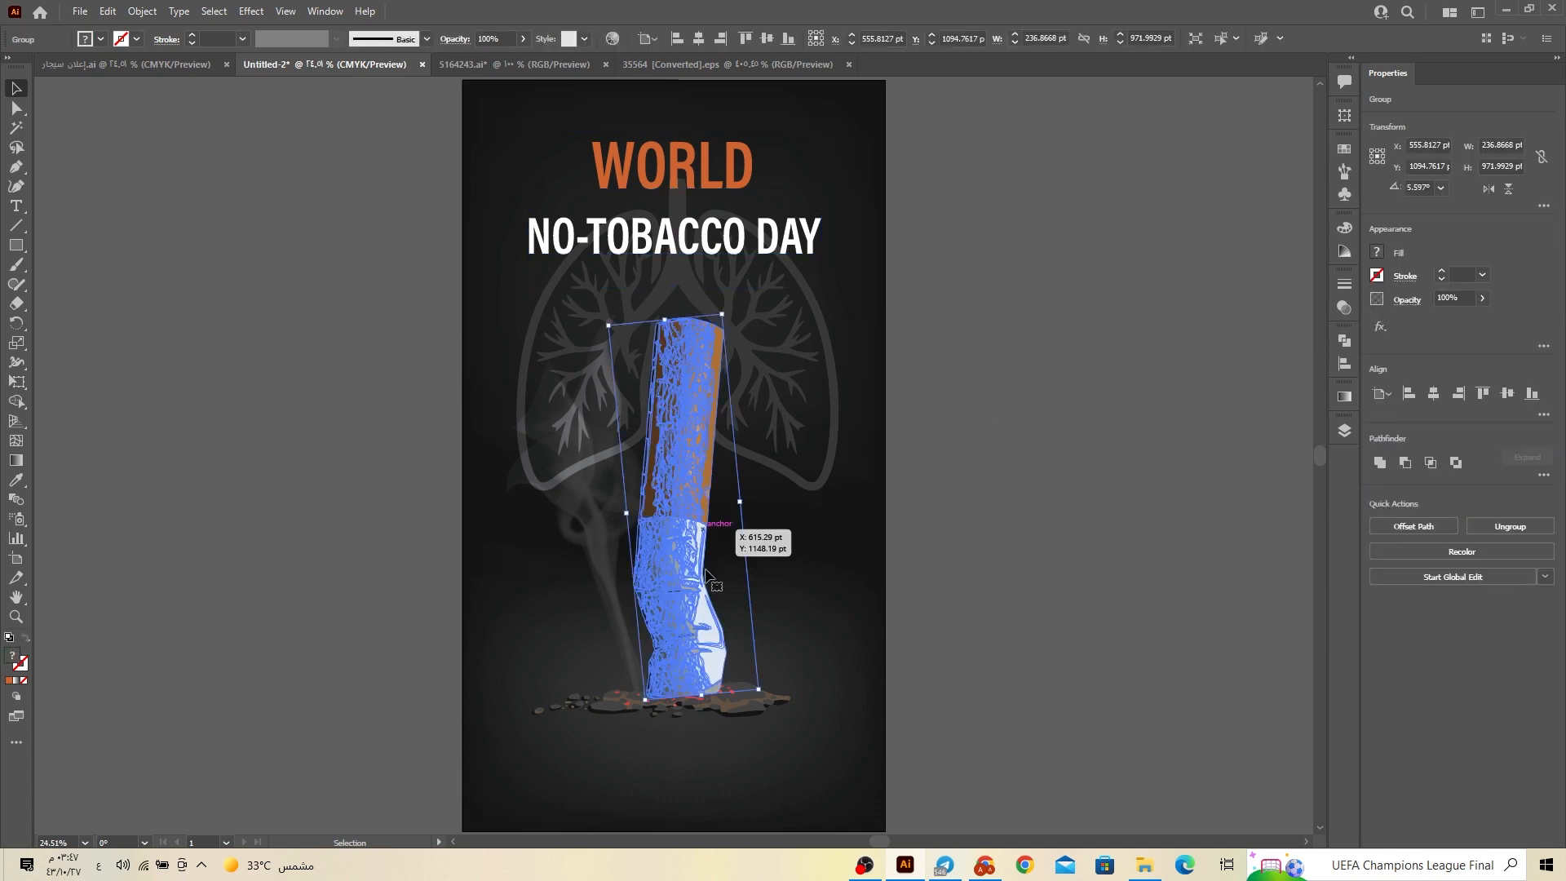
left_click(988, 326)
left_click_drag(579, 523, 474, 705)
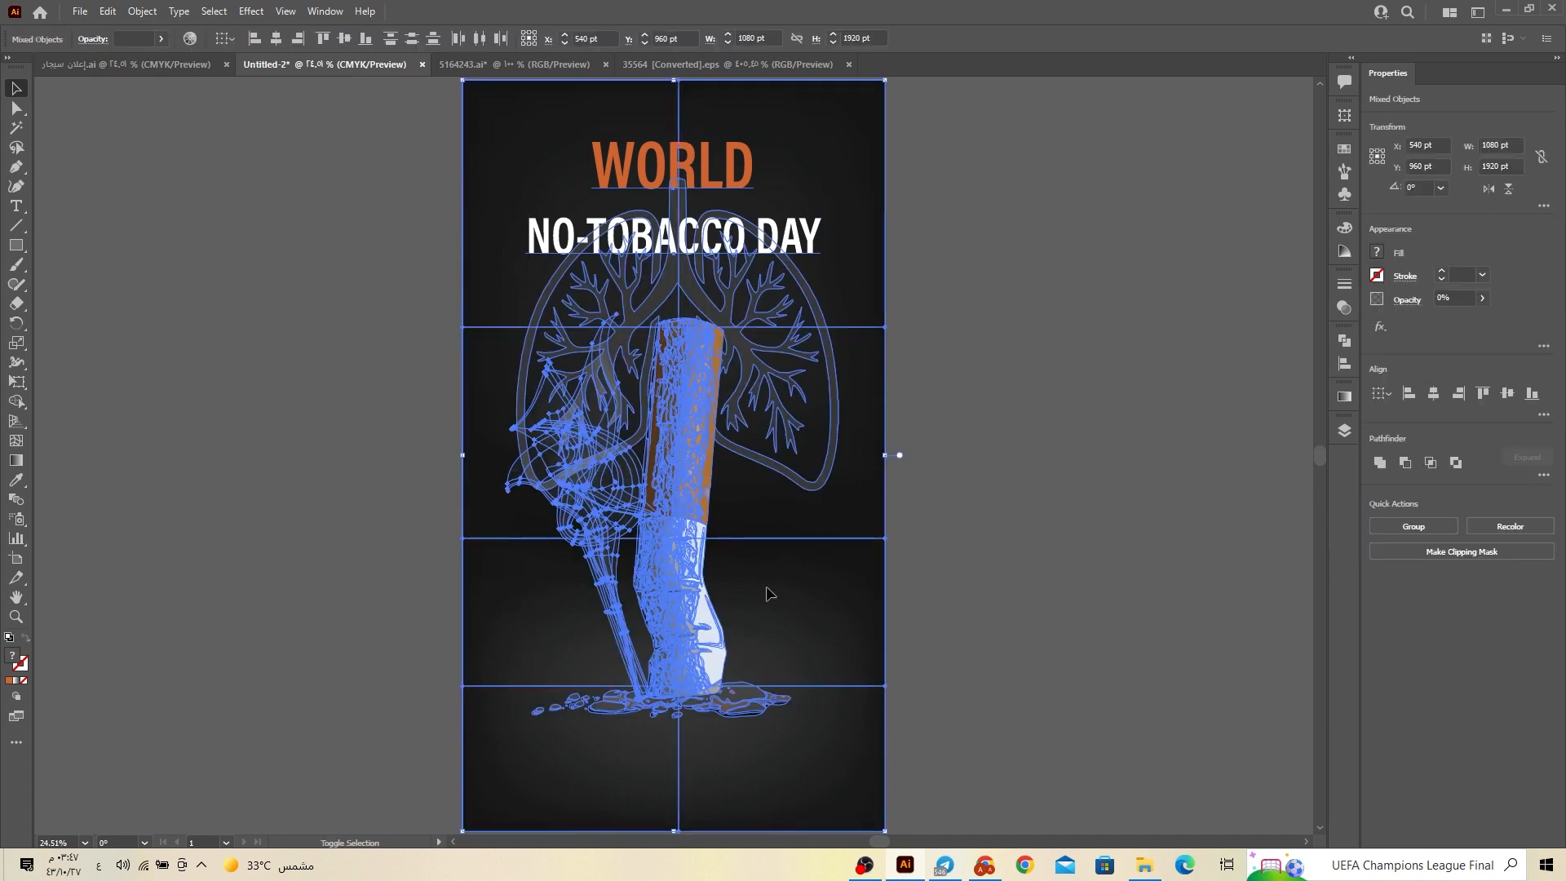
left_click(840, 600, "shift")
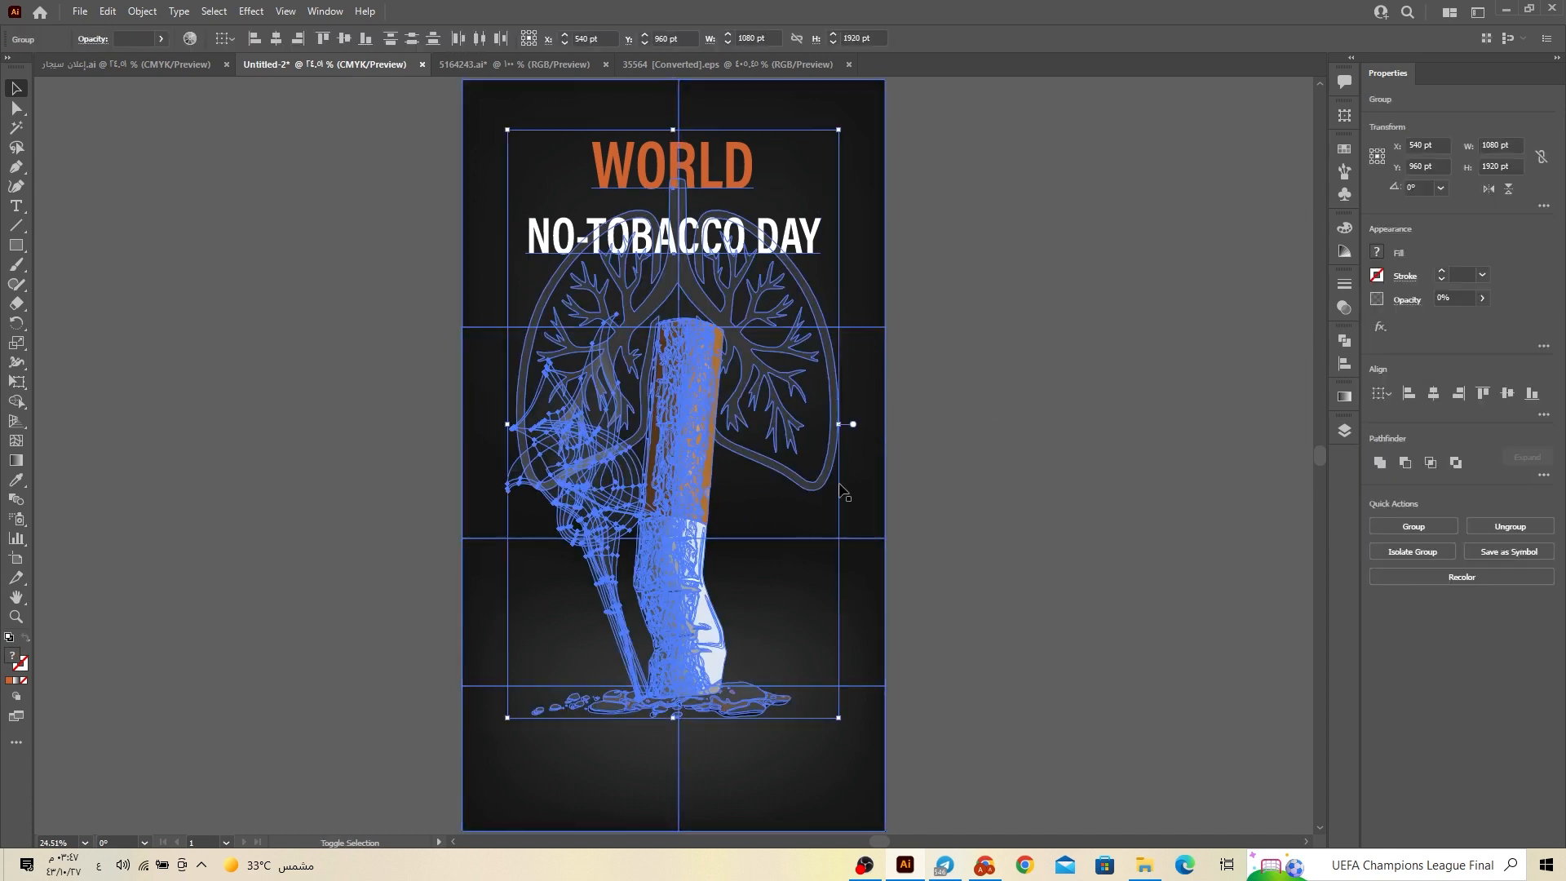
left_click(721, 185, "shift")
left_click_drag(698, 306, 698, 324)
left_click(907, 313)
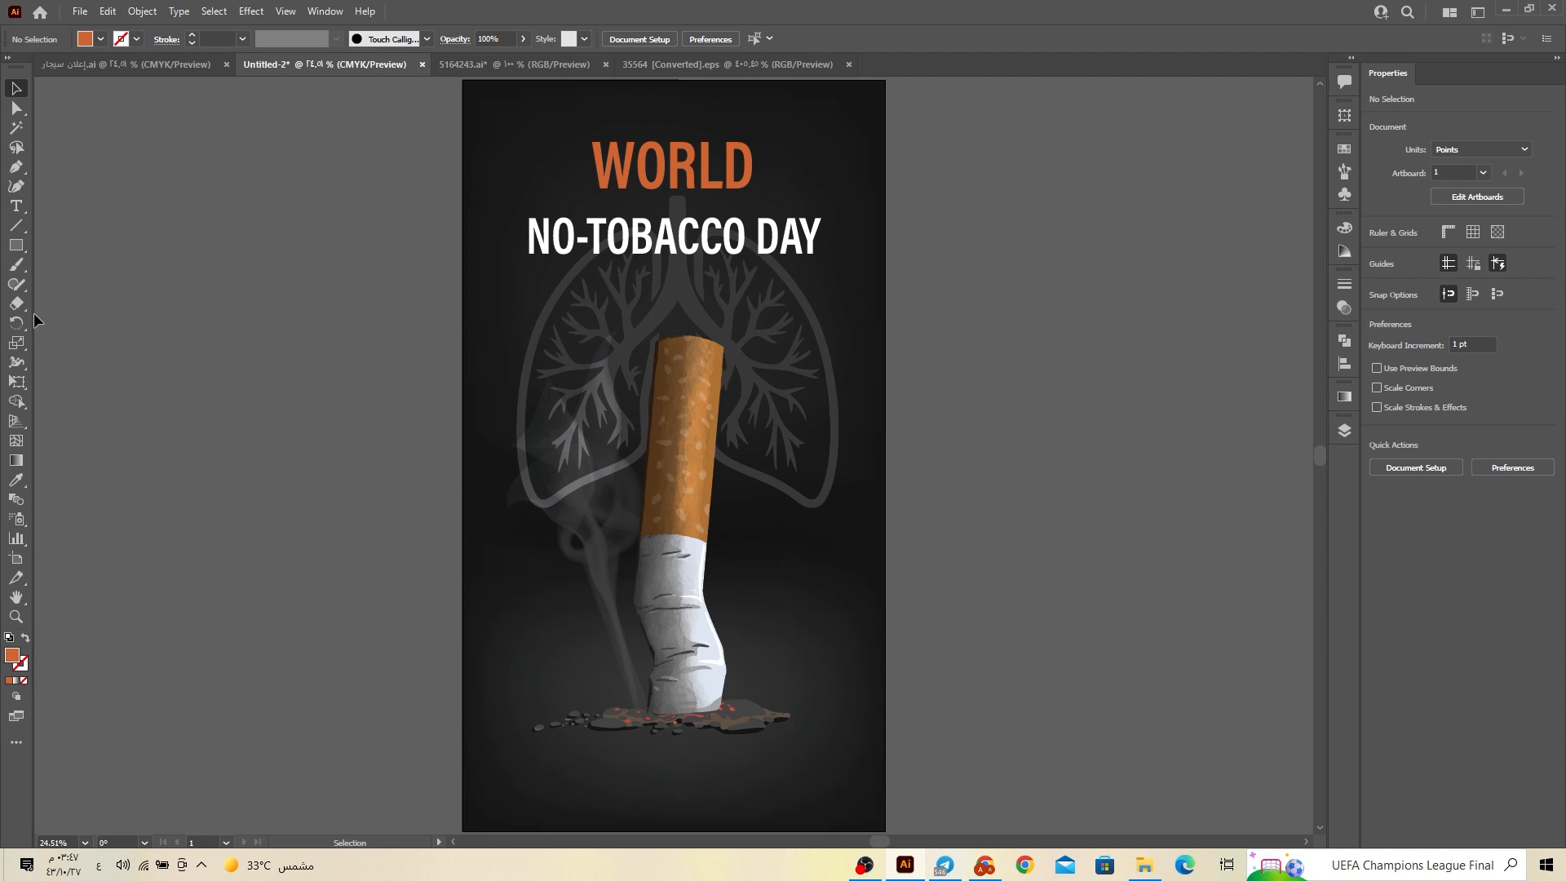
Draw a Pencil curve about 350 pt wide and 433 pt high from the right of WORLD around NO-TOBACCO DAY to the cigarette's top
left_click_drag(16, 284, 70, 307)
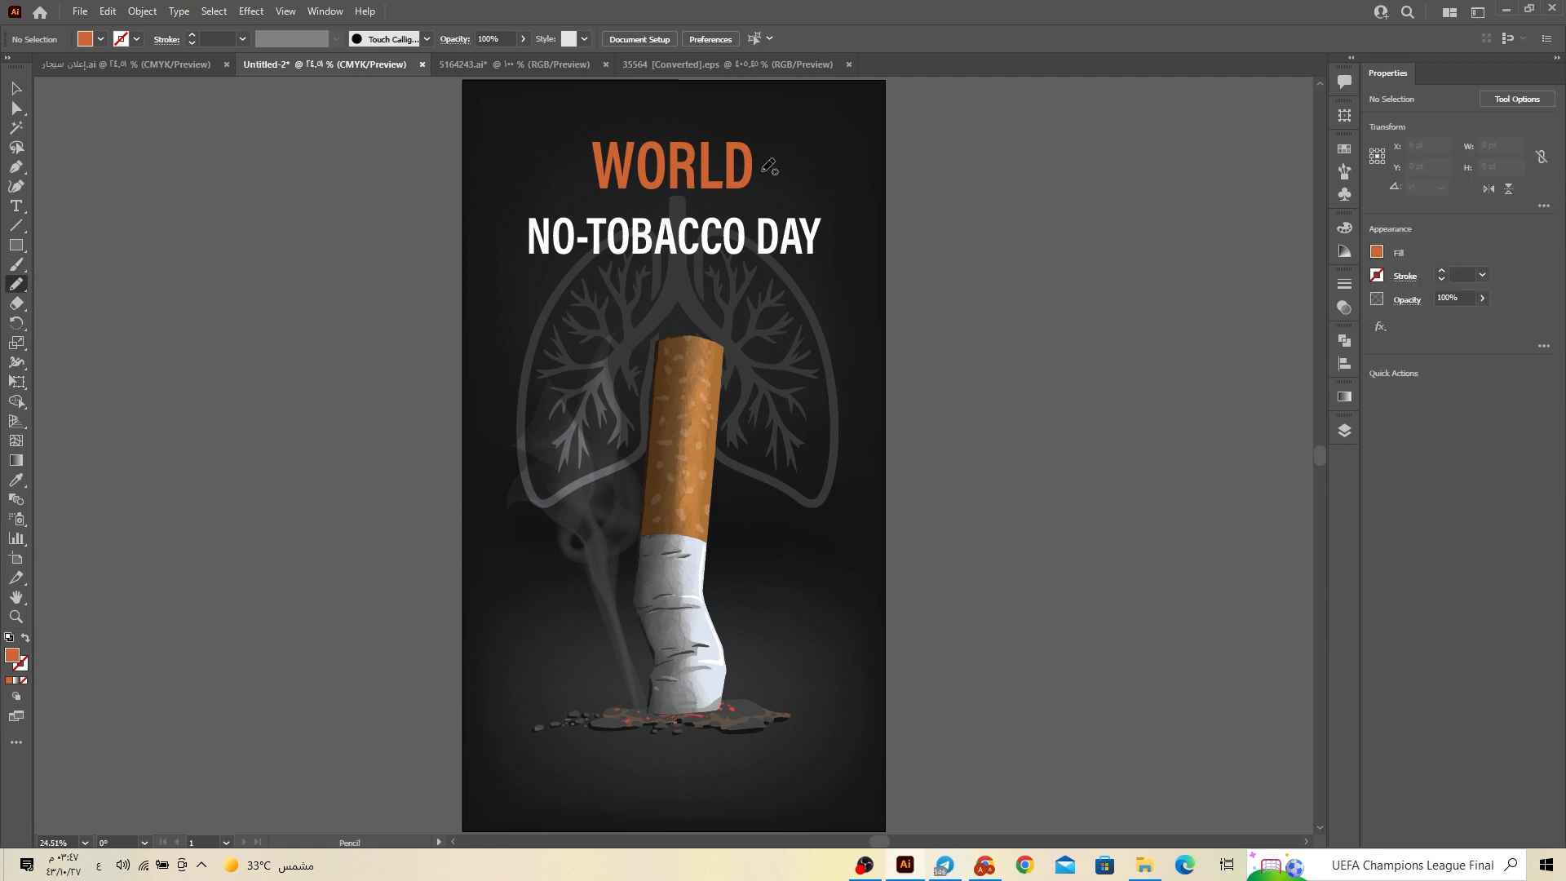
left_click_drag(708, 329, 706, 330)
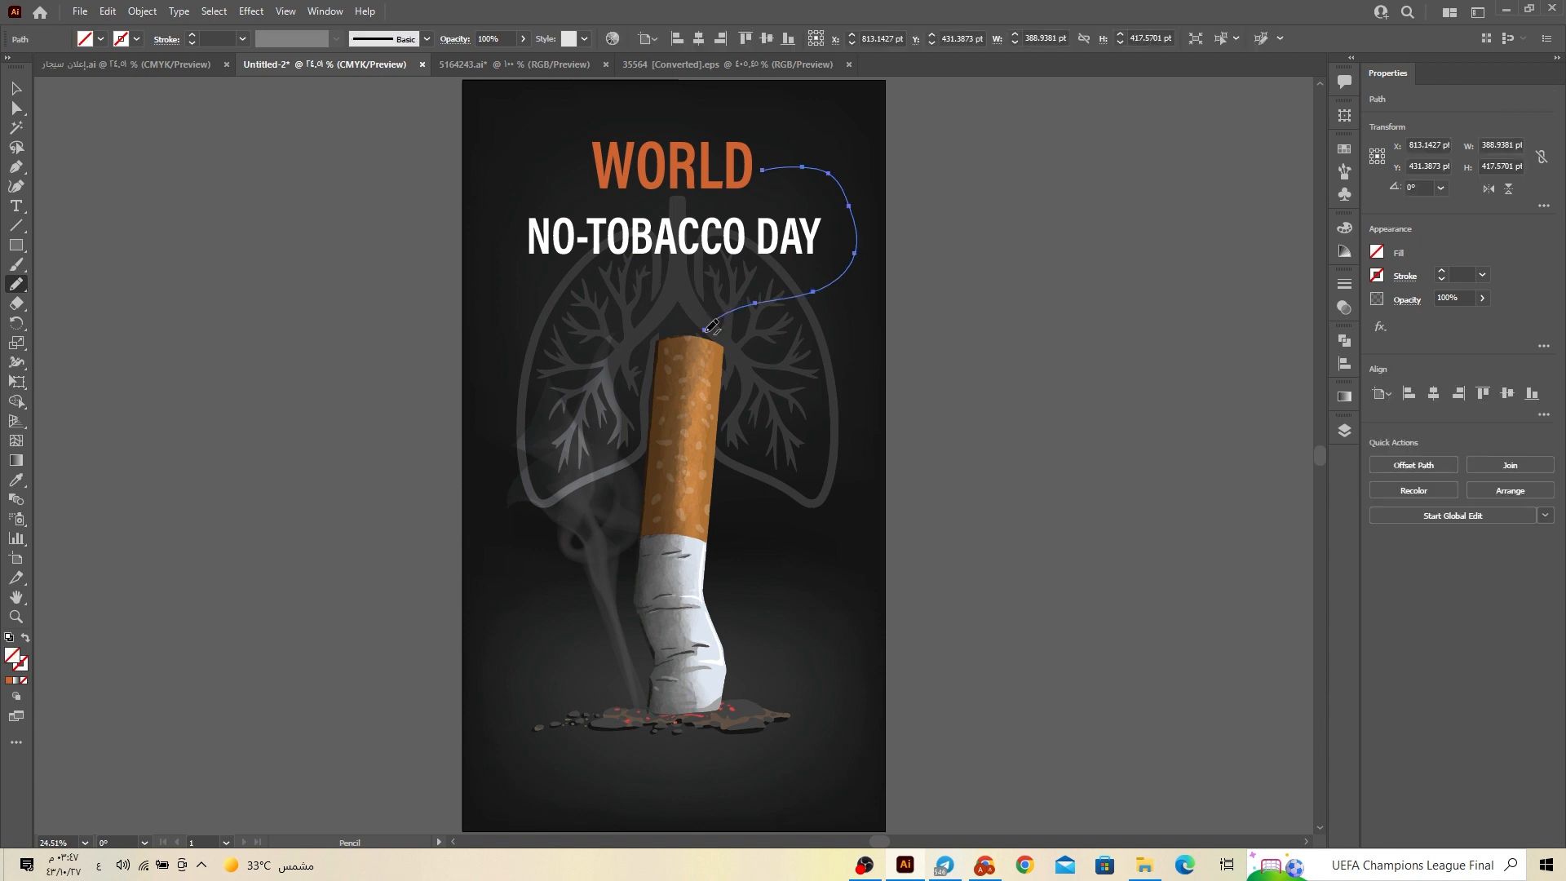
key("ctrl+z")
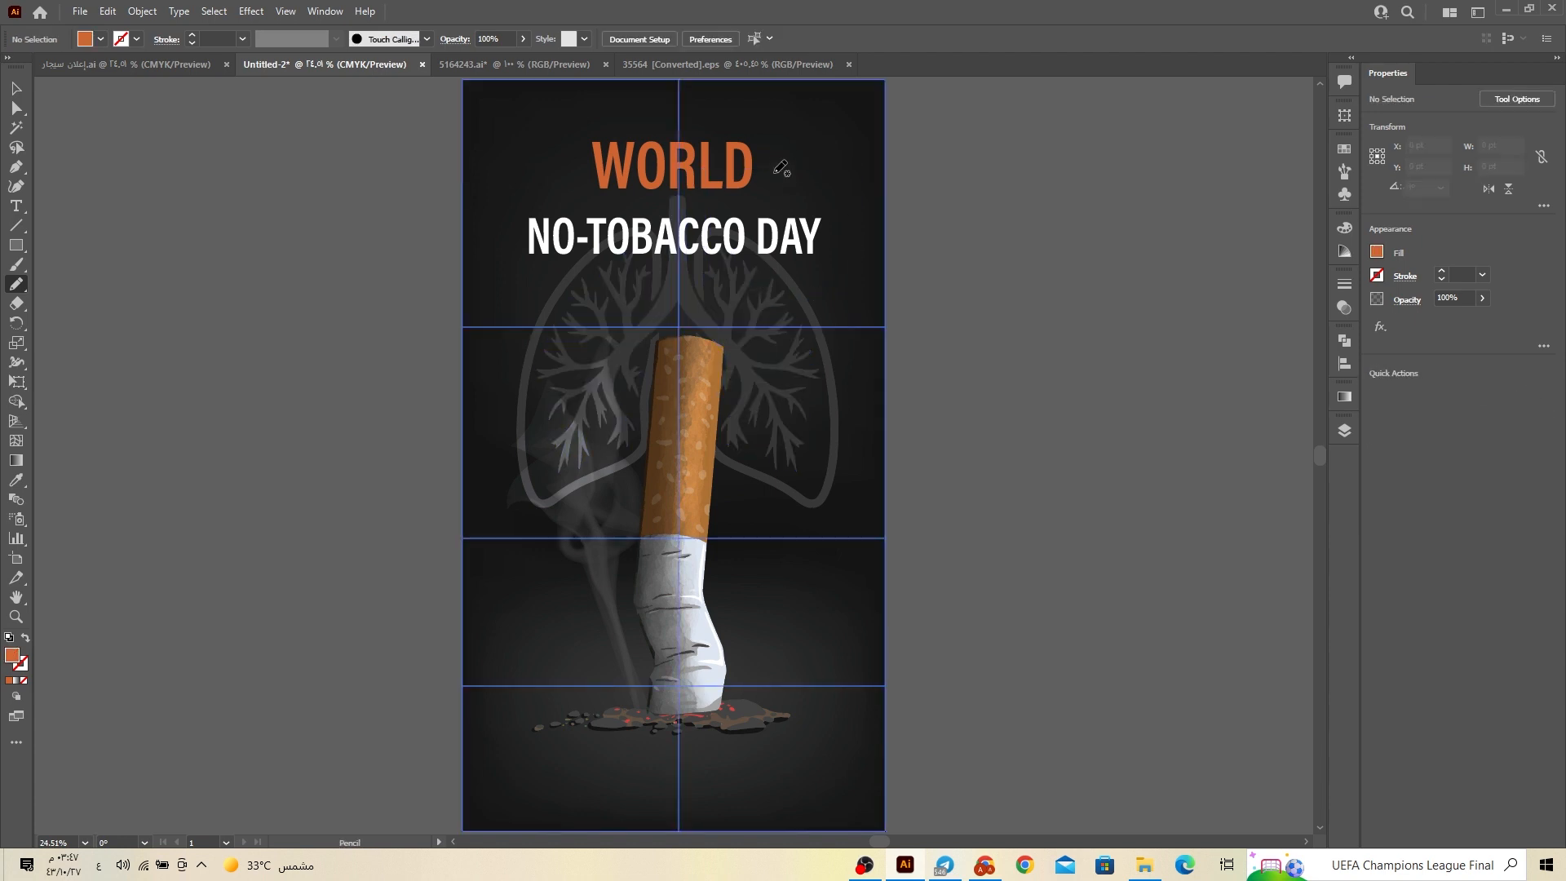
left_click_drag(850, 257, 848, 260)
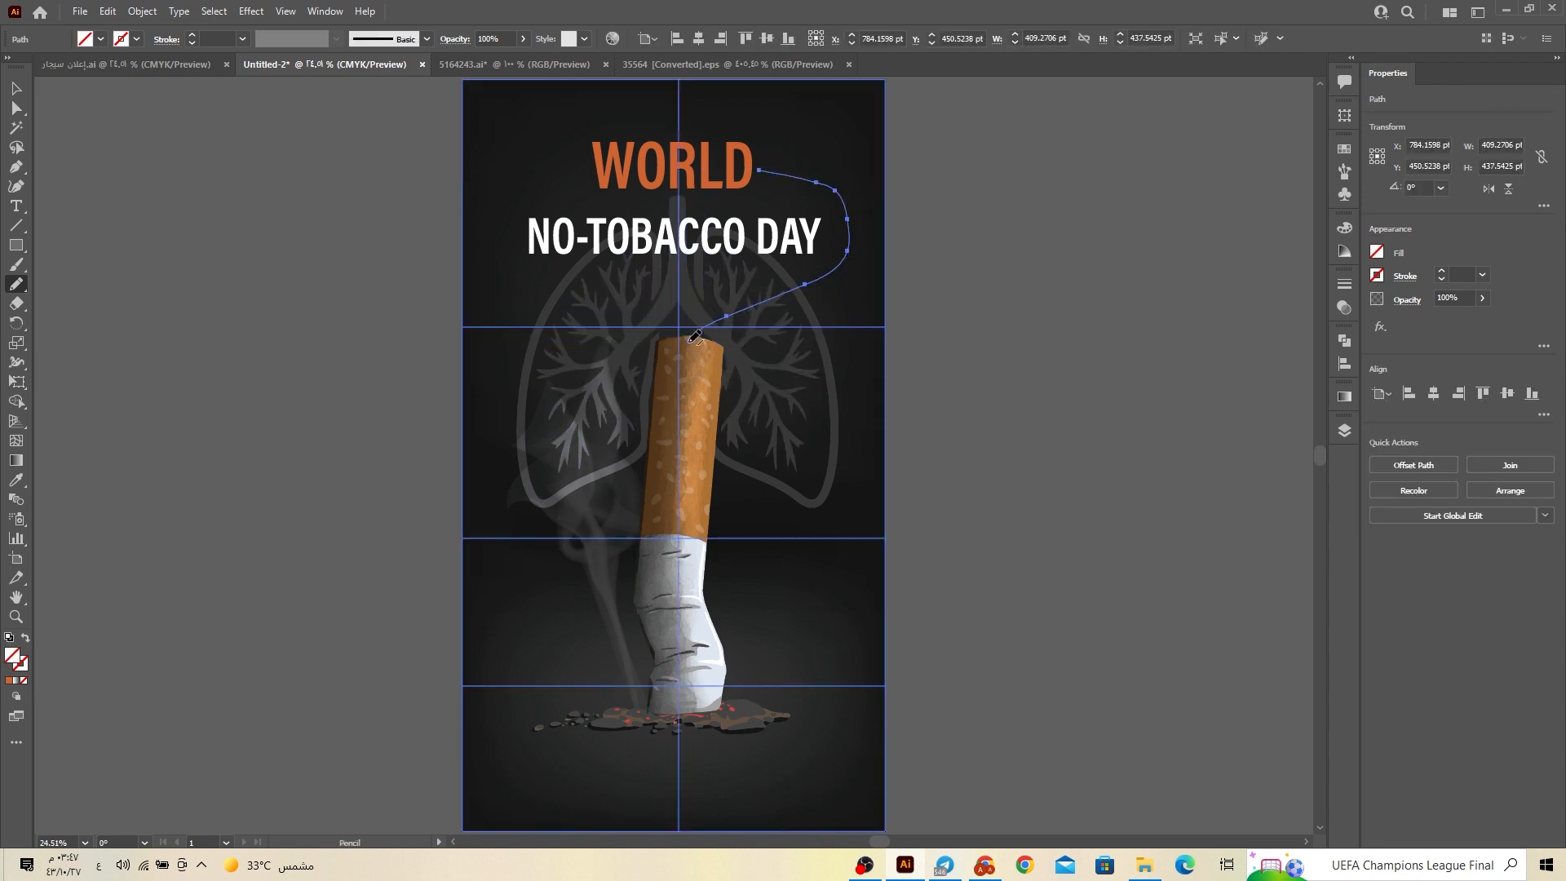
key("ctrl+z")
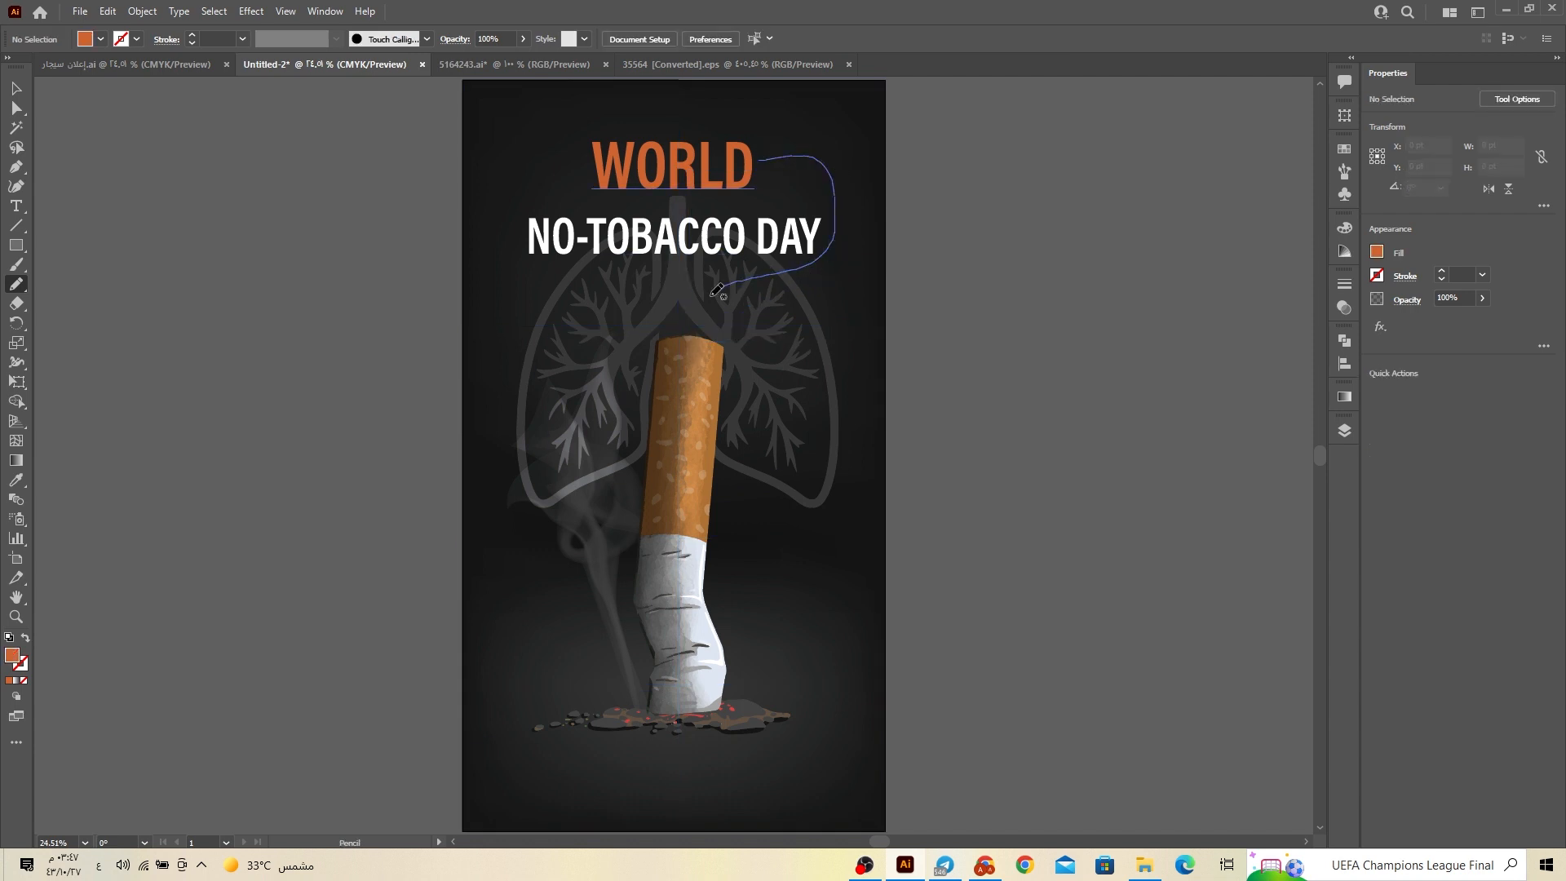
left_click_drag(717, 290, 697, 325)
left_click(16, 88)
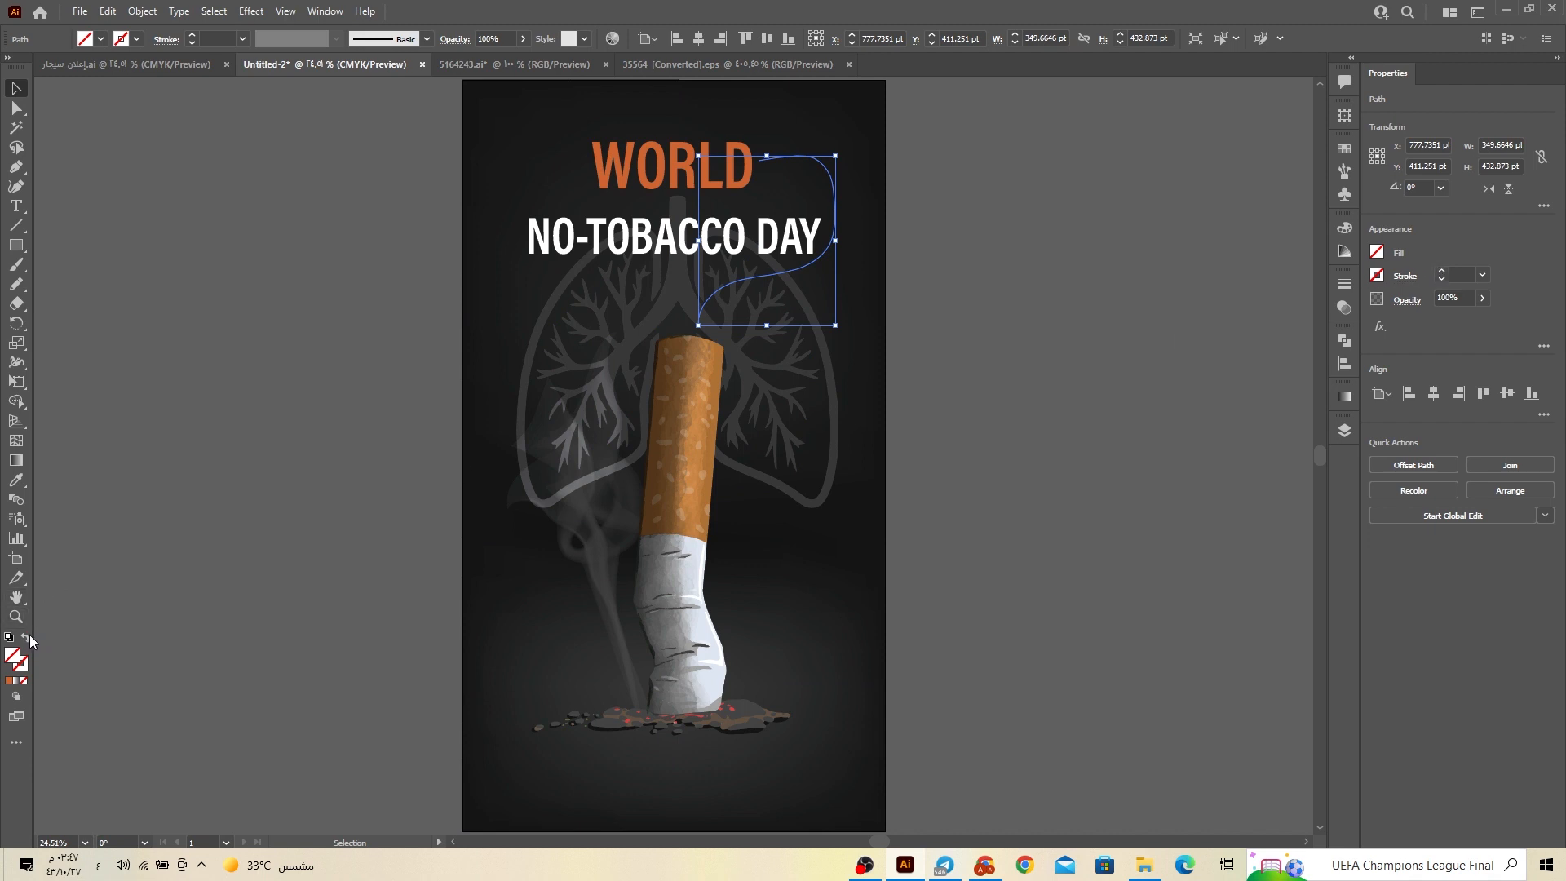
Sample WORLD's orange onto the curve and make it an unfilled stroke with a 5 pt weight
left_click(16, 480)
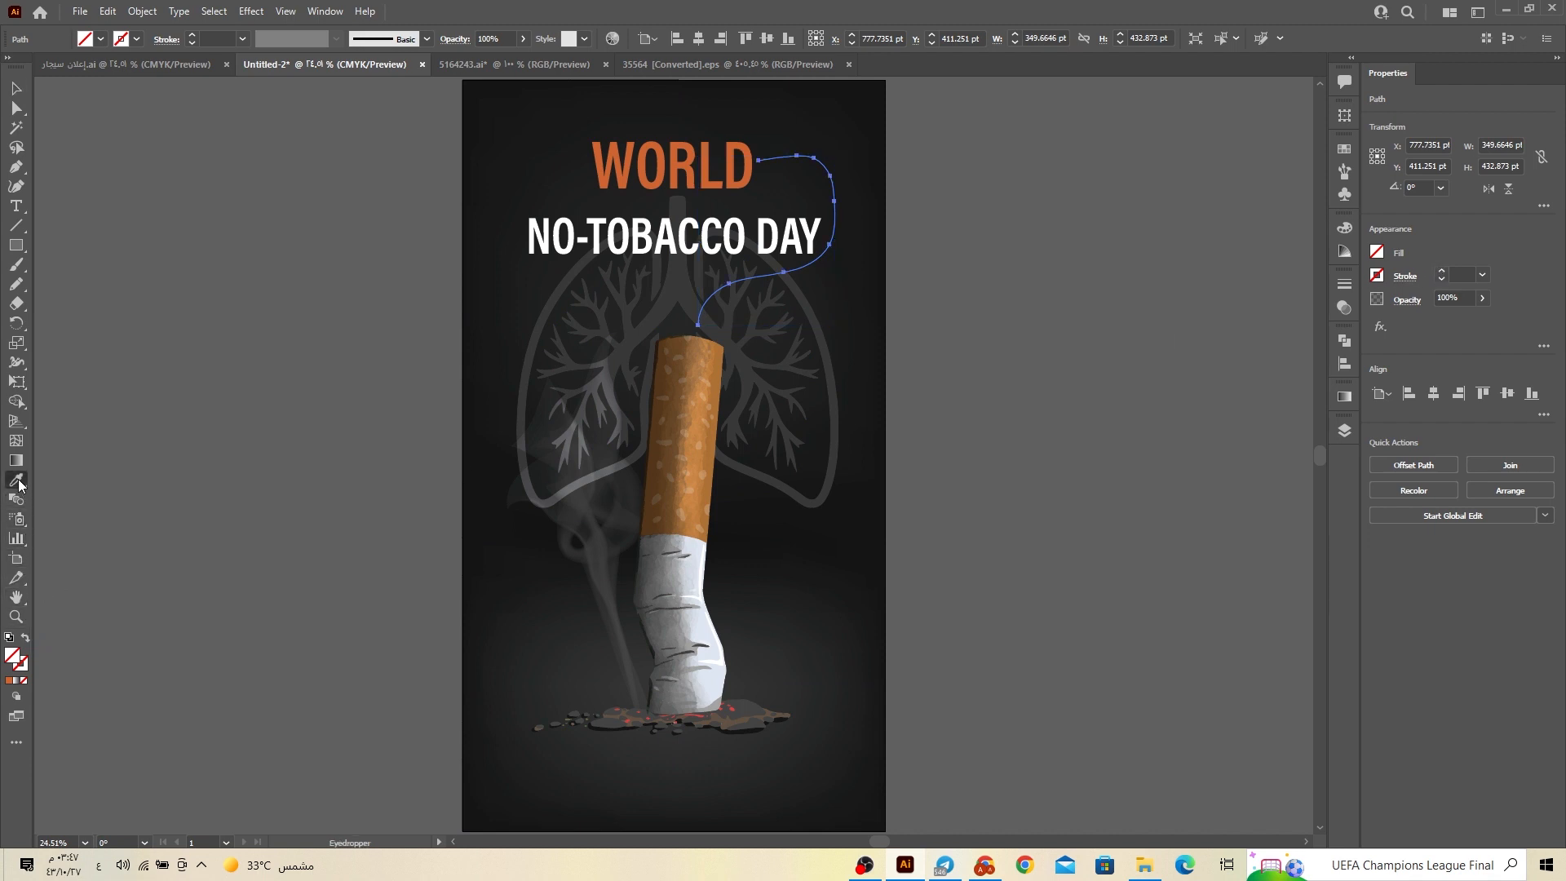
left_click(661, 172)
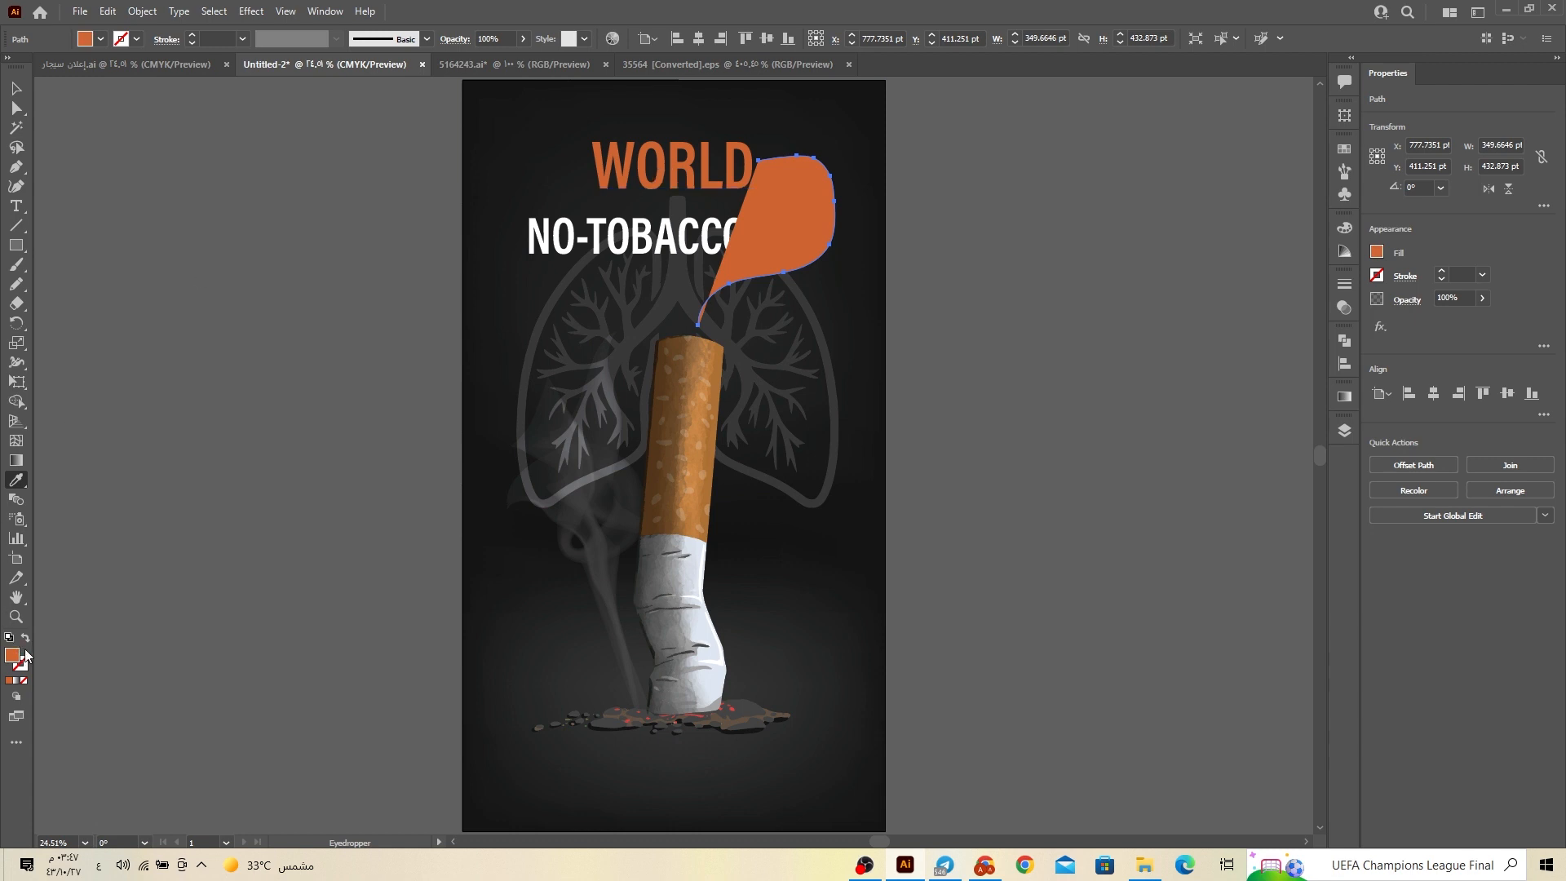
left_click(26, 637)
left_click(16, 87)
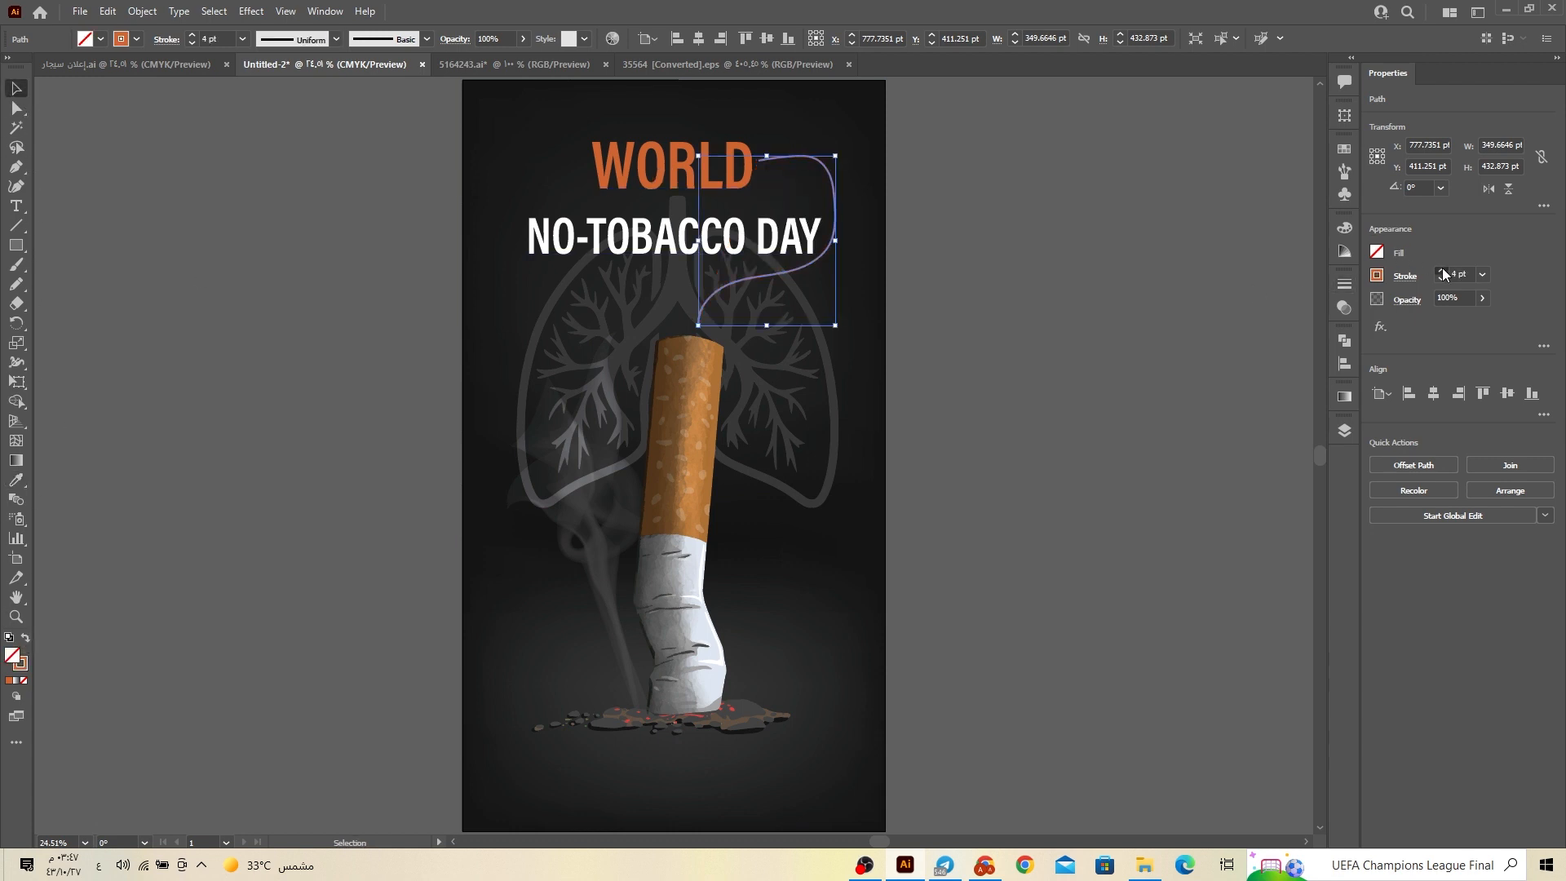
left_click(1266, 306)
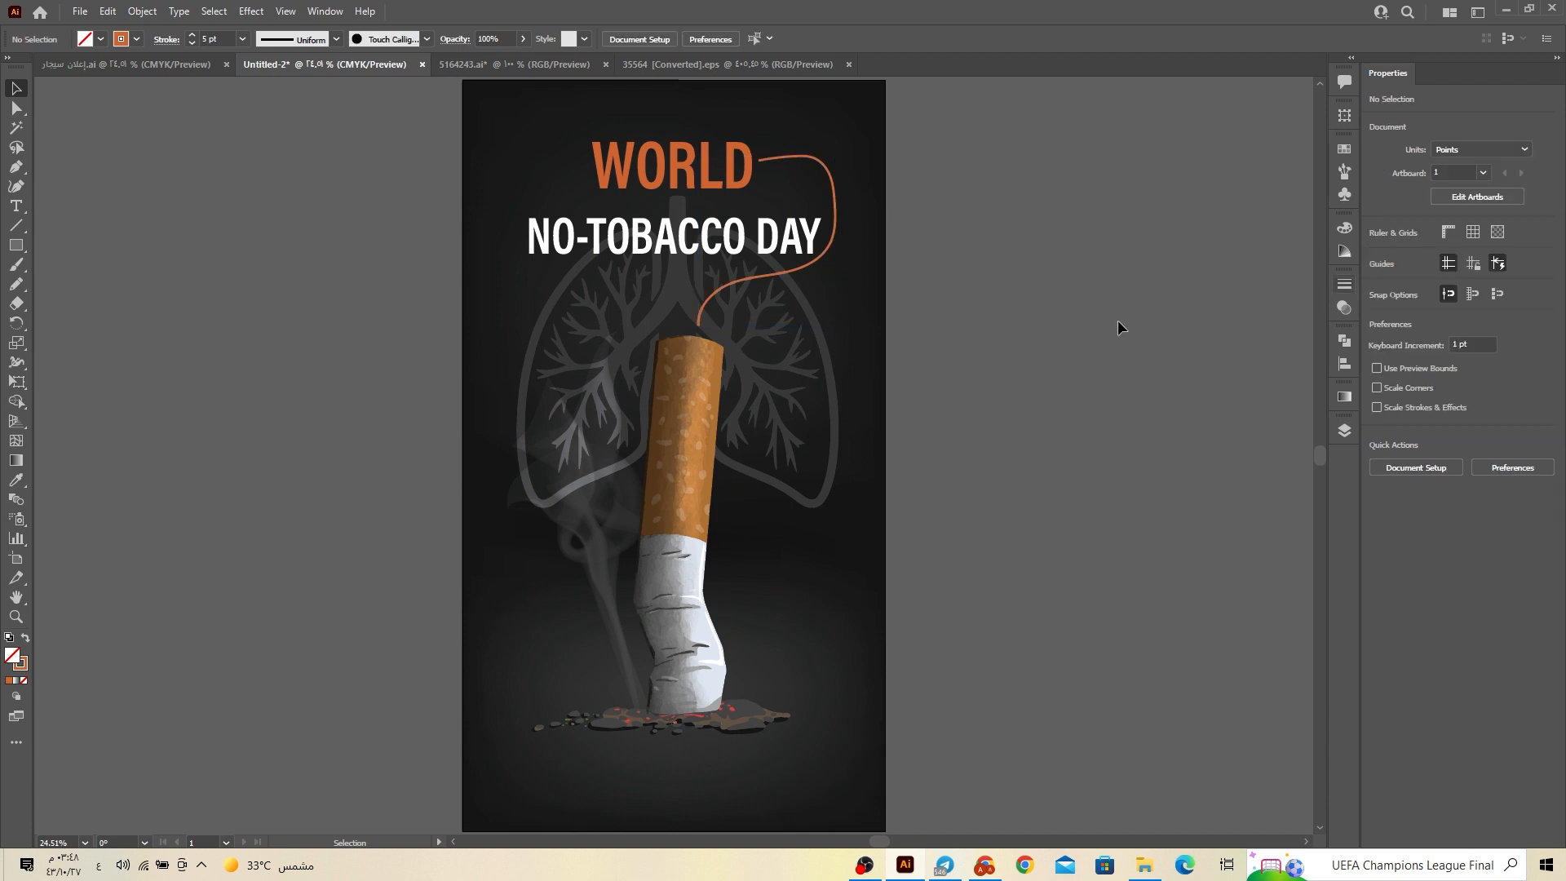
Thicken the orange curve's stroke to 13 pt
left_click(840, 228)
left_click(1445, 271)
left_click(1445, 272)
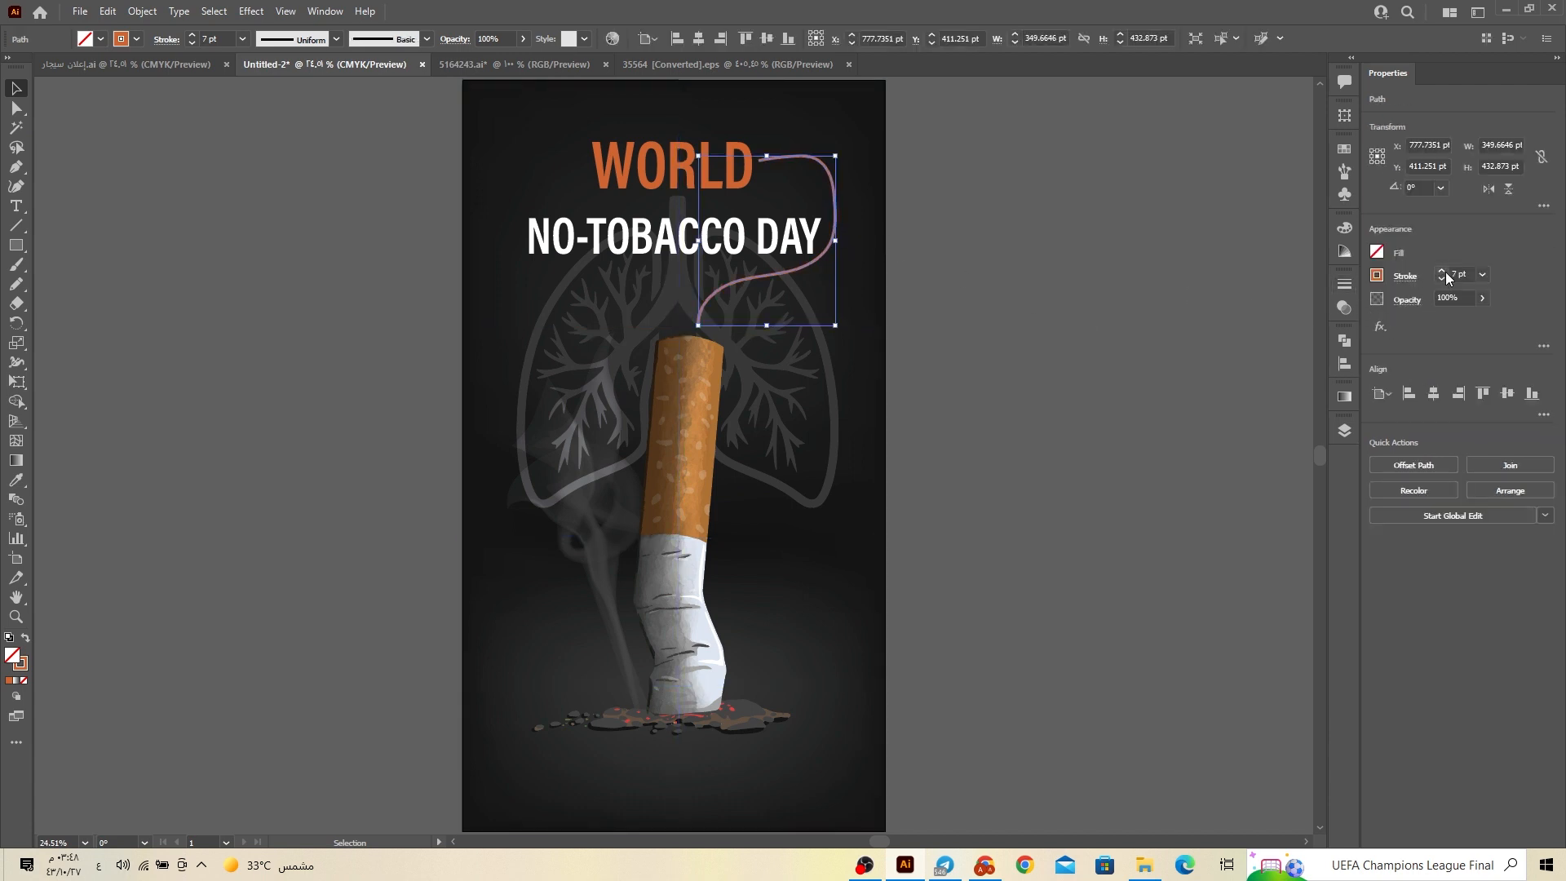
left_click(1445, 272)
left_click(1445, 272)
left_click(1445, 272)
left_click(1444, 271)
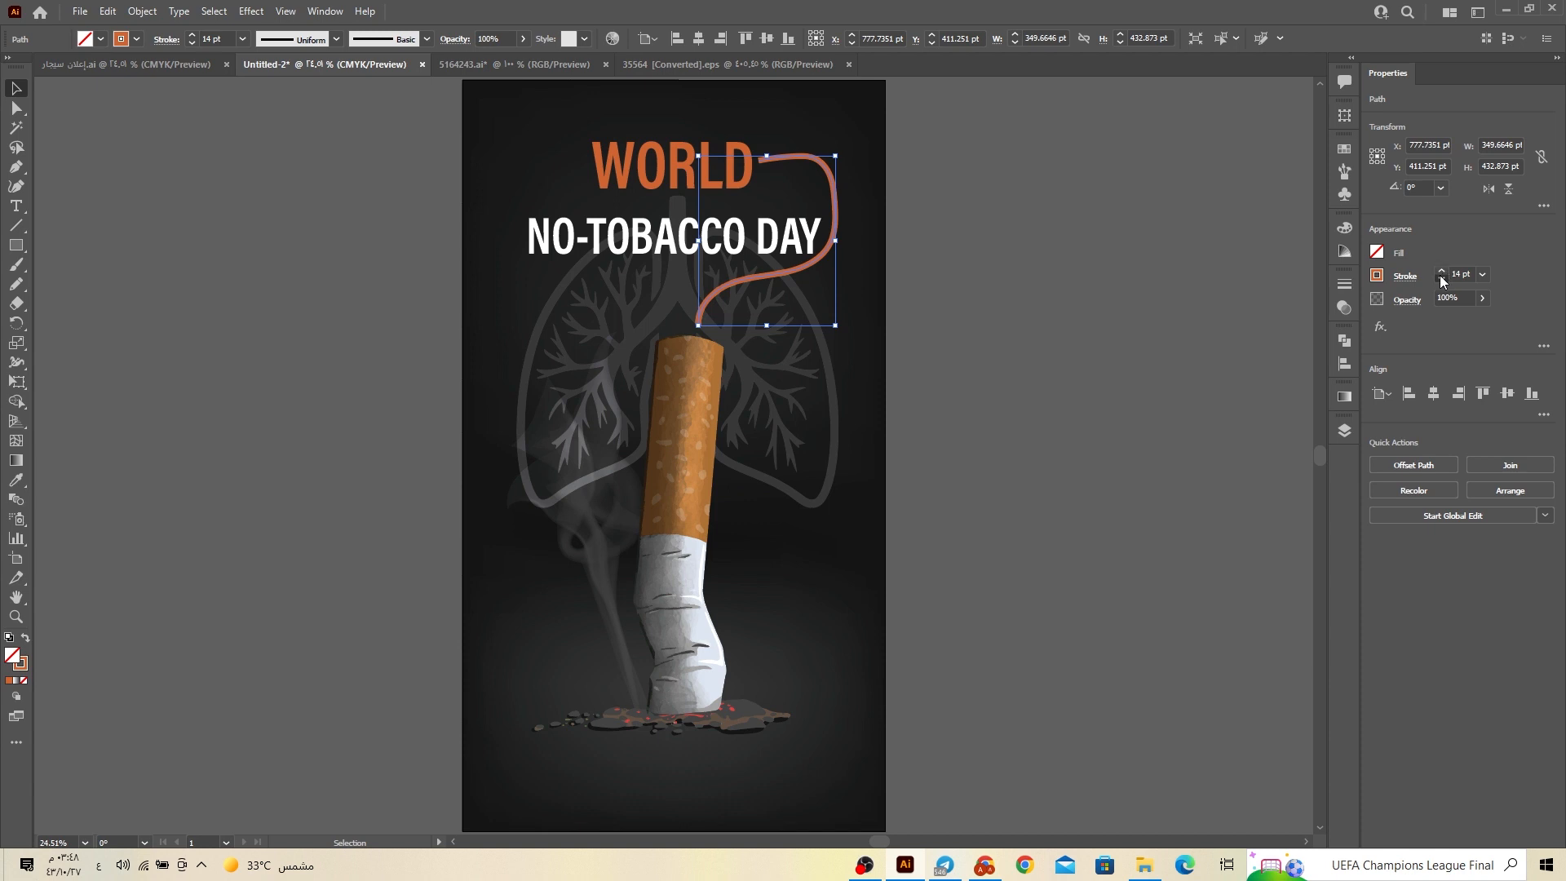
left_click(1441, 279)
Apply a tapered width profile to the orange curve so it narrows towards the cigarette
left_click(1405, 282)
left_click(1368, 531)
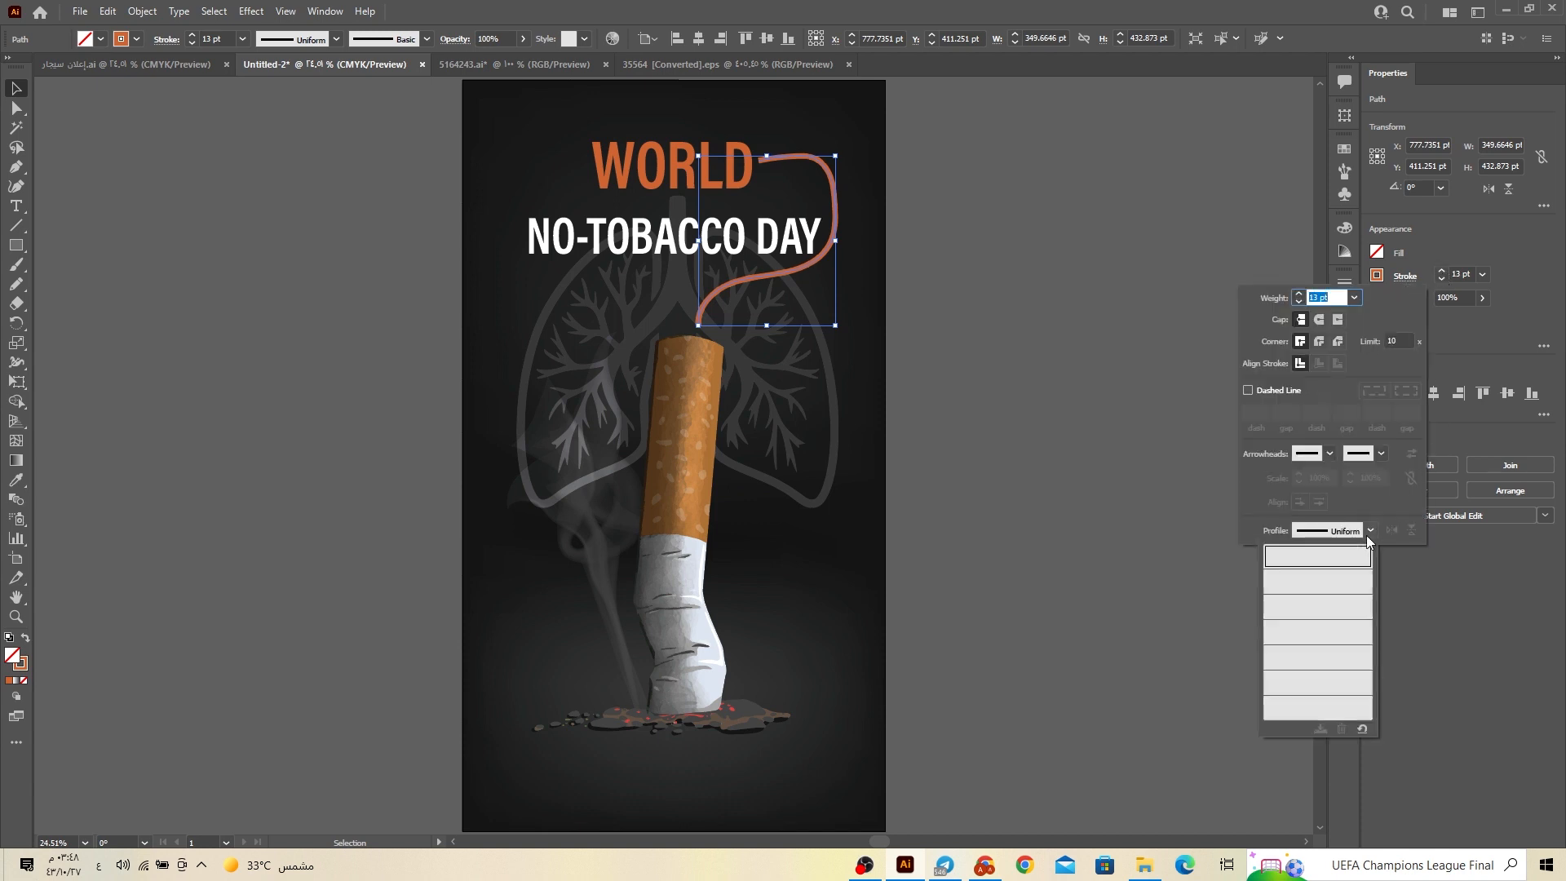
left_click(1321, 665)
left_click(1001, 486)
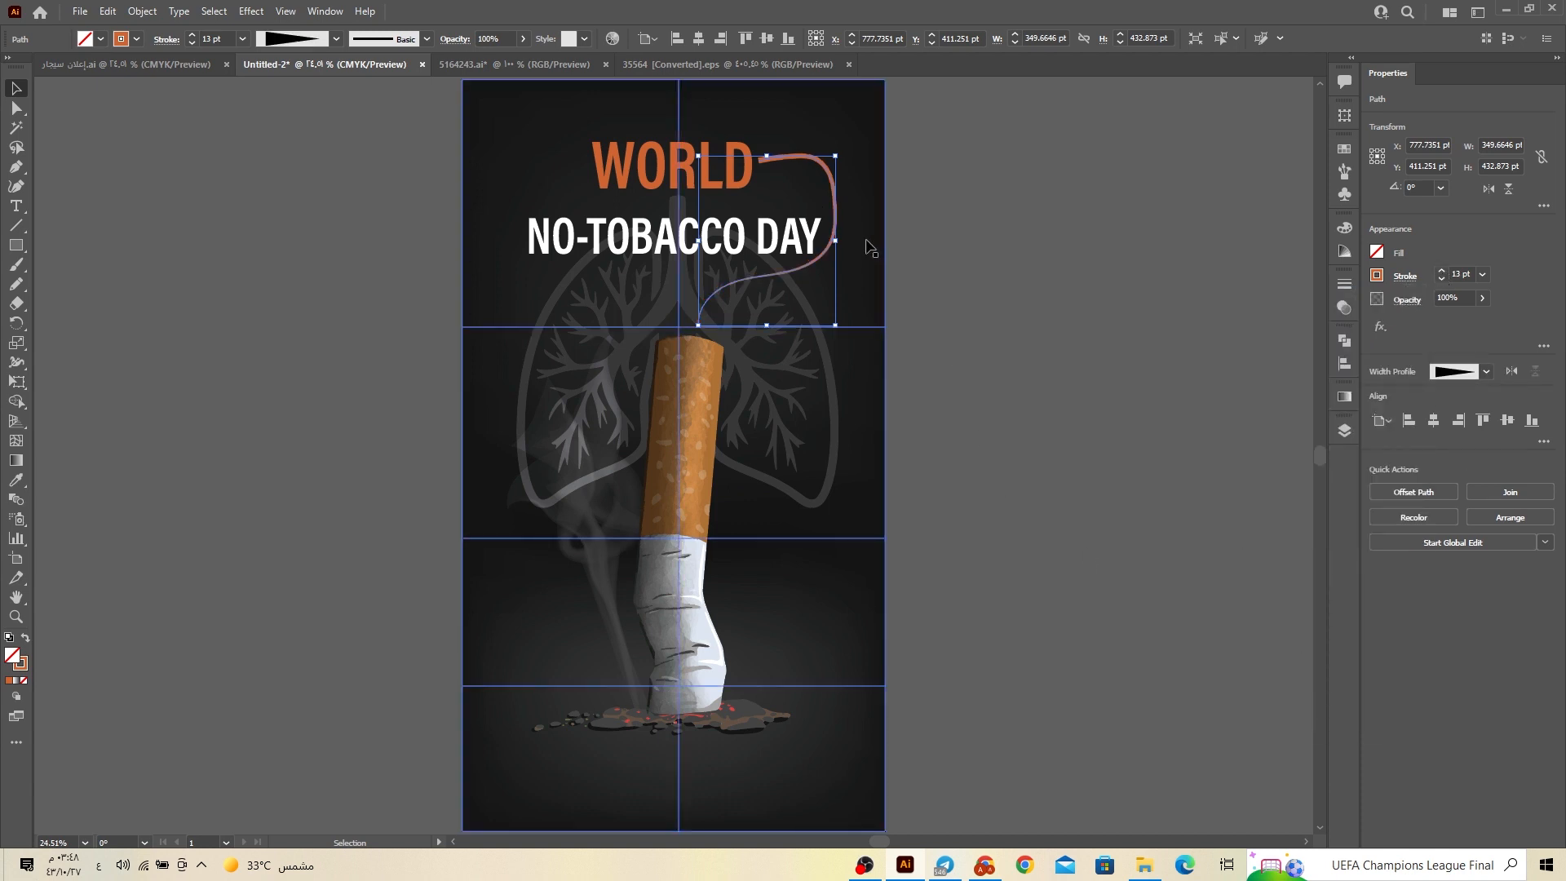
left_click(910, 234)
Widen the orange curve to about 385 pt and place a copy reflected across the vertical axis on the title's left side
left_click(839, 219)
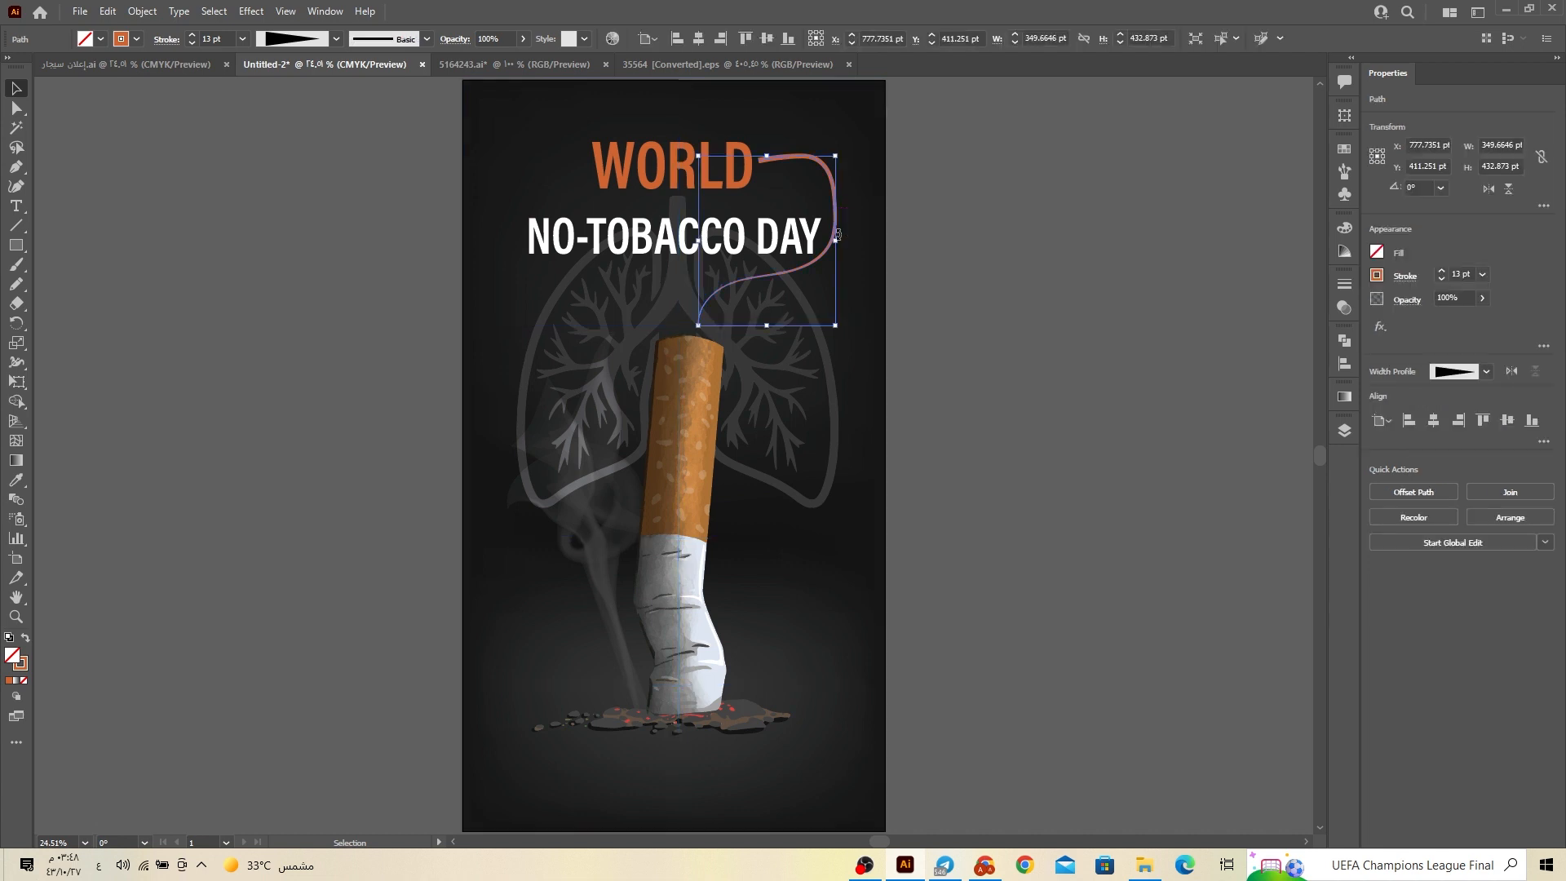
left_click_drag(835, 239, 848, 239)
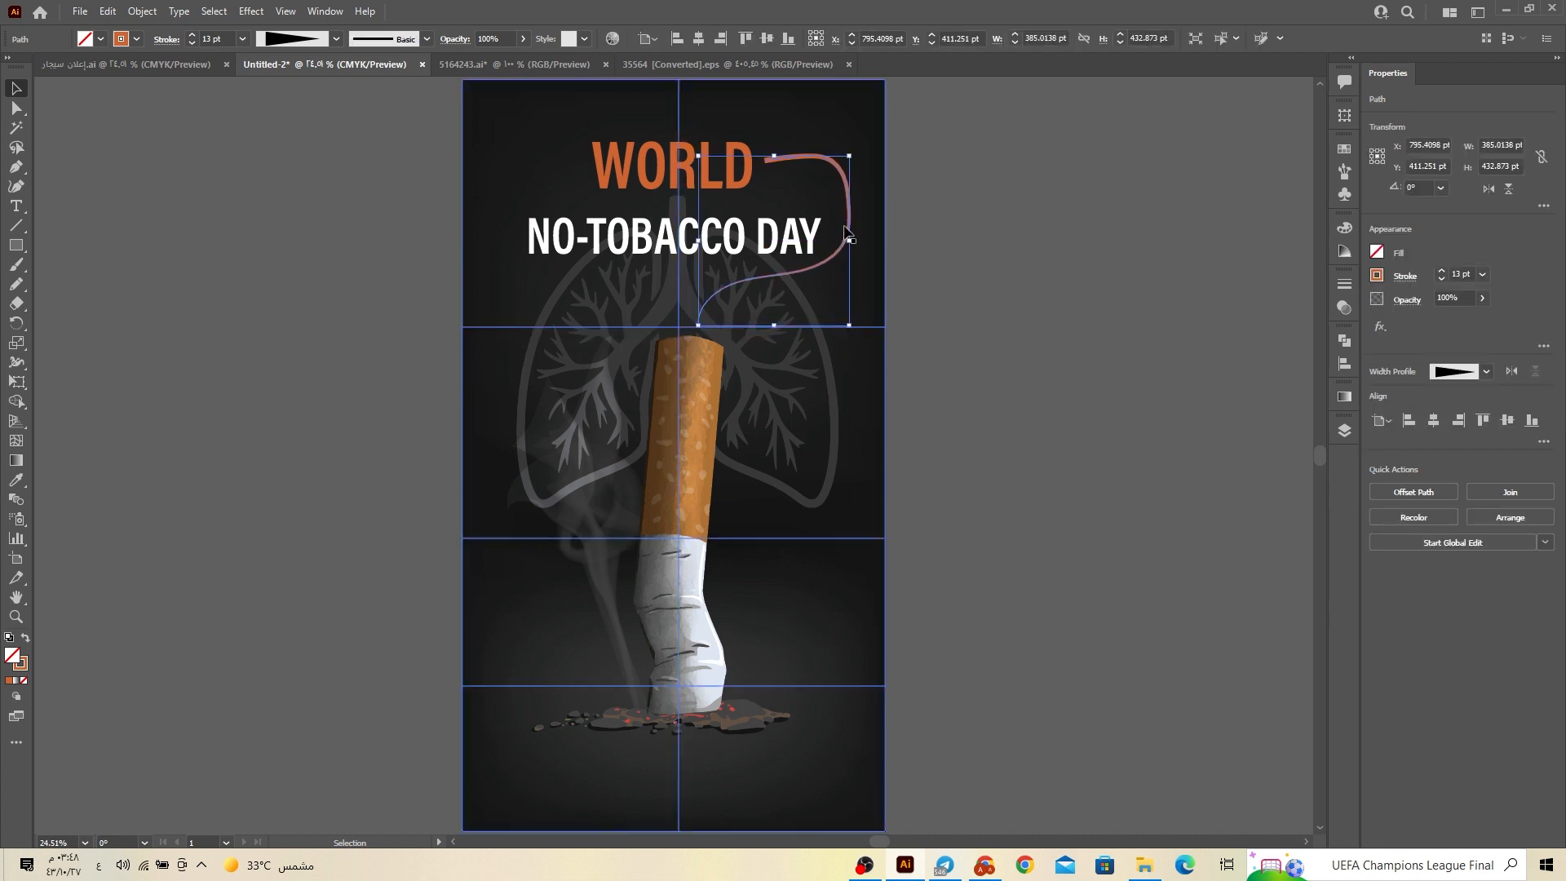
right_click(848, 224)
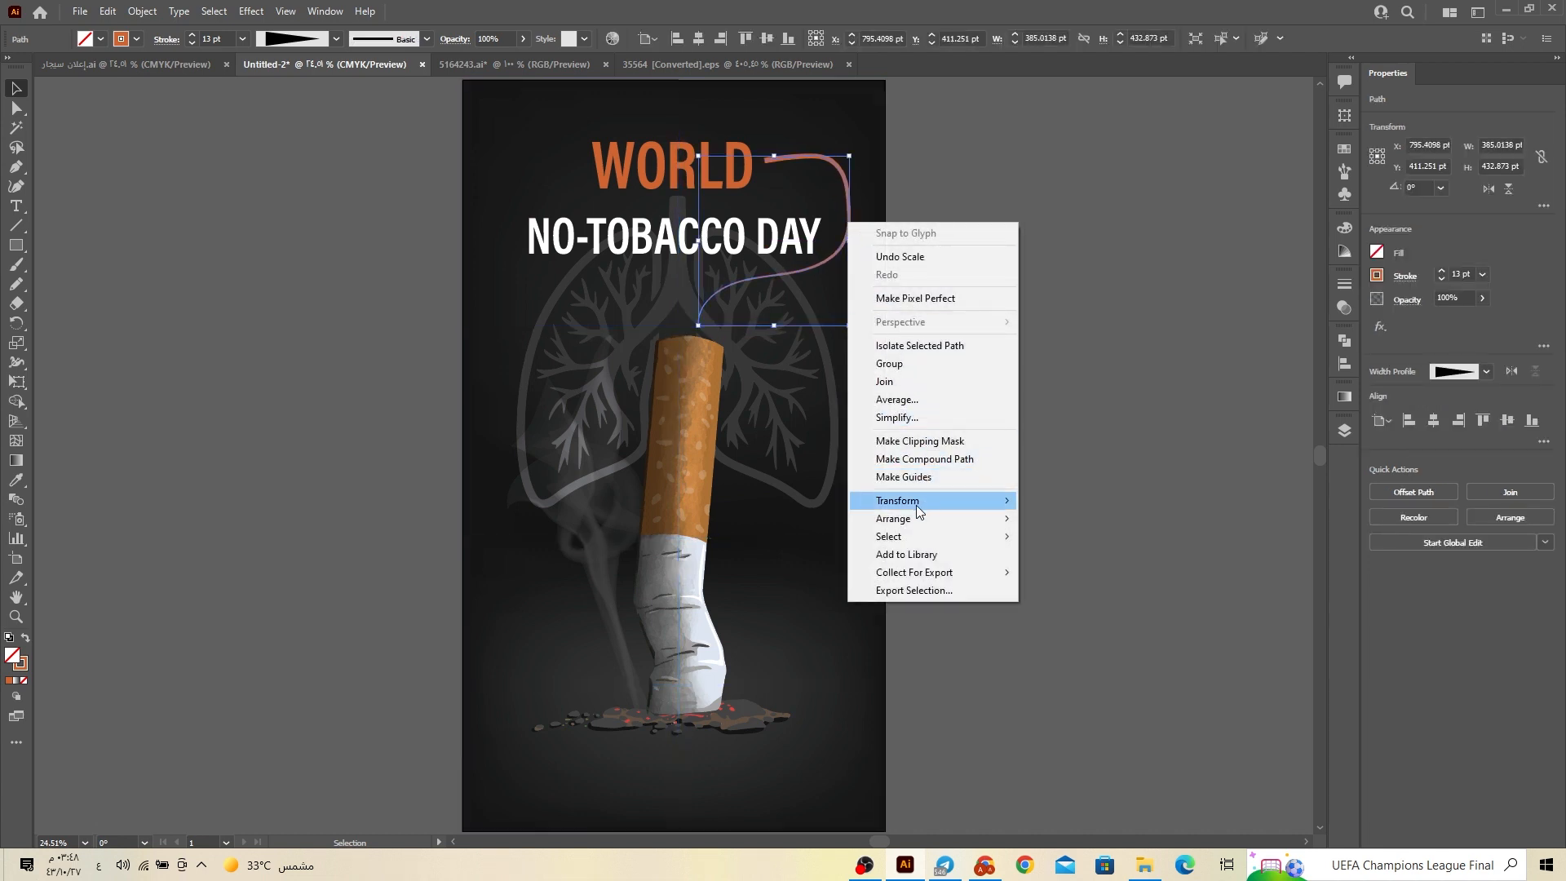
mouse_move(916, 501)
left_click(1067, 551)
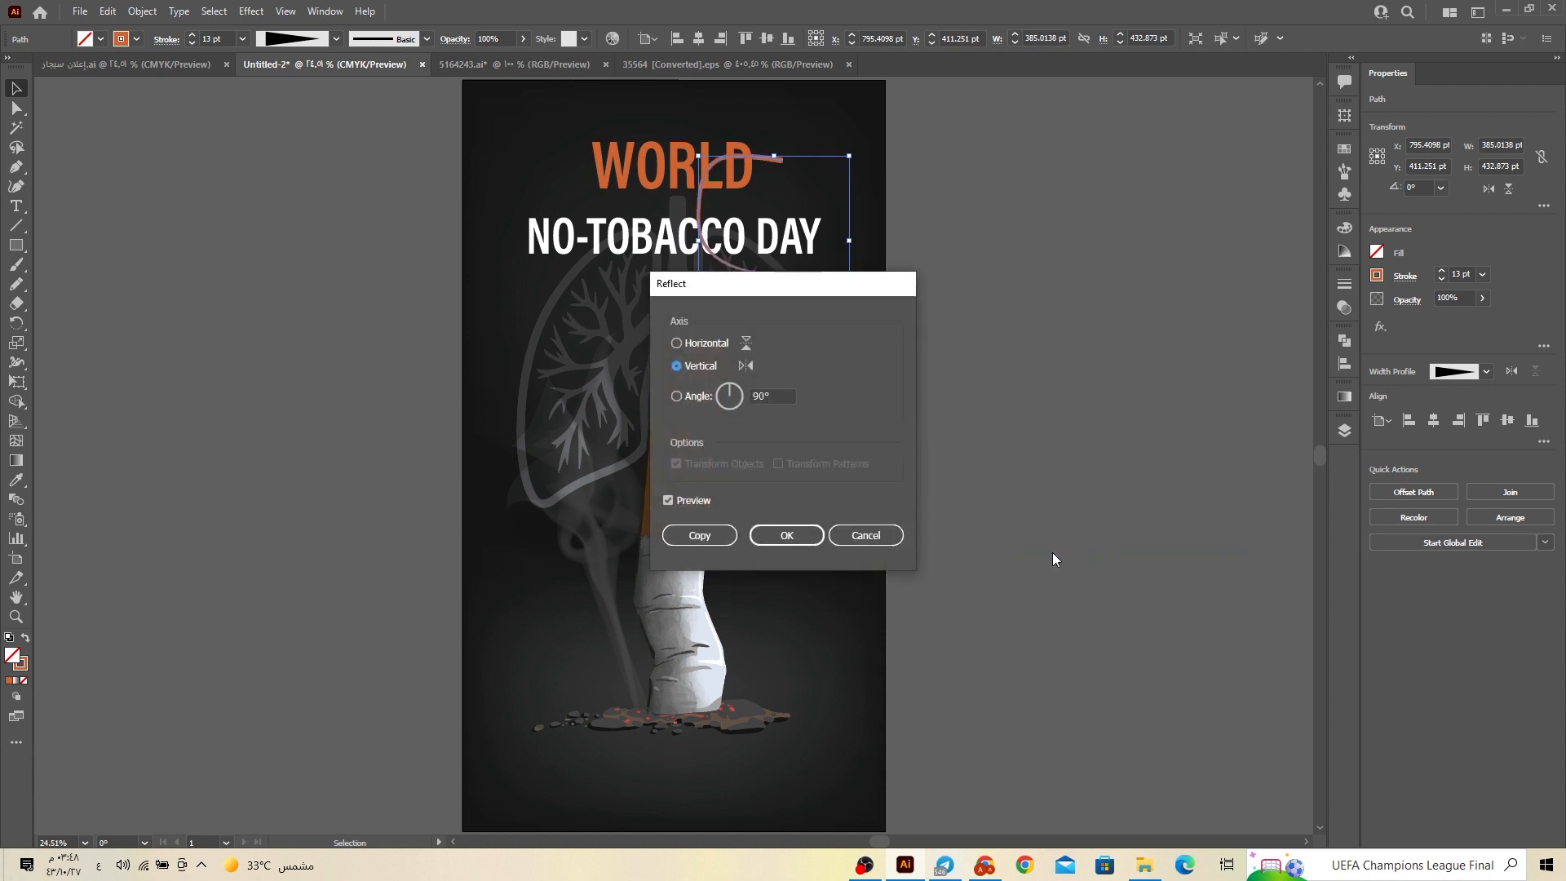
left_click(701, 532)
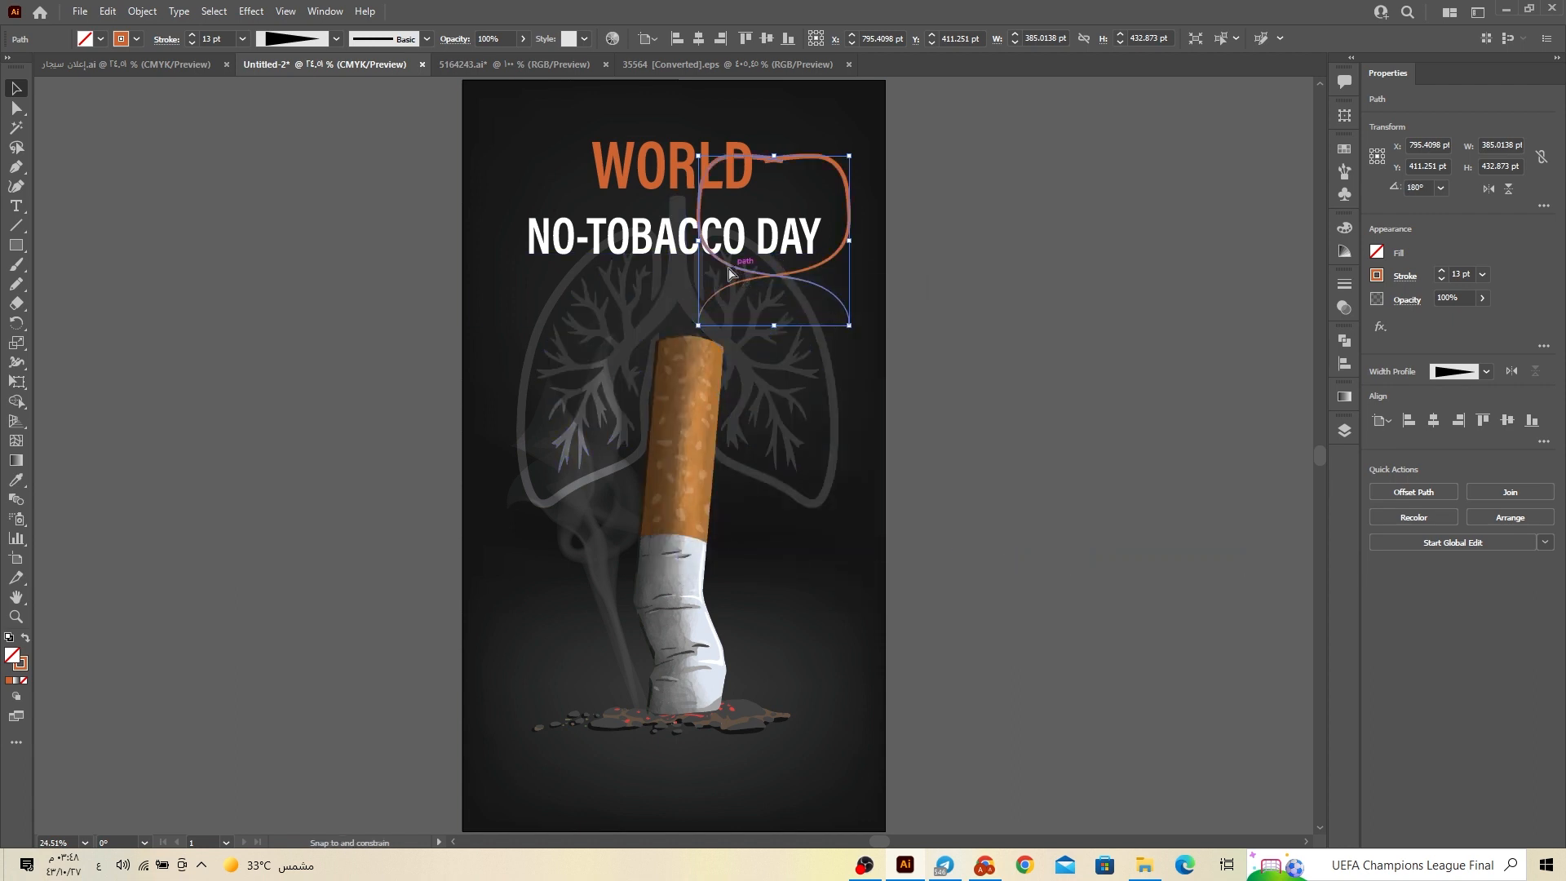
left_click_drag(728, 273, 529, 272)
left_click(915, 277)
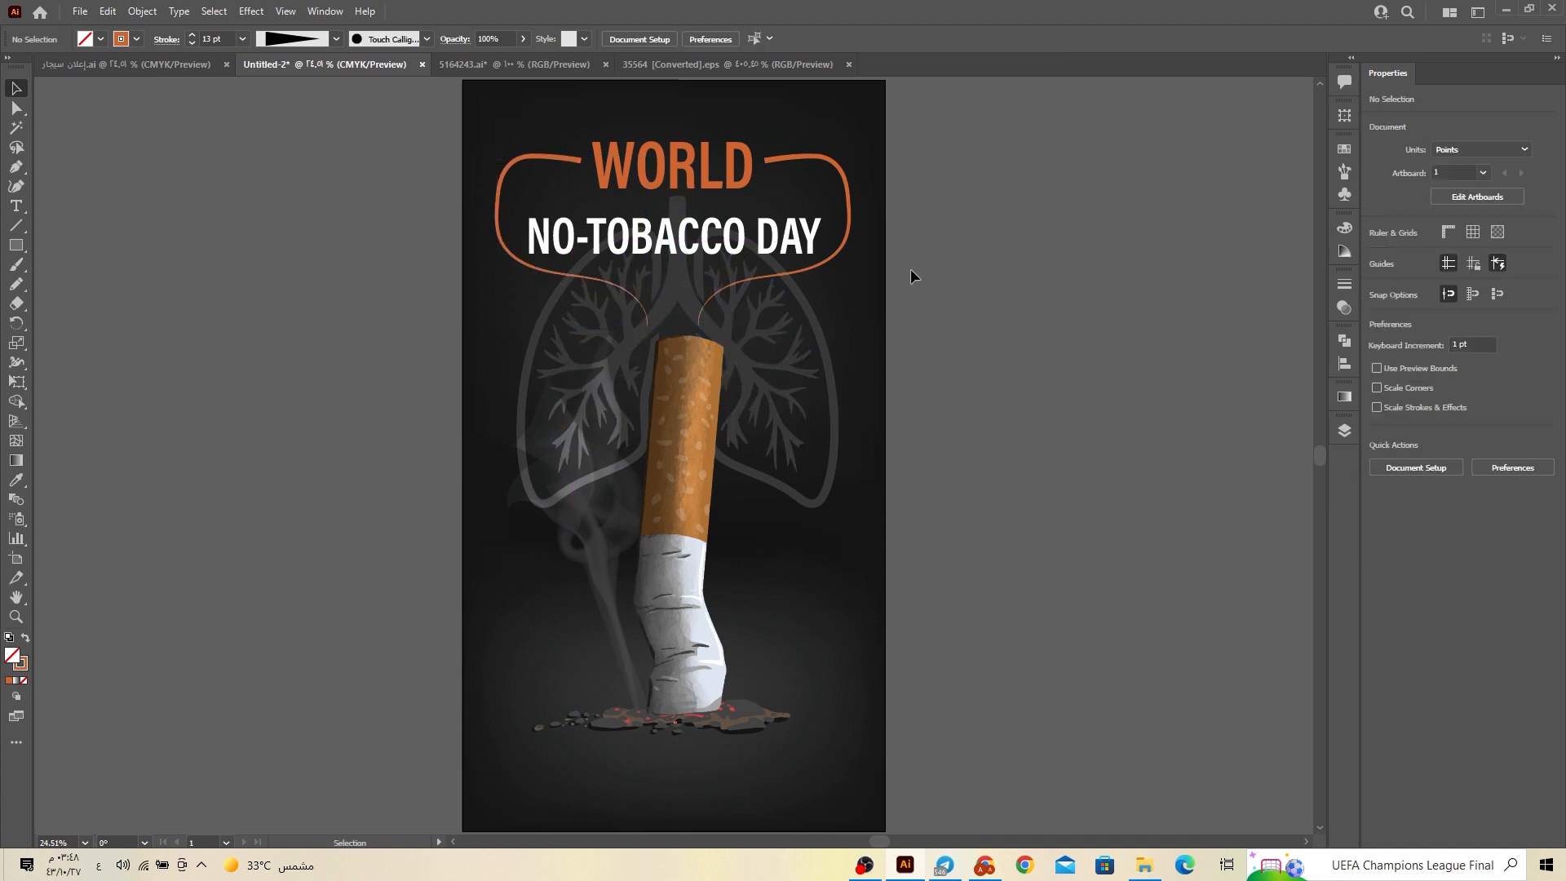
Shift the cigarette slightly left and stretch it upward to about 1013 pt high so its top meets the two curve ends
left_click(679, 381)
left_click_drag(678, 382, 652, 323)
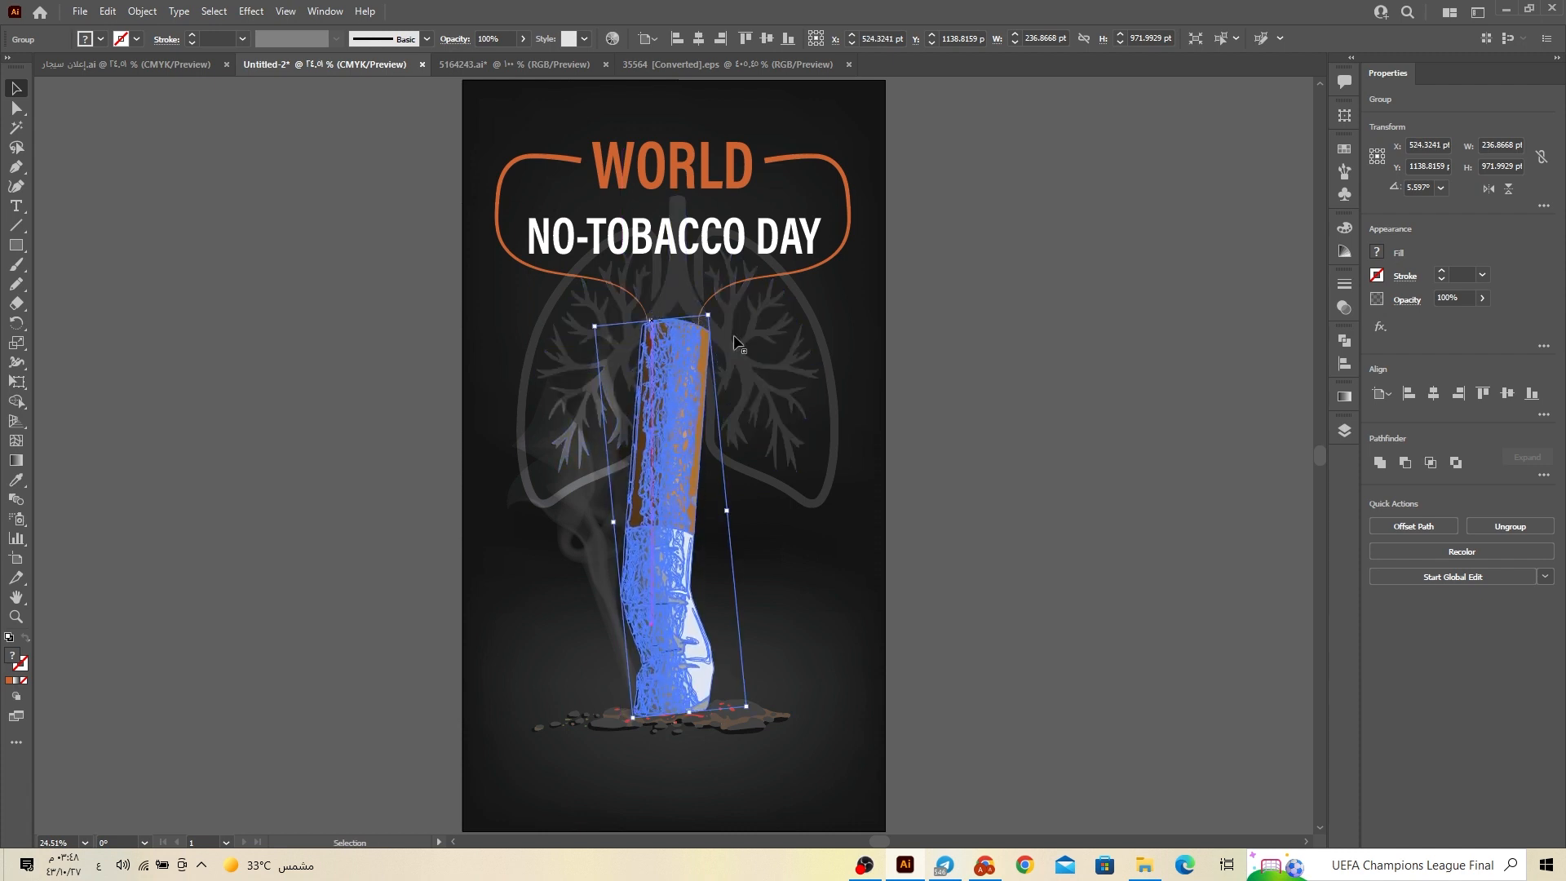
left_click(968, 380)
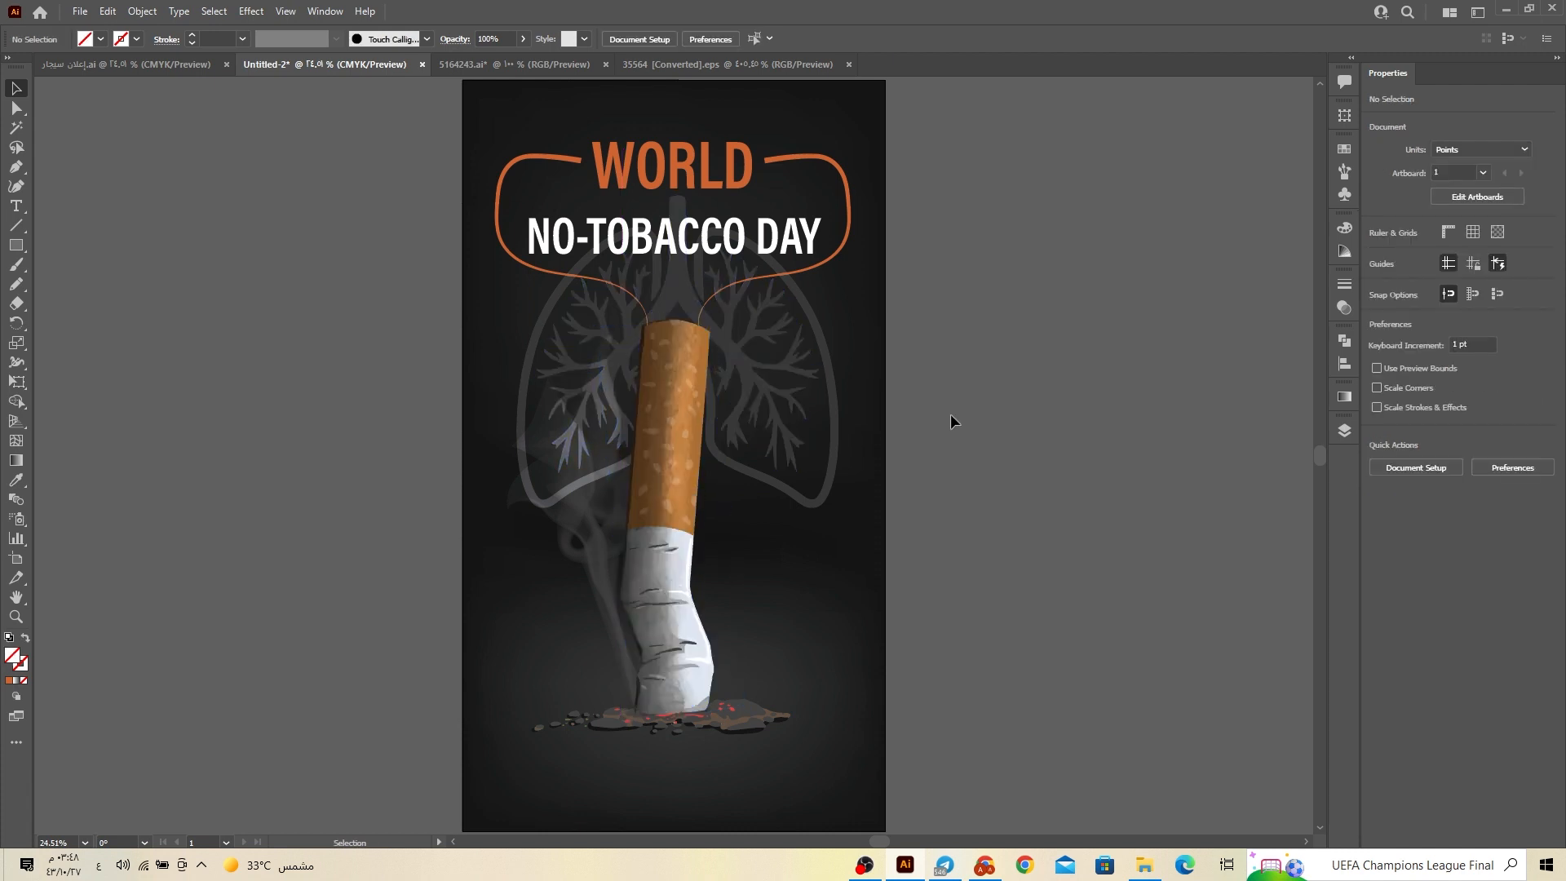
Rotate the cigarette slightly counterclockwise so its filter stands more upright, and centre its top between the curve ends
left_click(677, 570)
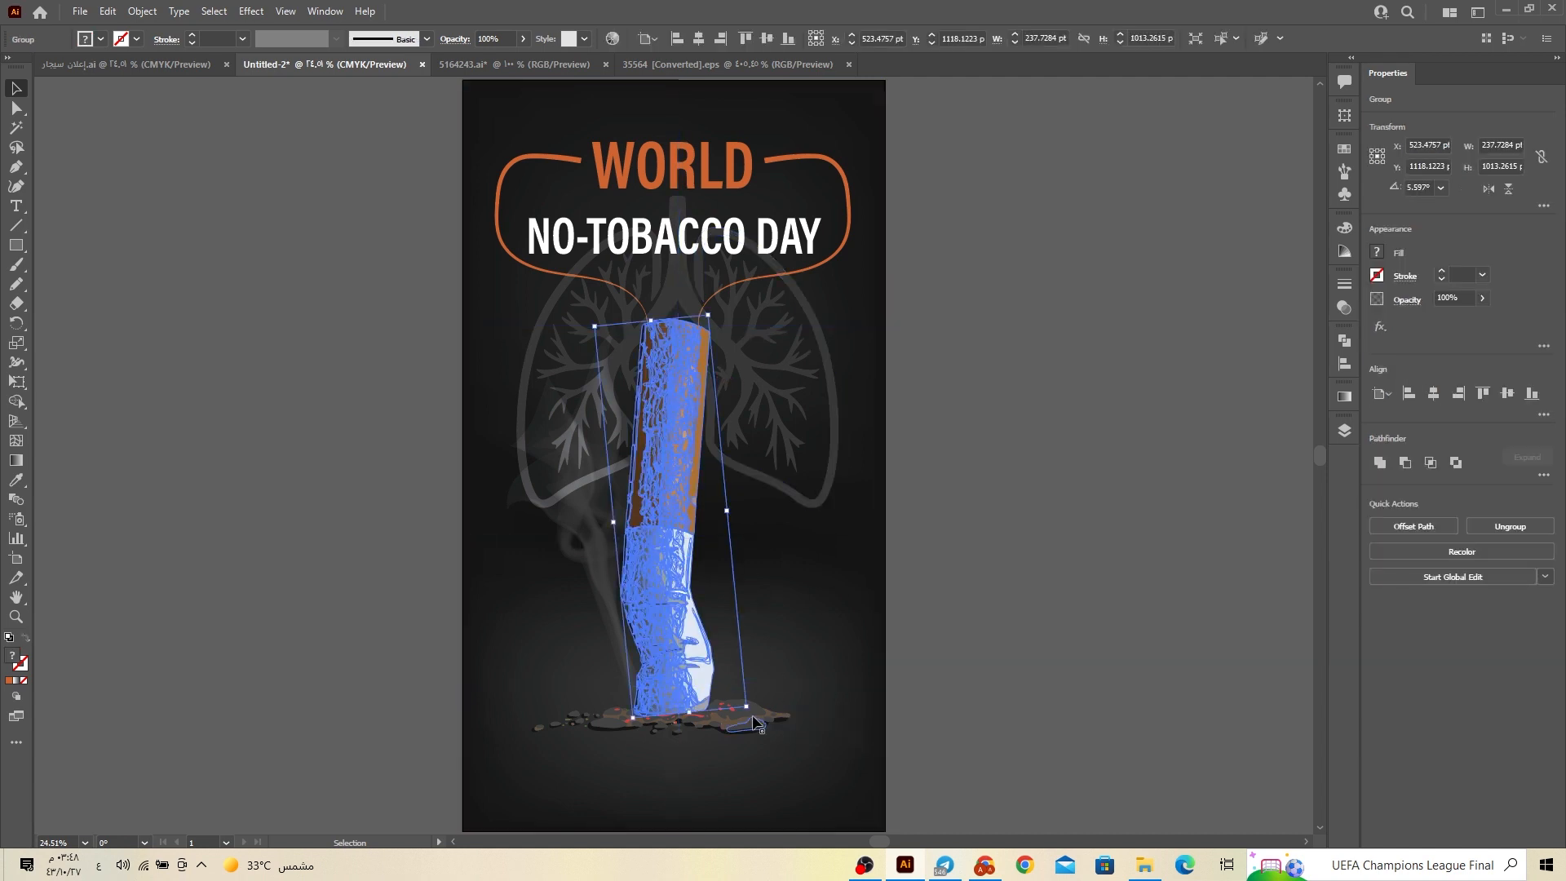
left_click_drag(753, 714, 703, 679)
left_click(1007, 633)
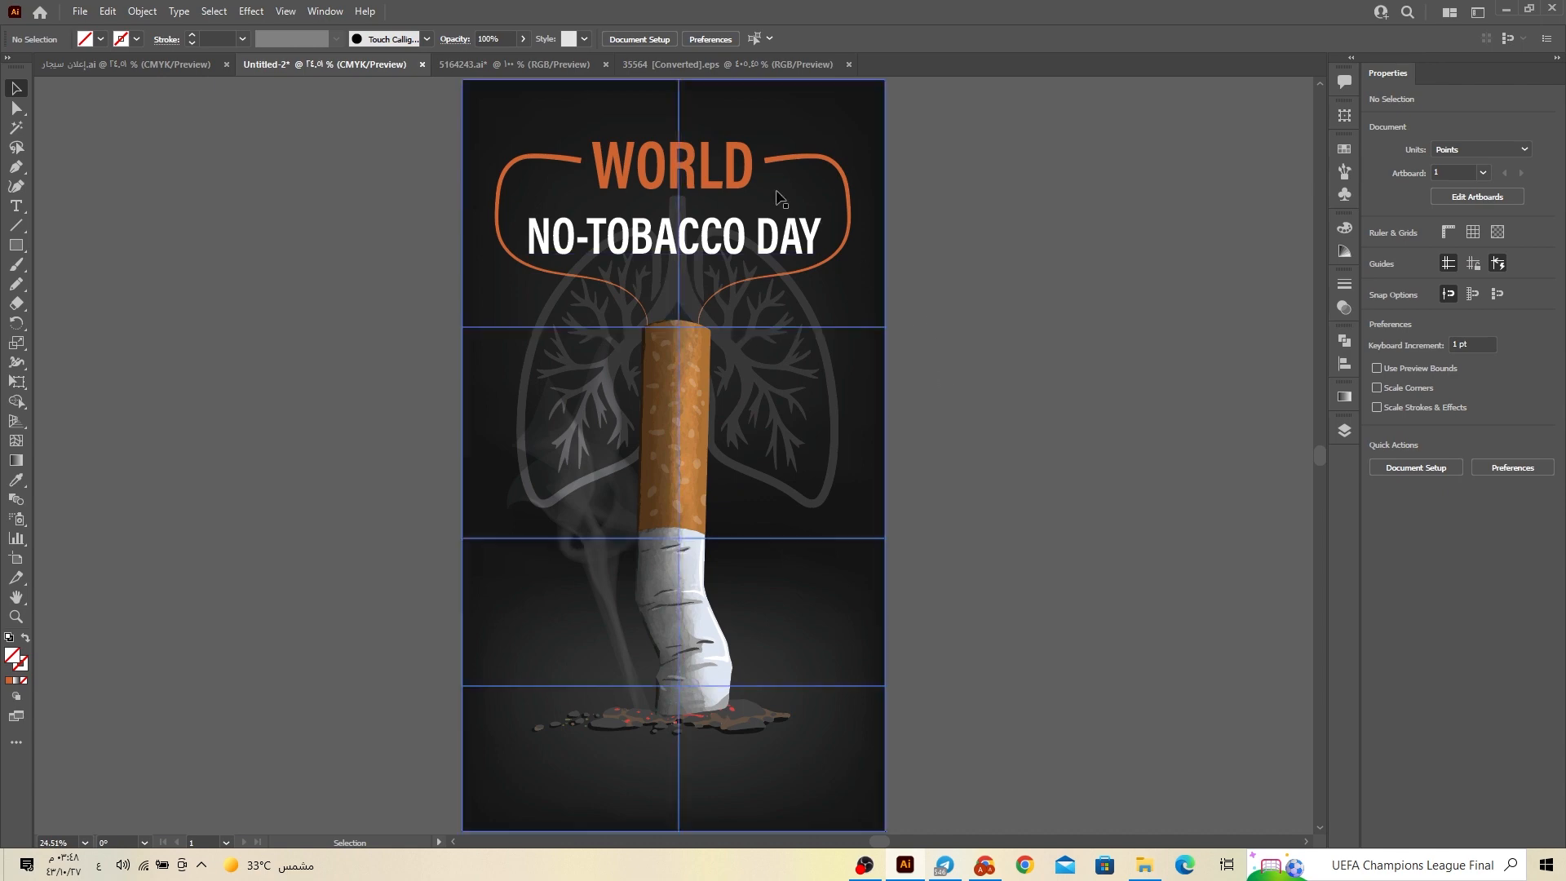
Stretch the word WORLD in the title horizontally about its centre to about 468 pt wide
scroll(725, 160, "up", 6)
key("space")
left_click_drag(693, 194, 899, 320)
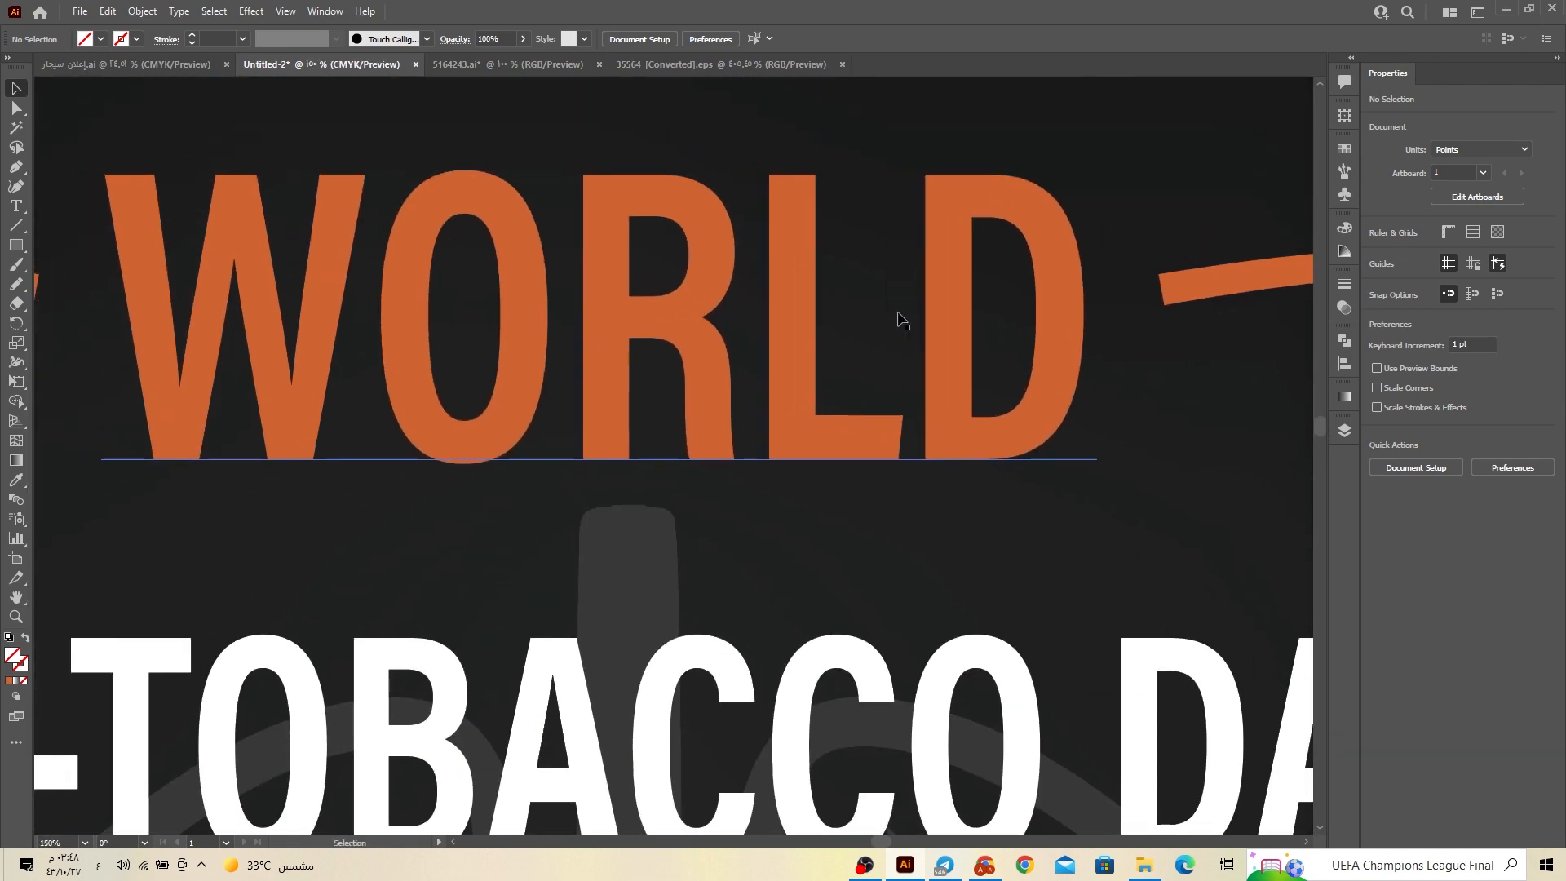
scroll(979, 334, "left", 2)
left_click(992, 319)
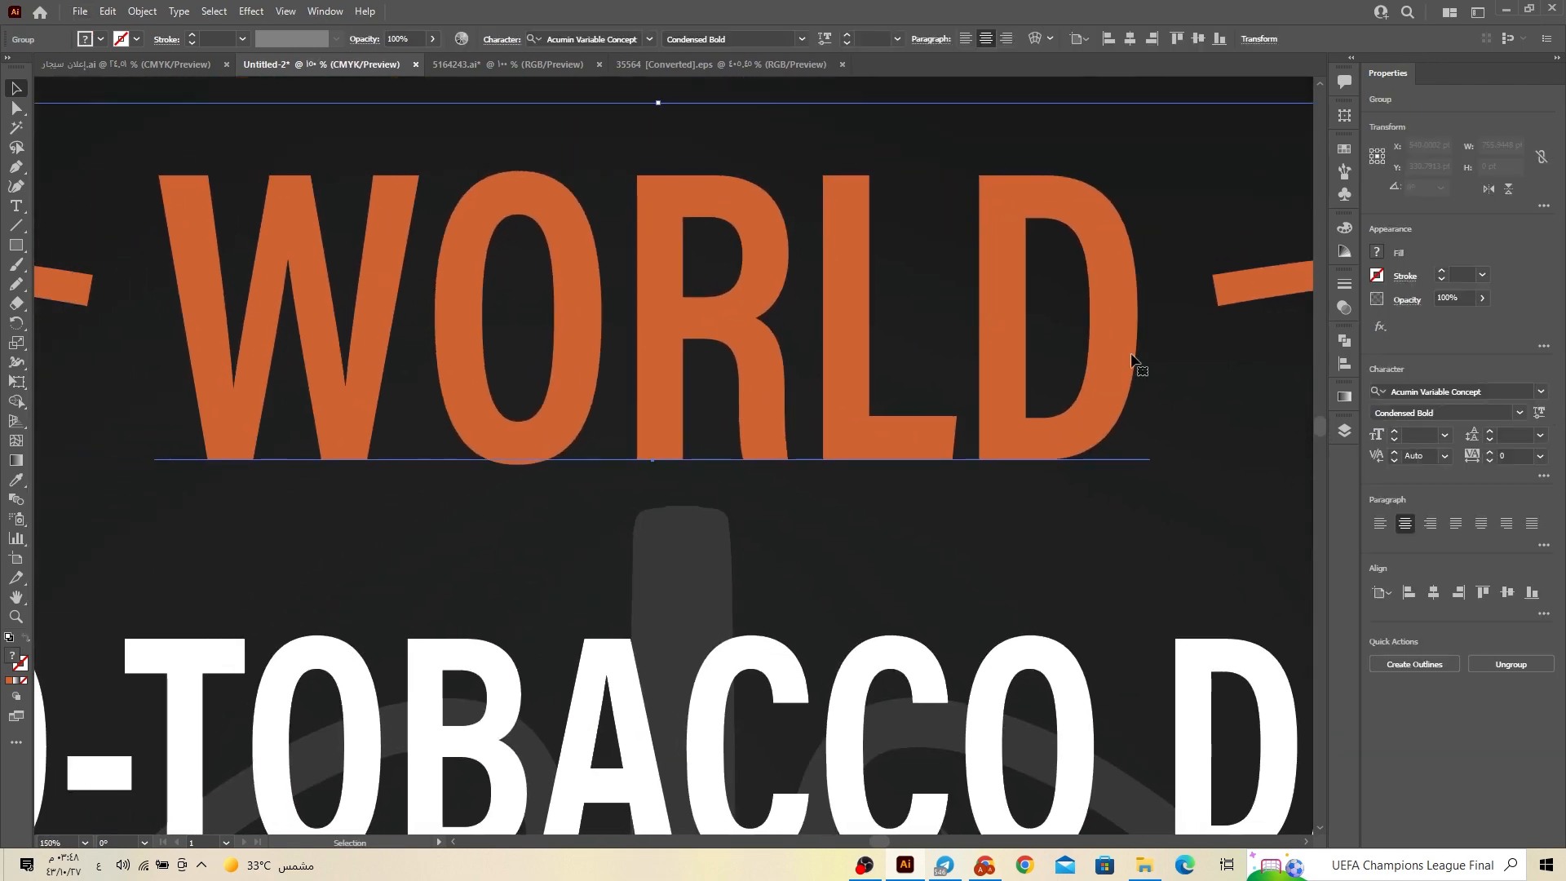
key("a")
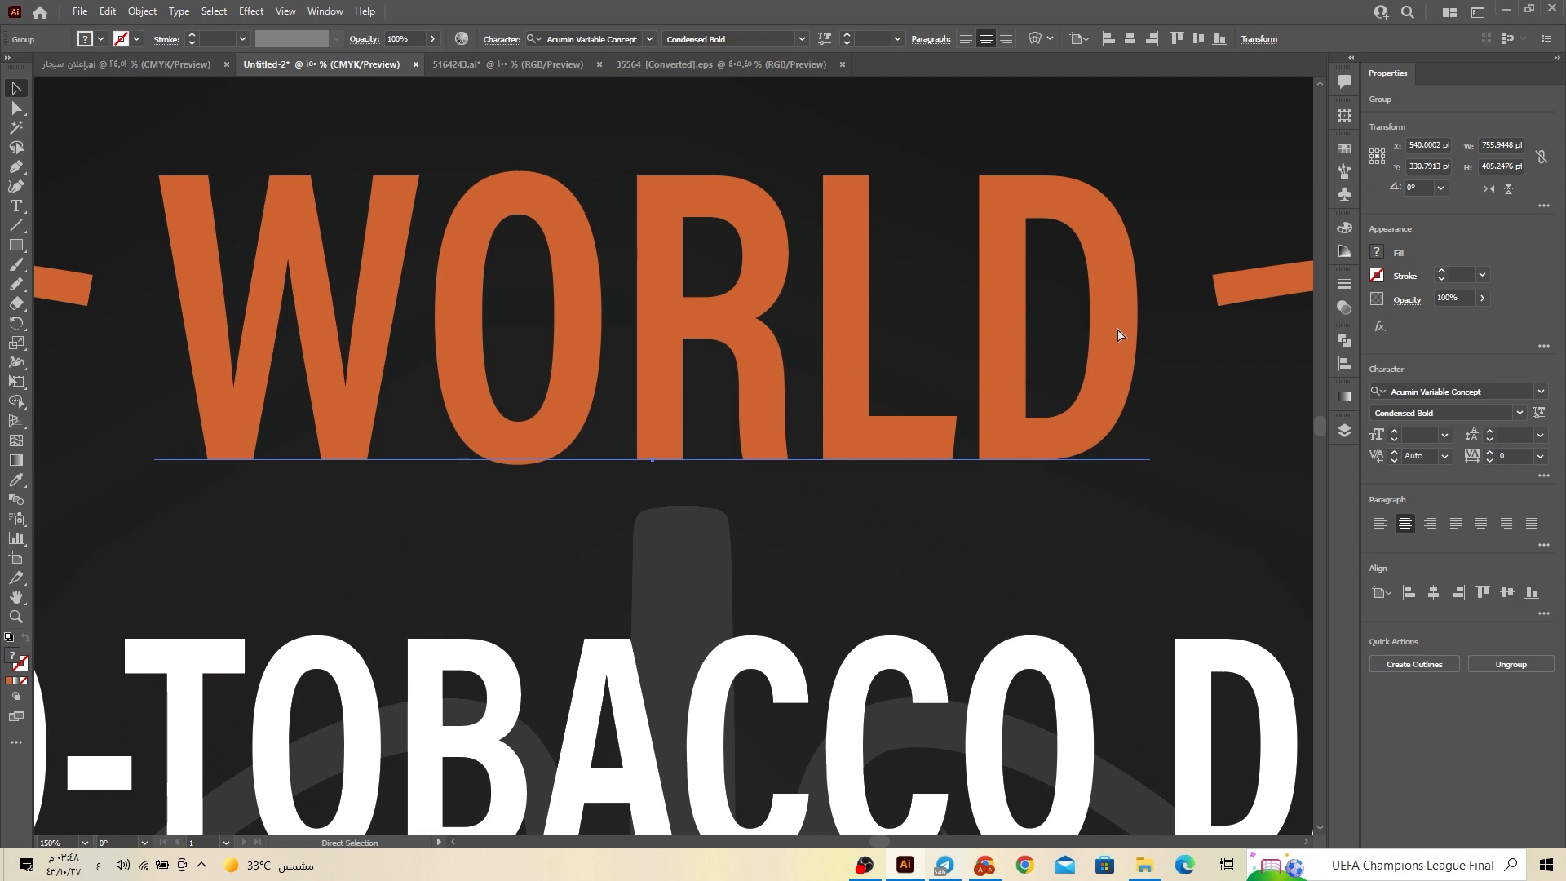
left_click(1115, 343)
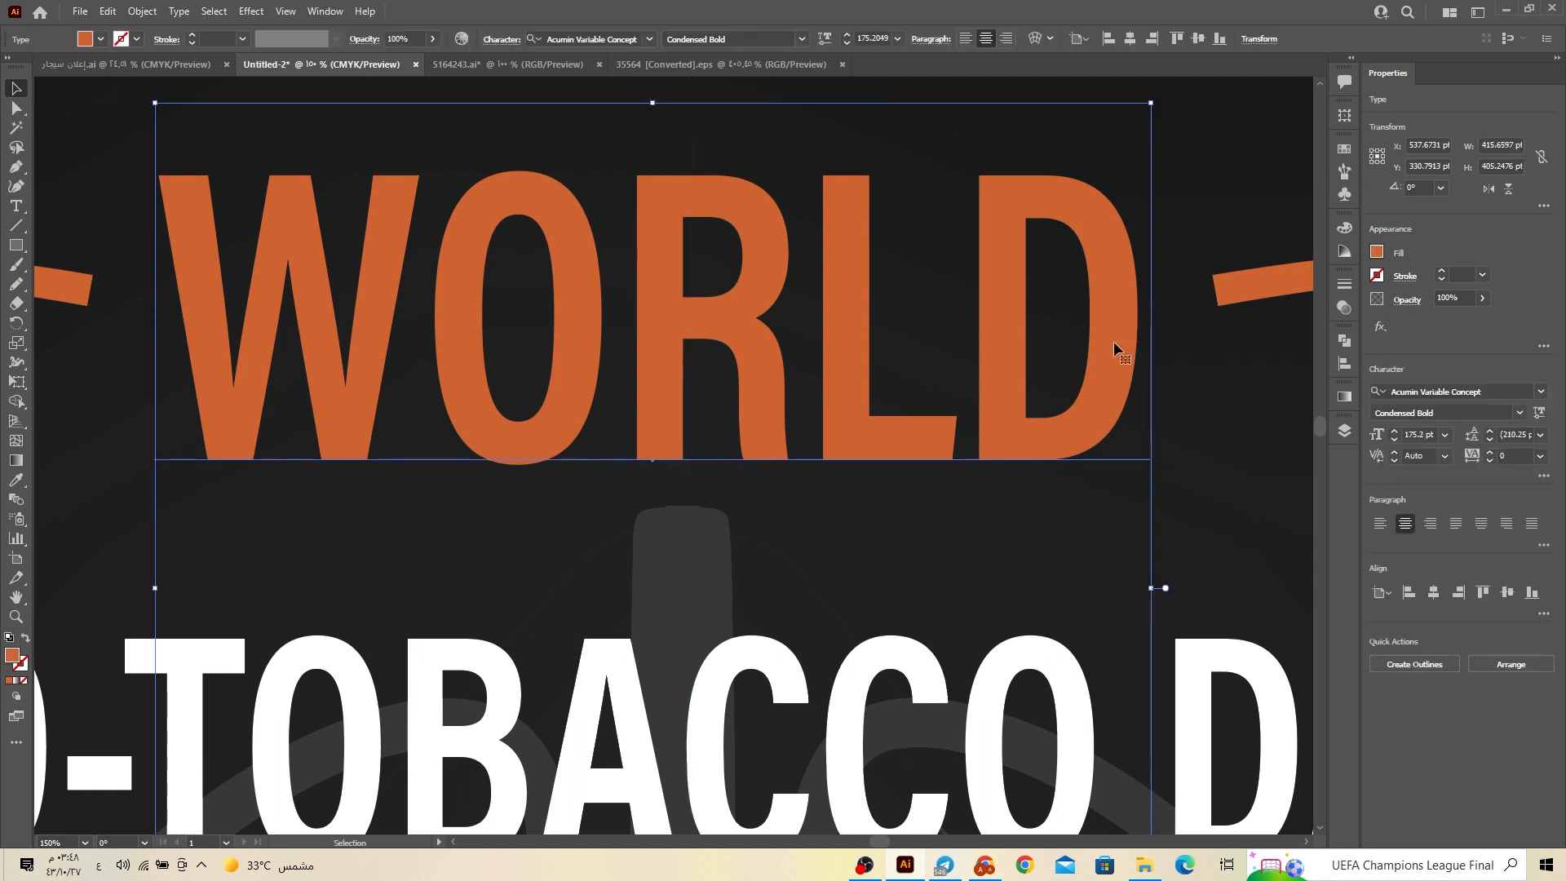
left_click_drag(1151, 587, 1213, 591)
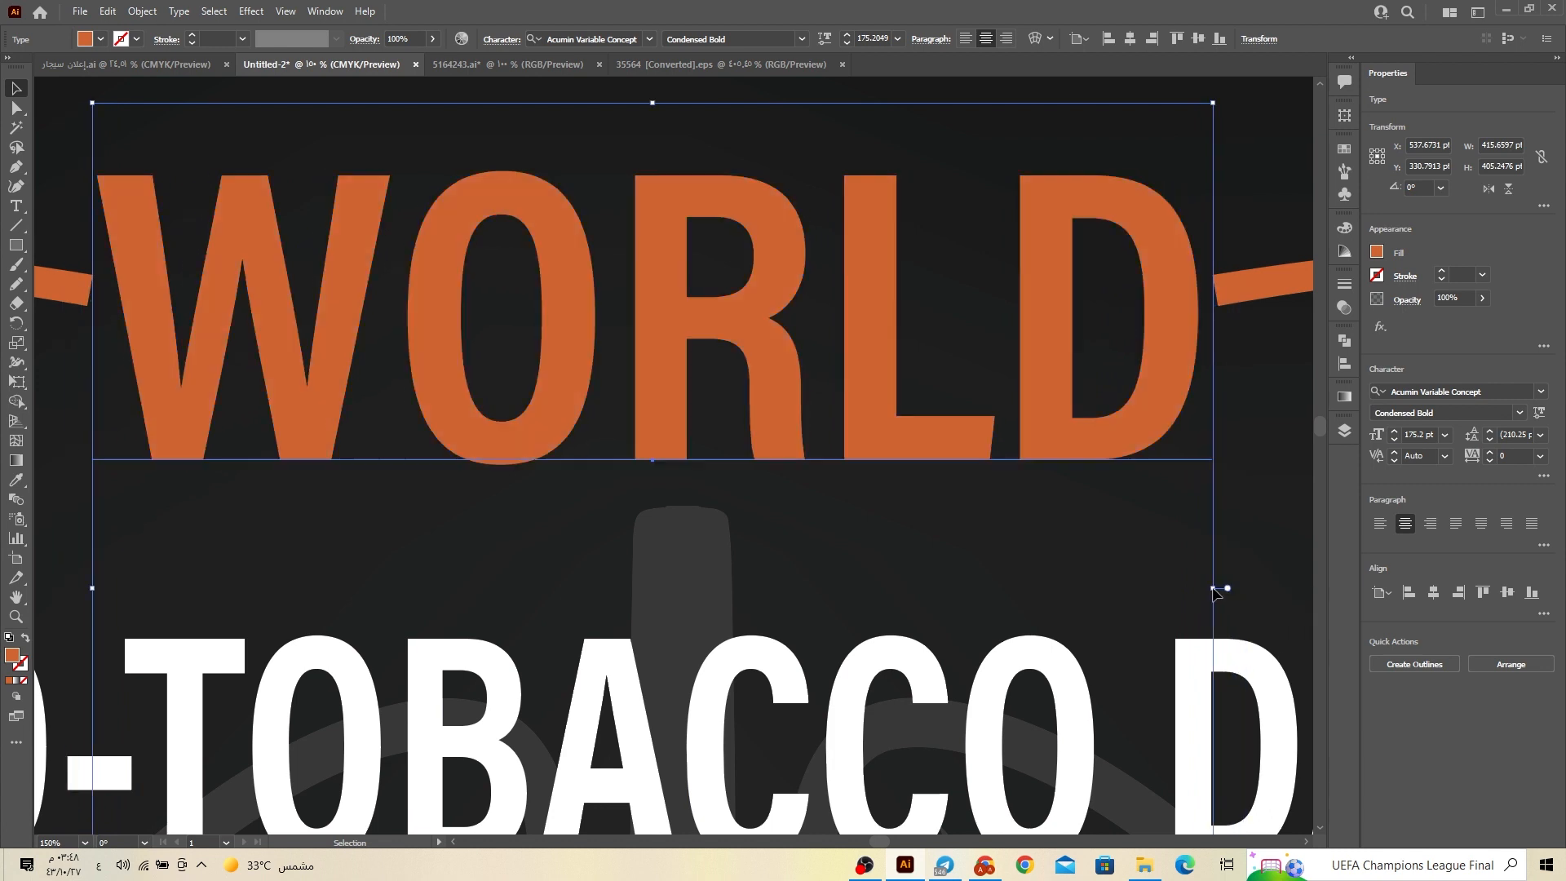
Move the two orange curves inward so their upper ends touch the W and D of WORLD
left_click(1259, 294)
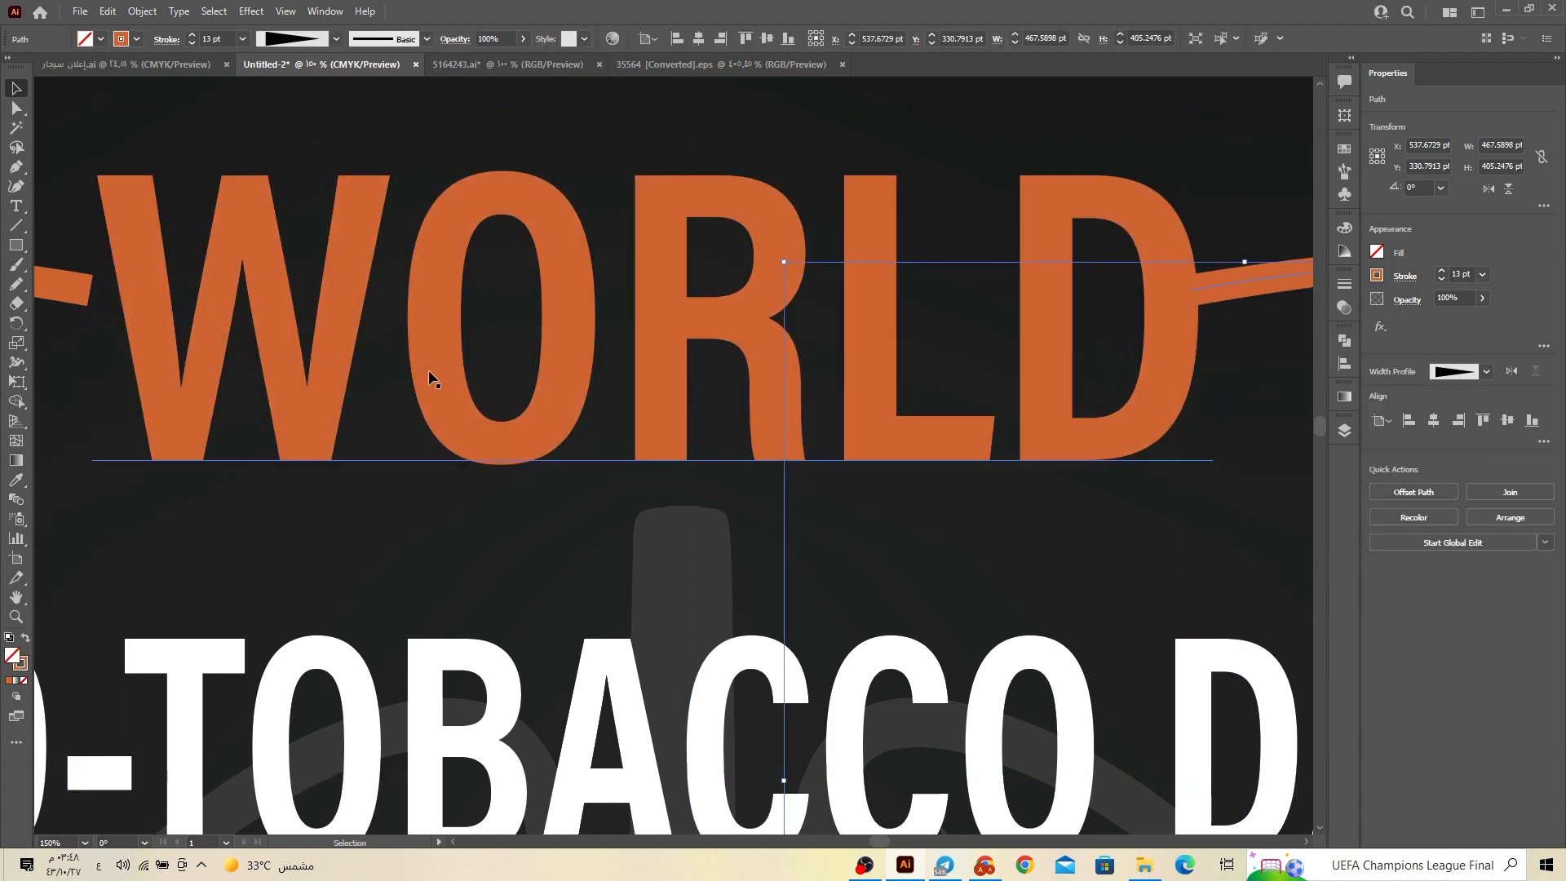
left_click_drag(95, 312, 137, 314)
scroll(158, 379, "down", 3)
left_click(897, 448)
scroll(874, 455, "down", 1)
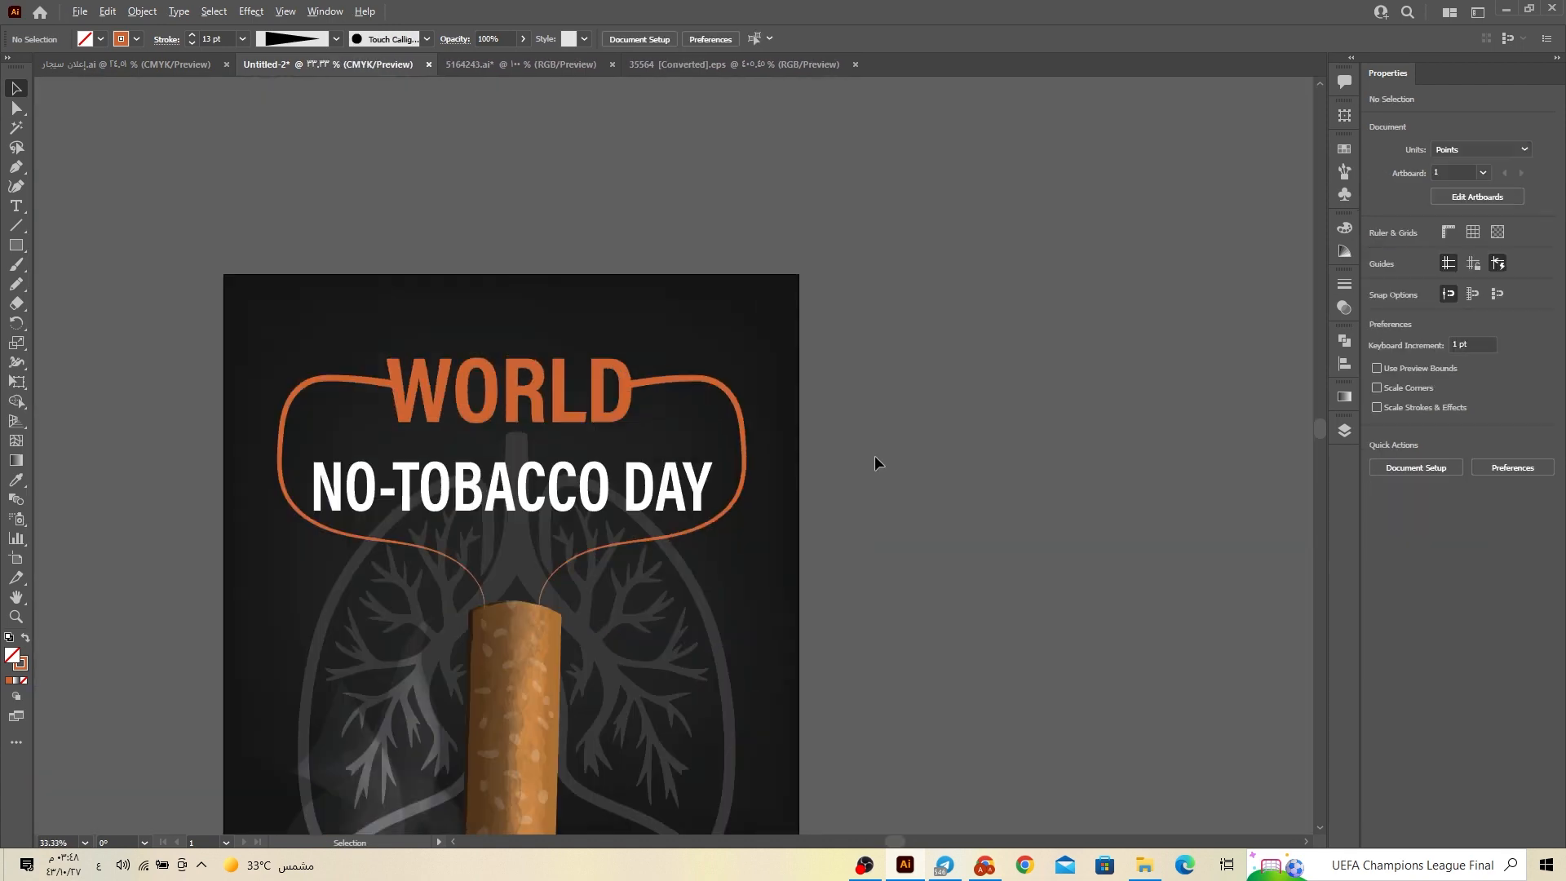
left_click_drag(786, 471, 986, 346)
scroll(985, 346, "down", 1)
left_click_drag(1066, 506, 980, 414)
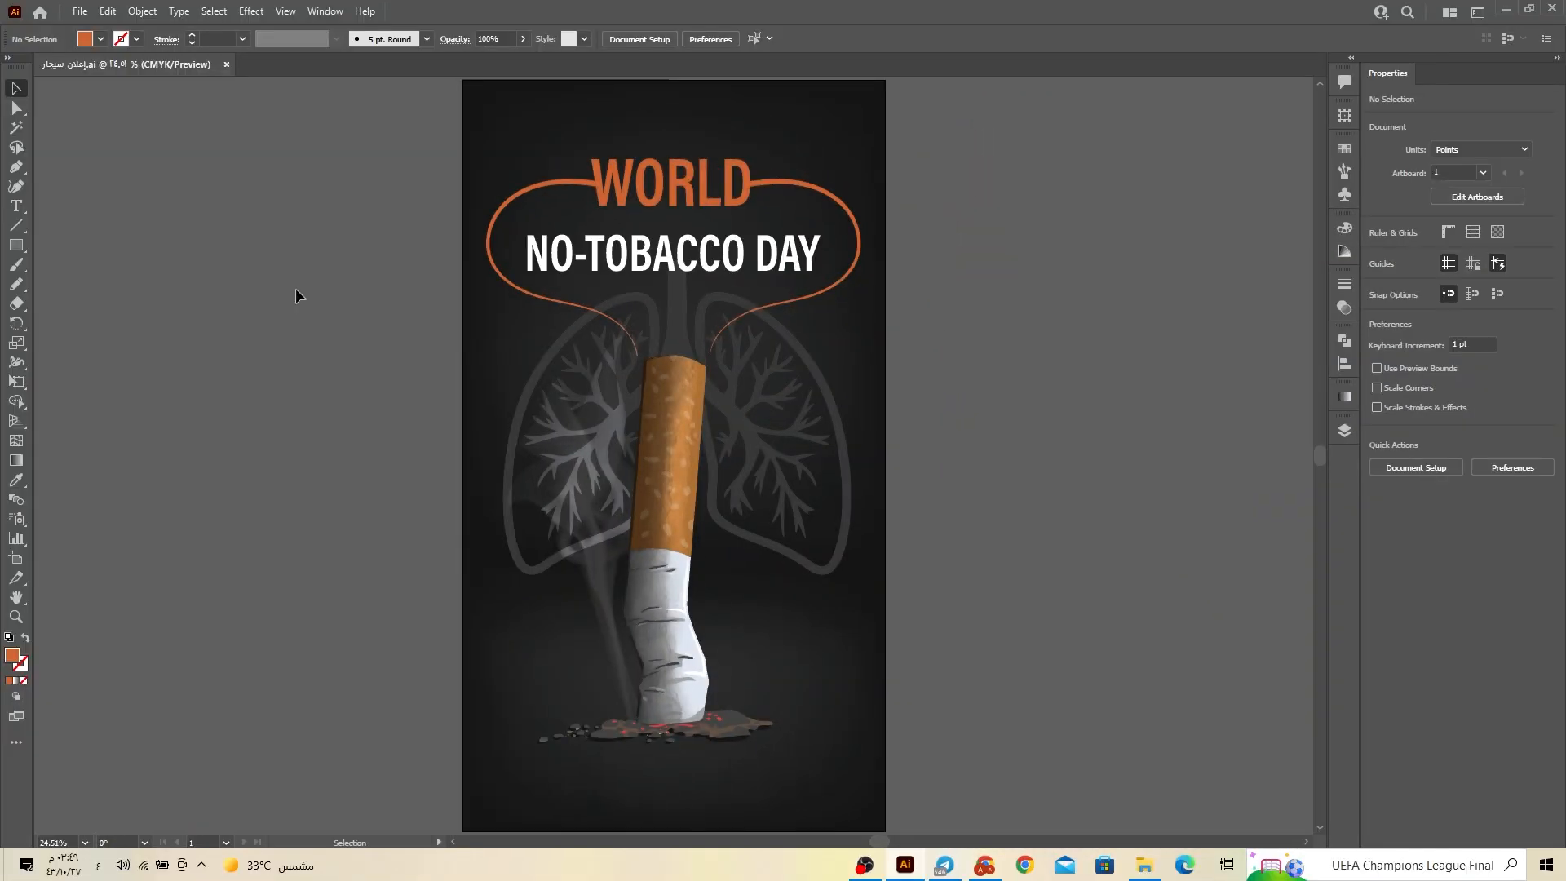
Export the poster to the desktop as a JPEG named 1, using CMYK, maximum quality 10 and 72 ppi
left_click(81, 13)
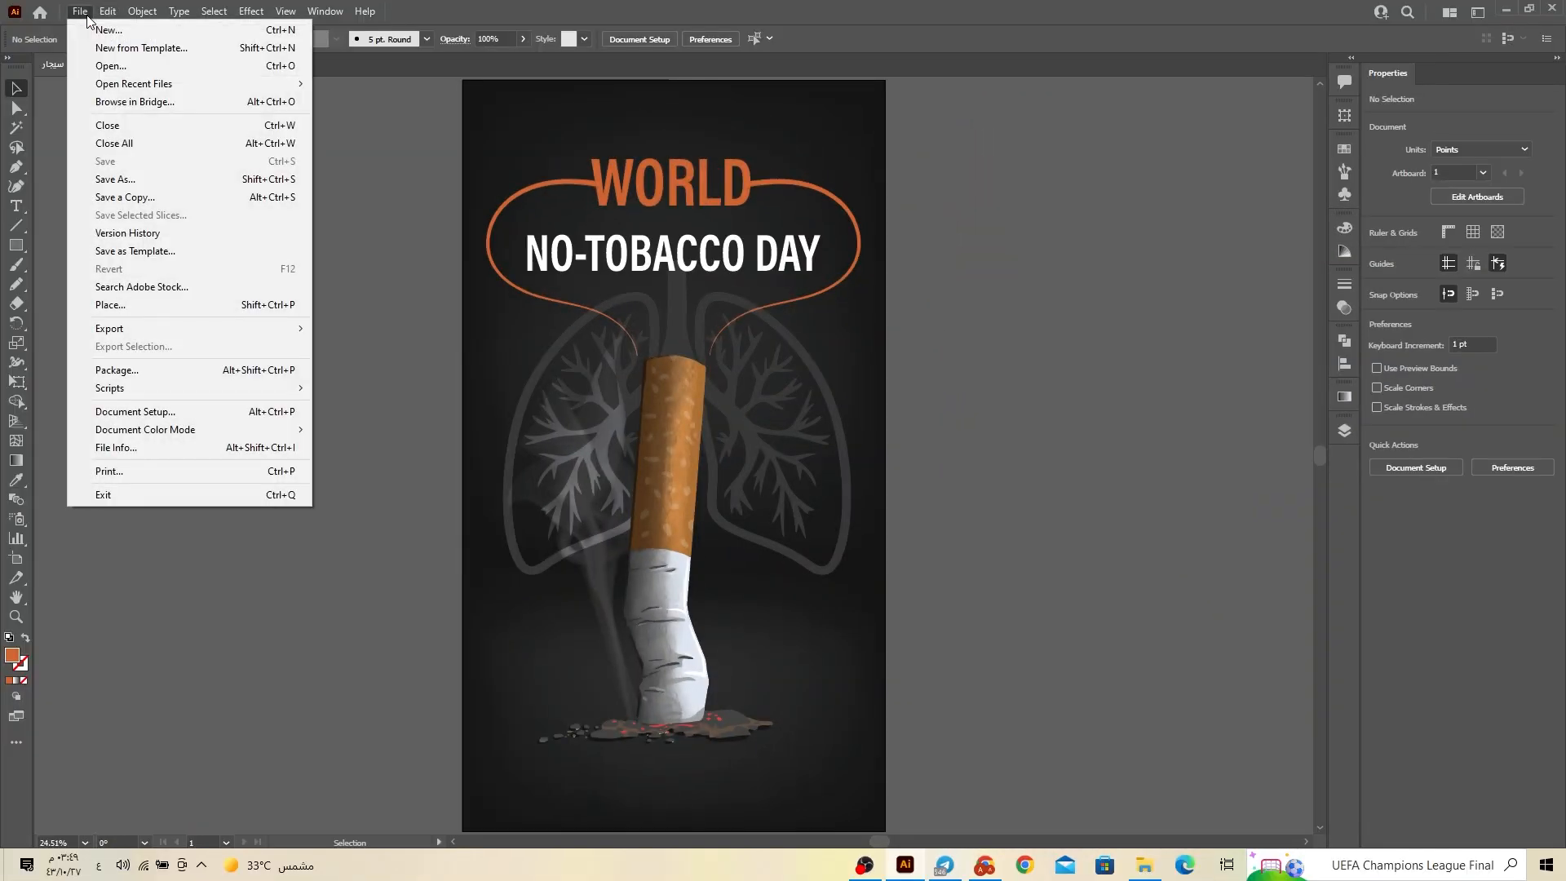
mouse_move(116, 327)
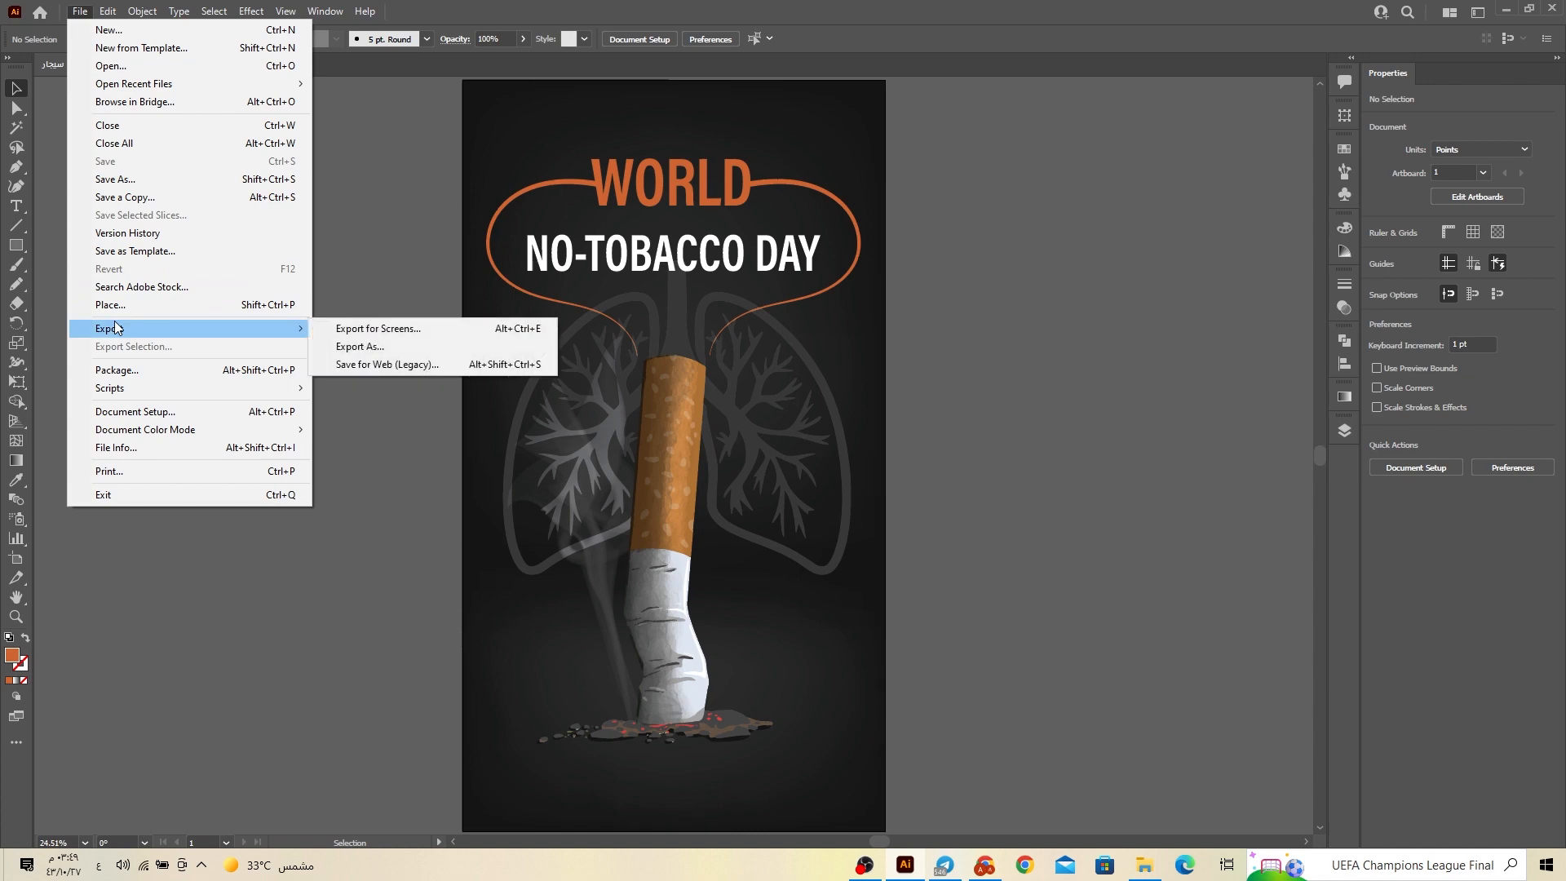
left_click(363, 346)
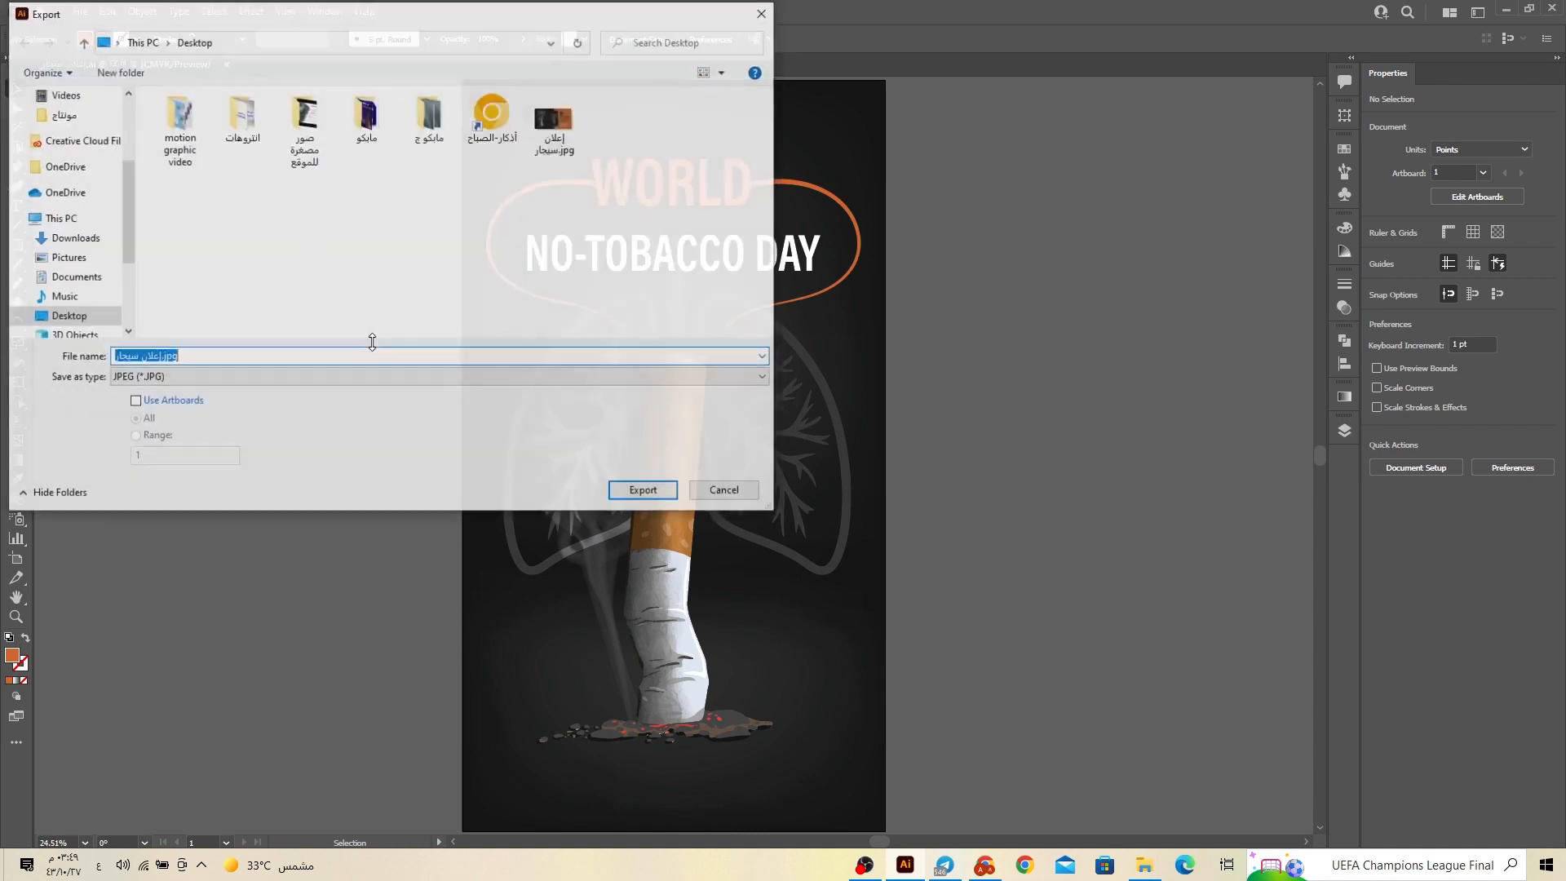
left_click(160, 377)
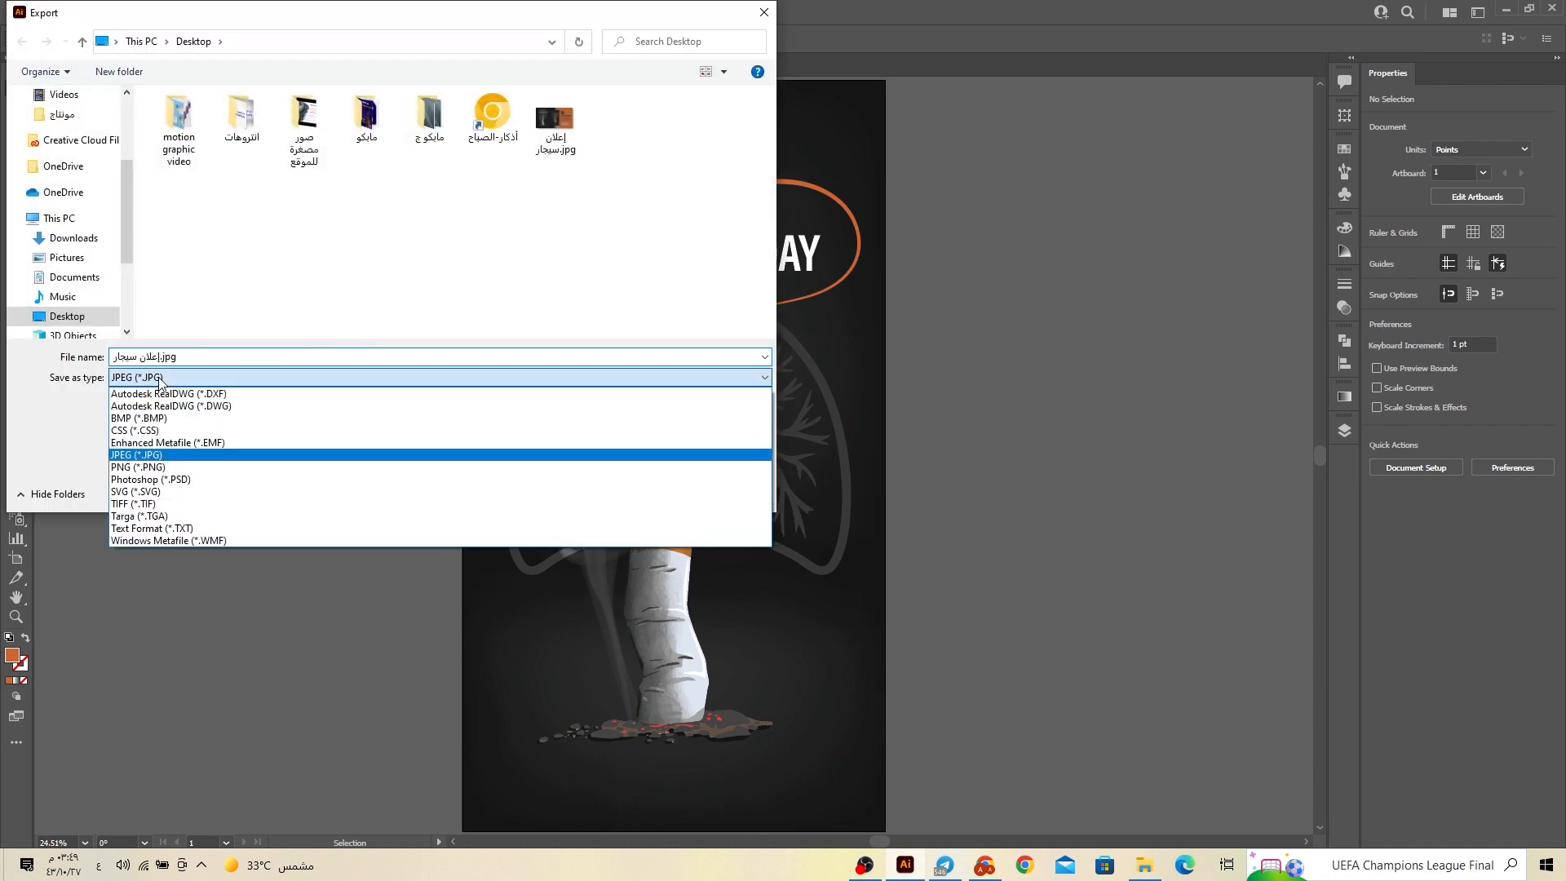
left_click(157, 454)
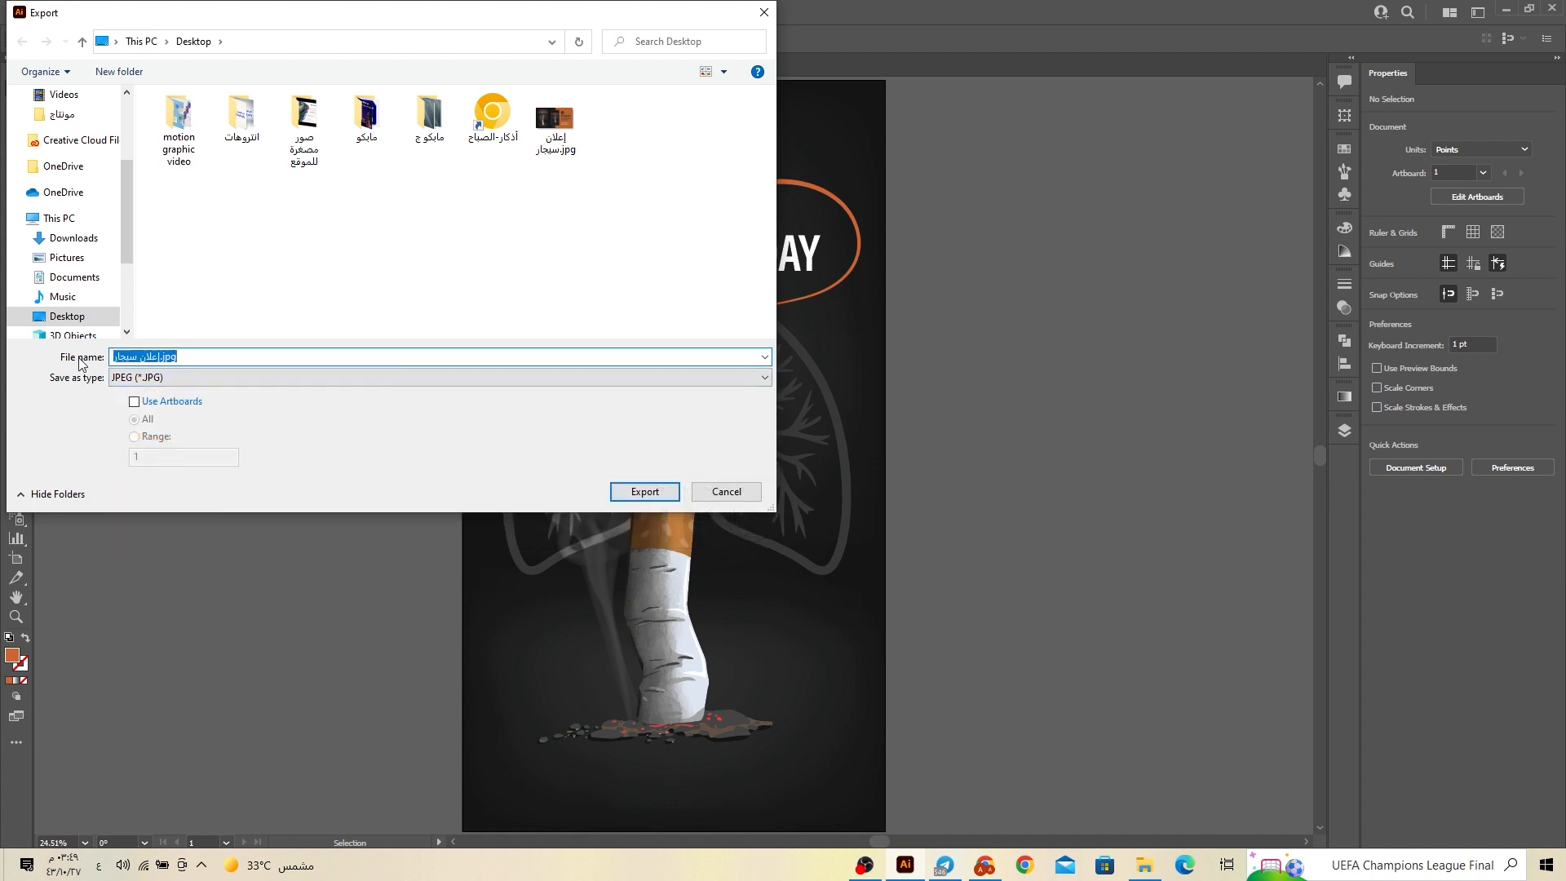
type("1")
left_click(283, 453)
left_click(625, 494)
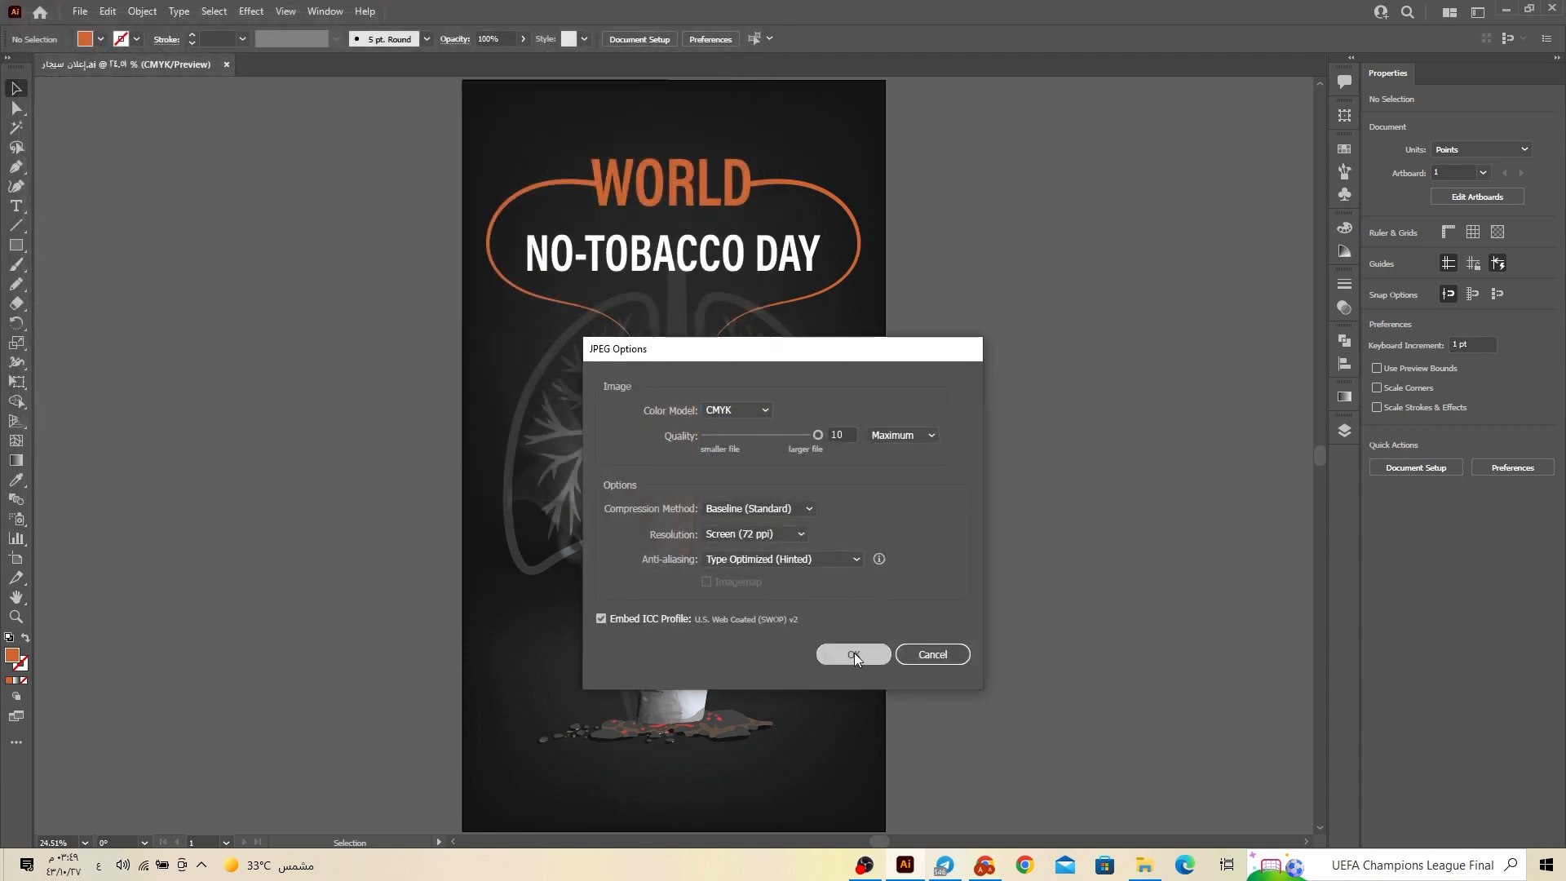
left_click(854, 655)
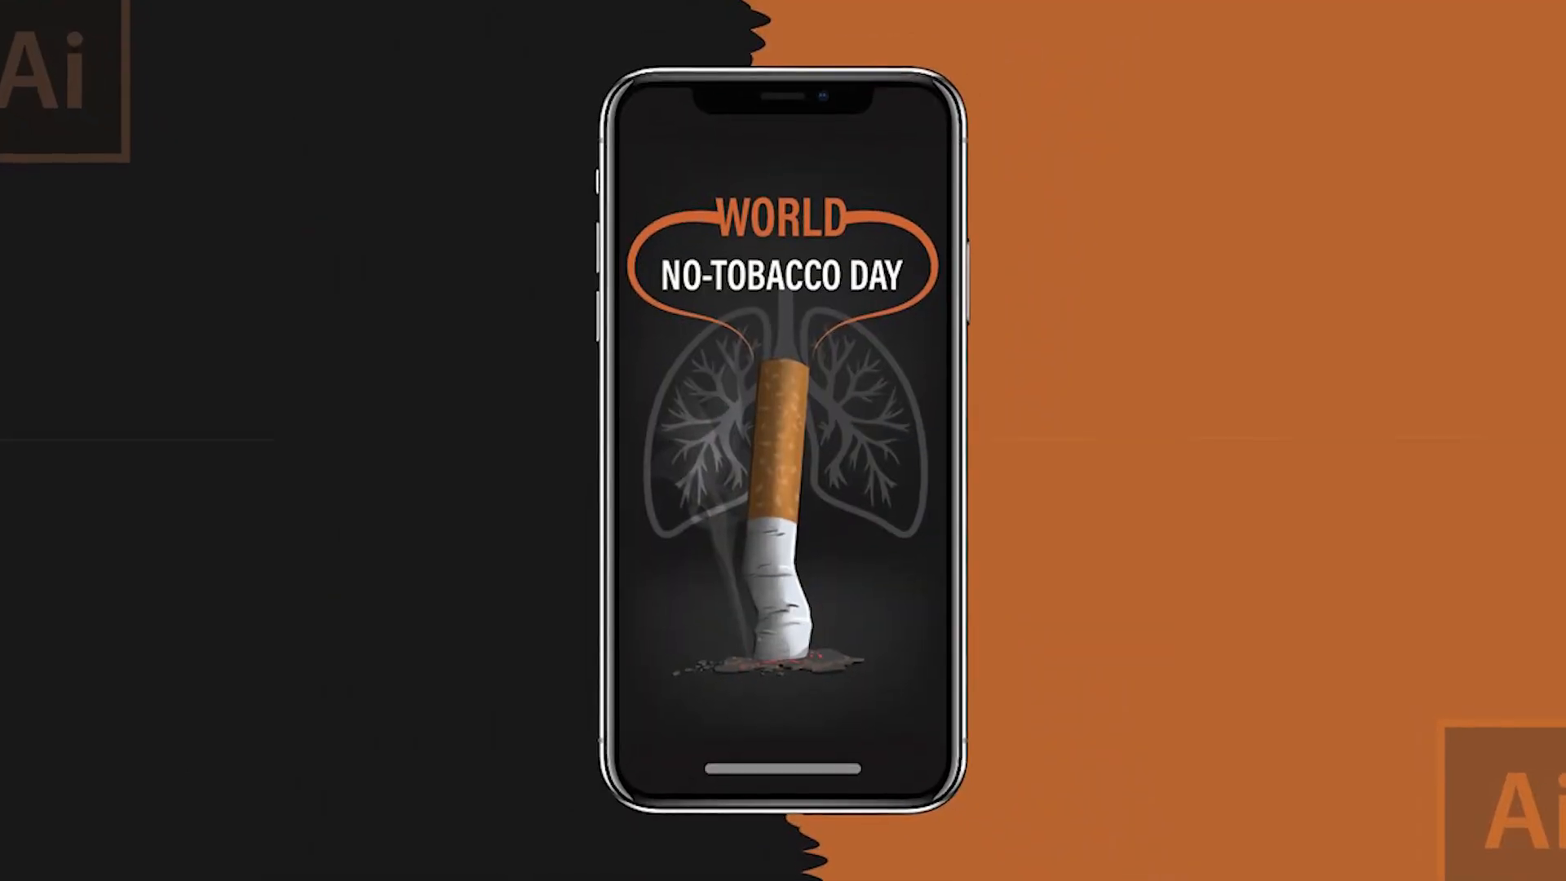